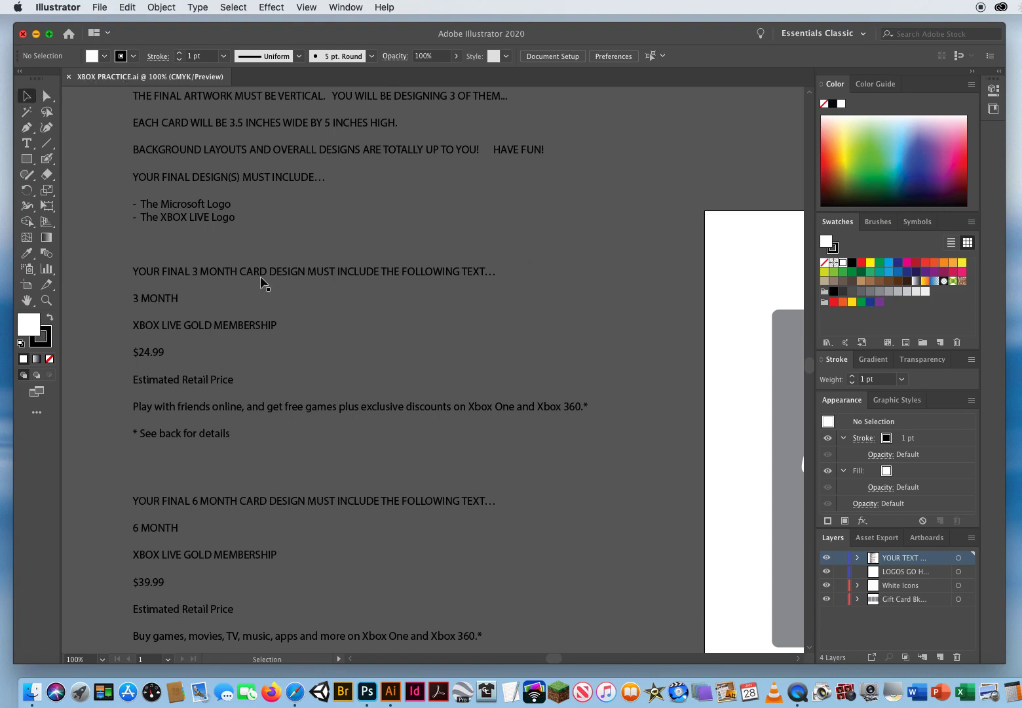
Step: Zoom out to 50% and pan until all three gift cards show, then return to the Selection tool
click(46, 300)
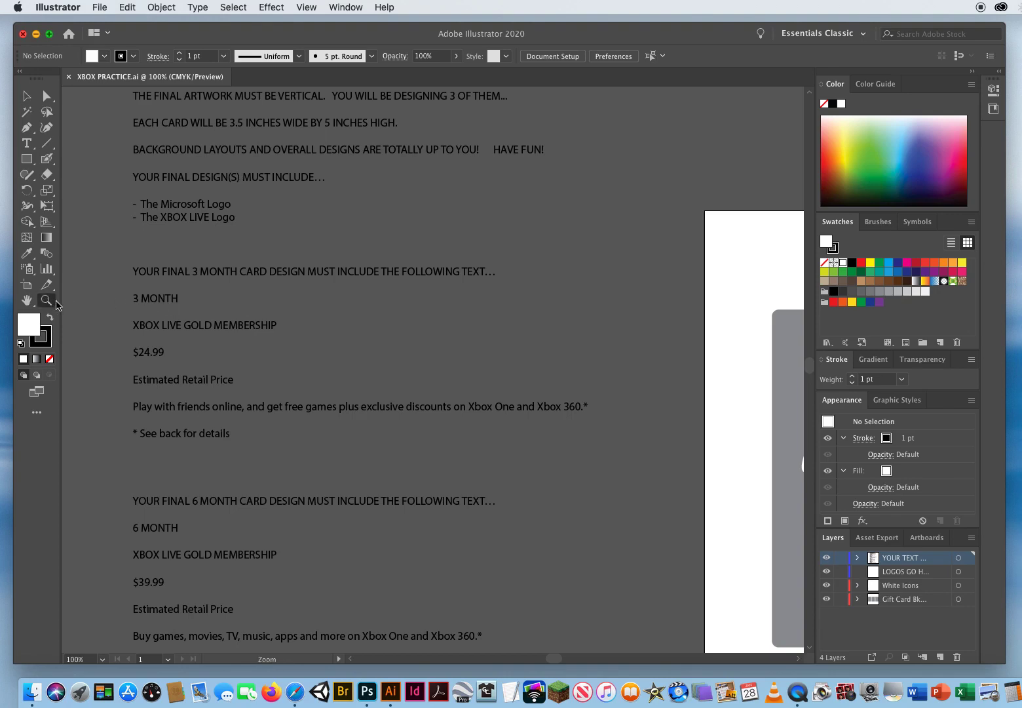
alt+click(574, 344)
drag(520, 484, 524, 368)
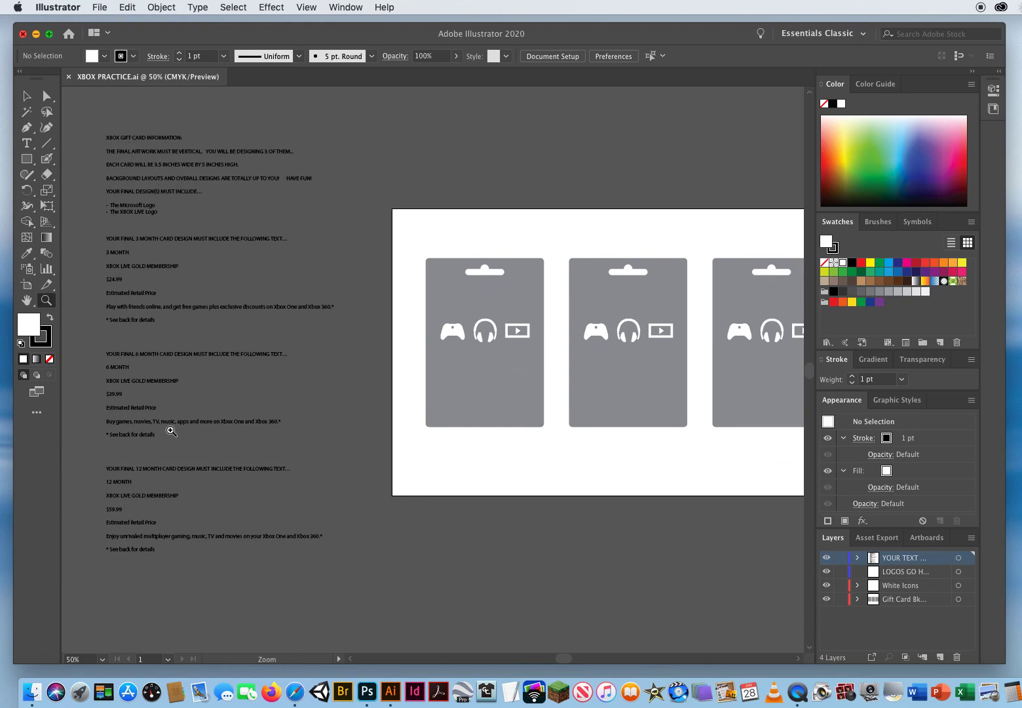
drag(455, 376, 243, 374)
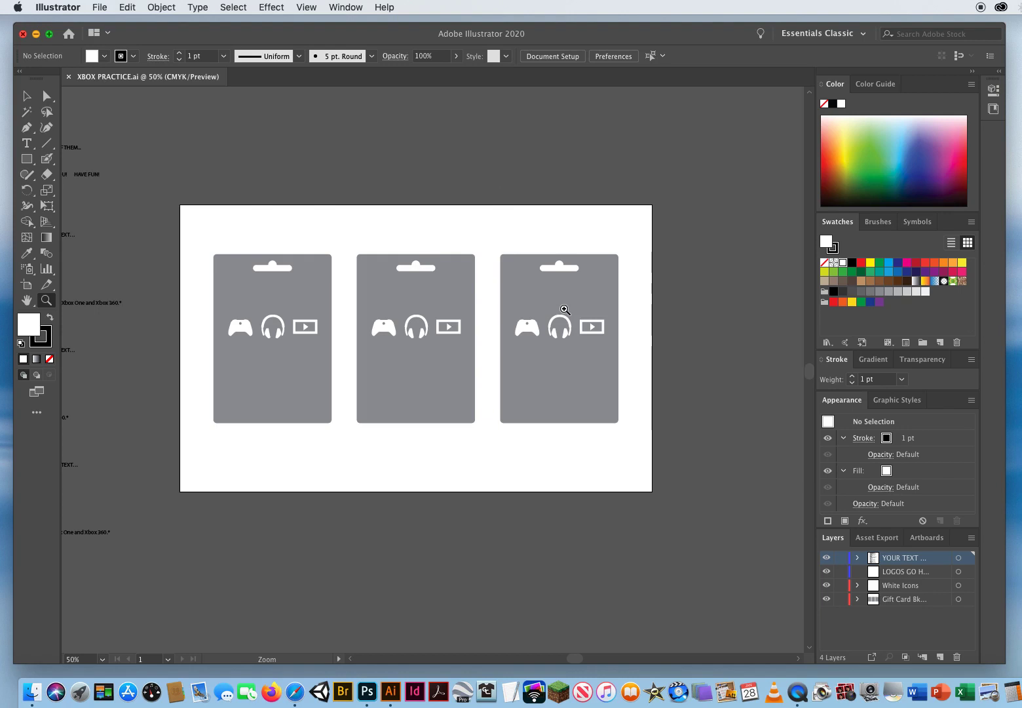
drag(516, 331, 459, 359)
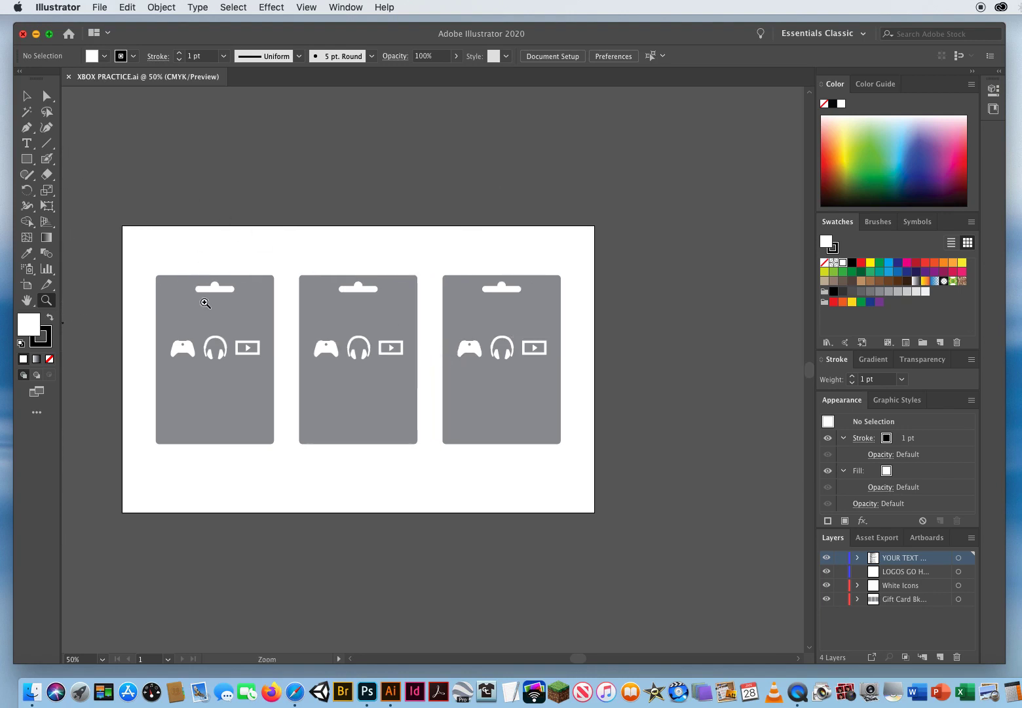
click(26, 96)
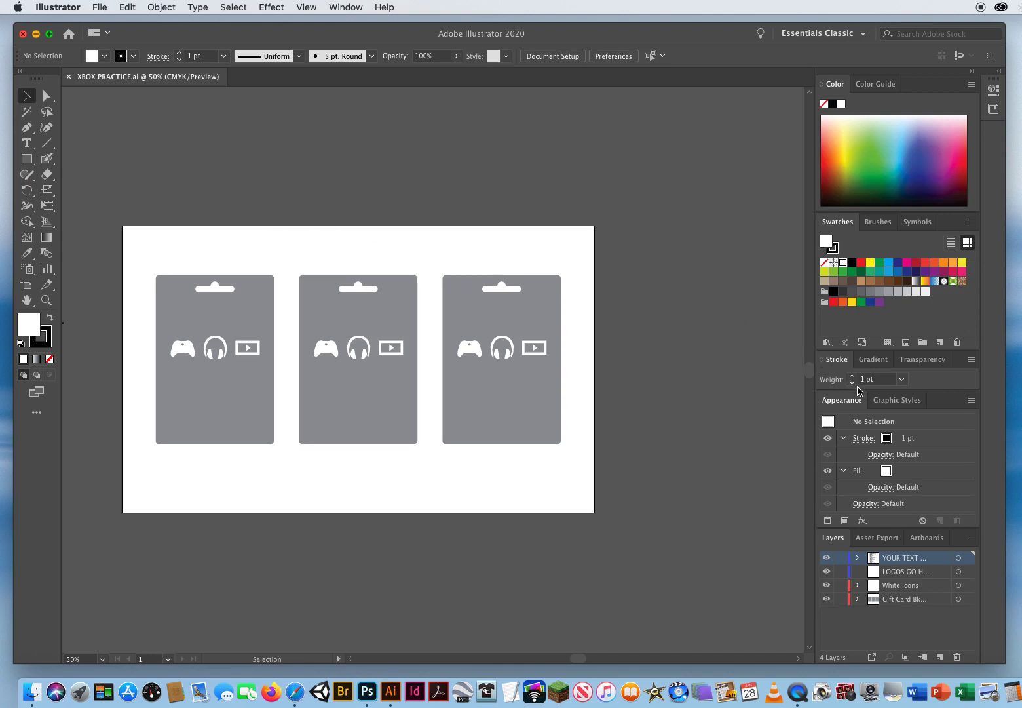
Step: Float the Layers and Appearance panels beside the canvas and resize them
drag(833, 541, 627, 125)
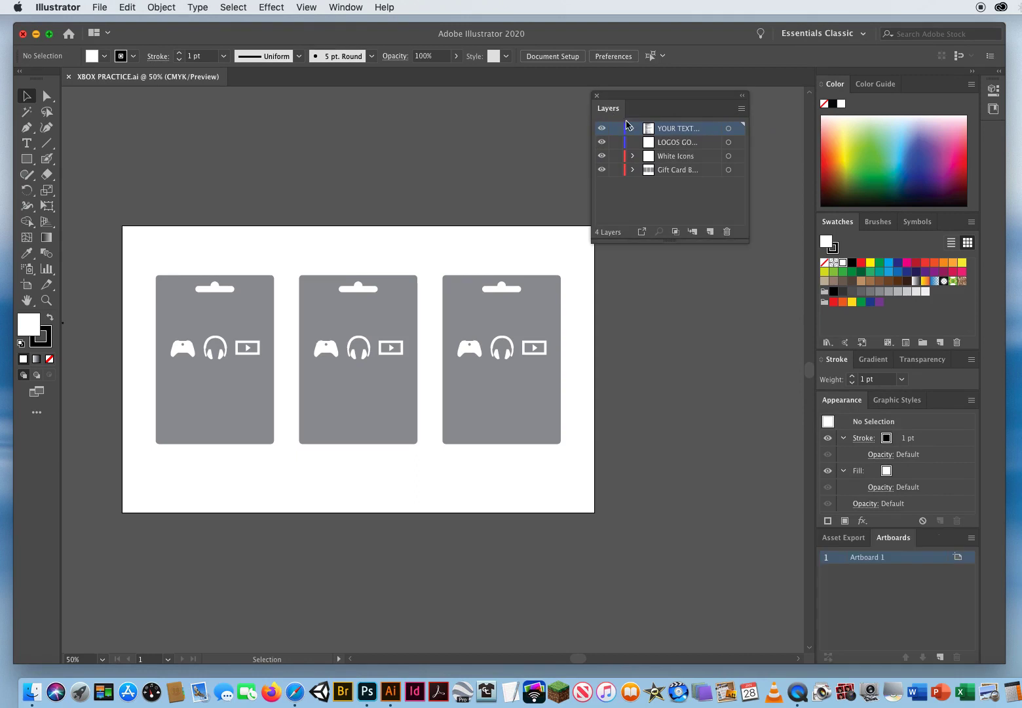
drag(752, 243, 834, 246)
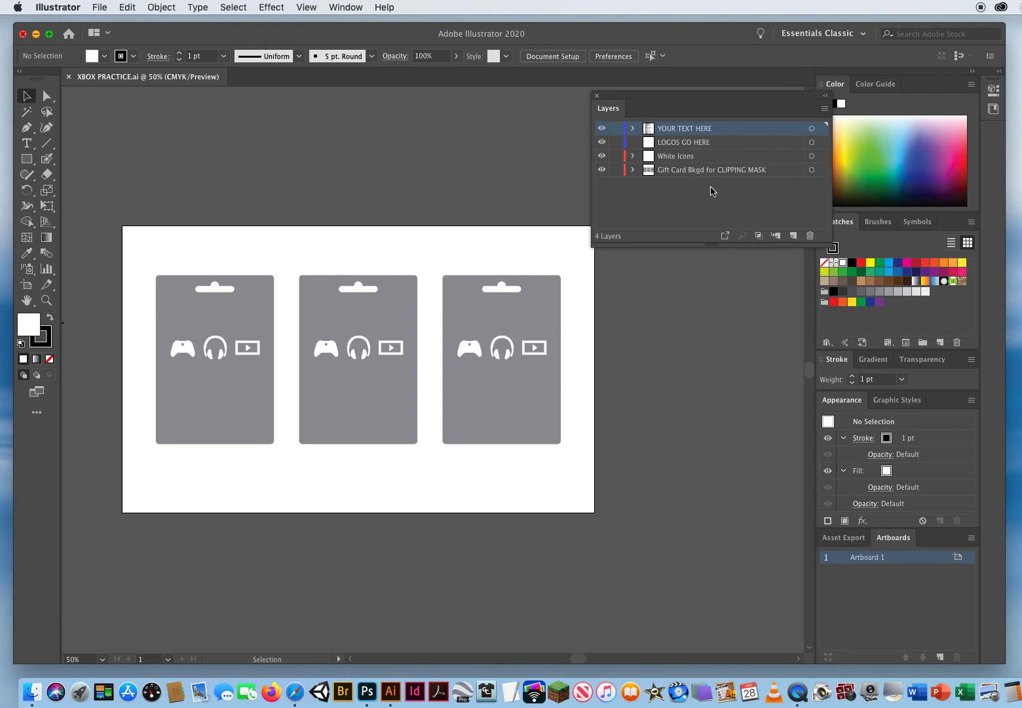
drag(844, 404, 648, 299)
drag(783, 421, 792, 545)
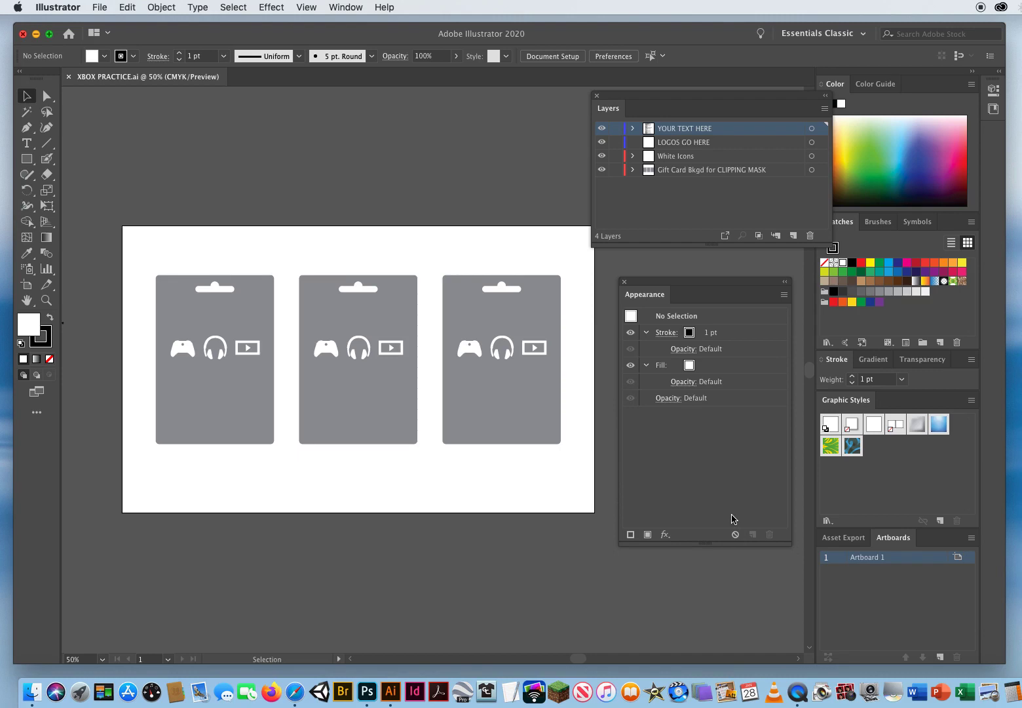
Step: Collapse the Stroke and Fill opacity rows and hide the White Icons layer
click(734, 335)
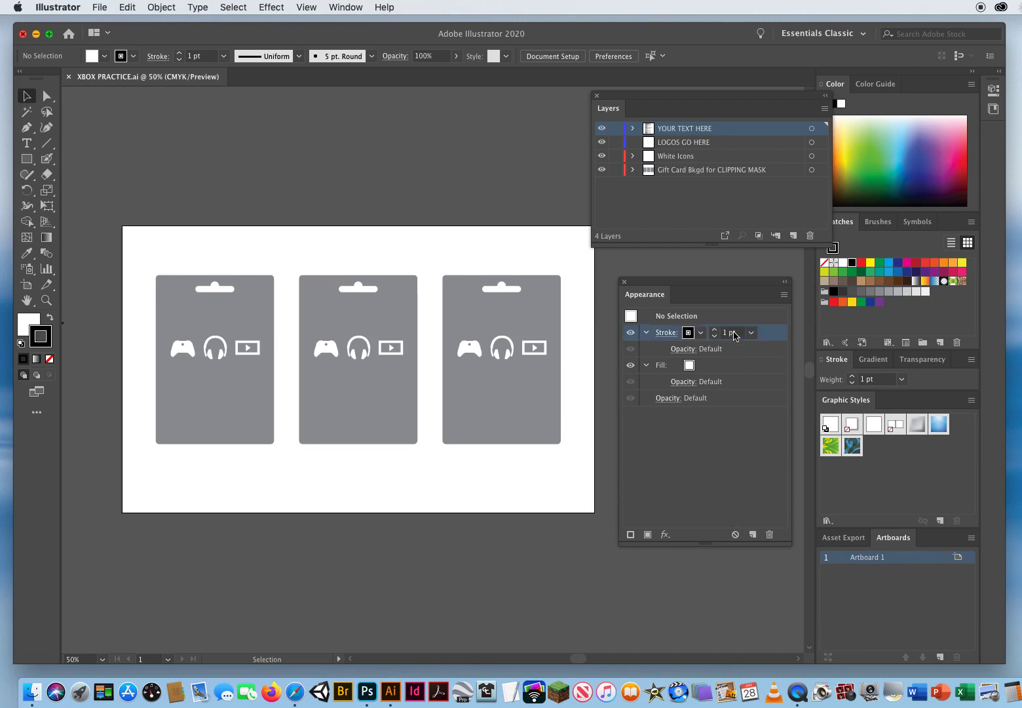
click(647, 333)
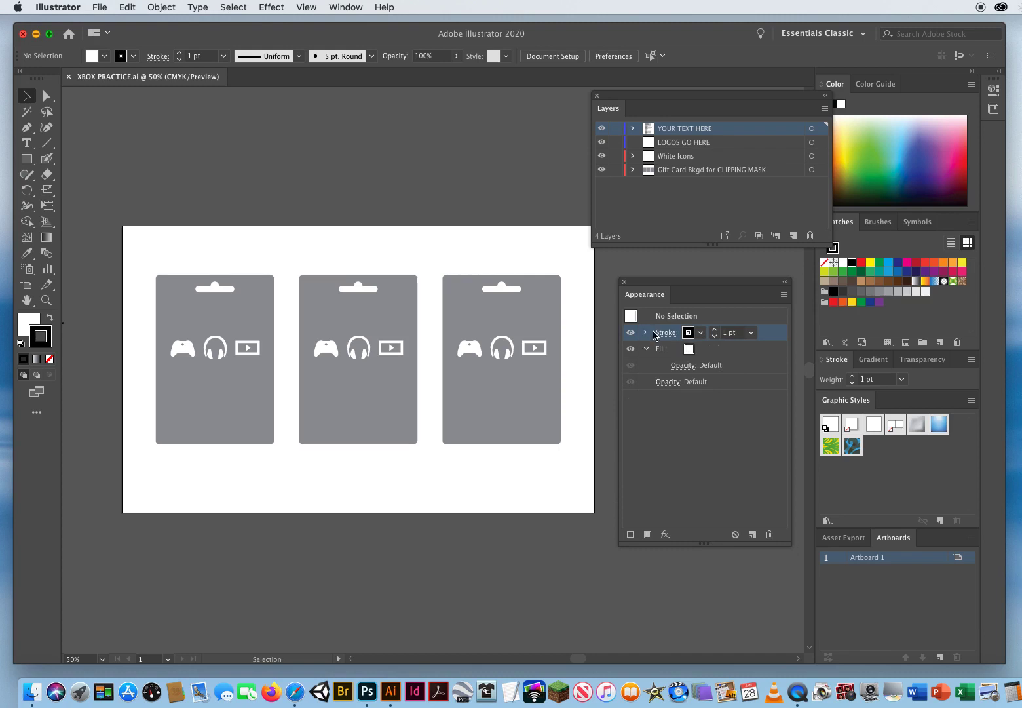
click(733, 351)
click(647, 350)
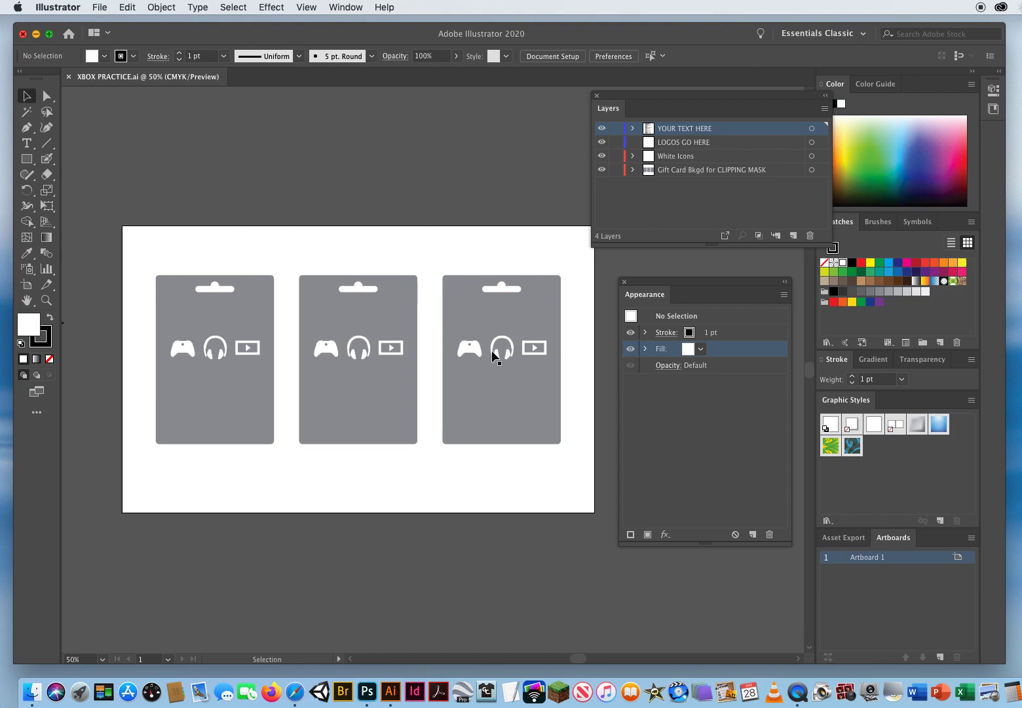
click(704, 157)
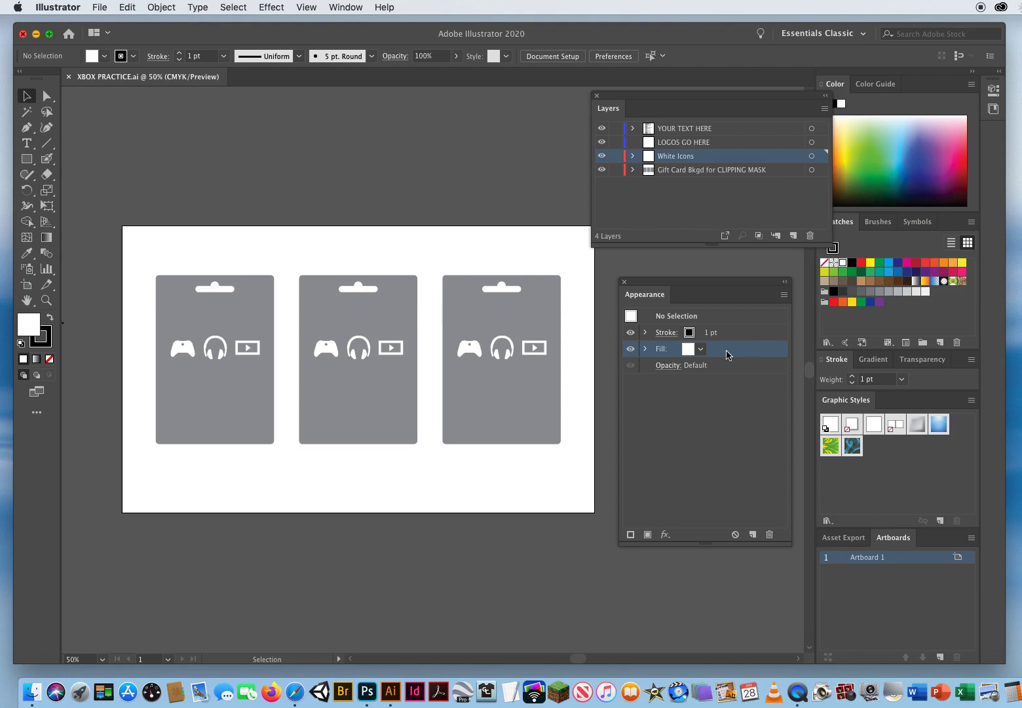
click(602, 156)
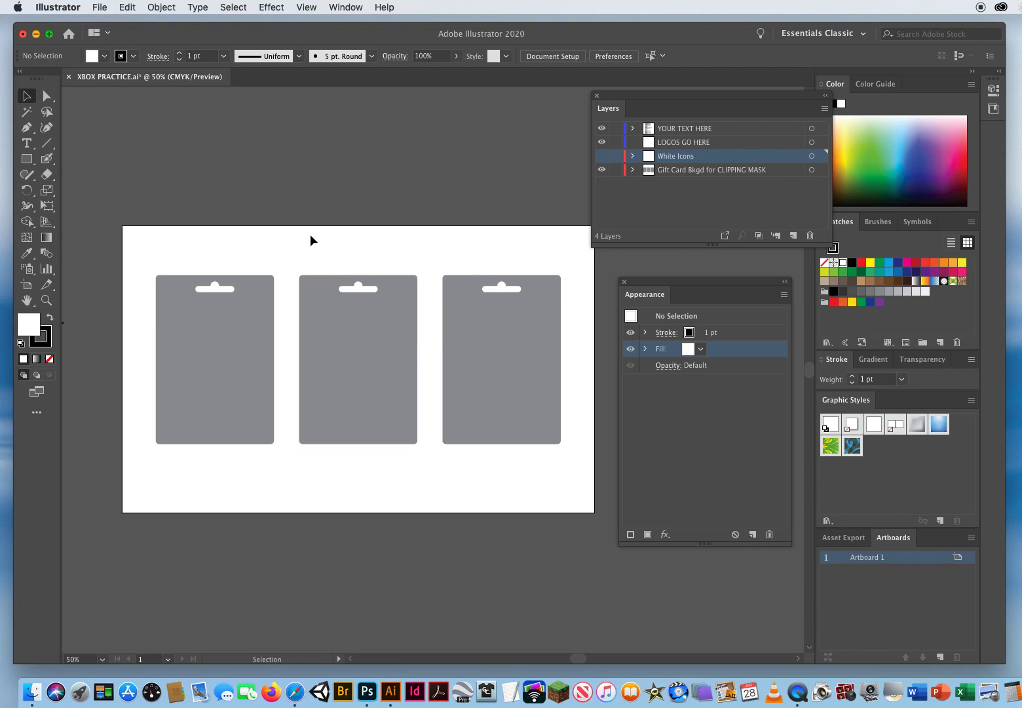
Step: Rename the 'Gift Card Bkgd for CLIPPING MASK' layer to 'Scribble Backgrounds'
click(748, 172)
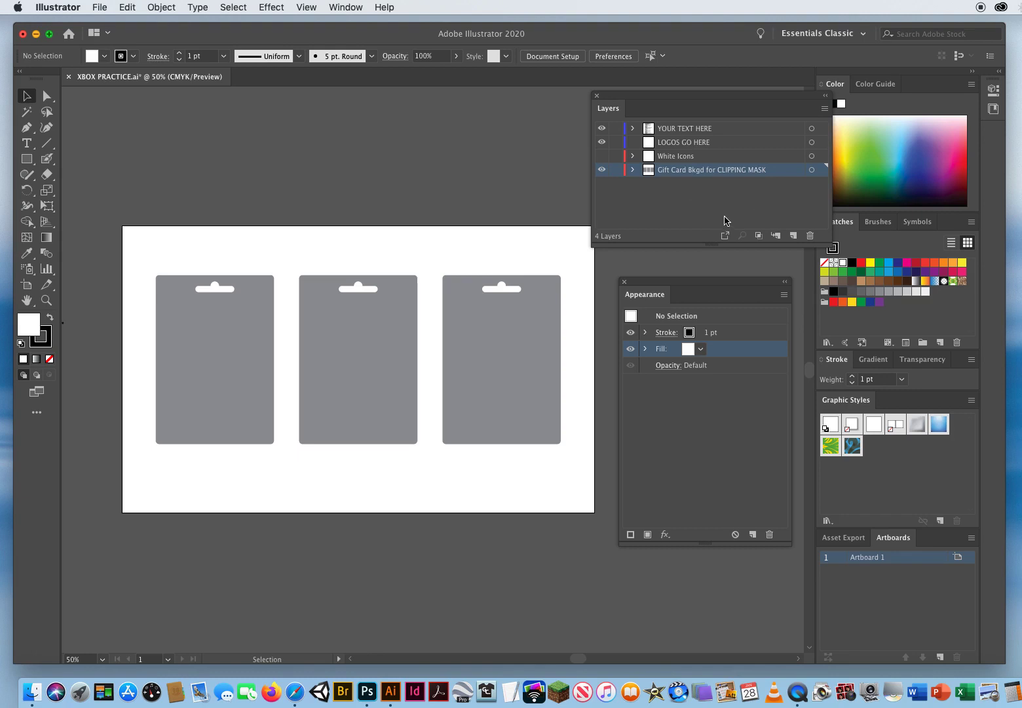
double_click(685, 172)
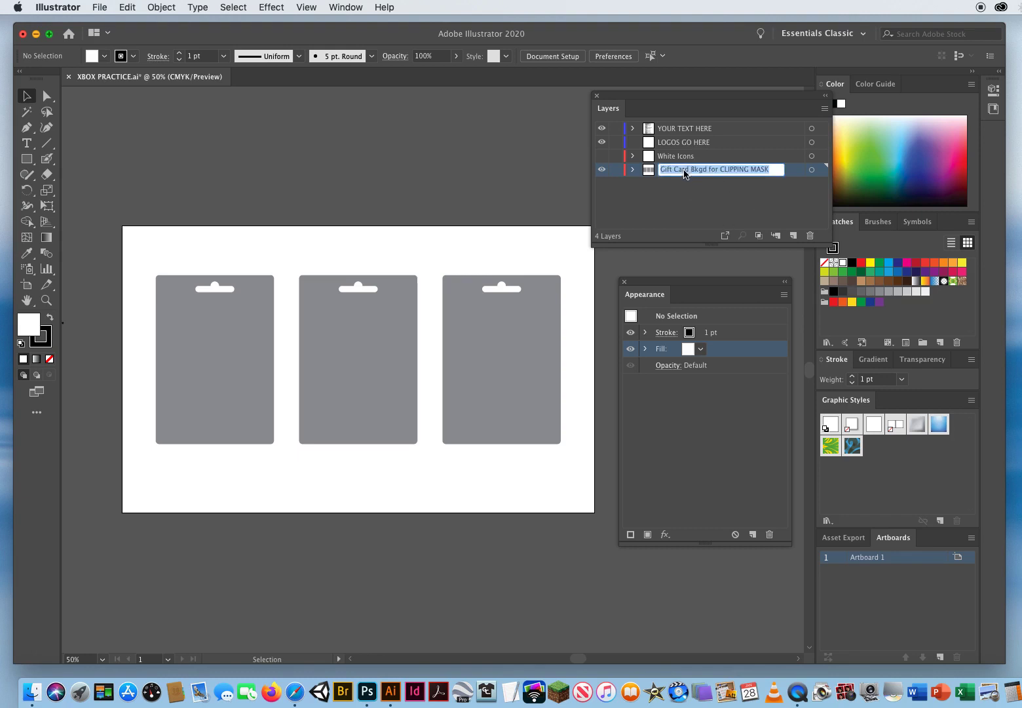
text(S)
text(cribble )
text(Bk)
text(ackgrounds)
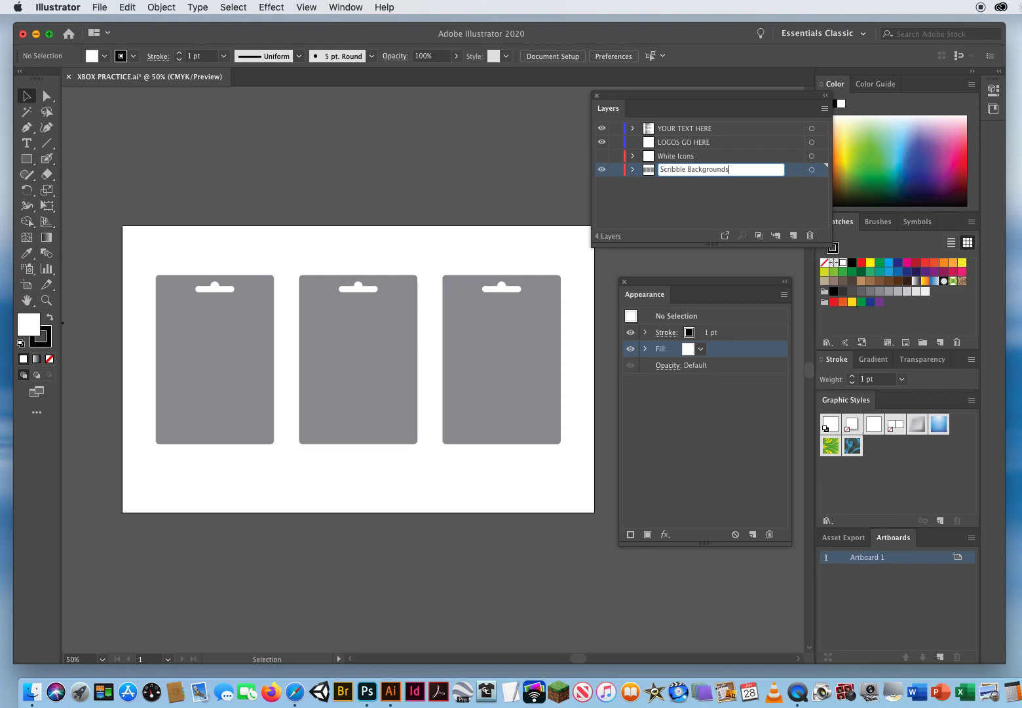
key(Return)
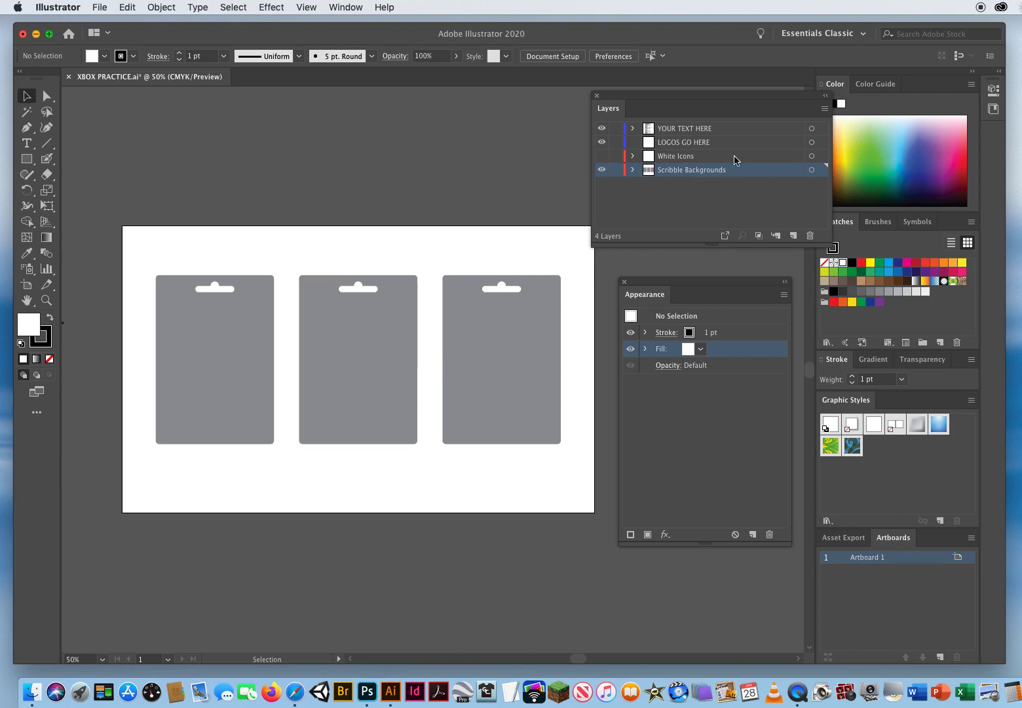
Step: Duplicate the Scribble Backgrounds layer and select the copy
click(825, 109)
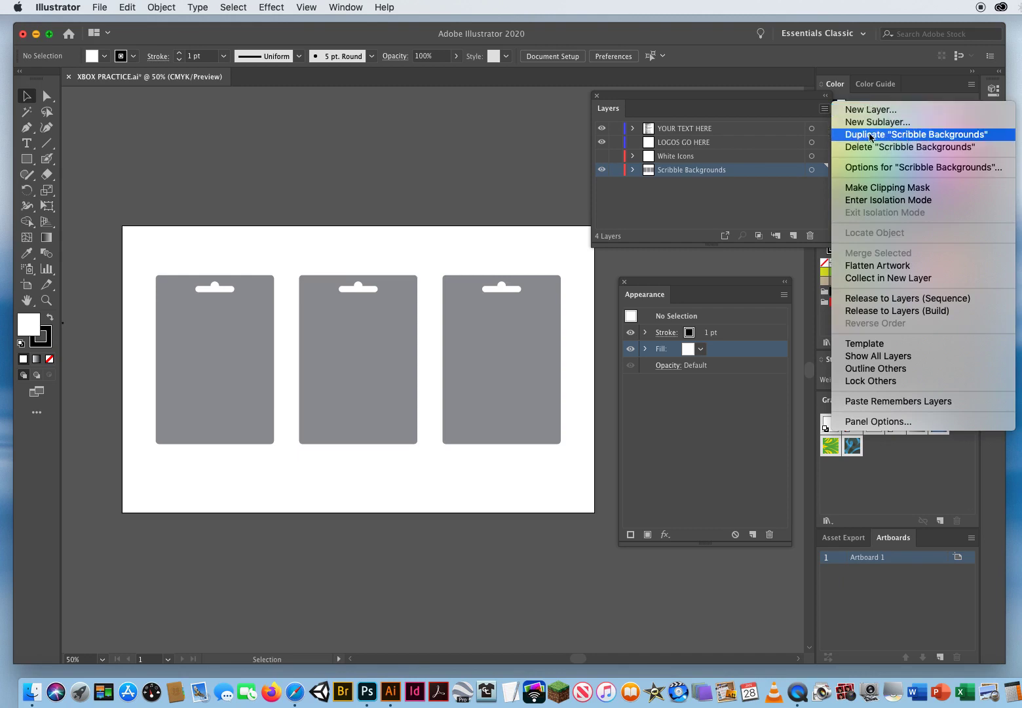
click(916, 138)
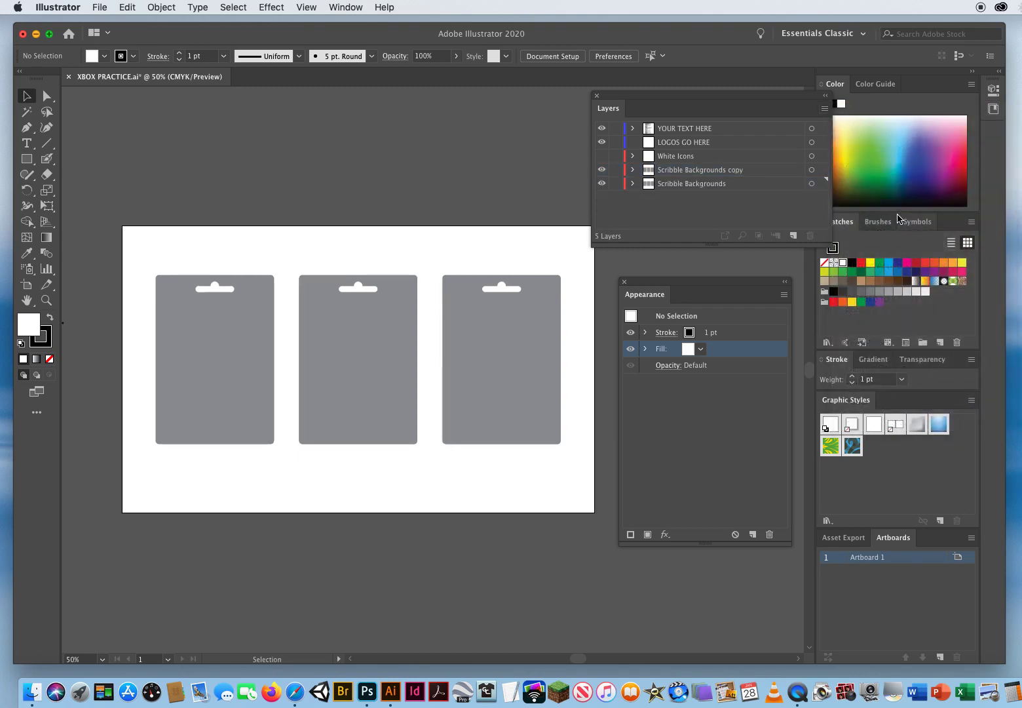
click(754, 171)
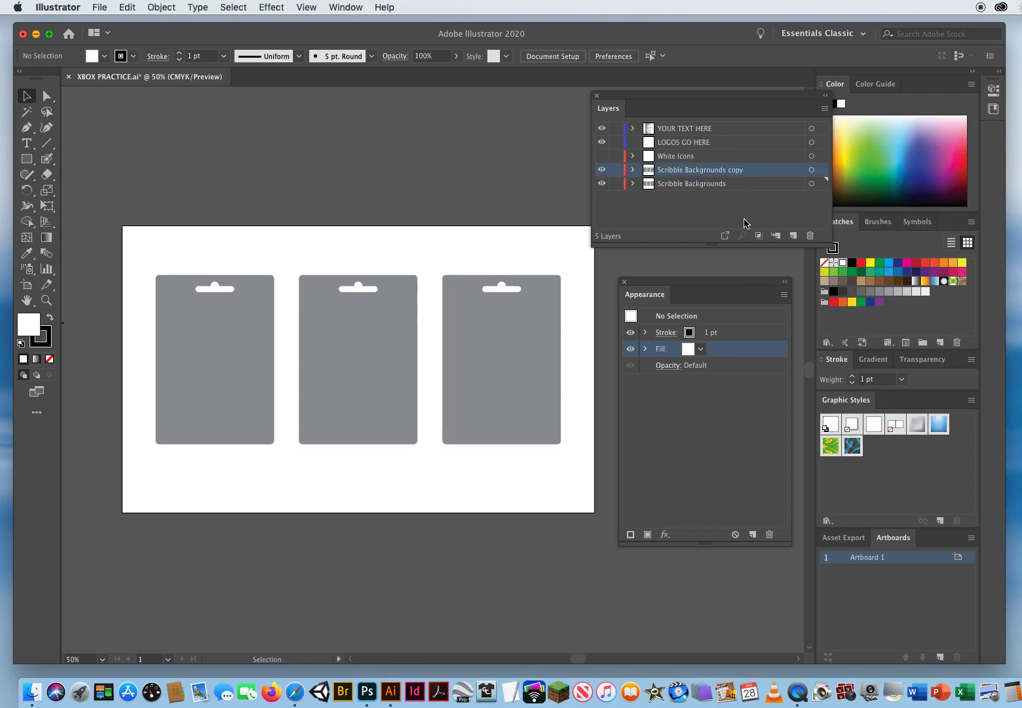
Step: Rename the copied layer 'MASKS' and move it to the top of the stack
double_click(698, 171)
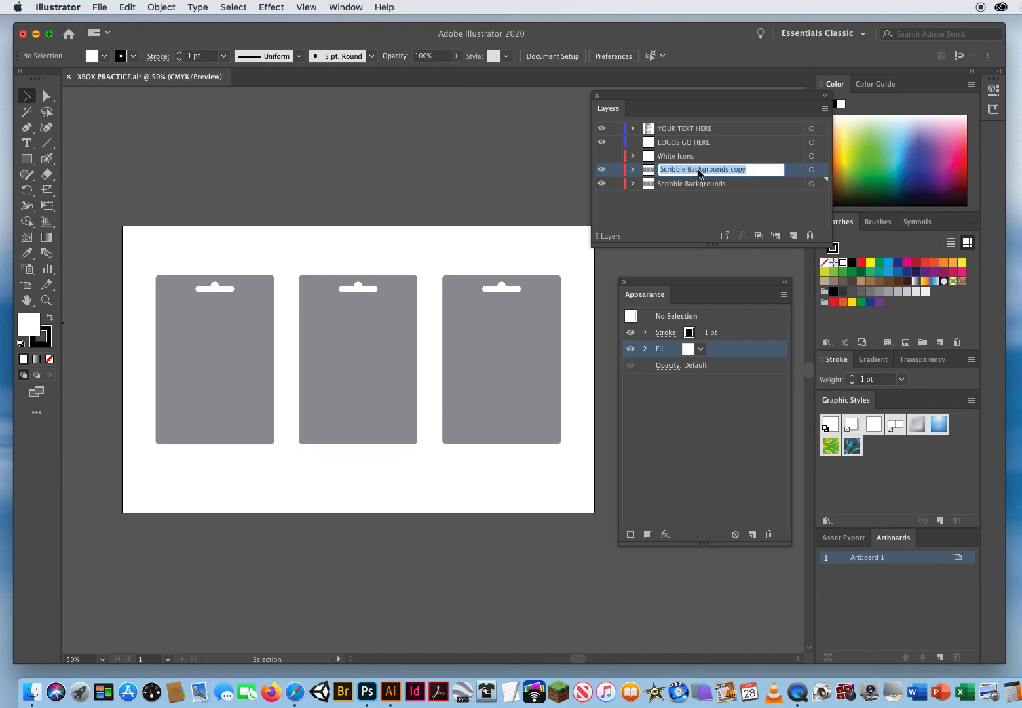
text(MASKS)
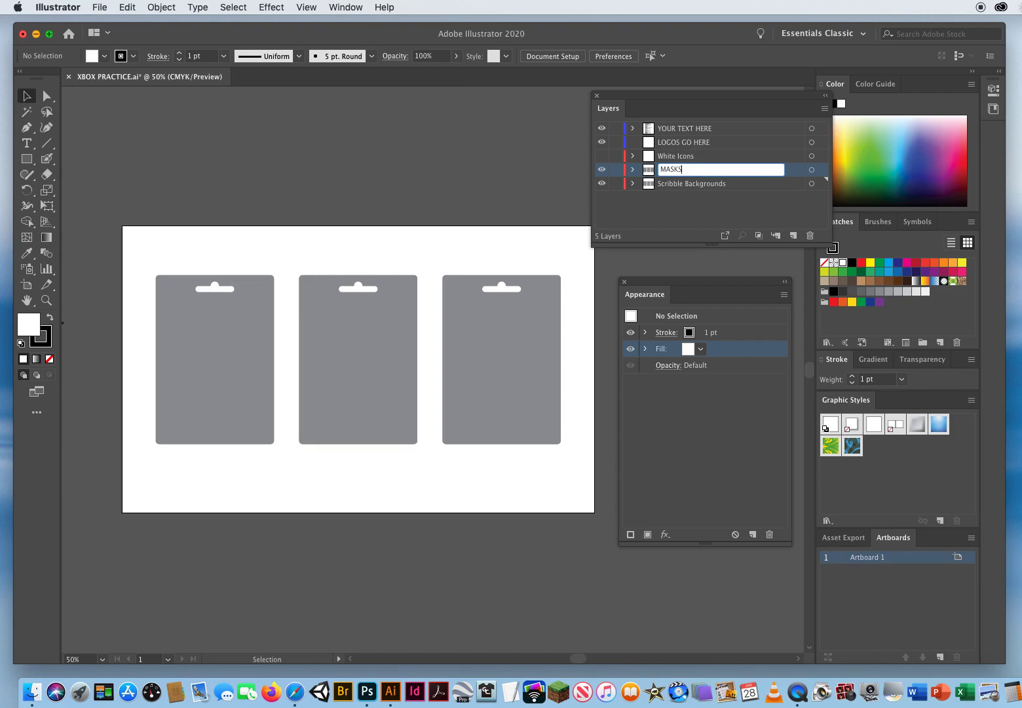
key(Return)
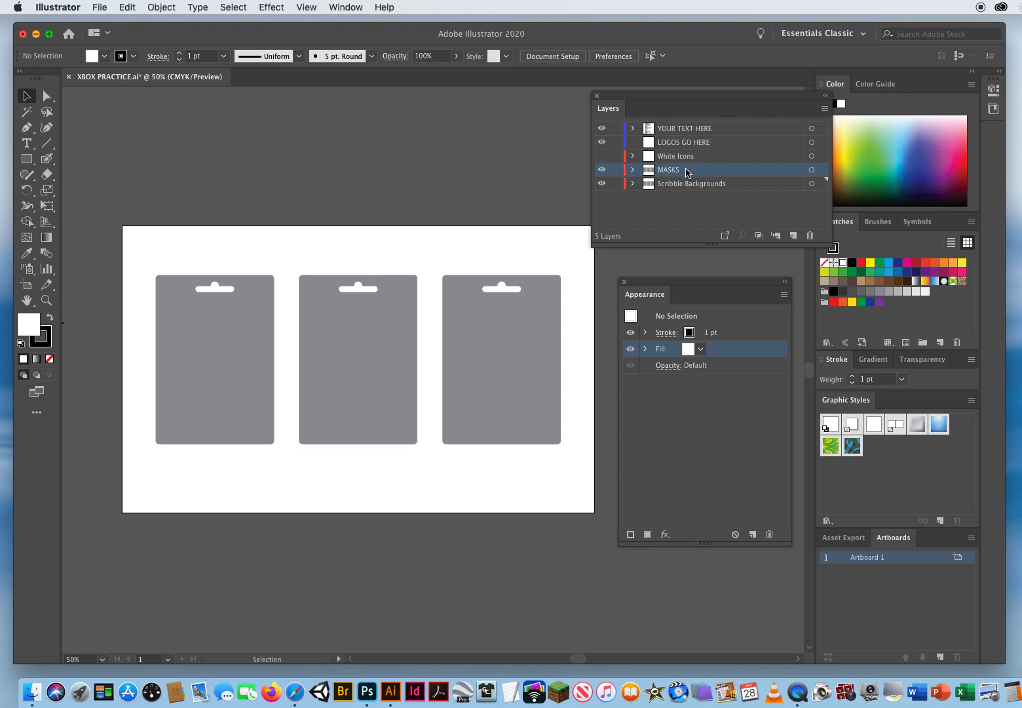
drag(686, 172, 740, 125)
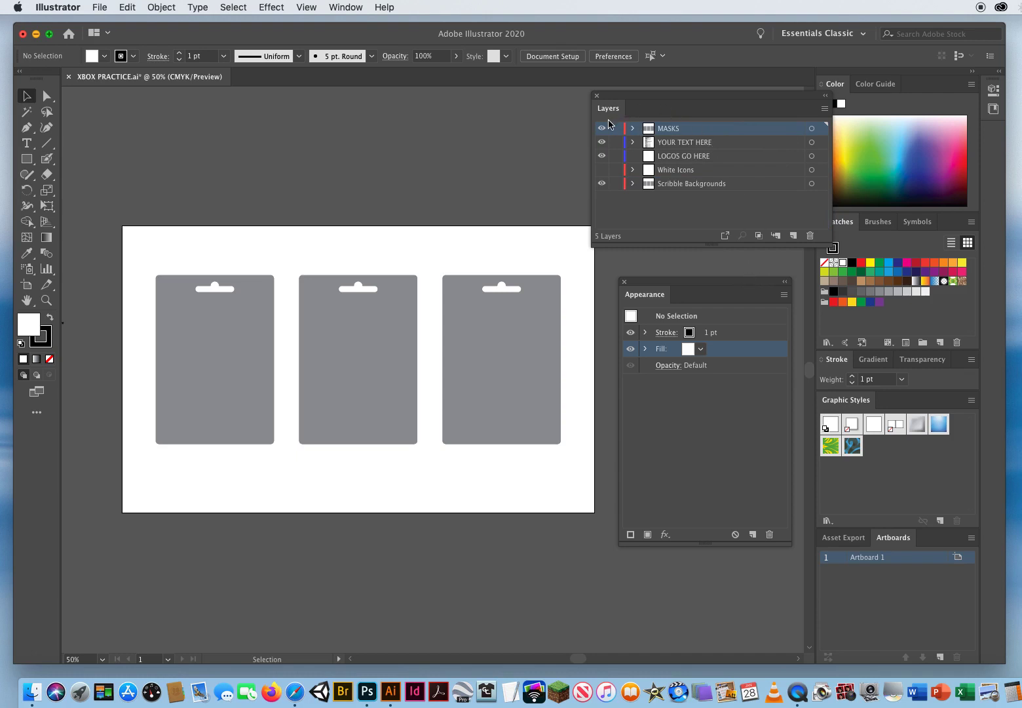
Step: Hide the MASKS layer and move White Icons up directly below MASKS
click(602, 128)
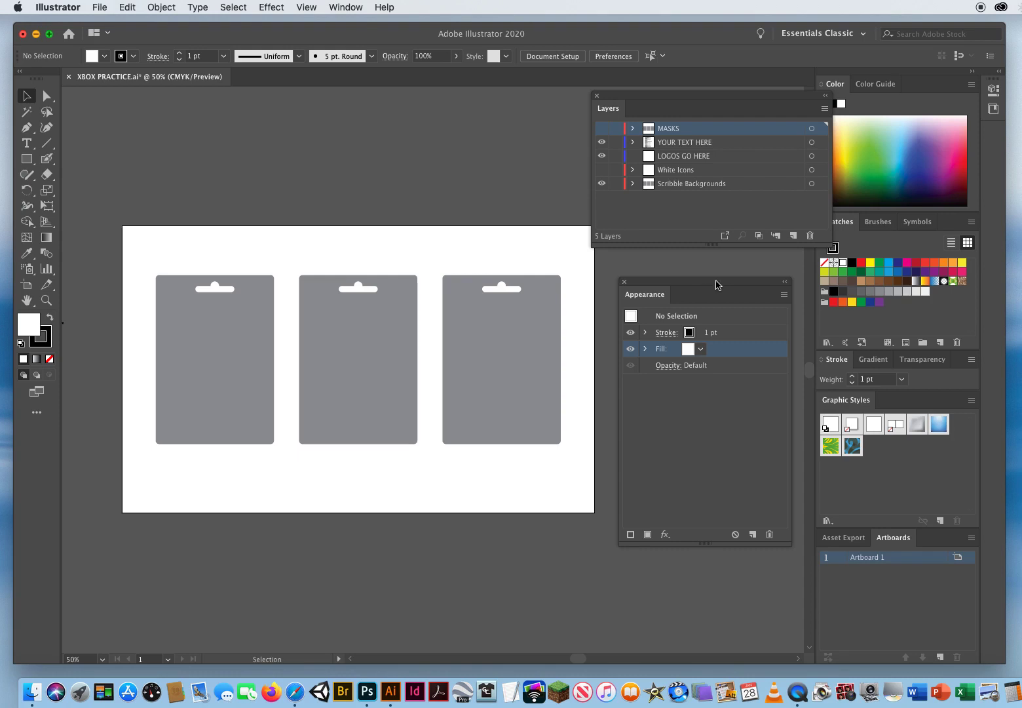
click(689, 173)
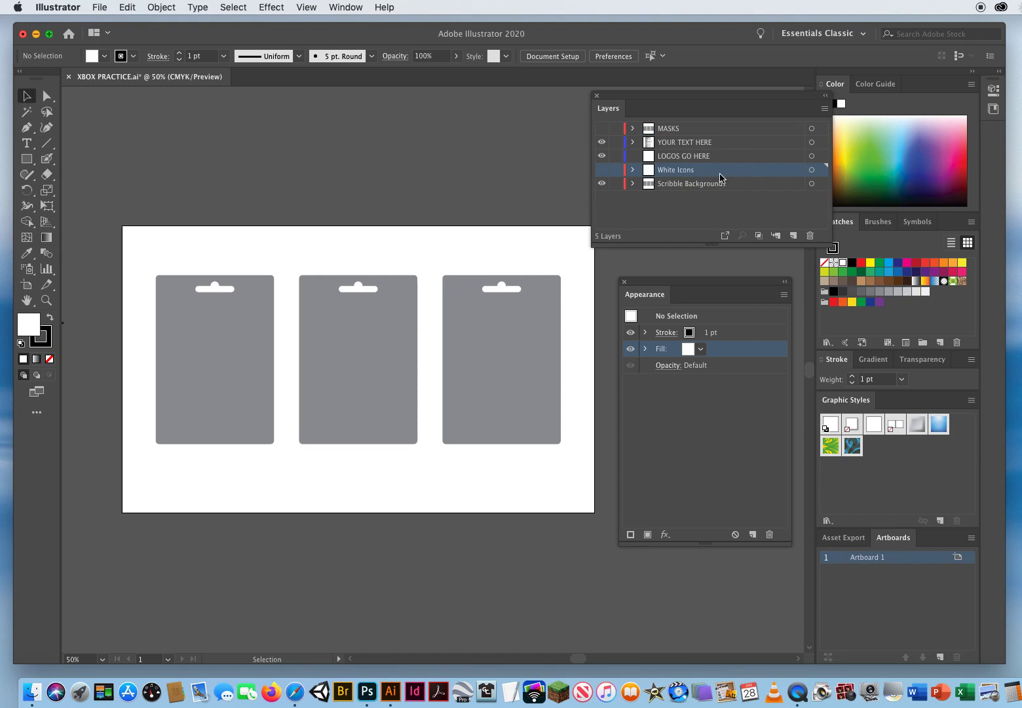
drag(706, 172, 694, 140)
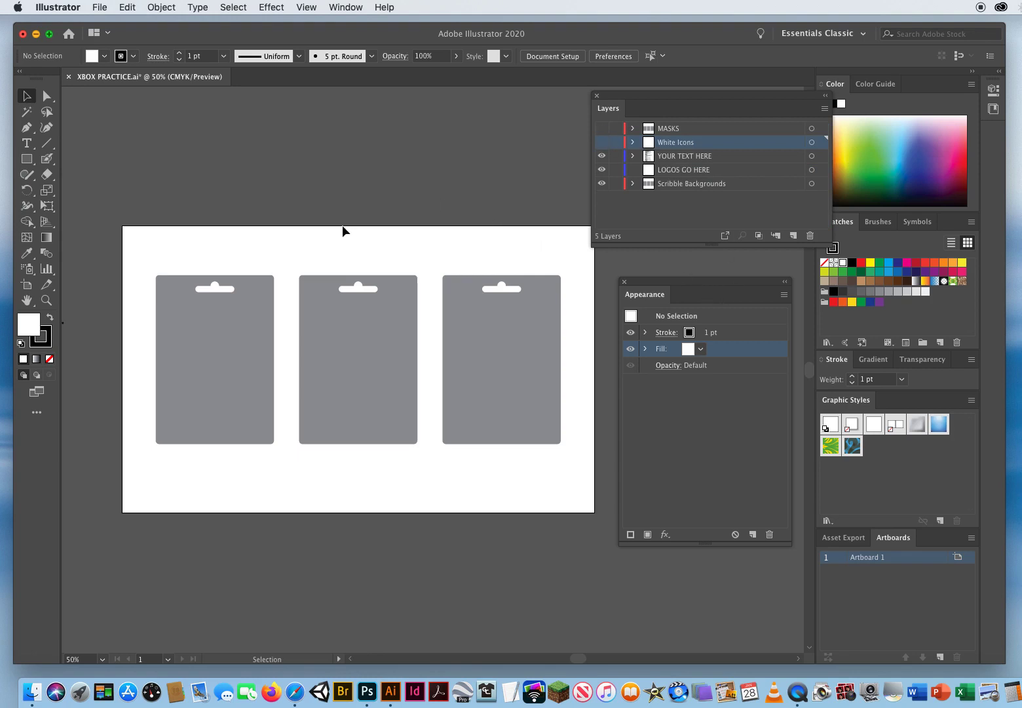
Step: Make Scribble Backgrounds the active layer and select the first card's shape
click(101, 7)
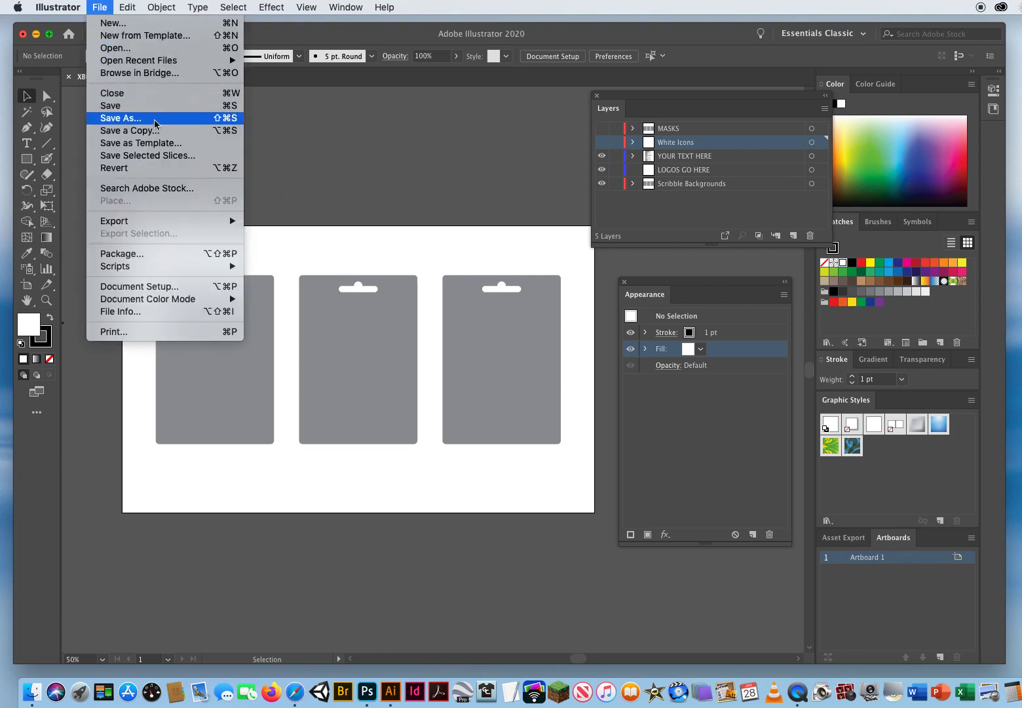
click(354, 200)
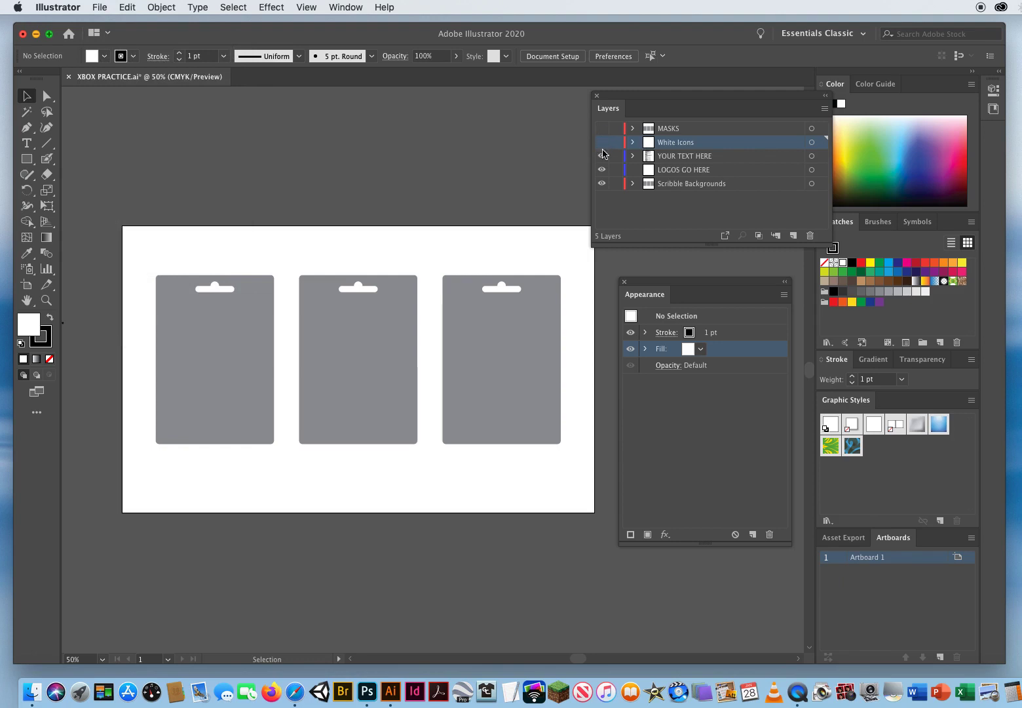
click(753, 186)
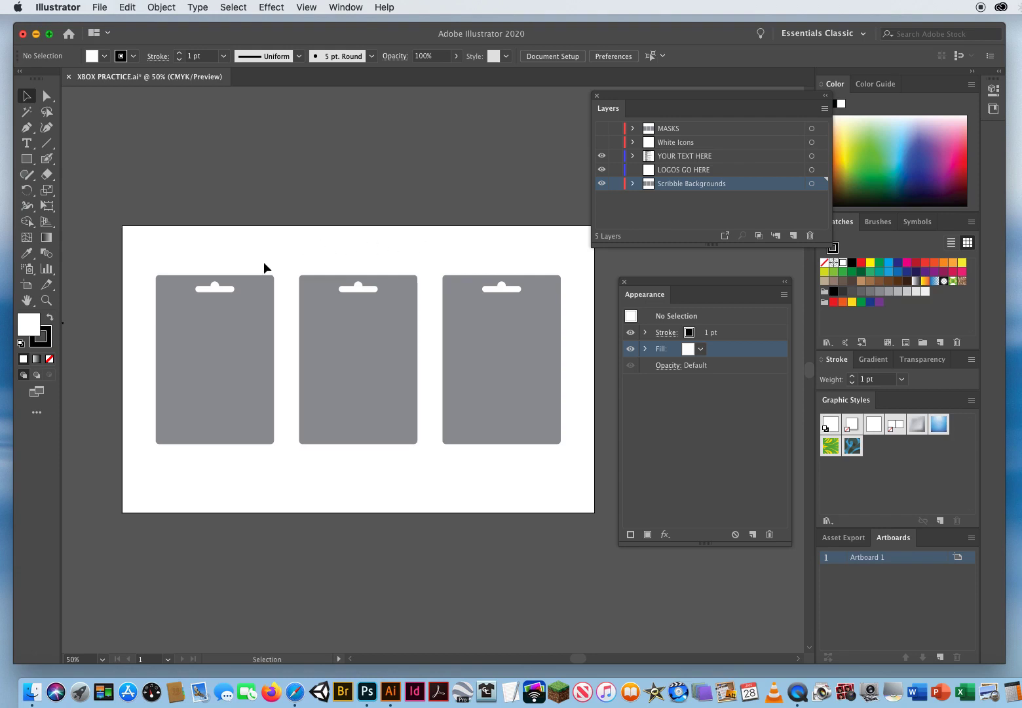
click(204, 332)
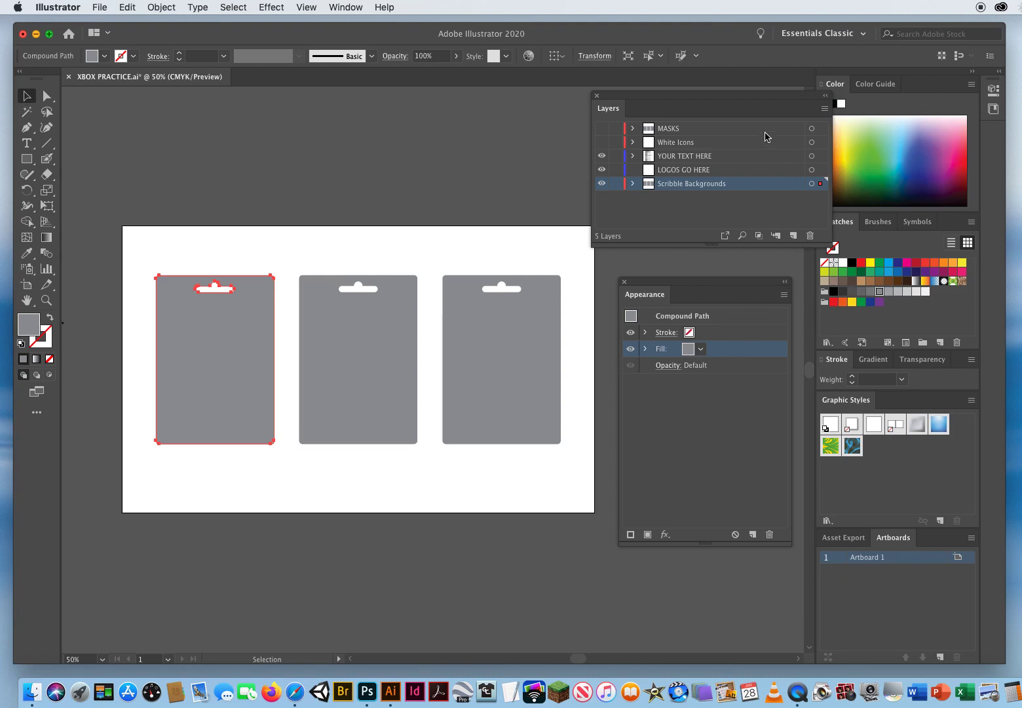
Step: Fill the first card with the C=0 M=80 Y=95 K=0 orange-red swatch
drag(749, 99, 709, 96)
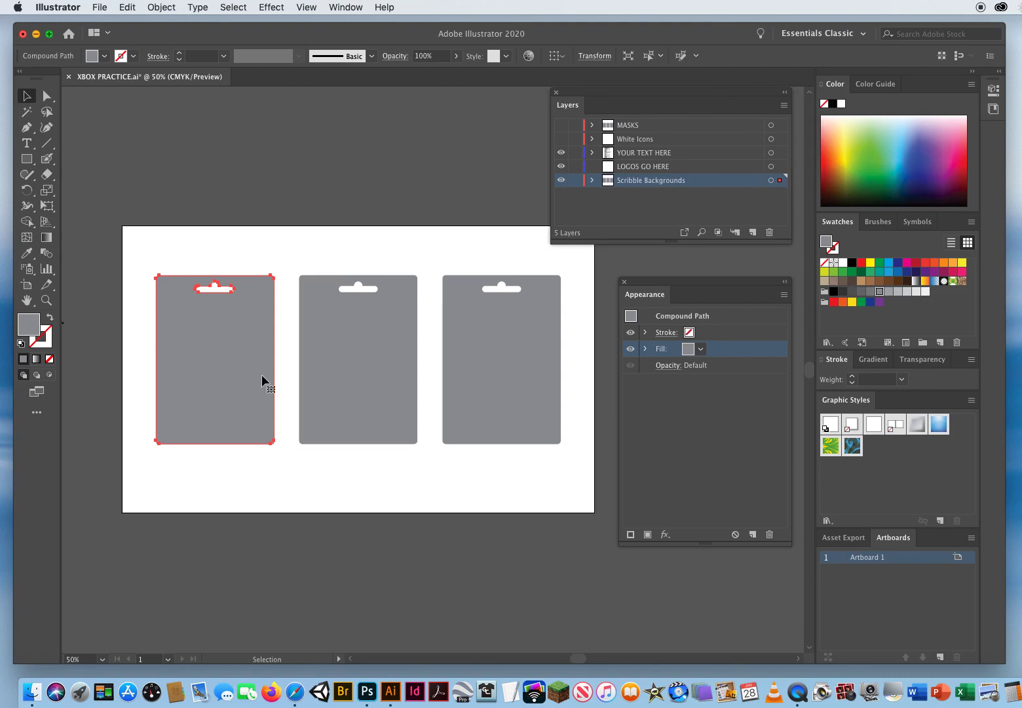
click(933, 262)
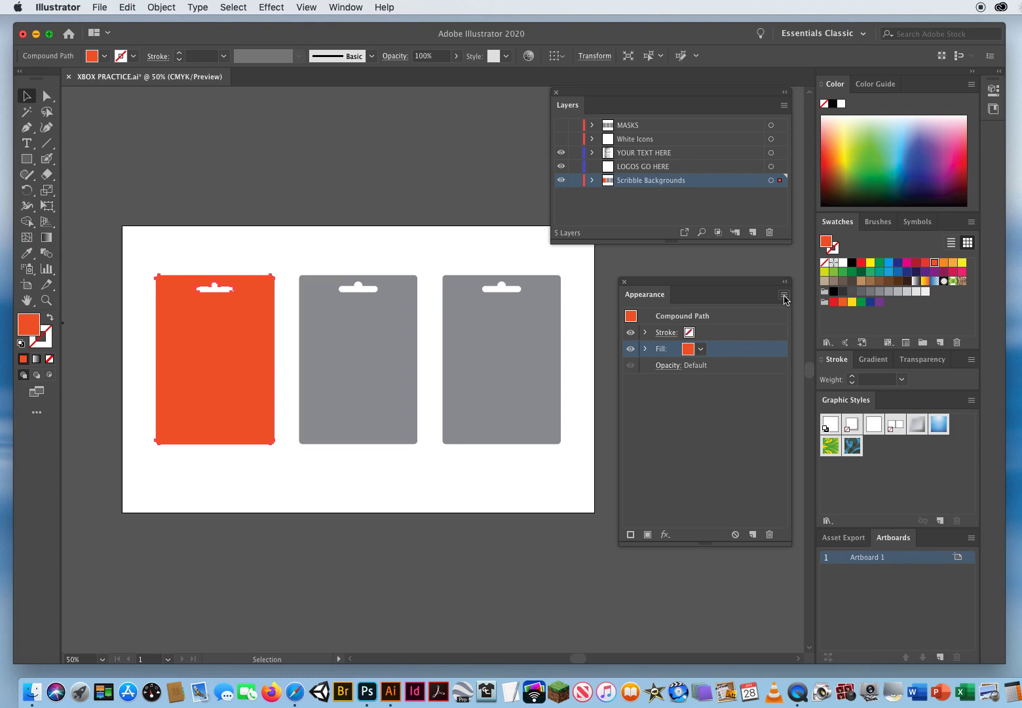
Step: Add a second and third fill to the card, setting each new top fill to a lighter orange swatch
click(784, 295)
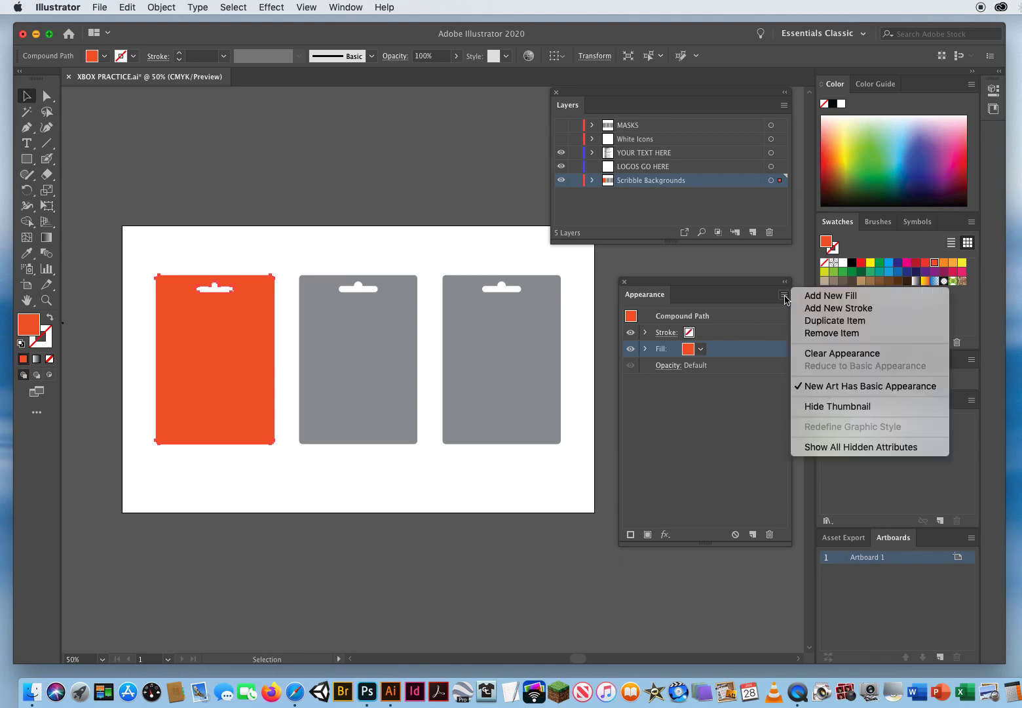
click(834, 300)
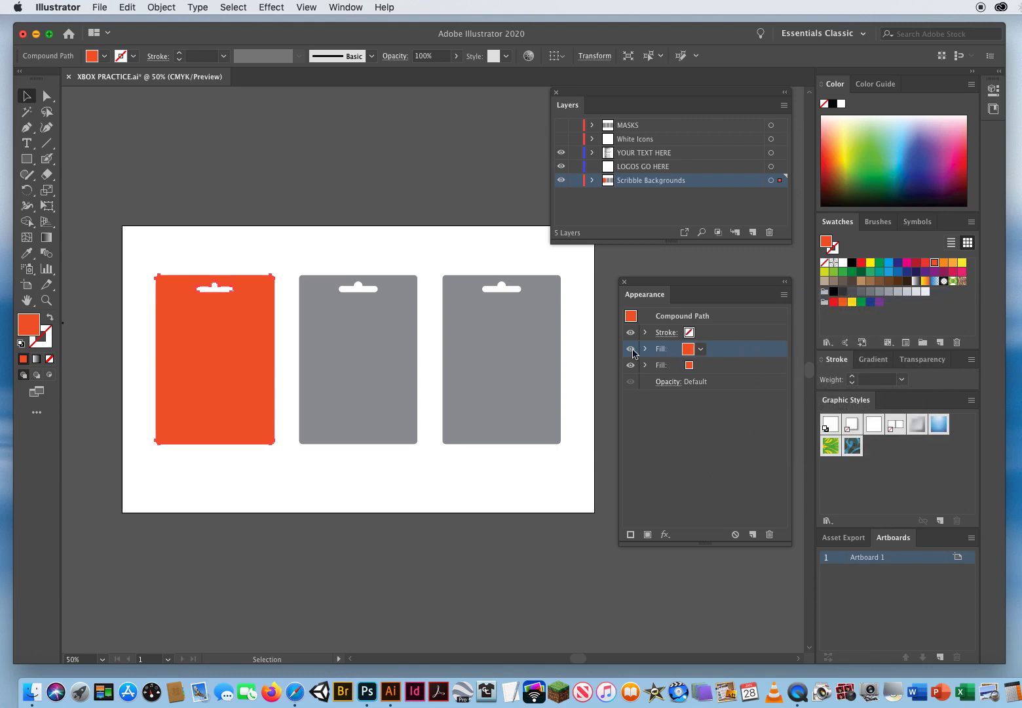
click(944, 263)
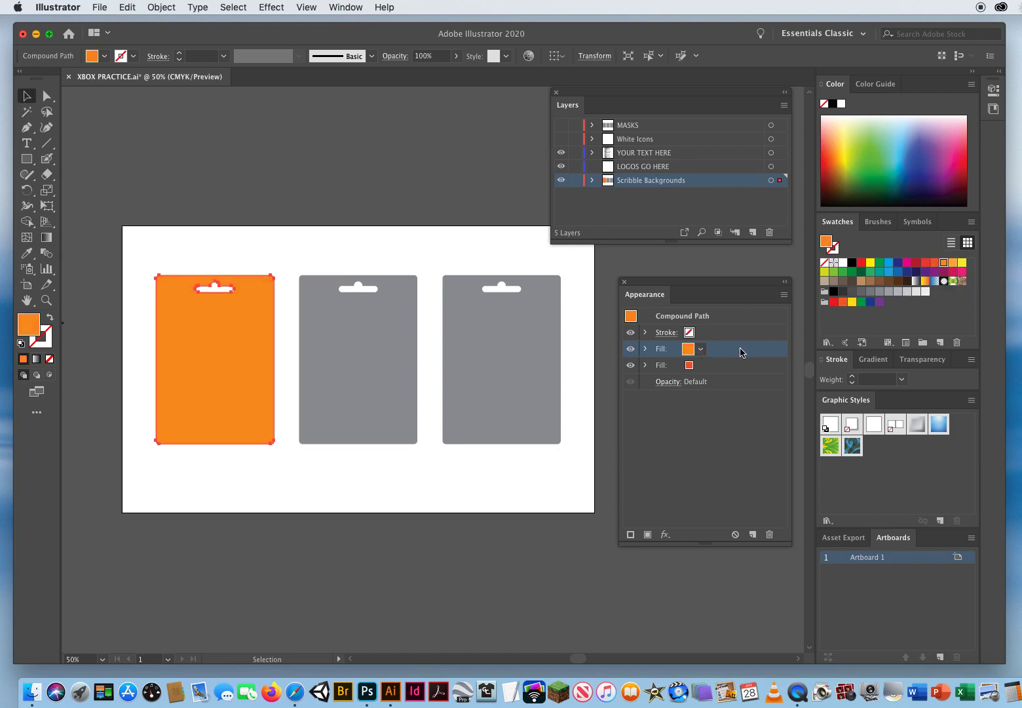
click(785, 296)
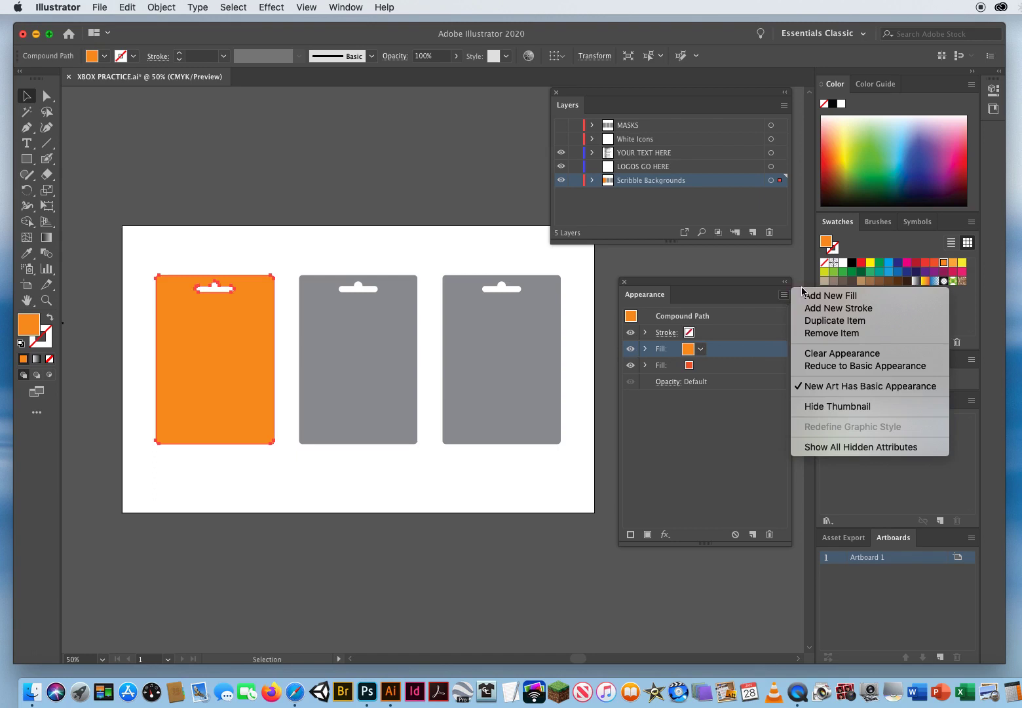
click(846, 298)
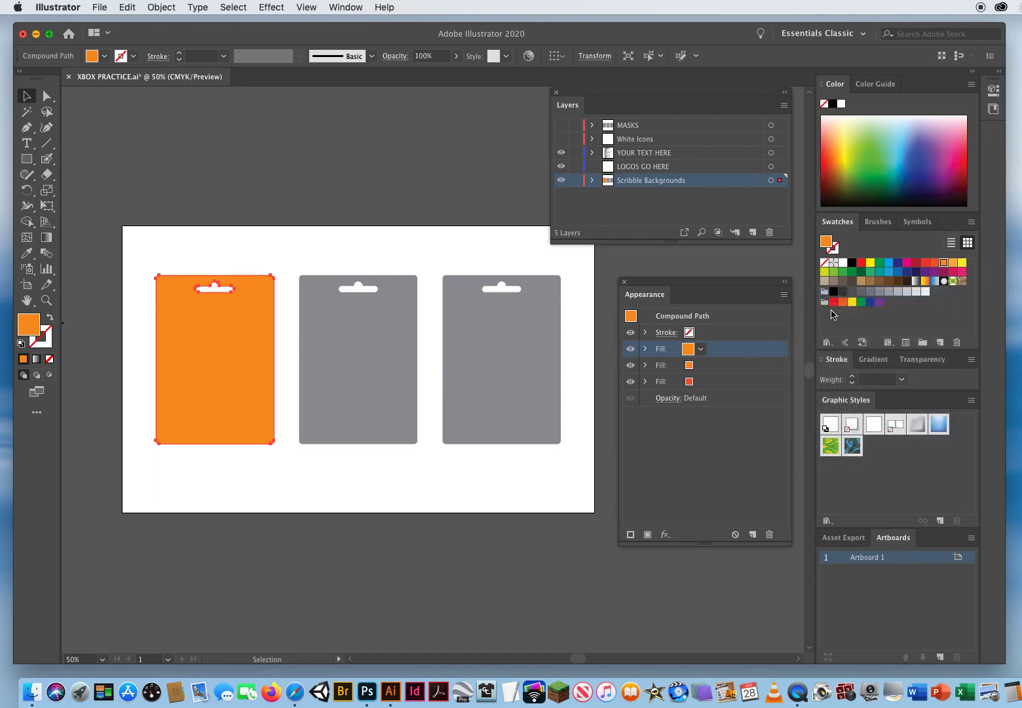
click(953, 263)
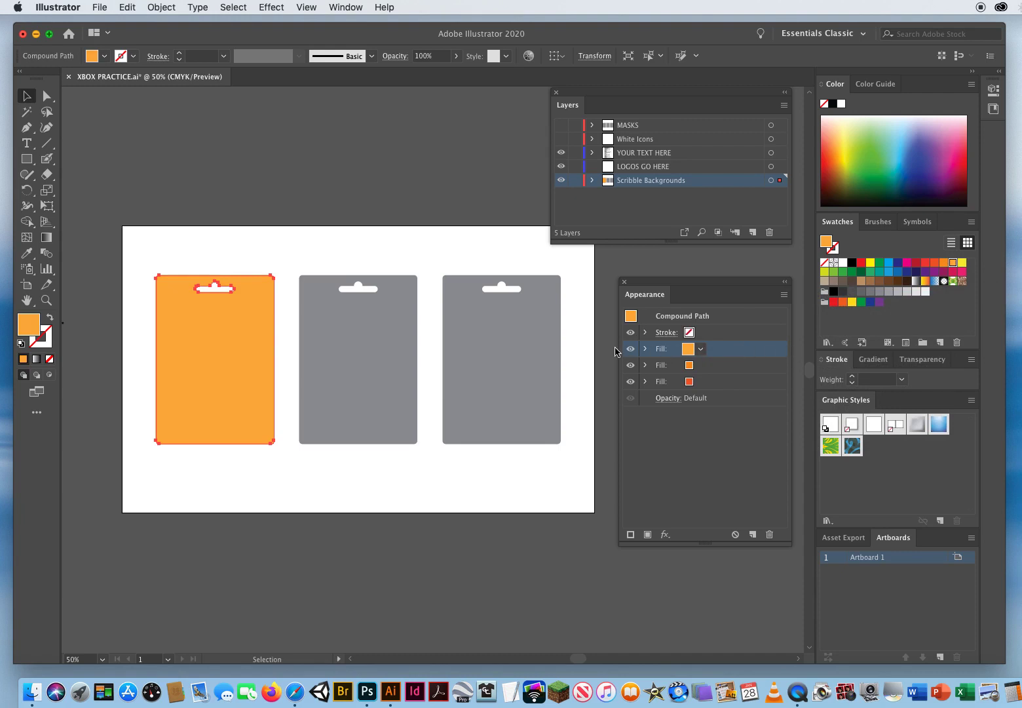
Step: Add a fourth fill and set it to pale yellow from the Color spectrum
click(784, 295)
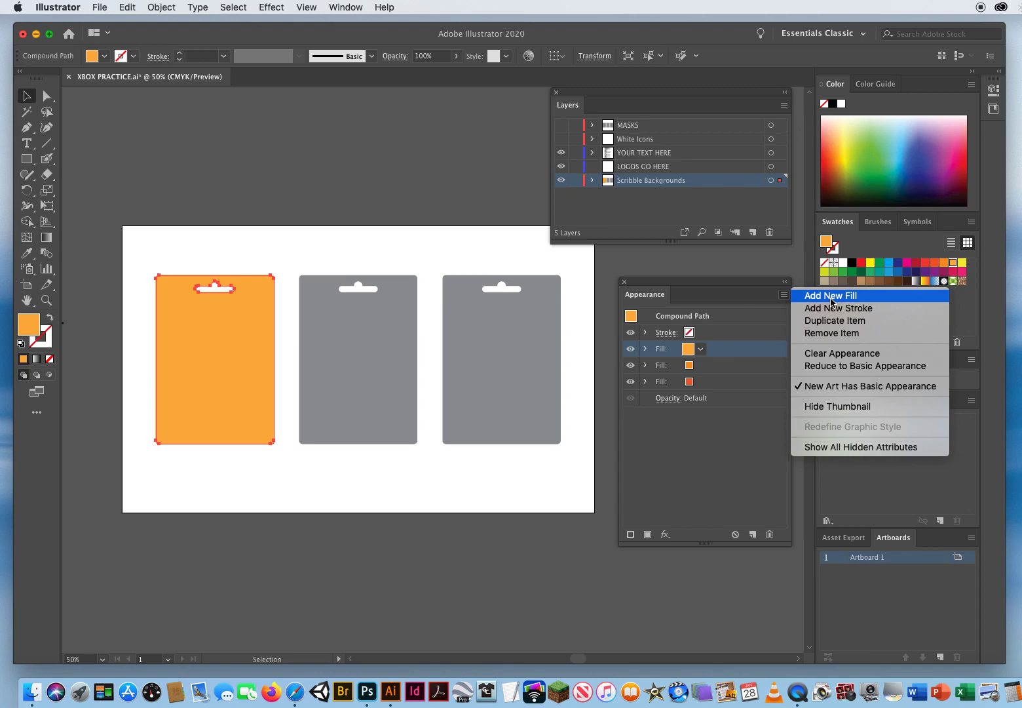
click(831, 297)
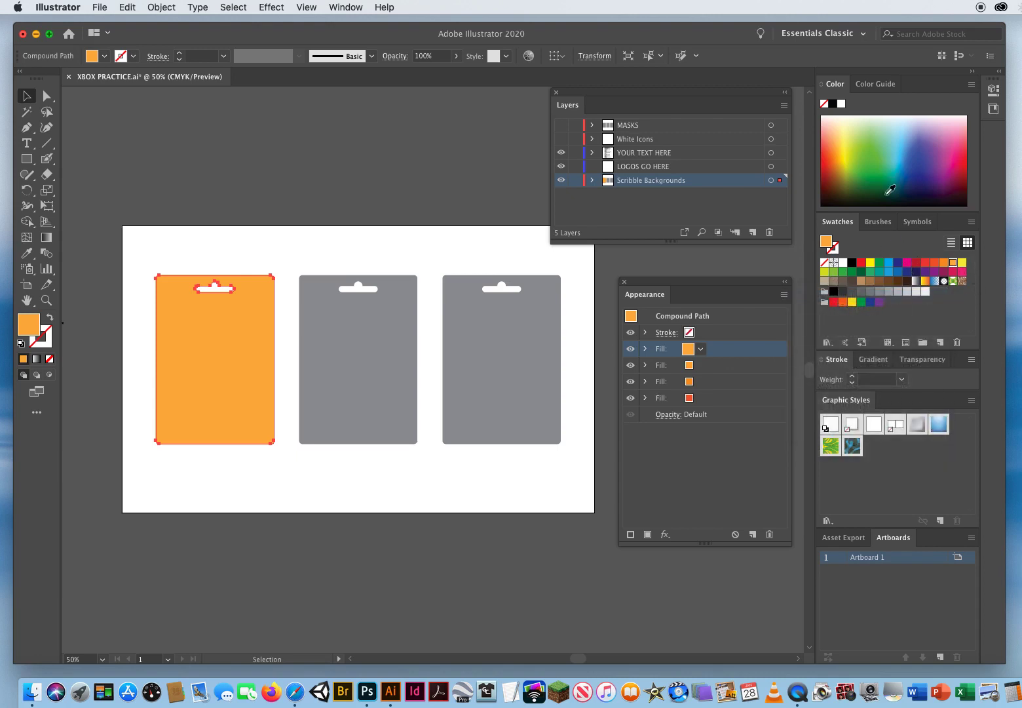
click(843, 138)
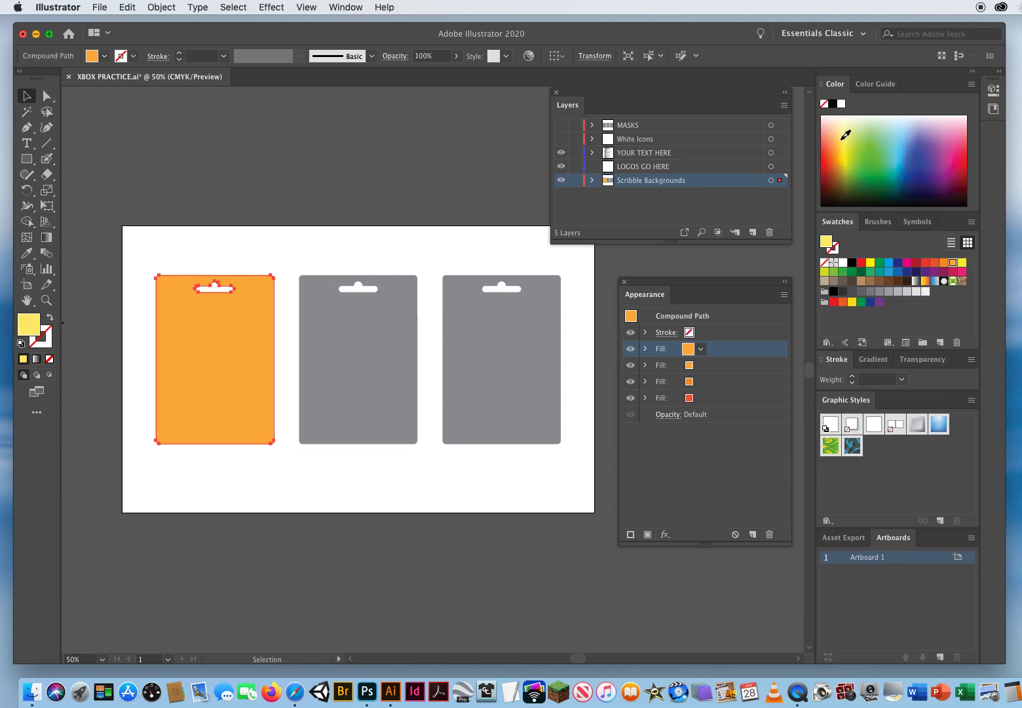
mouse_move(845, 153)
mouse_down()
mouse_move(860, 139)
mouse_move(834, 129)
mouse_move(846, 127)
mouse_move(836, 145)
mouse_up()
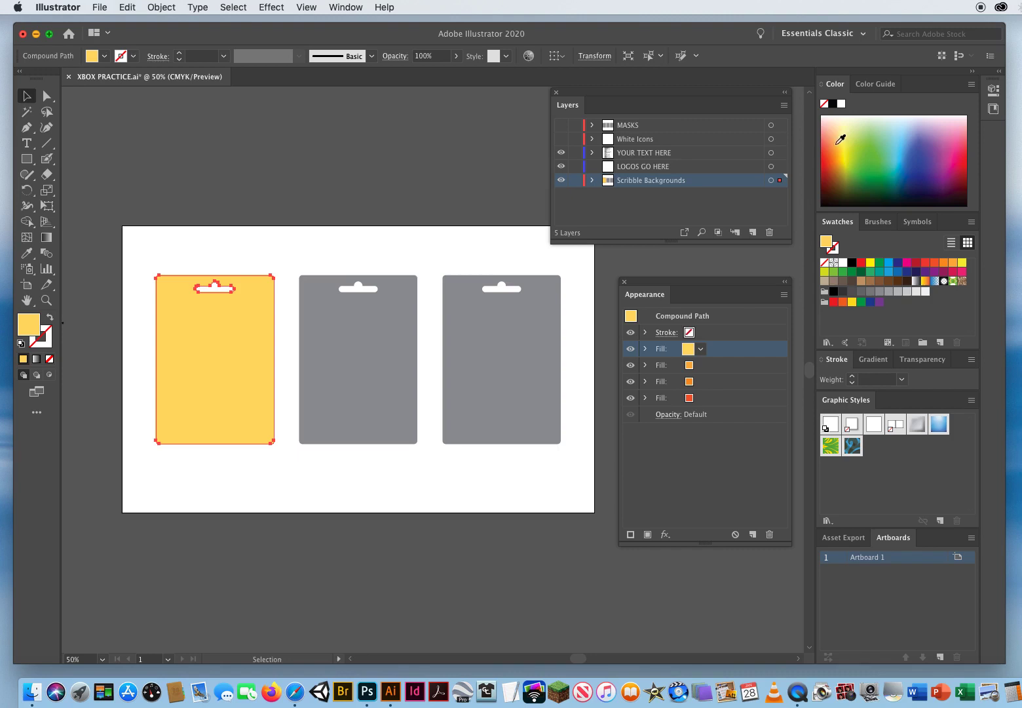
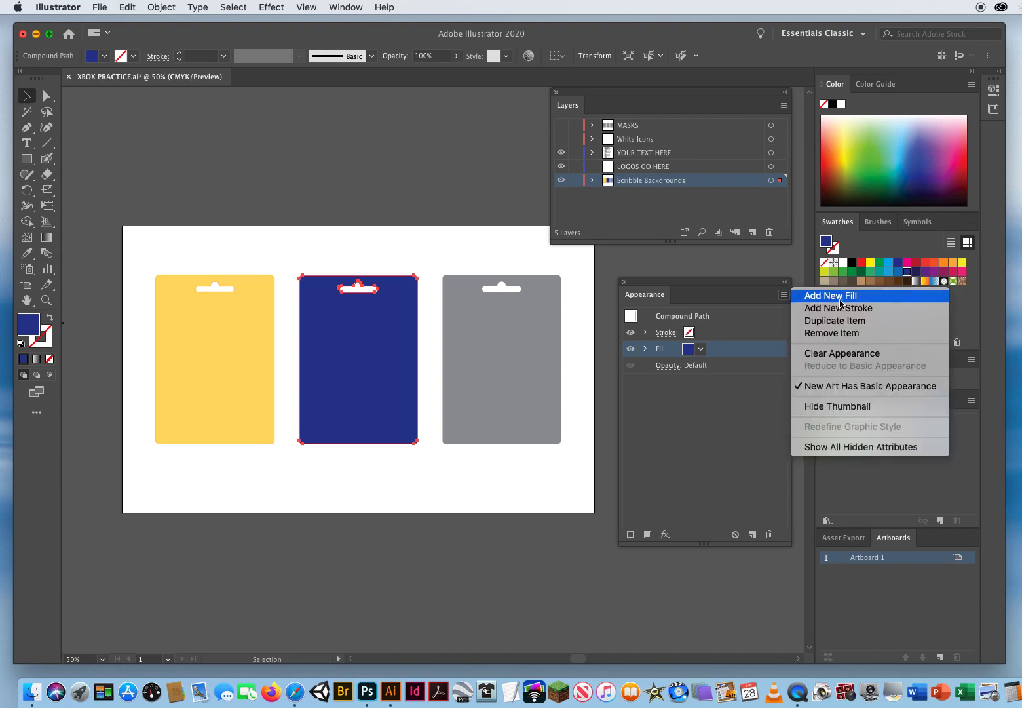
Step: Add a medium-blue second fill and a lighter-blue third fill to the navy card
click(831, 296)
click(897, 271)
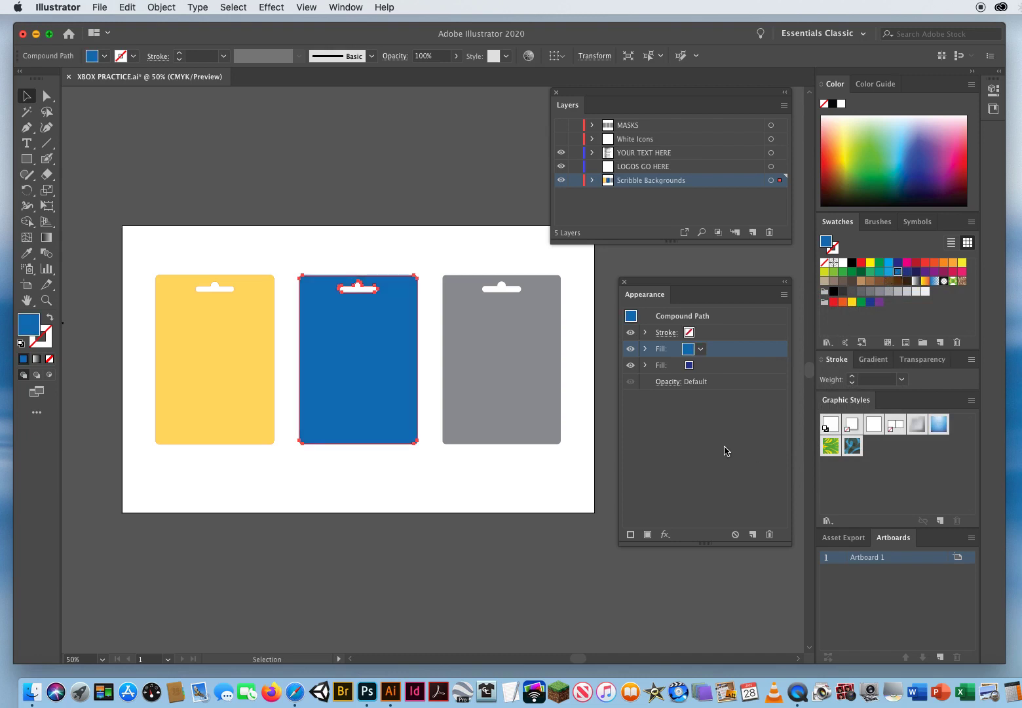
click(786, 296)
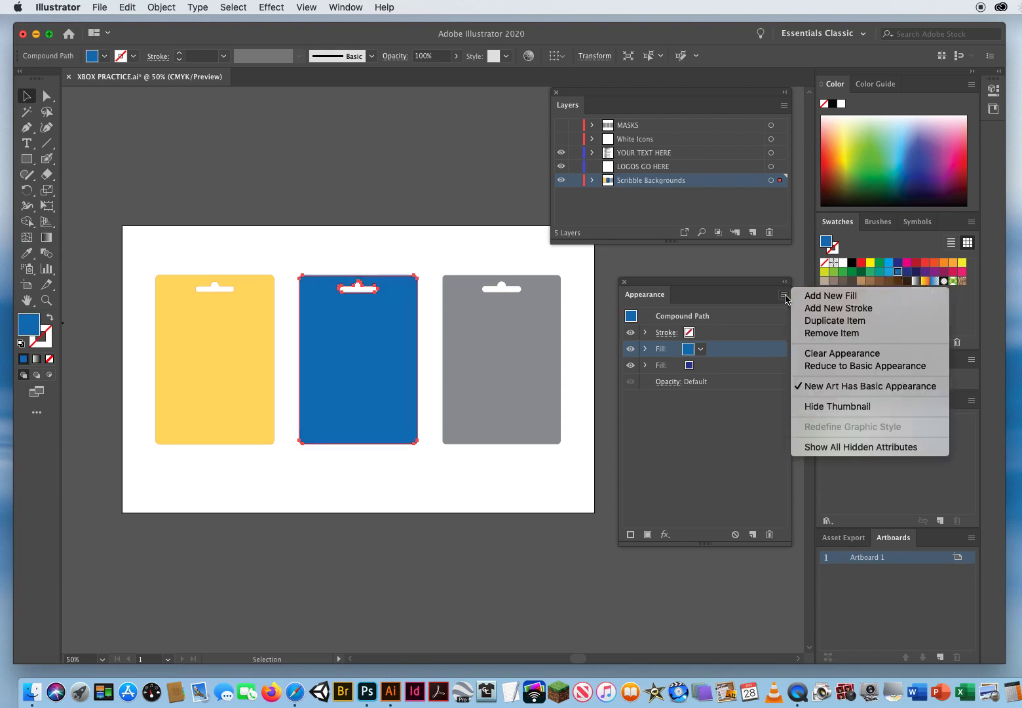
click(845, 298)
click(890, 271)
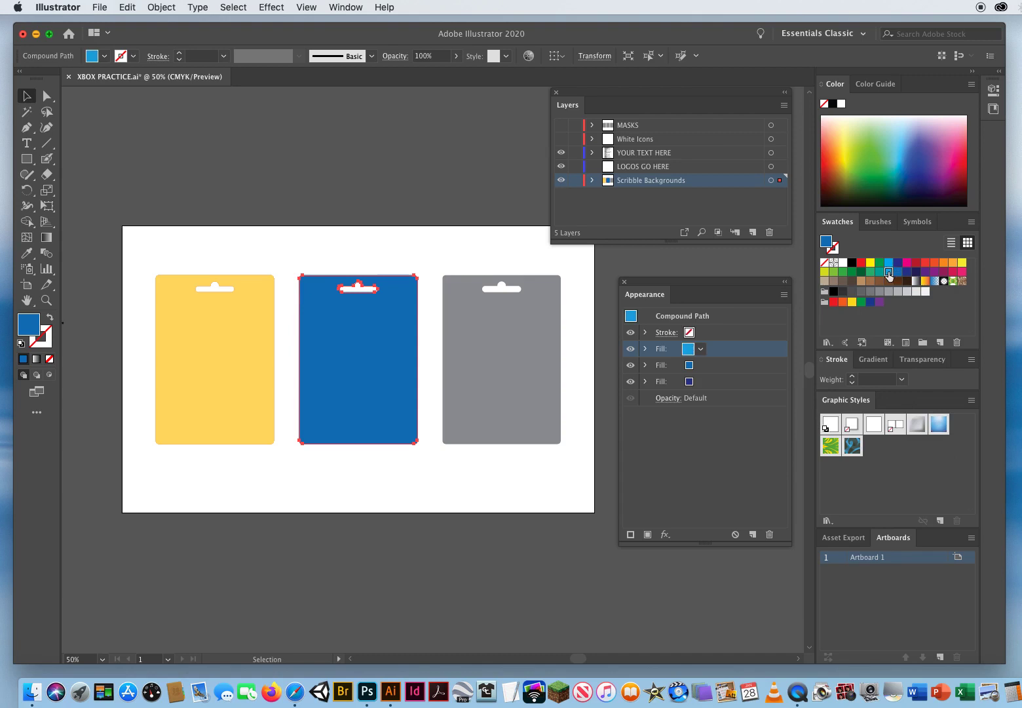
Step: Add a fourth fill on top and tune it to a rich light sky blue
click(784, 294)
click(840, 300)
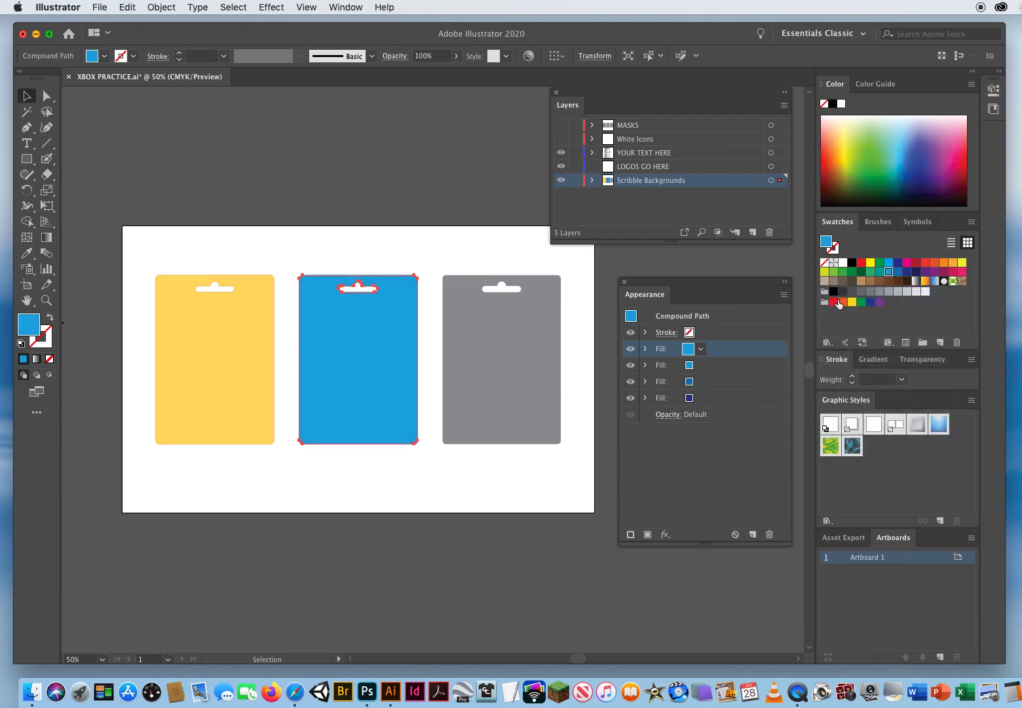
click(901, 134)
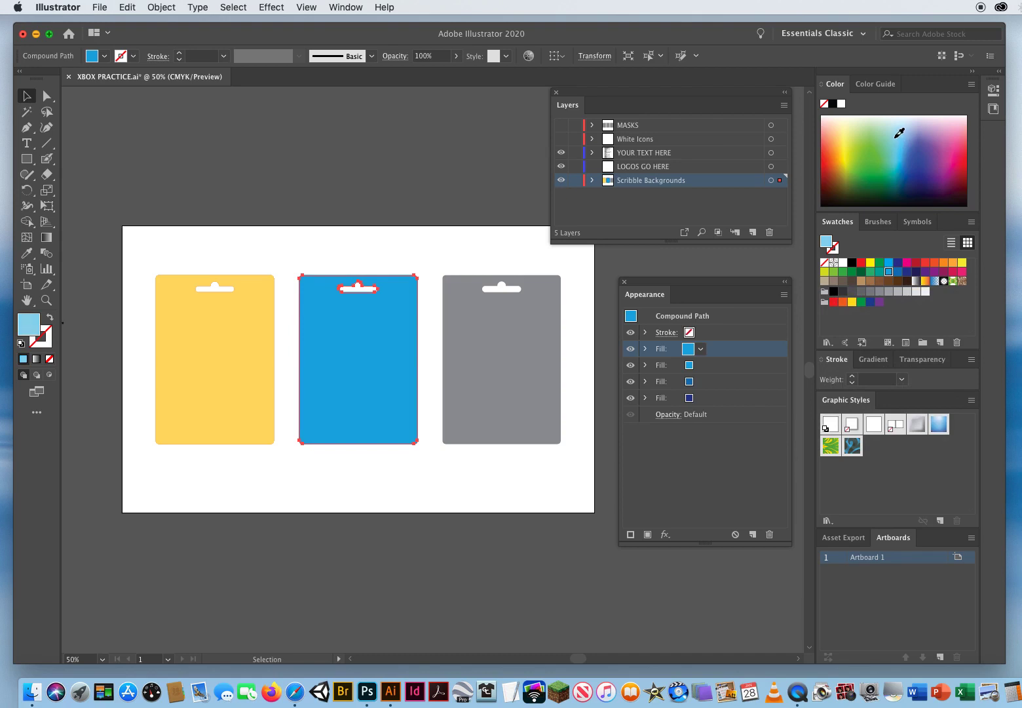
drag(900, 133, 899, 144)
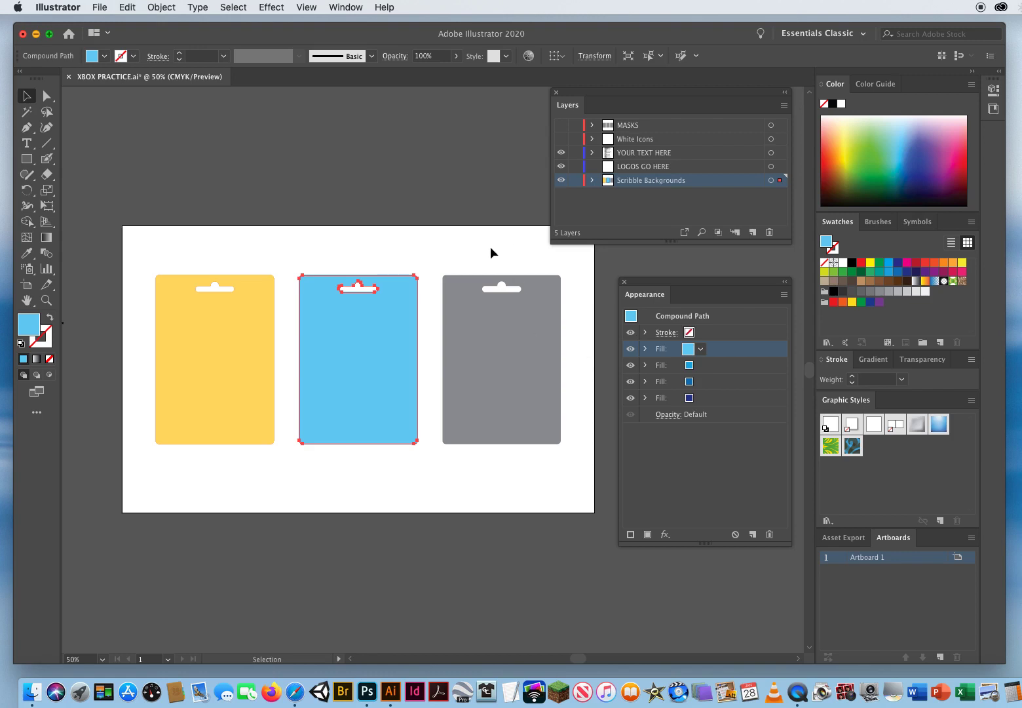
click(513, 382)
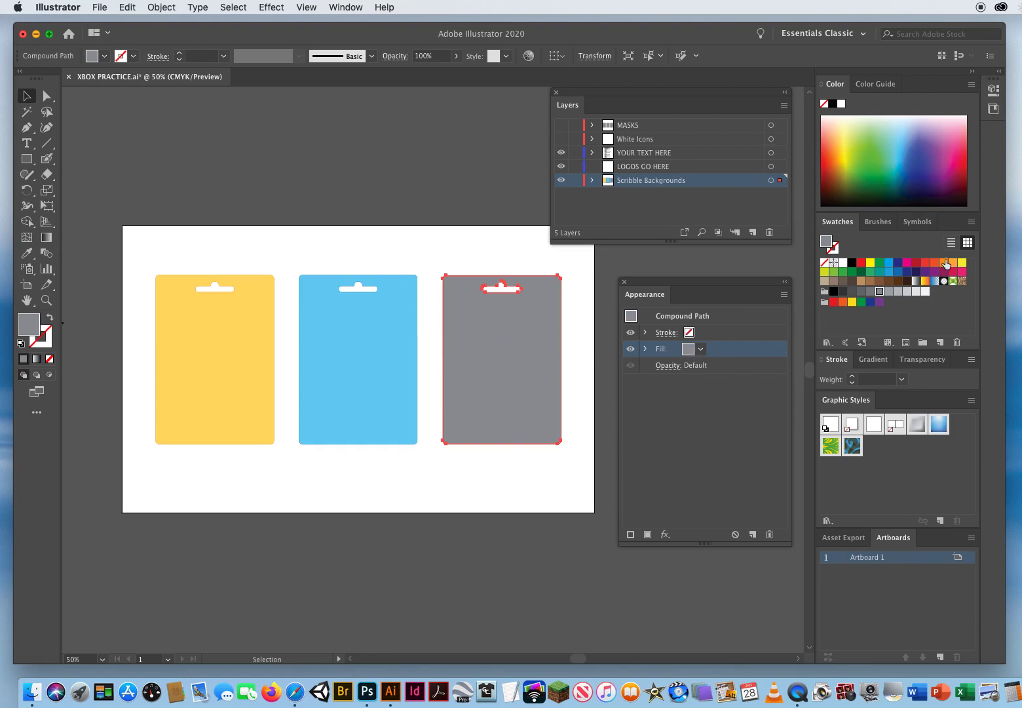
Step: Fill the grey card pink and add a green fill on top
click(962, 152)
drag(962, 151, 962, 143)
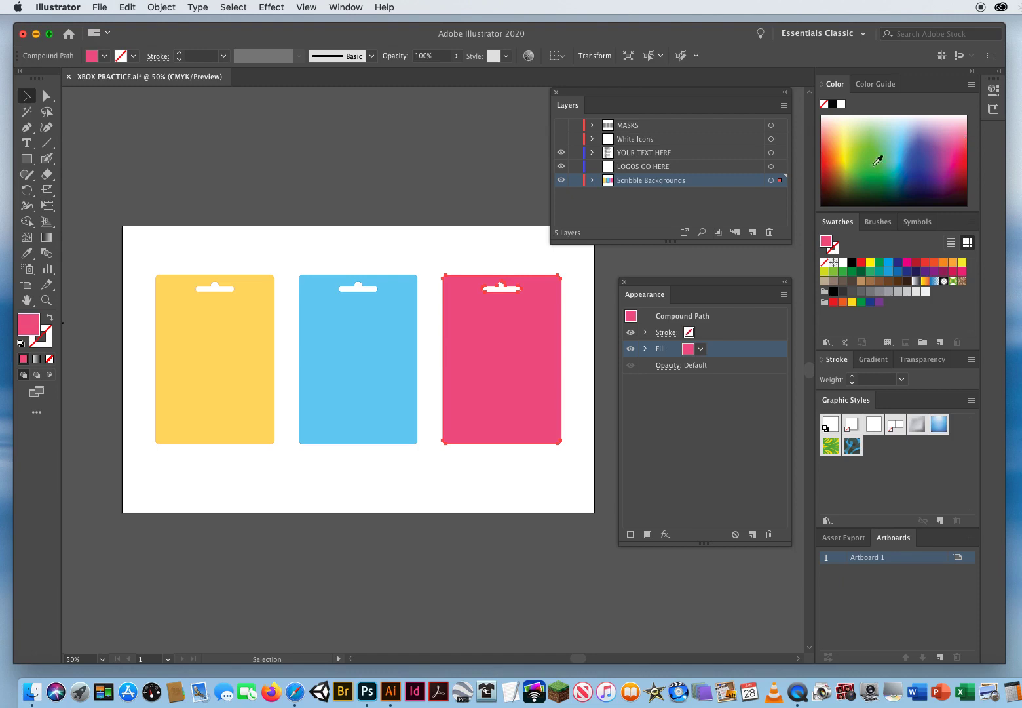
click(783, 294)
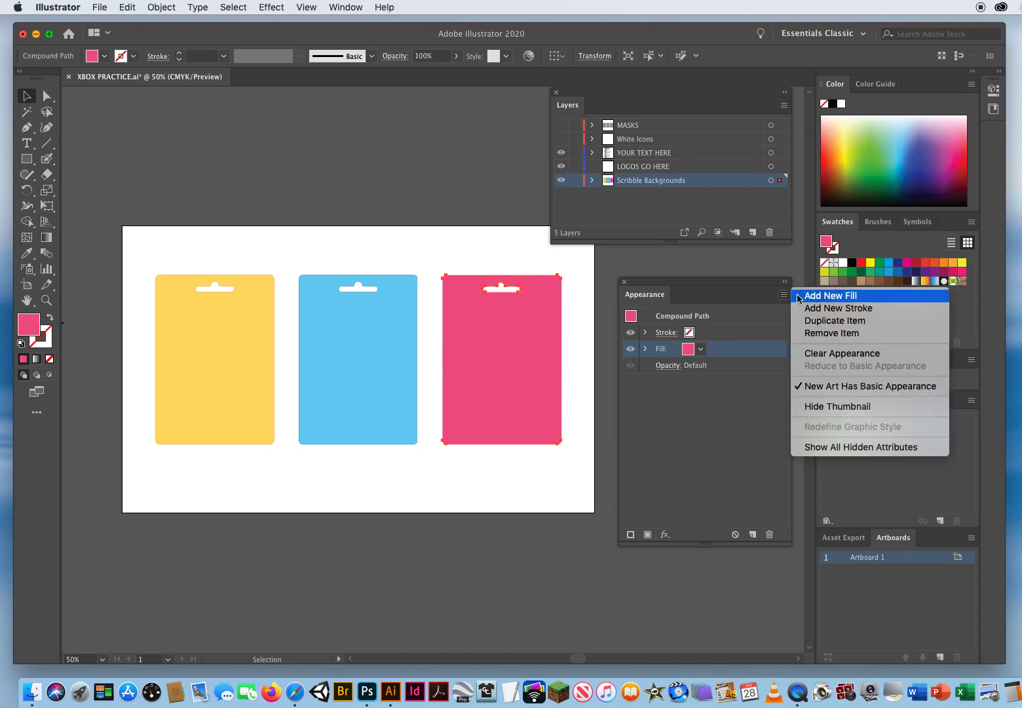
click(836, 301)
click(842, 273)
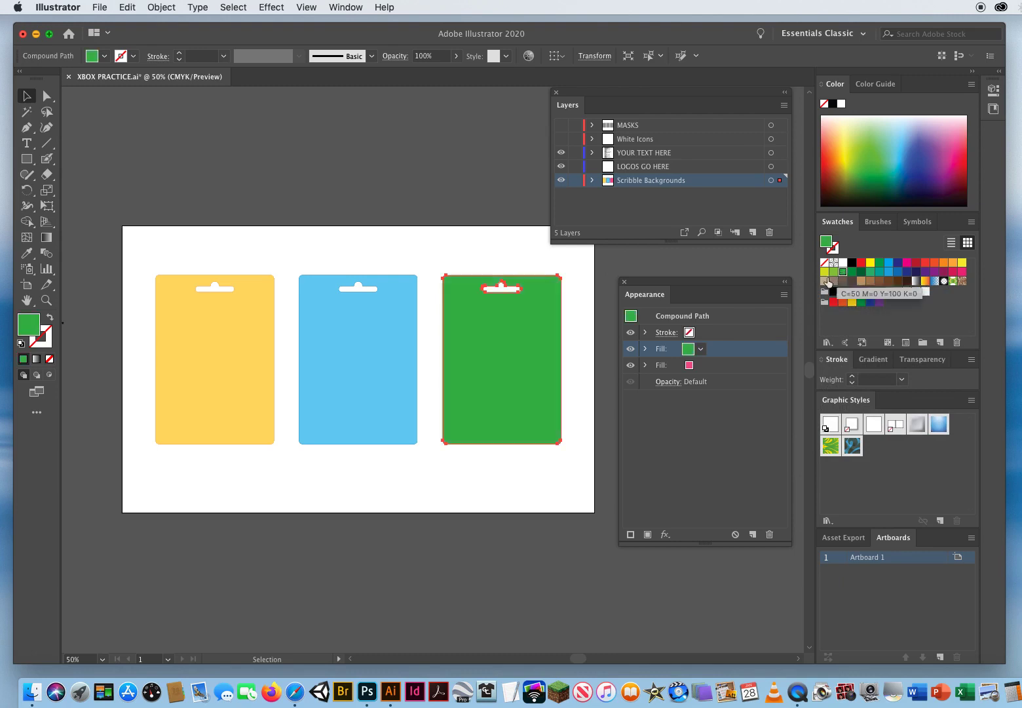
Step: Stack orange and then red fills over the green, and deselect the card
click(784, 294)
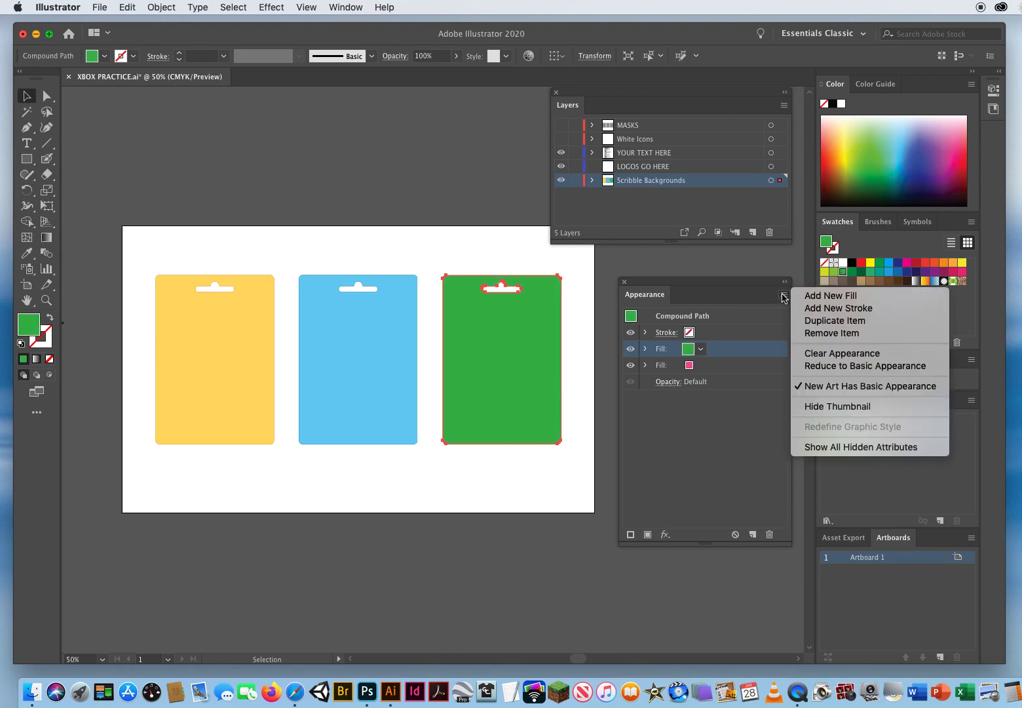
click(827, 297)
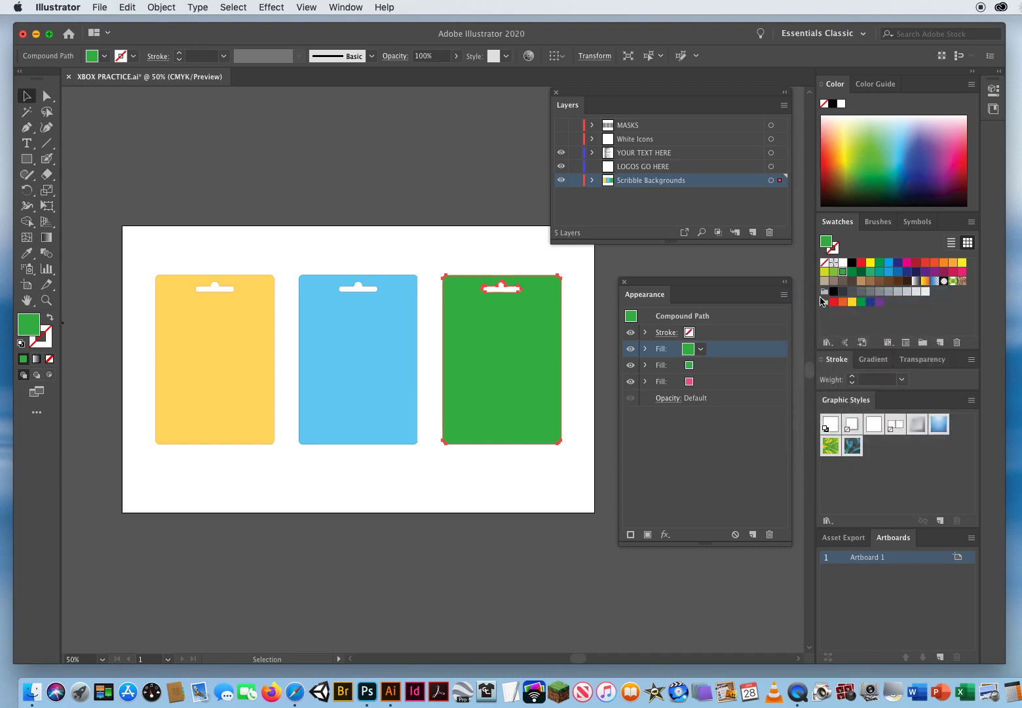
click(953, 263)
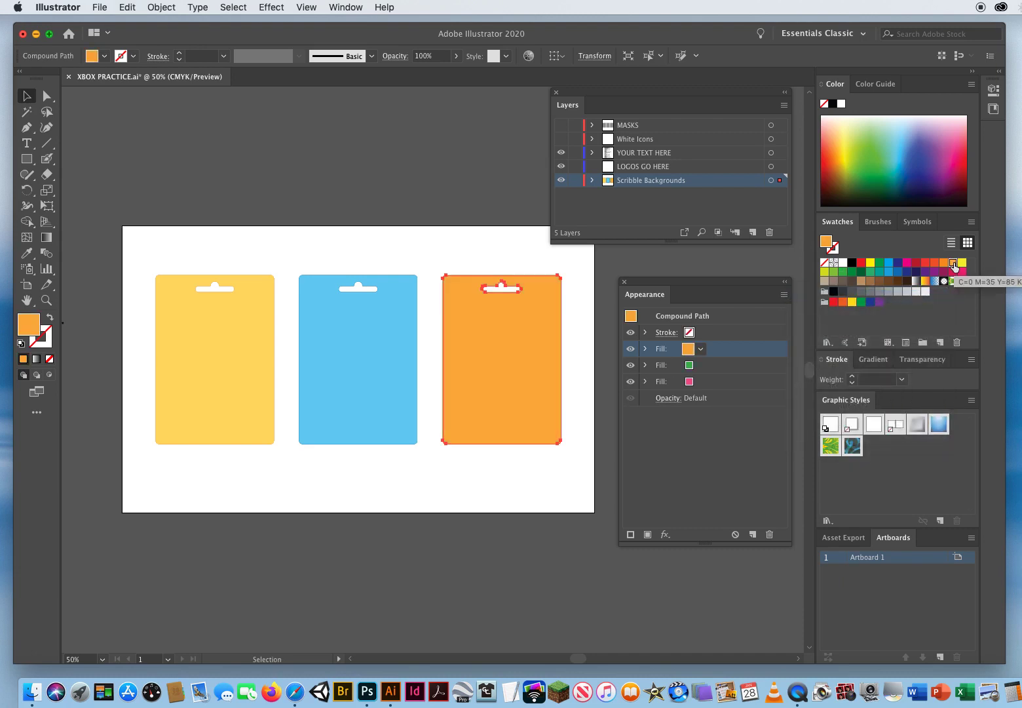
click(783, 294)
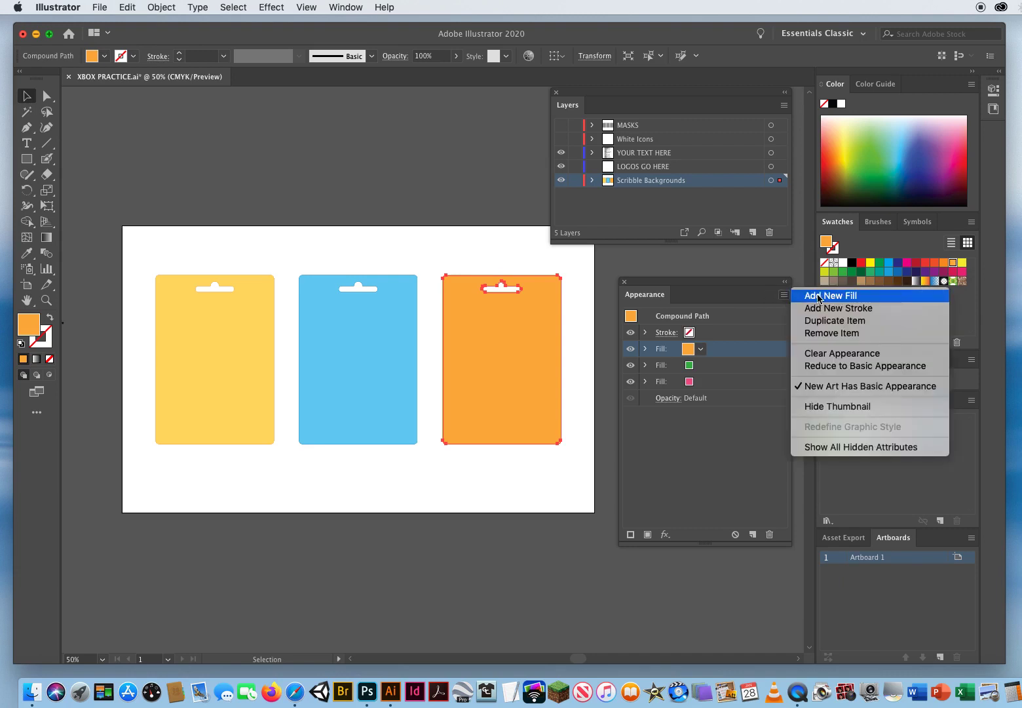
click(837, 297)
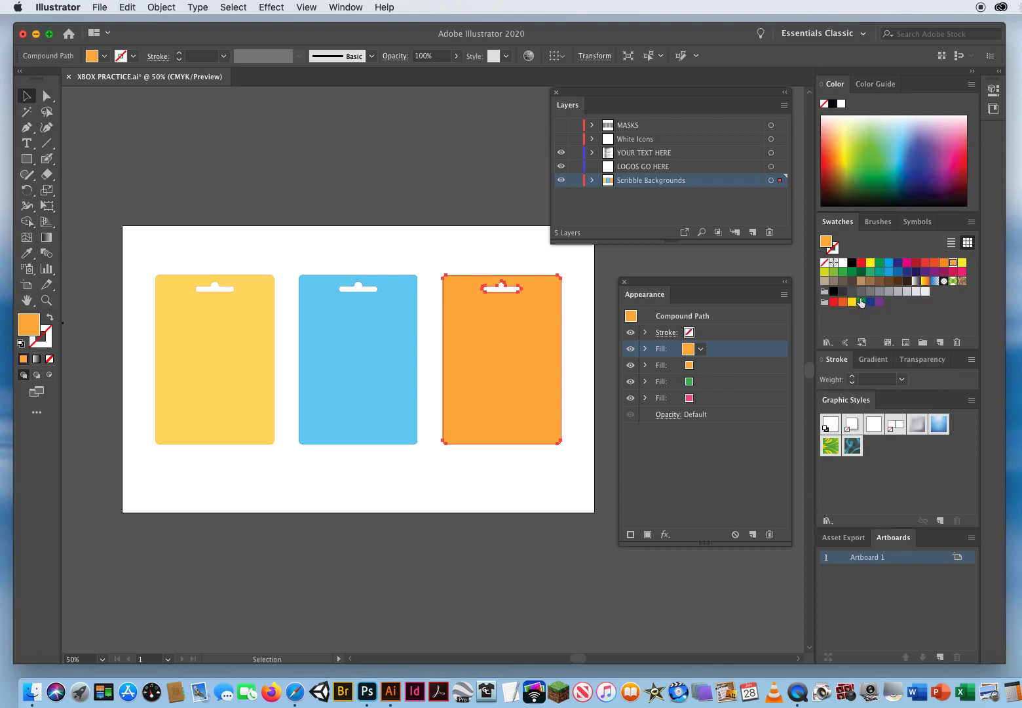
click(861, 262)
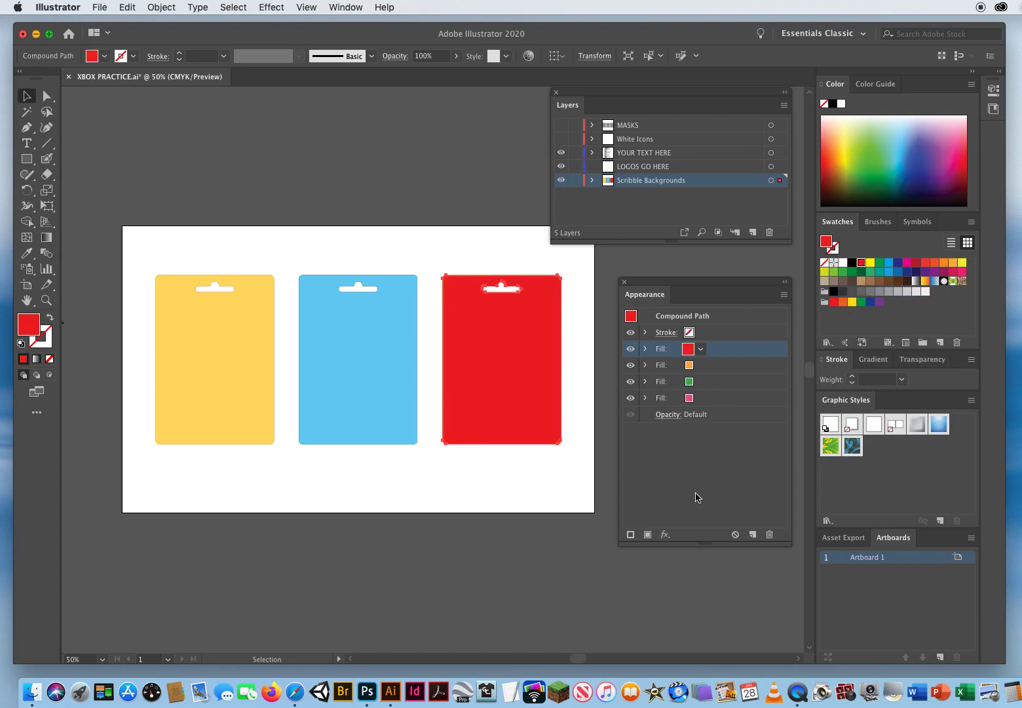
click(389, 242)
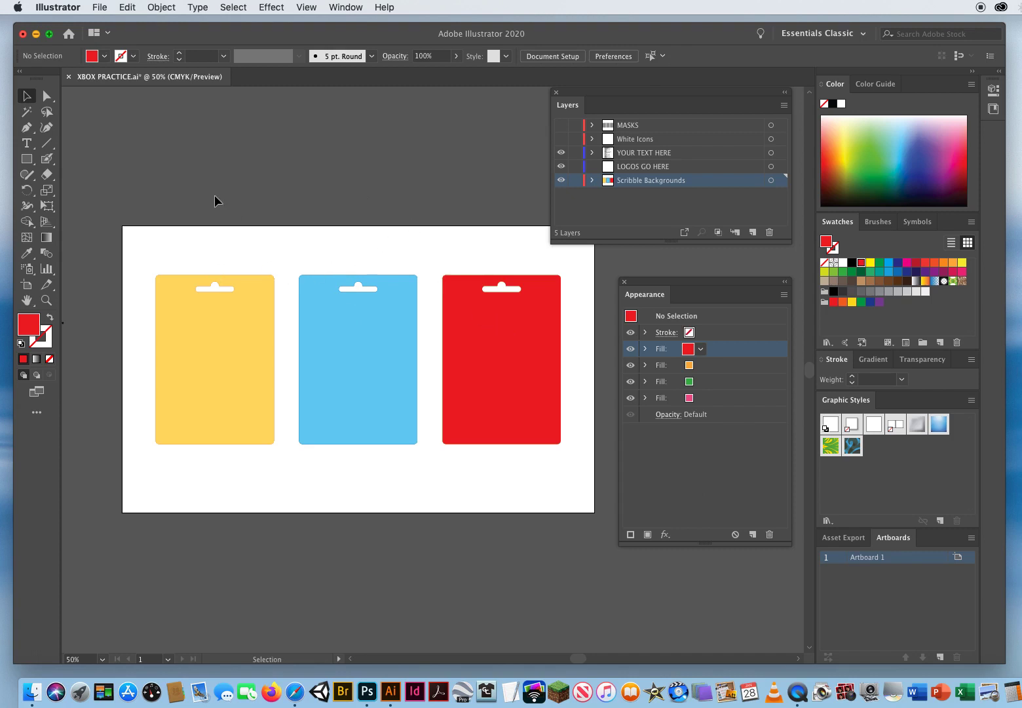
Step: Select the yellow card, step through its fill rows, and target the top yellow fill
drag(193, 262, 230, 357)
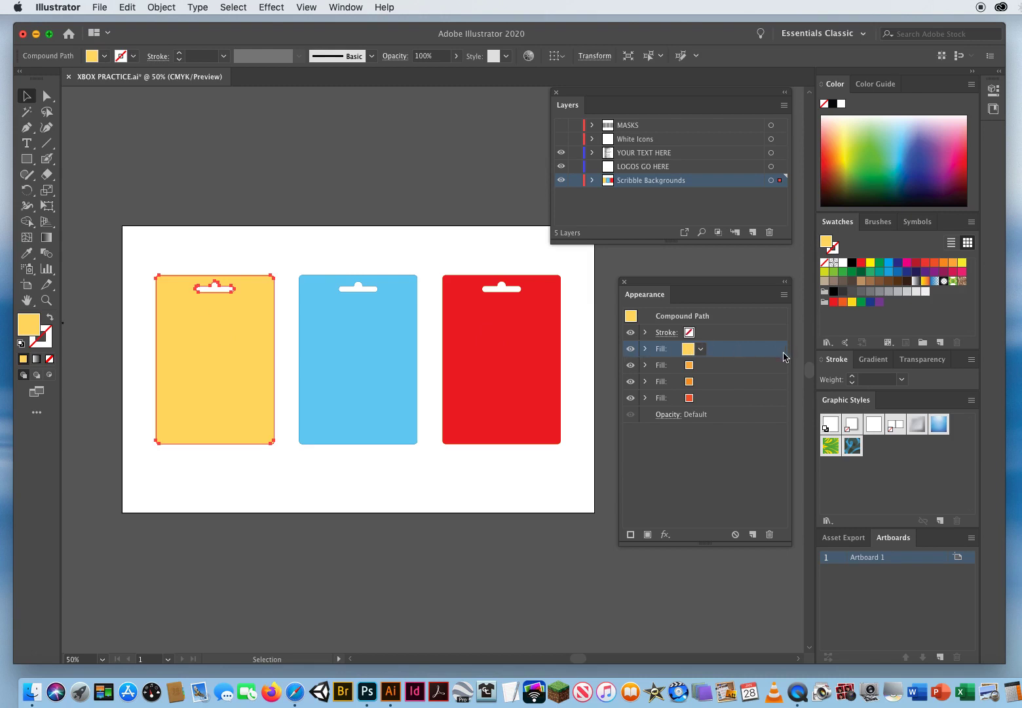
click(729, 369)
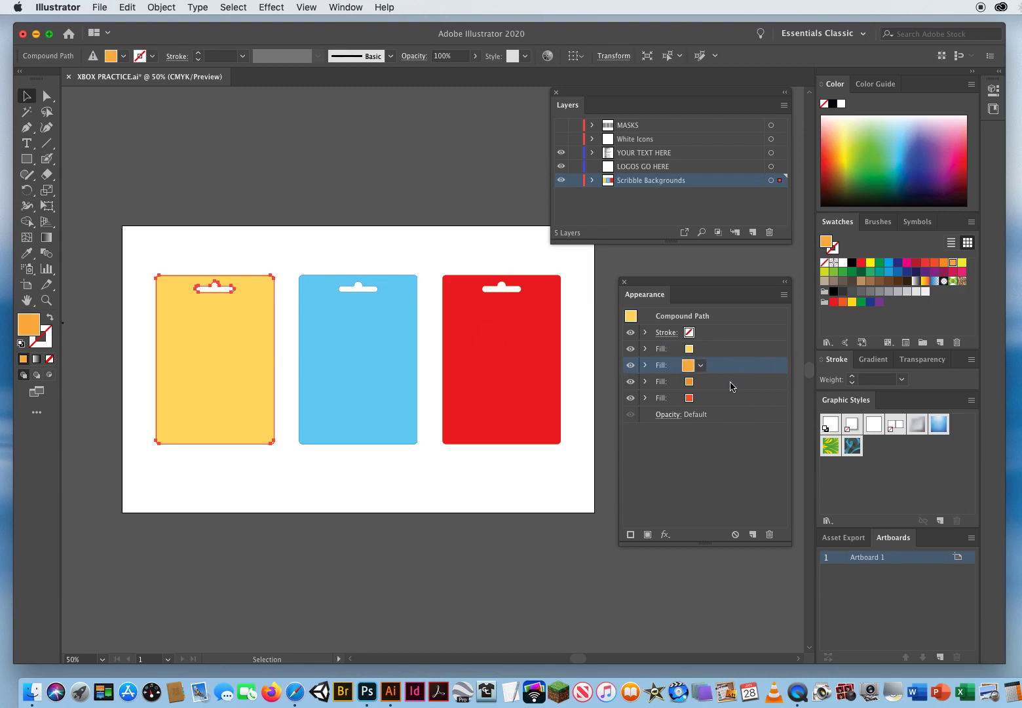
click(725, 387)
click(725, 399)
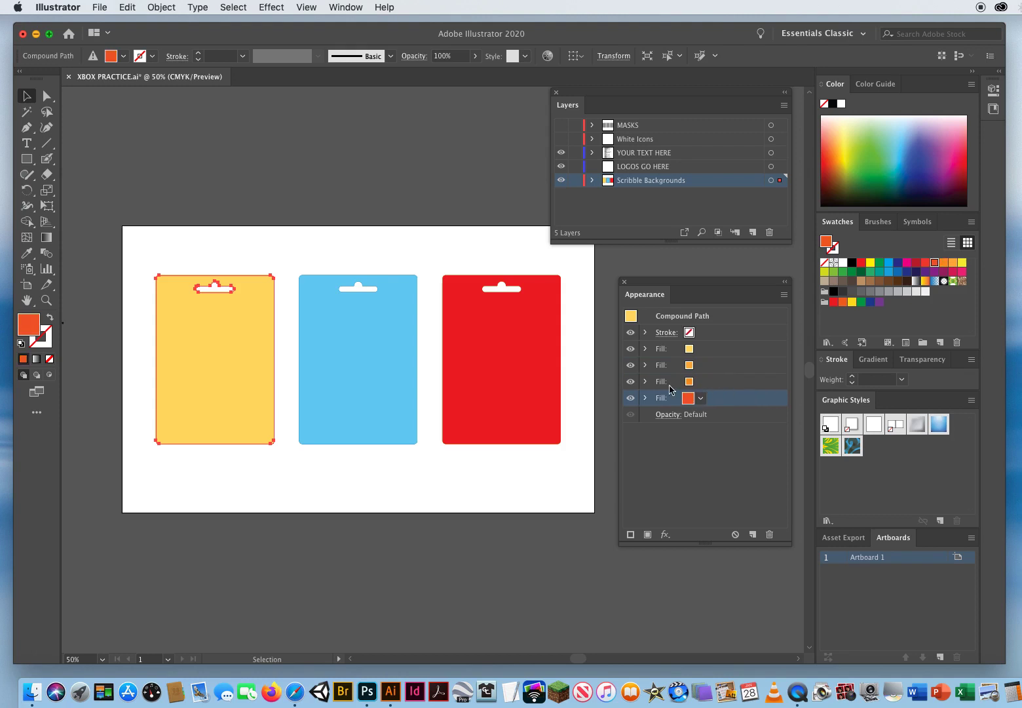
drag(172, 238, 232, 344)
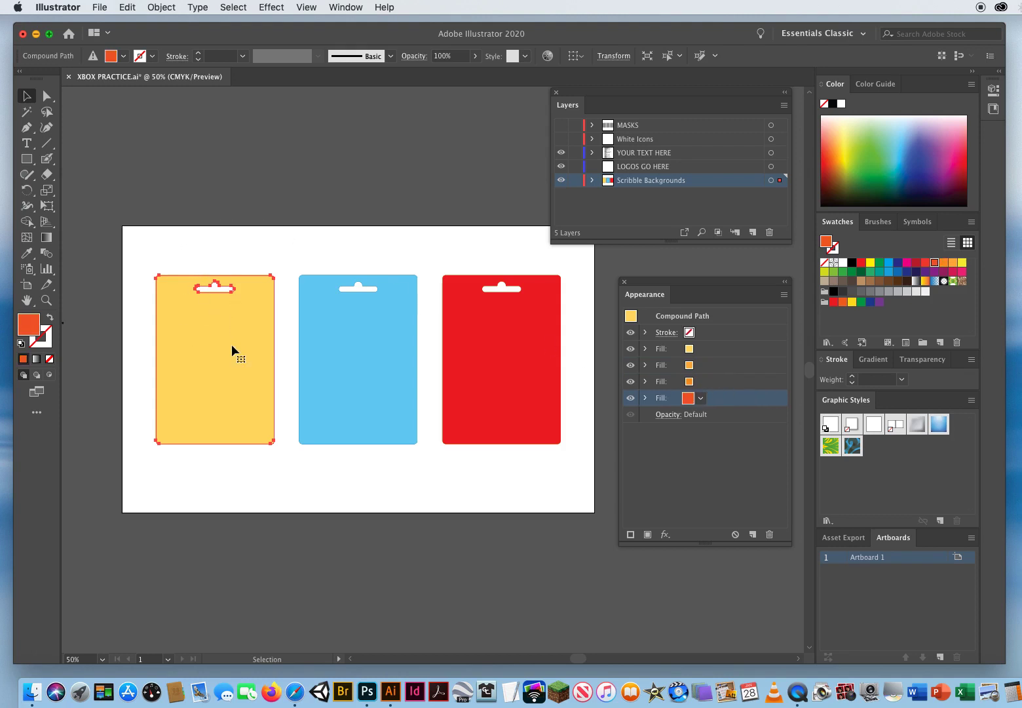
click(725, 348)
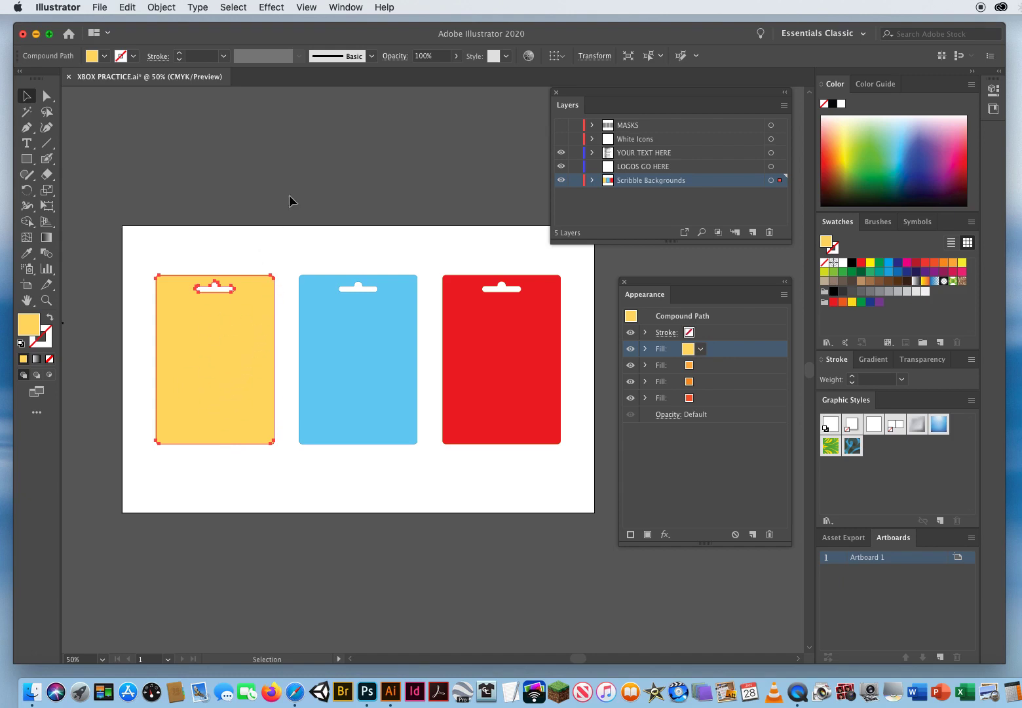
click(271, 7)
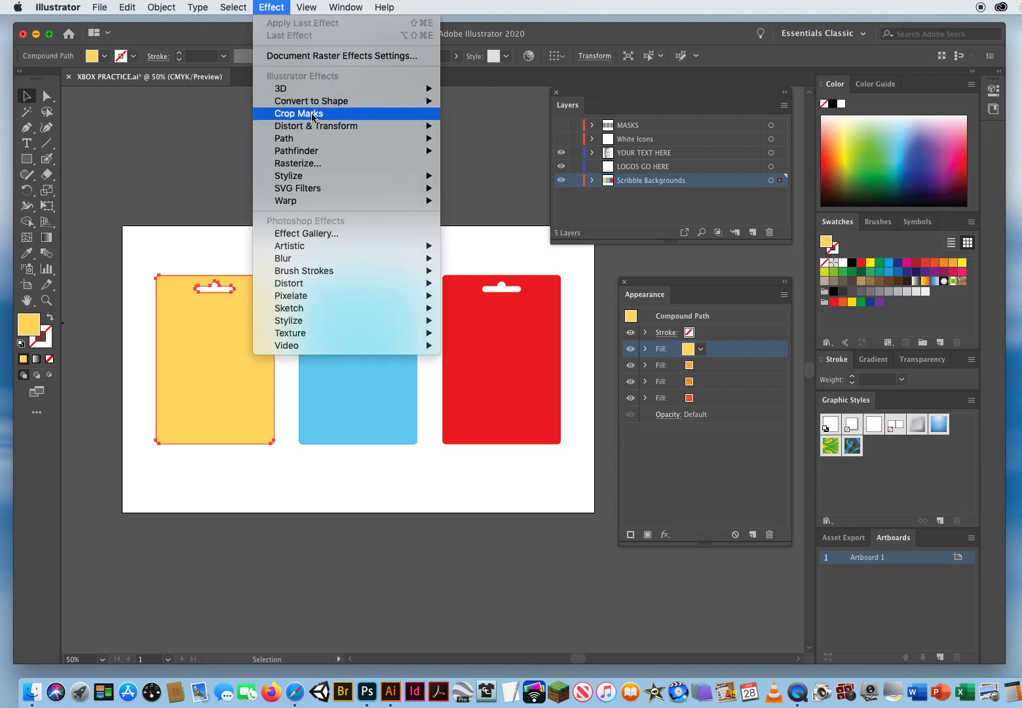
Step: Open Scribble options with preview and try the Childlike, Dense and Loose presets
mouse_move(298, 179)
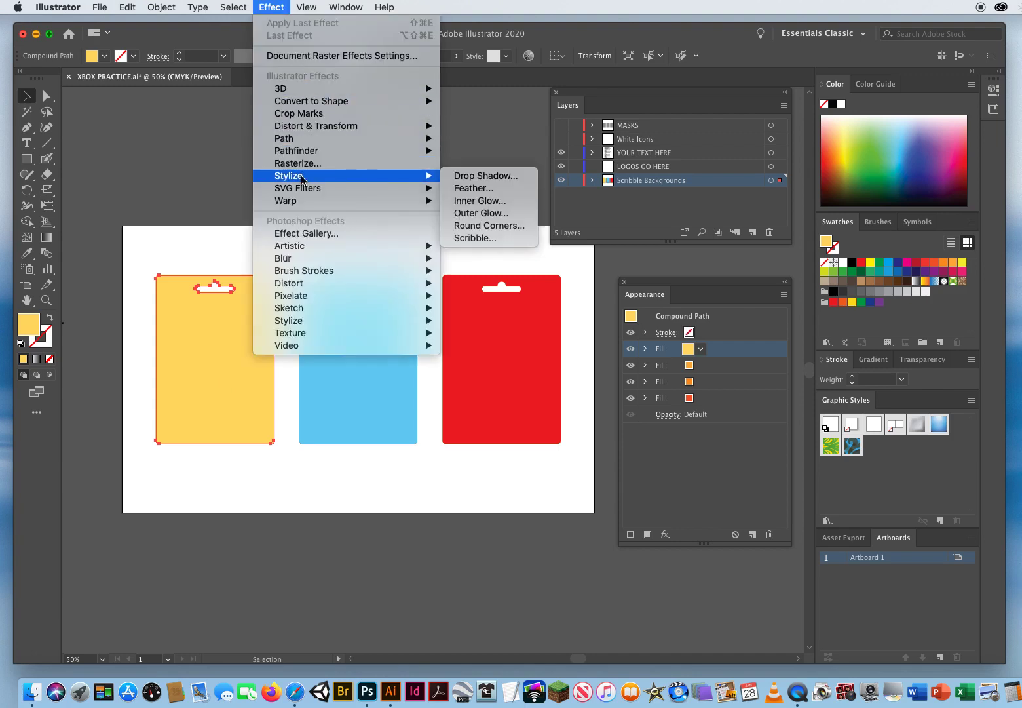
click(477, 238)
mouse_move(443, 168)
mouse_down()
mouse_move(174, 137)
mouse_move(468, 132)
mouse_move(482, 135)
mouse_move(475, 152)
mouse_up()
click(420, 479)
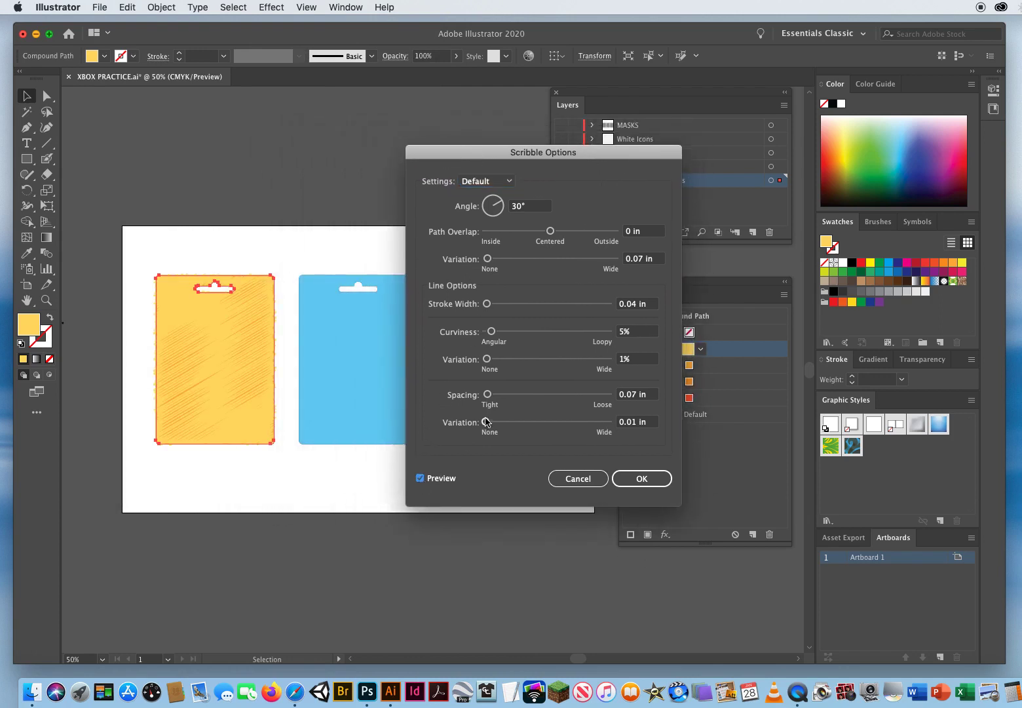
click(476, 181)
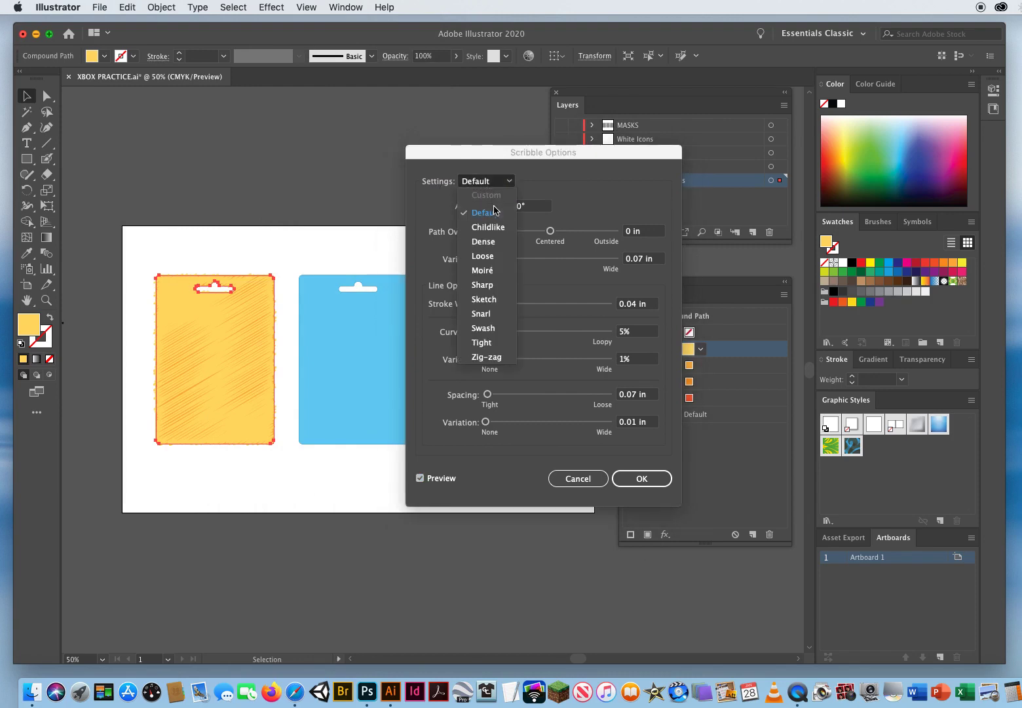
click(490, 228)
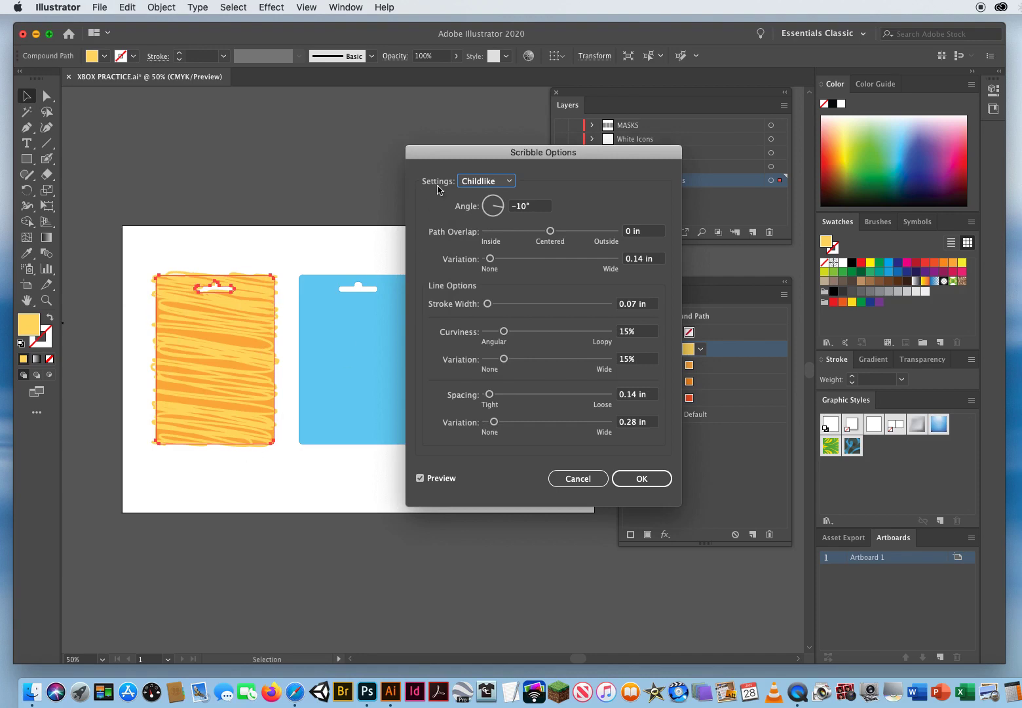
click(474, 182)
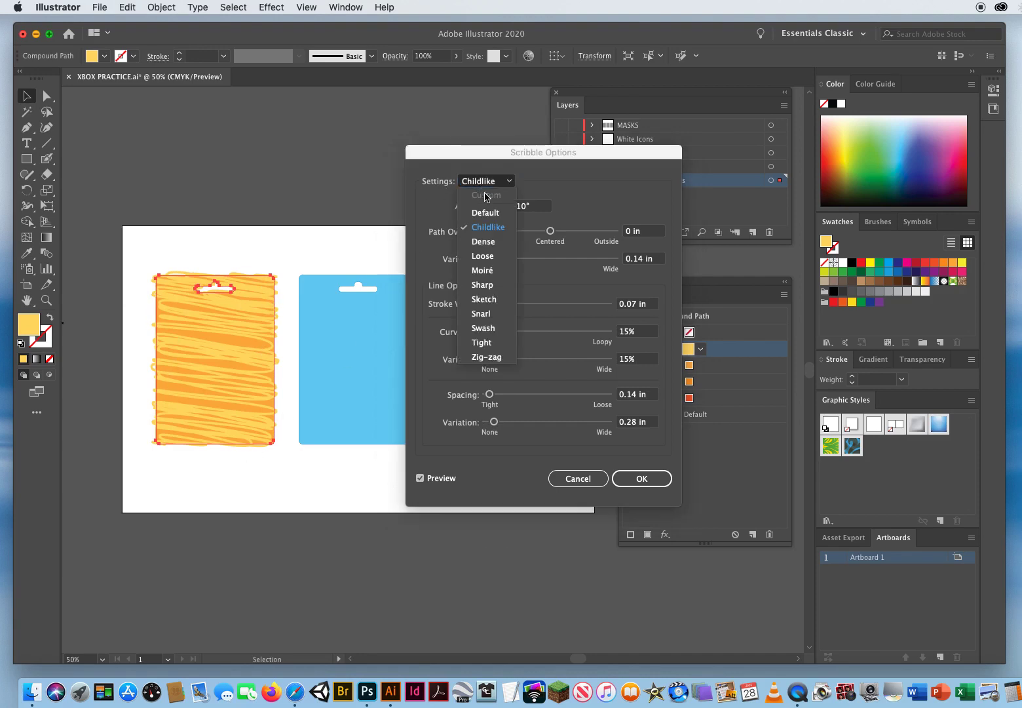
click(482, 243)
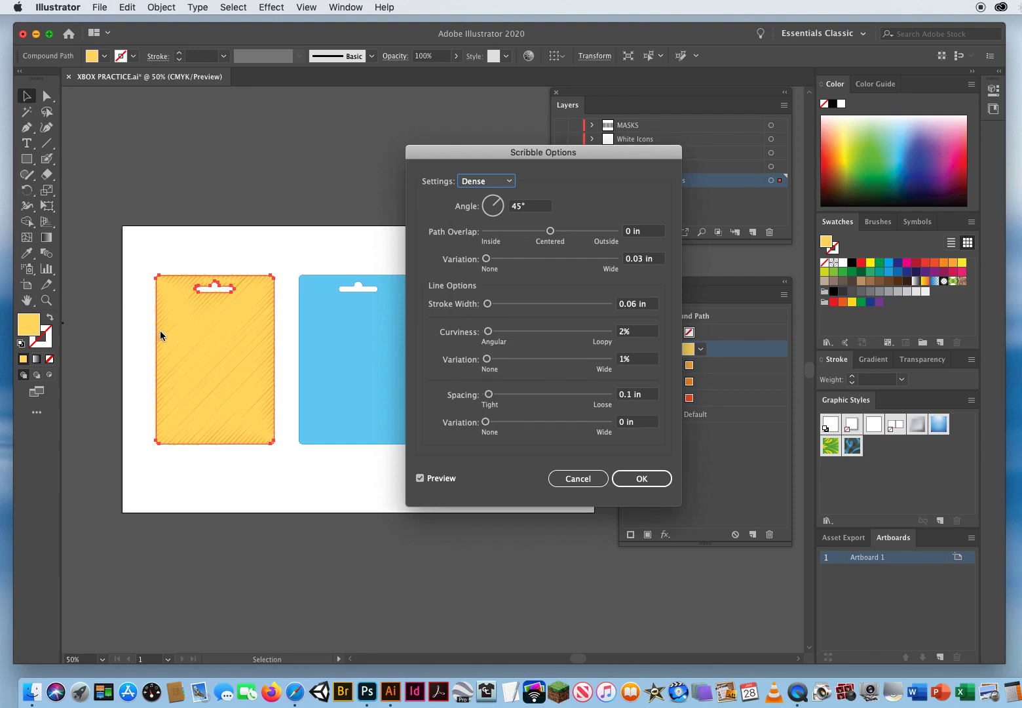
click(481, 186)
click(485, 256)
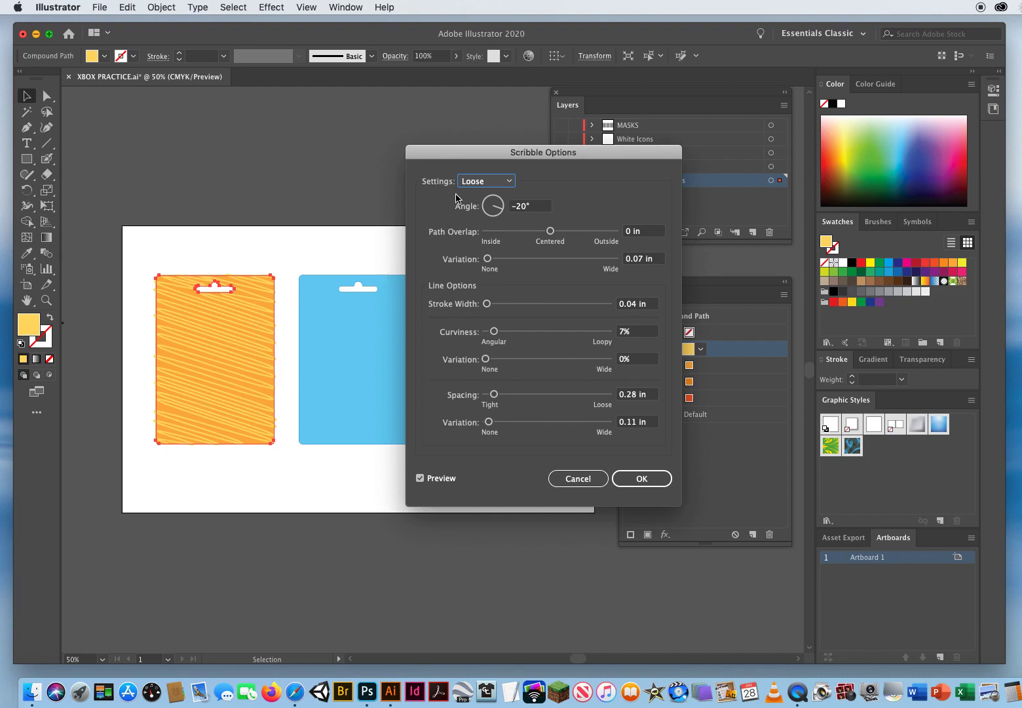
Step: Preview the Moiré, Sharp, Sketch, Snarl, Swash, Tight and Zig-zag scribble presets
click(479, 182)
click(483, 270)
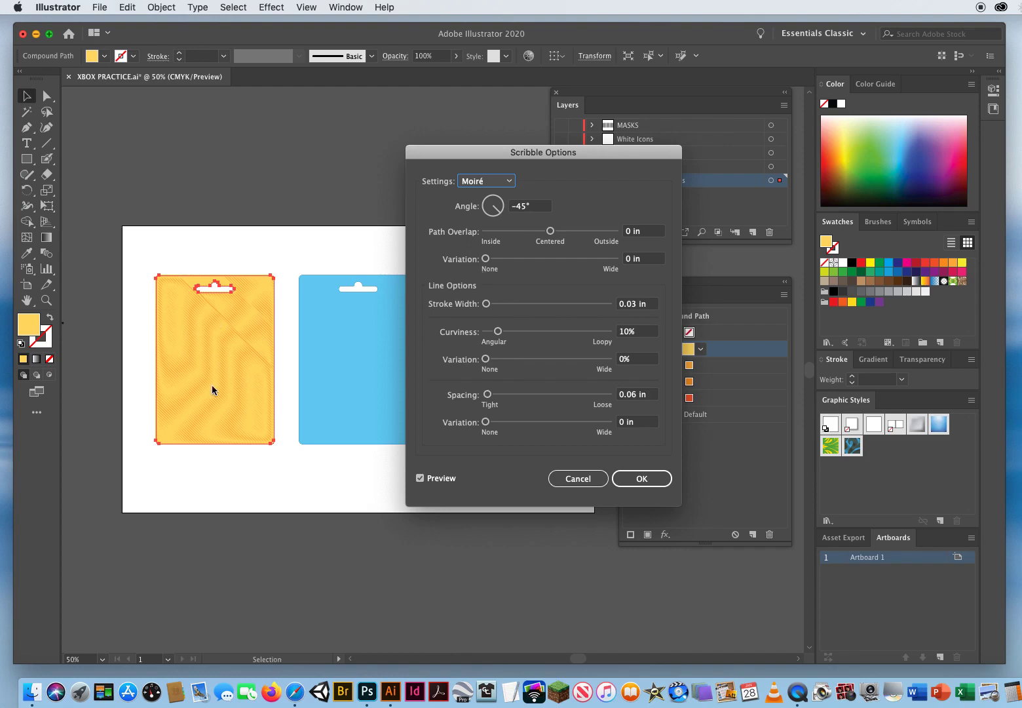
click(489, 181)
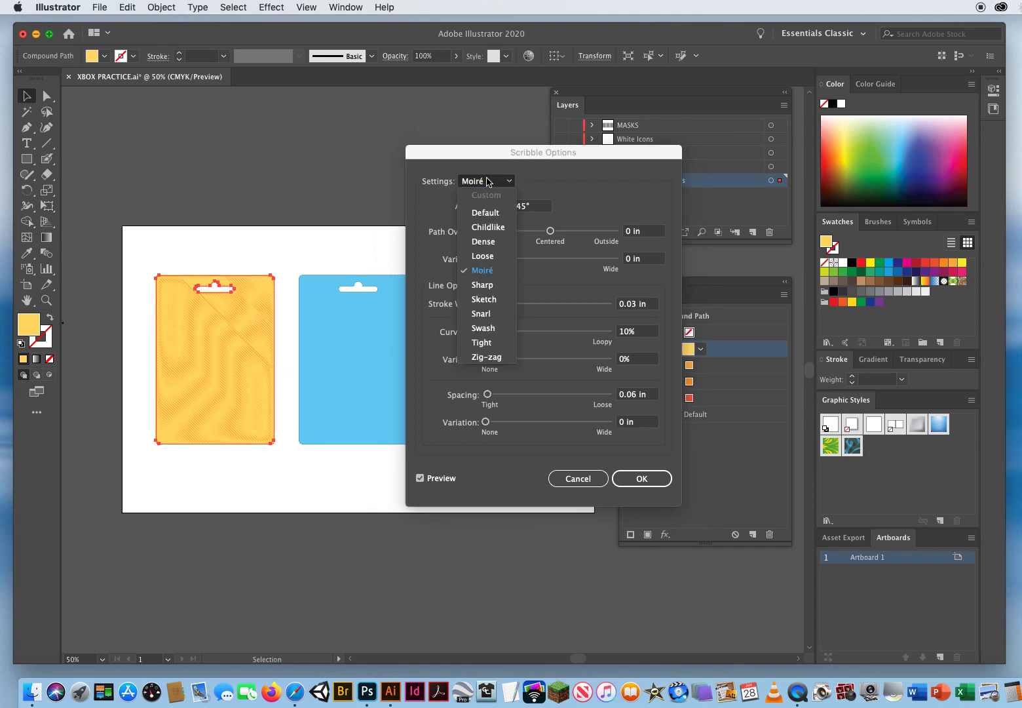
click(485, 284)
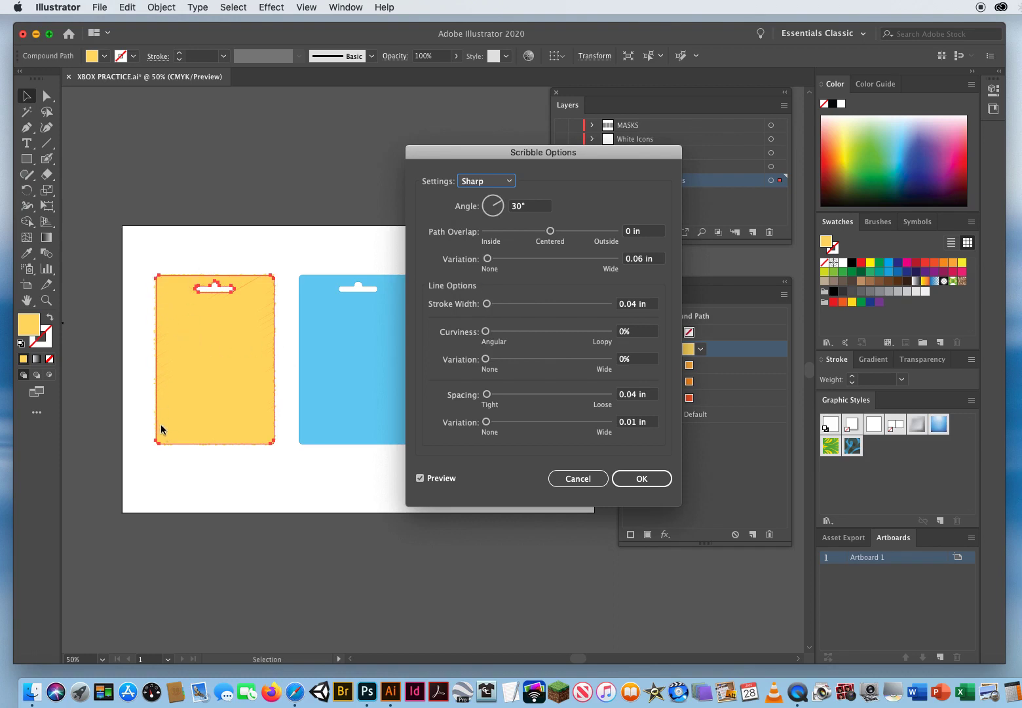
click(485, 182)
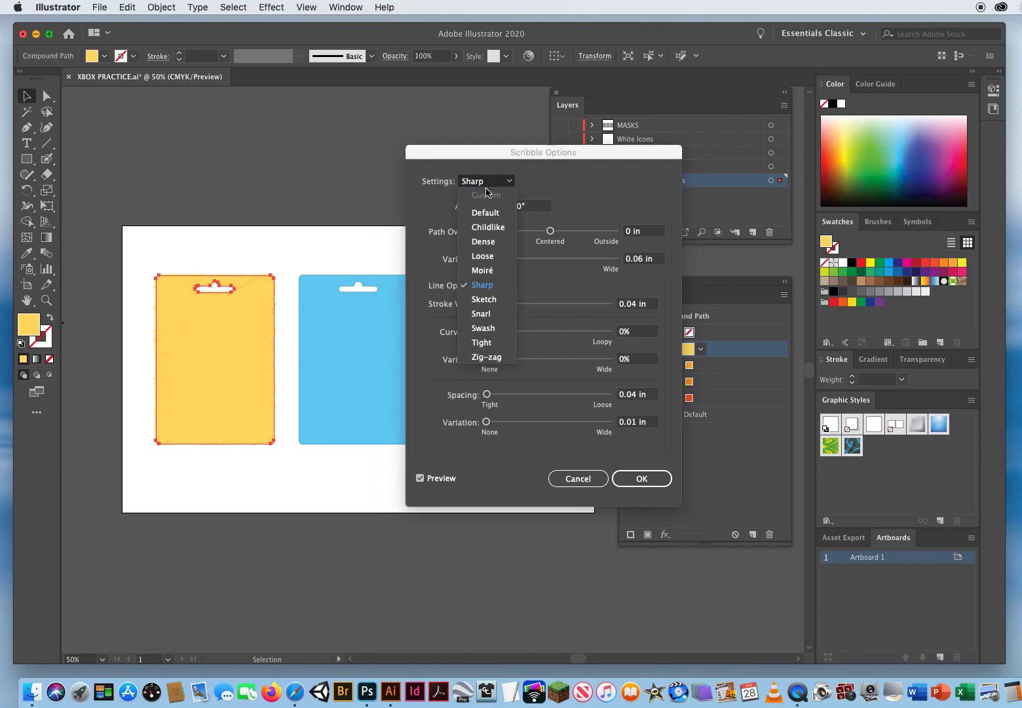
click(488, 302)
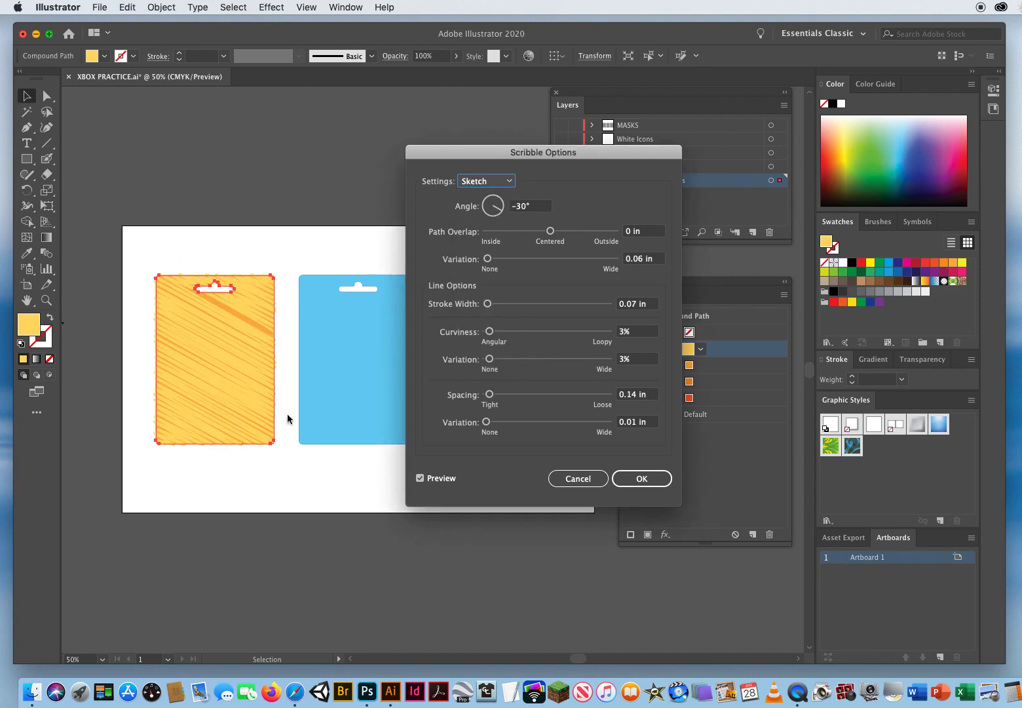
click(481, 183)
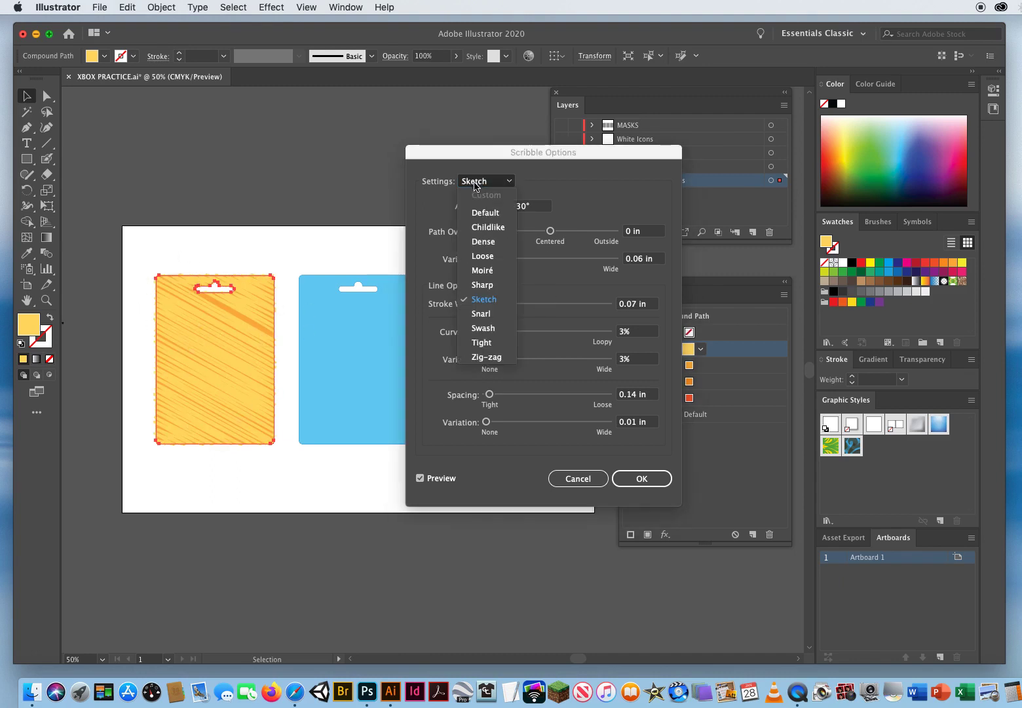
click(491, 316)
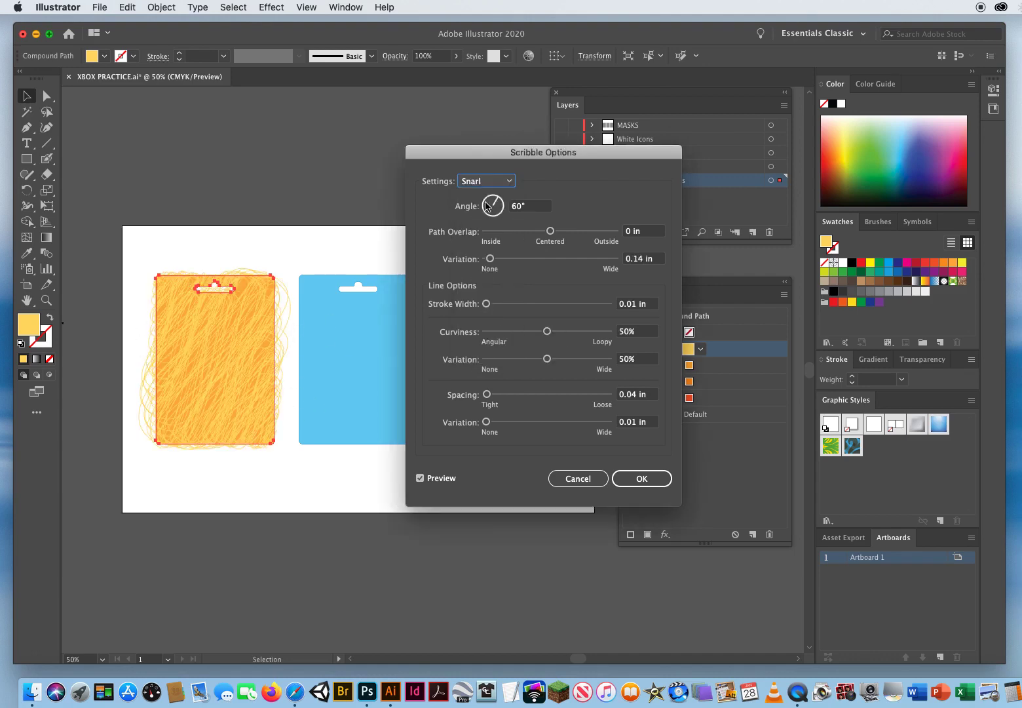
click(488, 181)
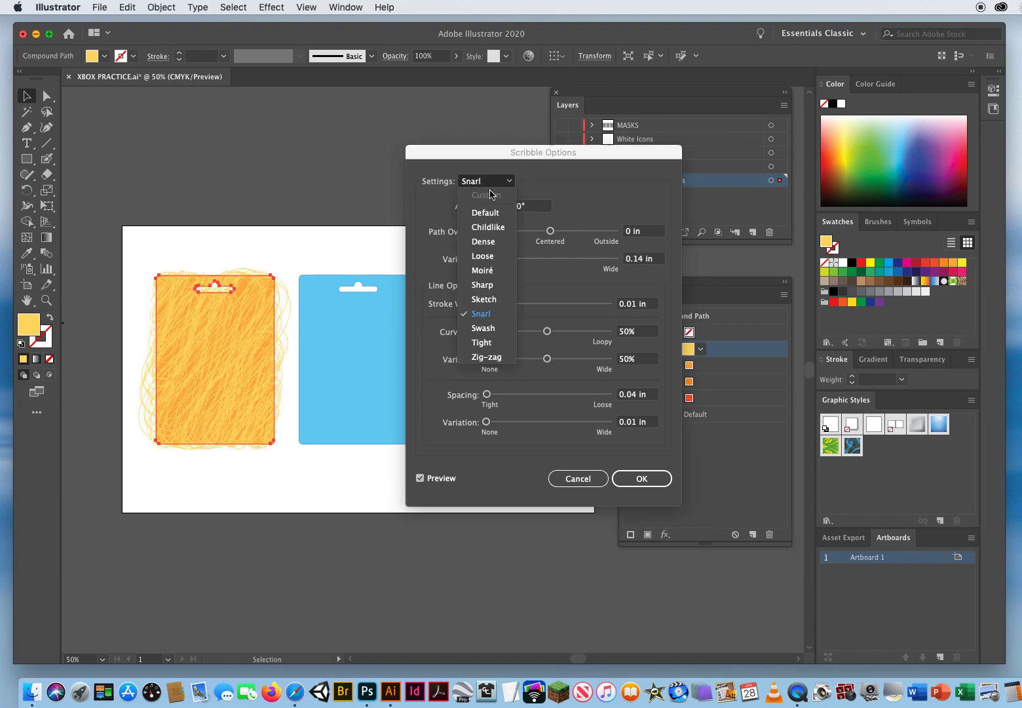
click(497, 329)
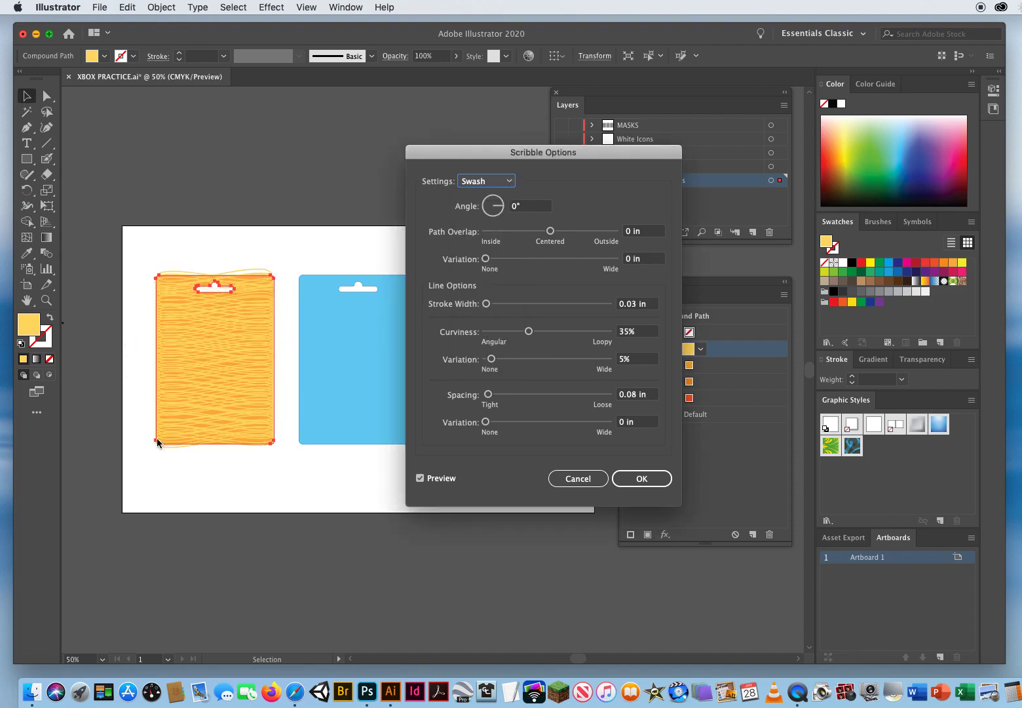
click(487, 182)
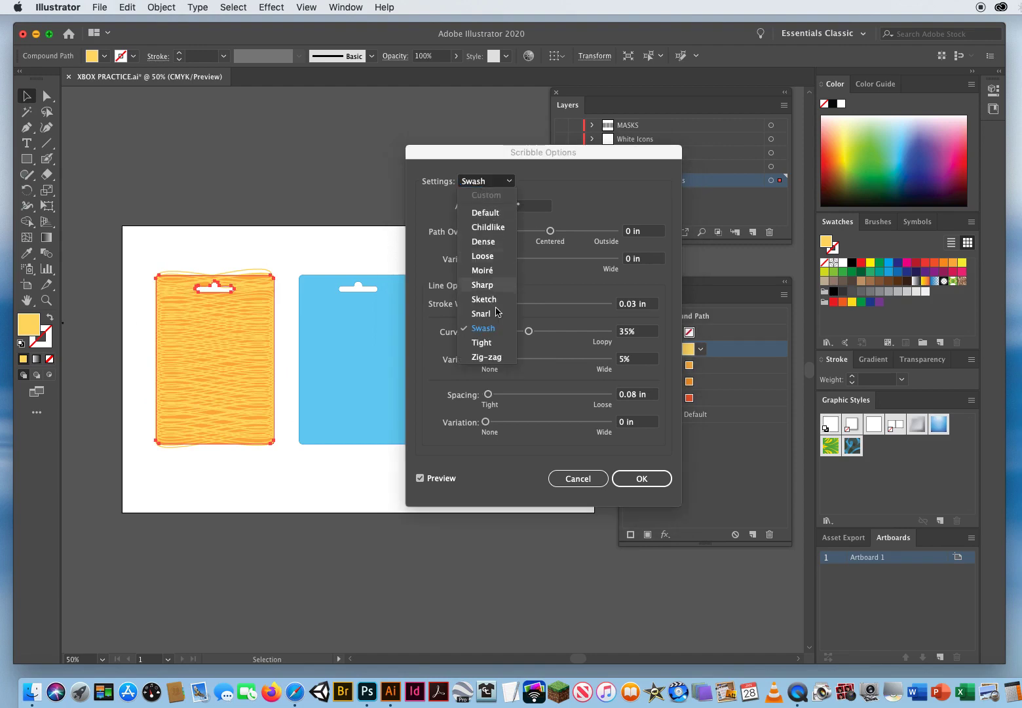
click(466, 342)
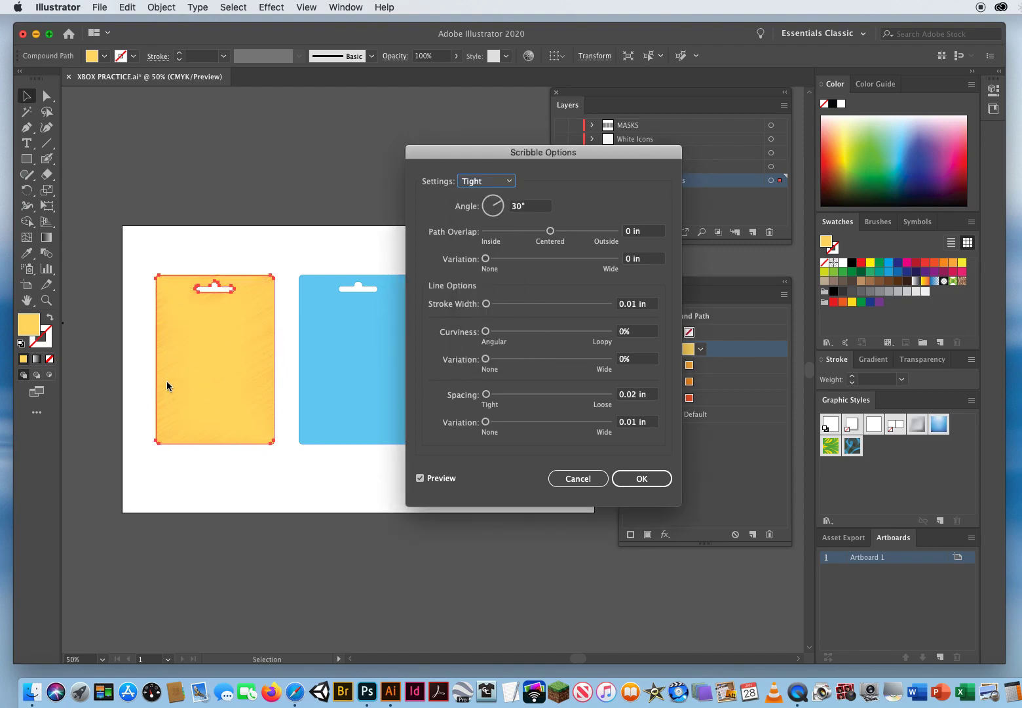
click(480, 185)
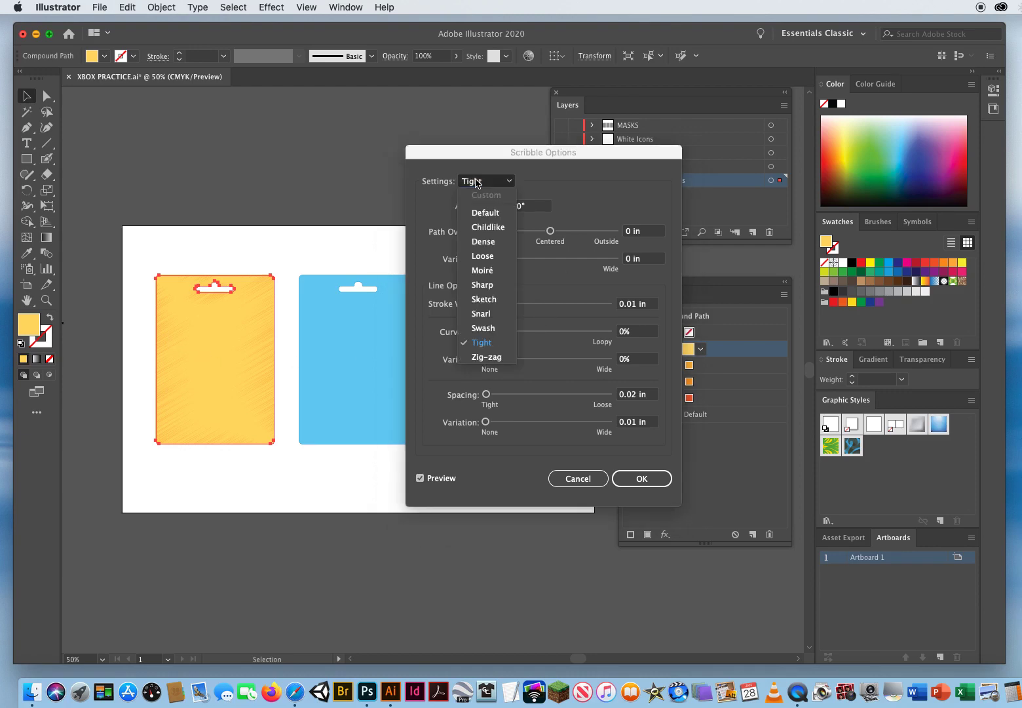
click(489, 356)
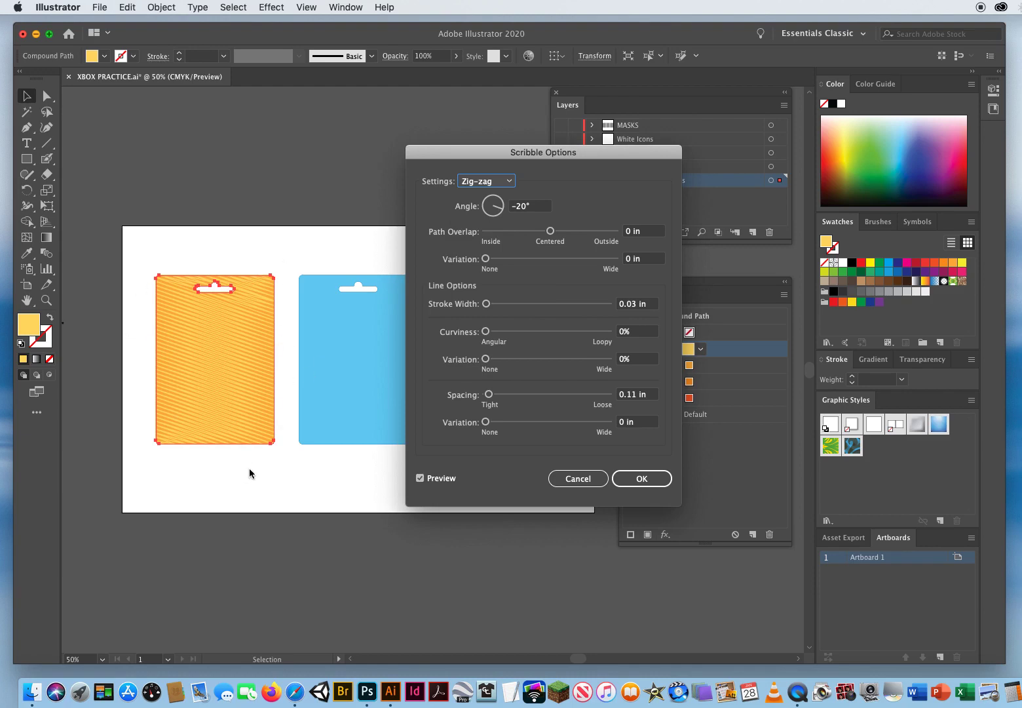
Step: Cancel the scribble, reselect the yellow card, and target its top fill
drag(456, 152, 346, 135)
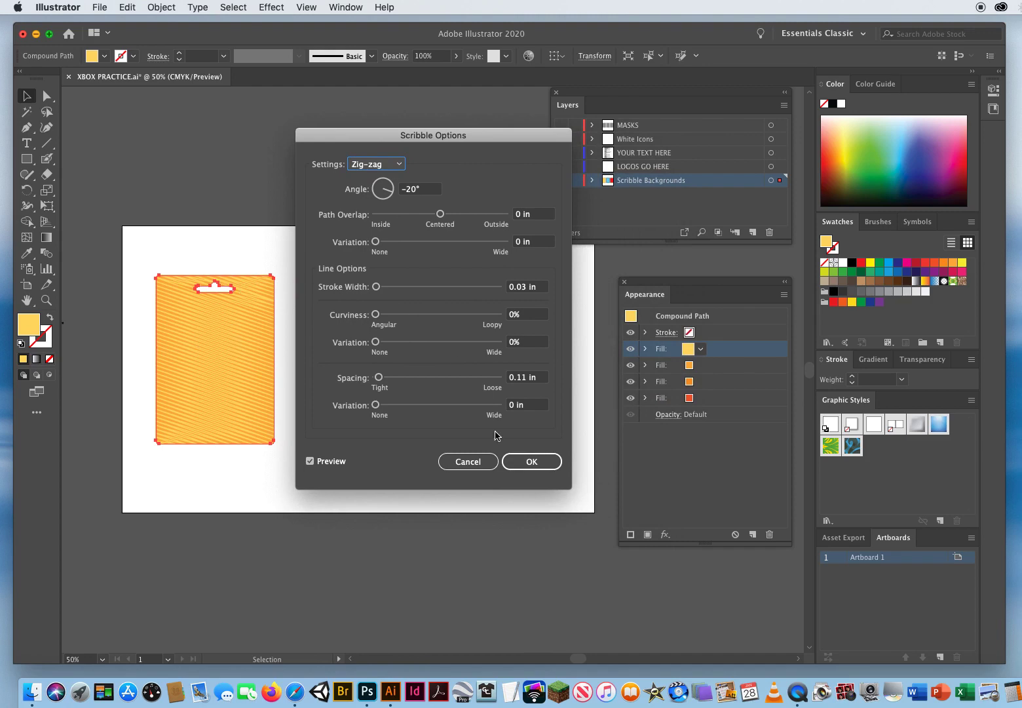
click(464, 462)
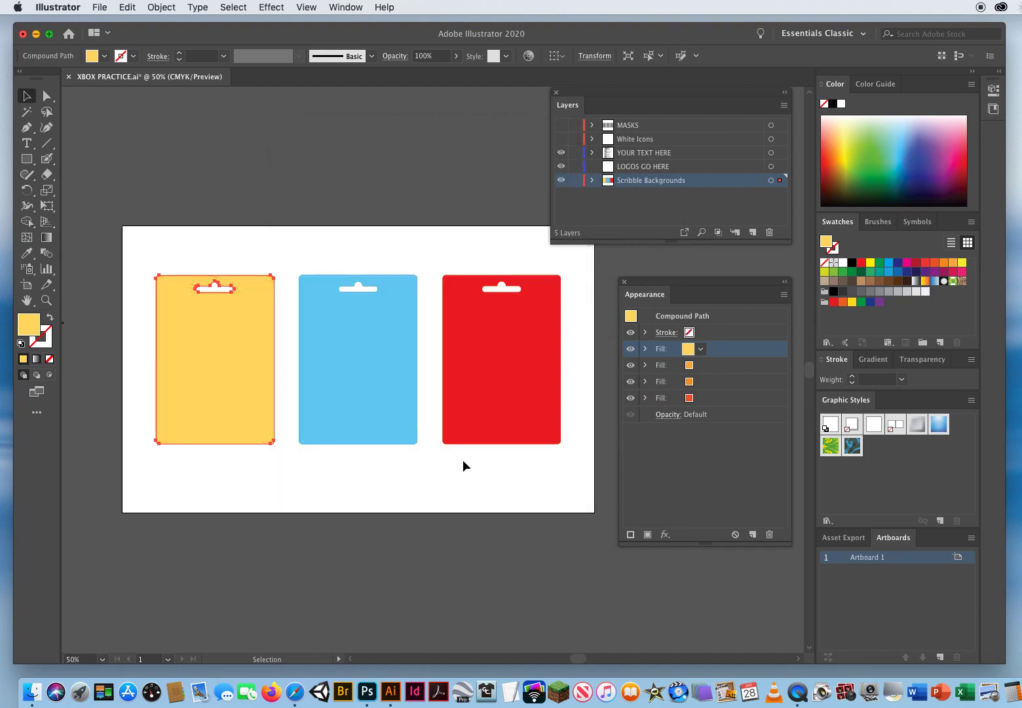
drag(176, 239, 244, 334)
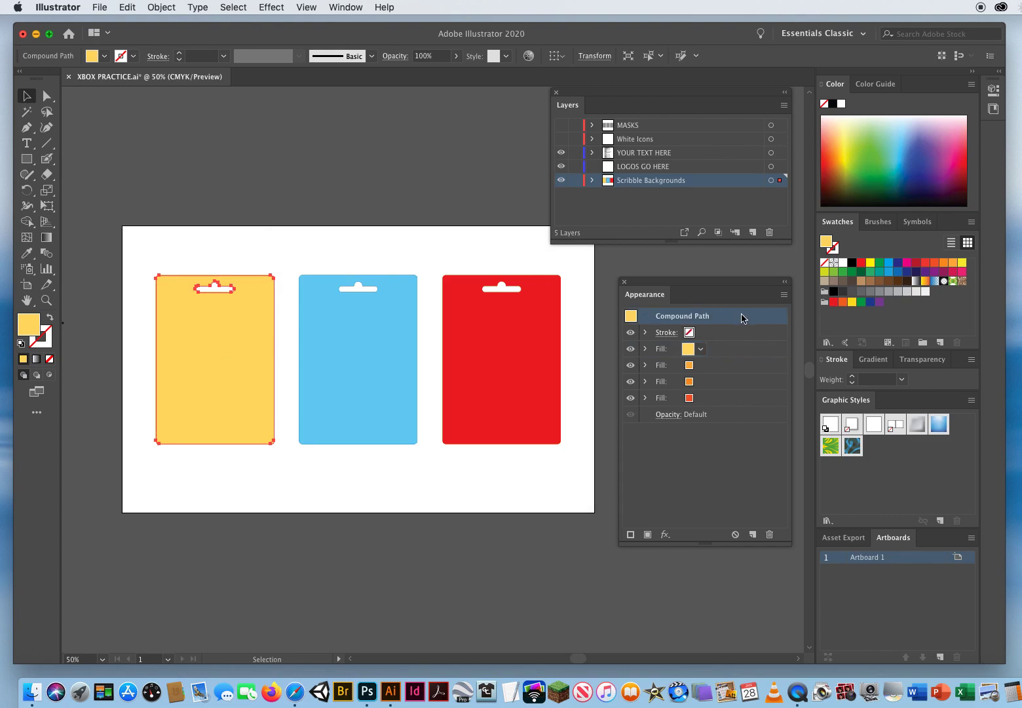
click(724, 349)
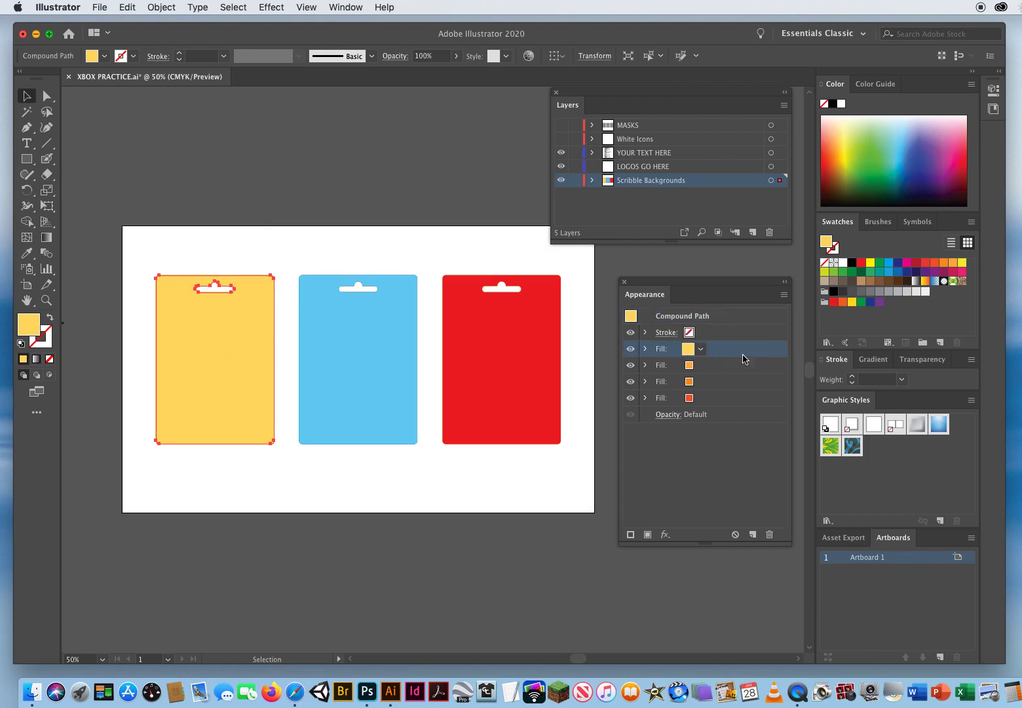
Step: Zoom in on the yellow card and add a Scribble effect to its top fill
click(47, 300)
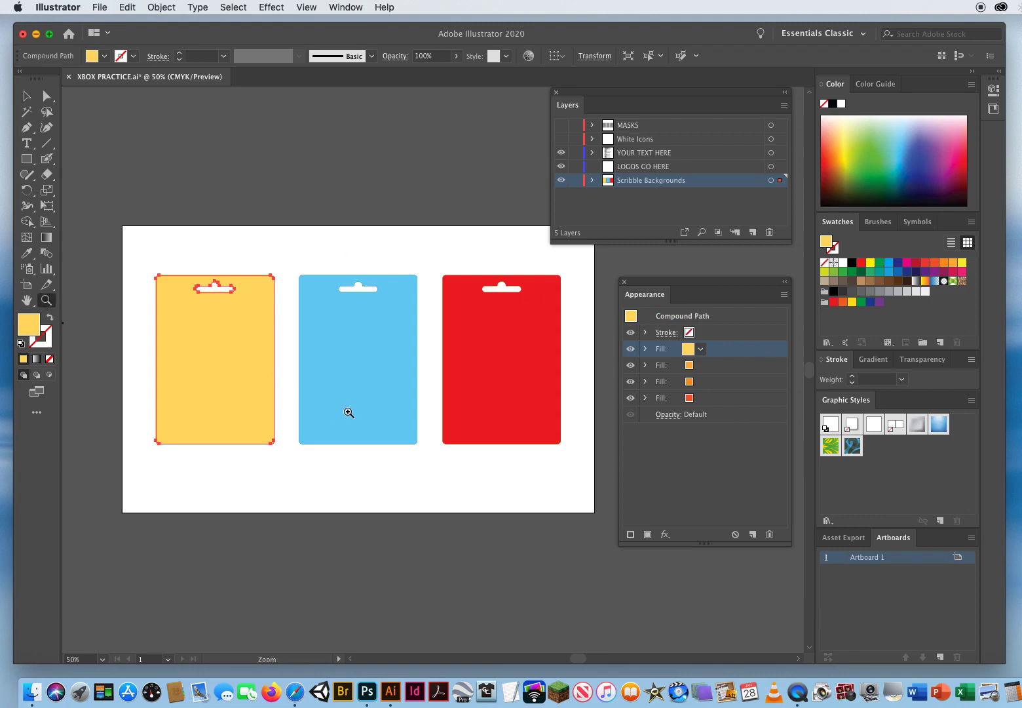
click(273, 348)
click(397, 364)
scroll(391, 363, down, 4)
scroll(390, 362, right, 6)
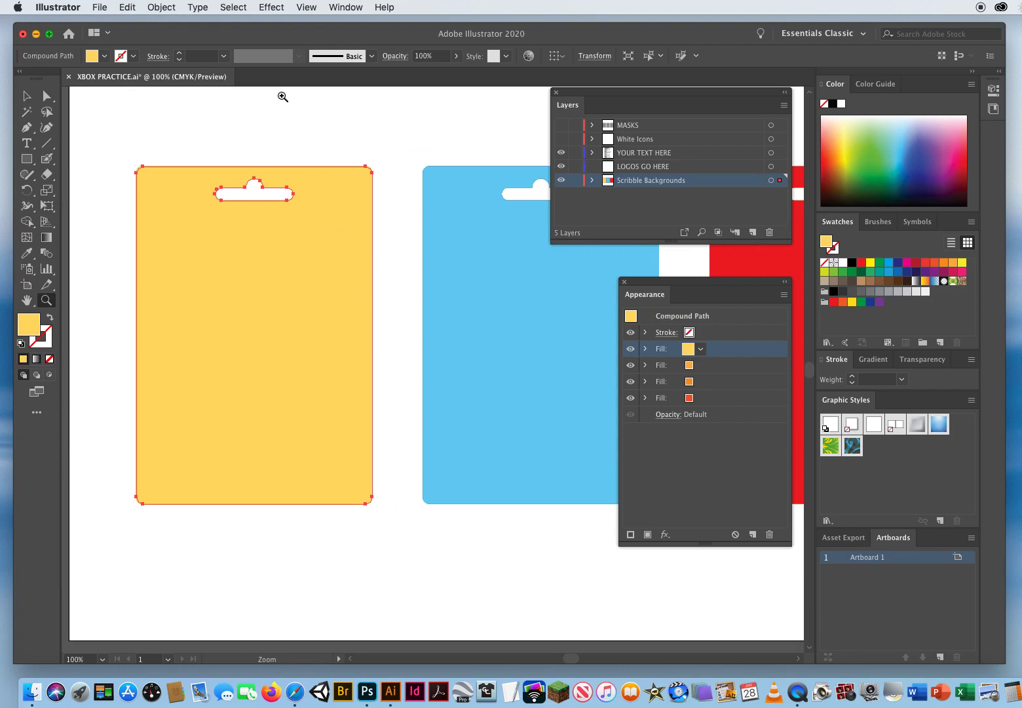
click(275, 9)
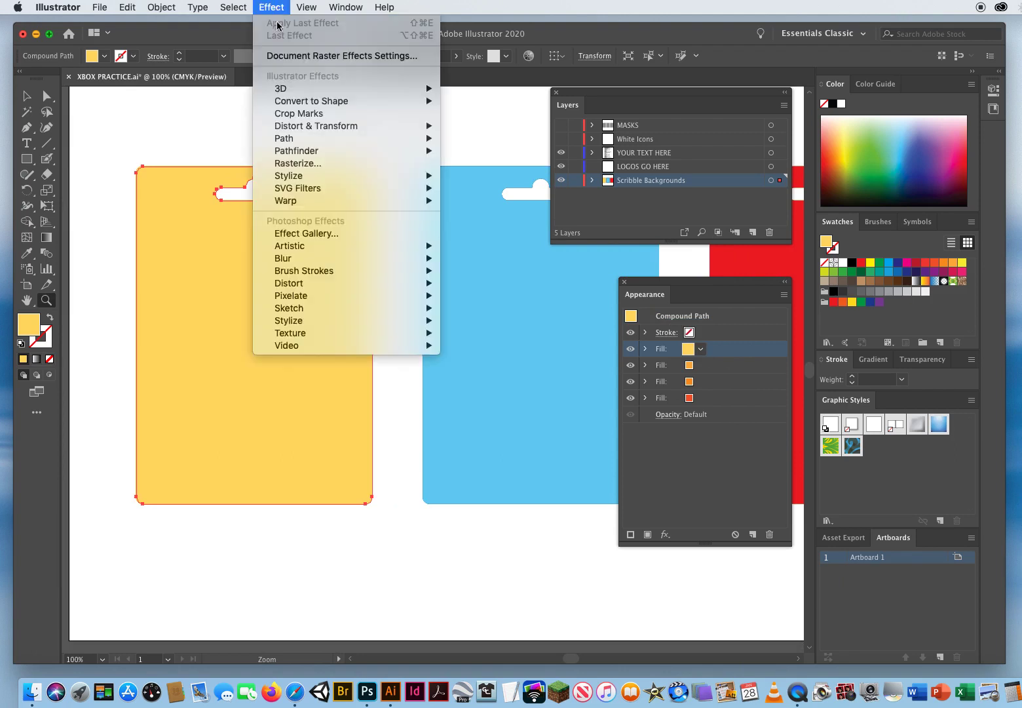
mouse_move(287, 175)
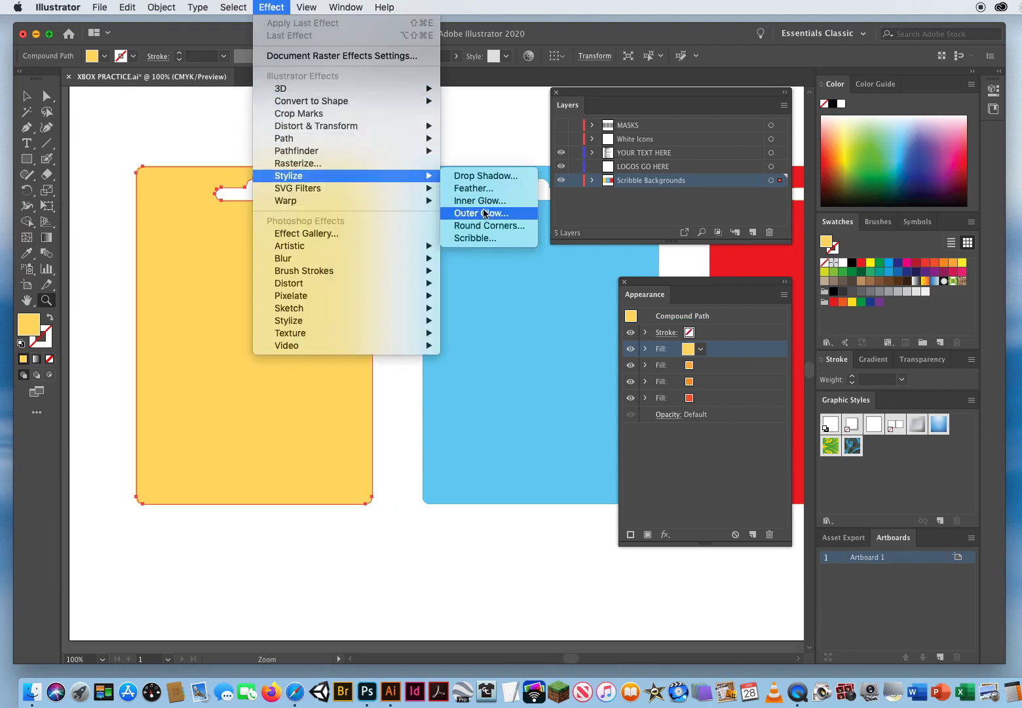
click(479, 239)
Step: Preview the Sketch scribble preset on the card and begin adjusting path overlap
mouse_move(342, 138)
mouse_down()
mouse_move(574, 148)
mouse_move(534, 124)
mouse_move(508, 128)
mouse_up()
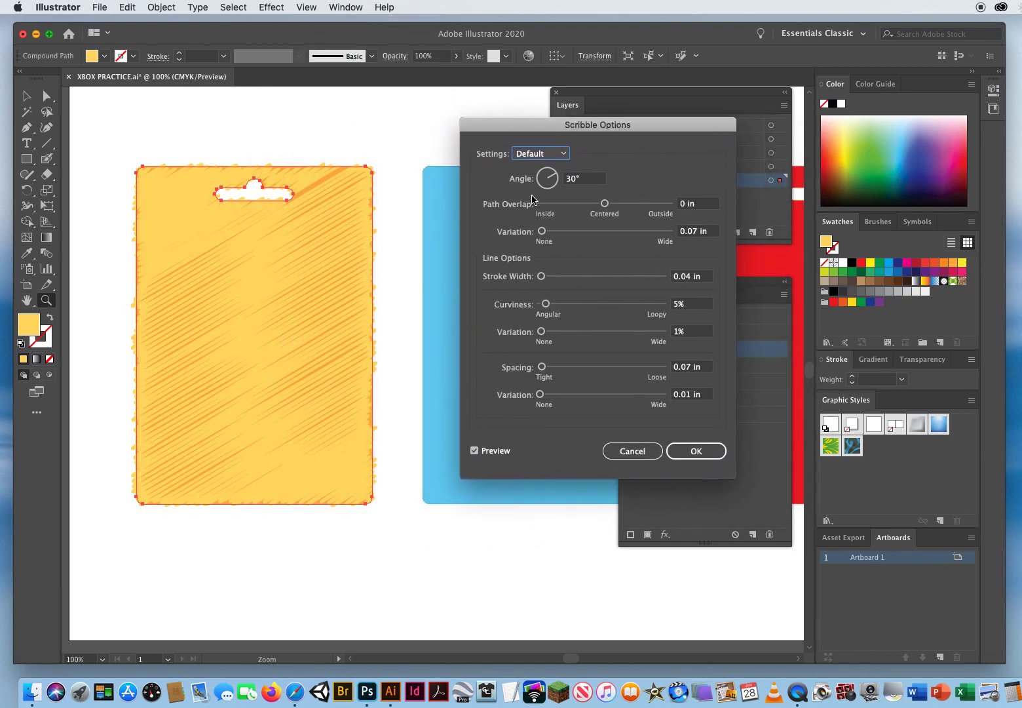
click(477, 451)
click(474, 451)
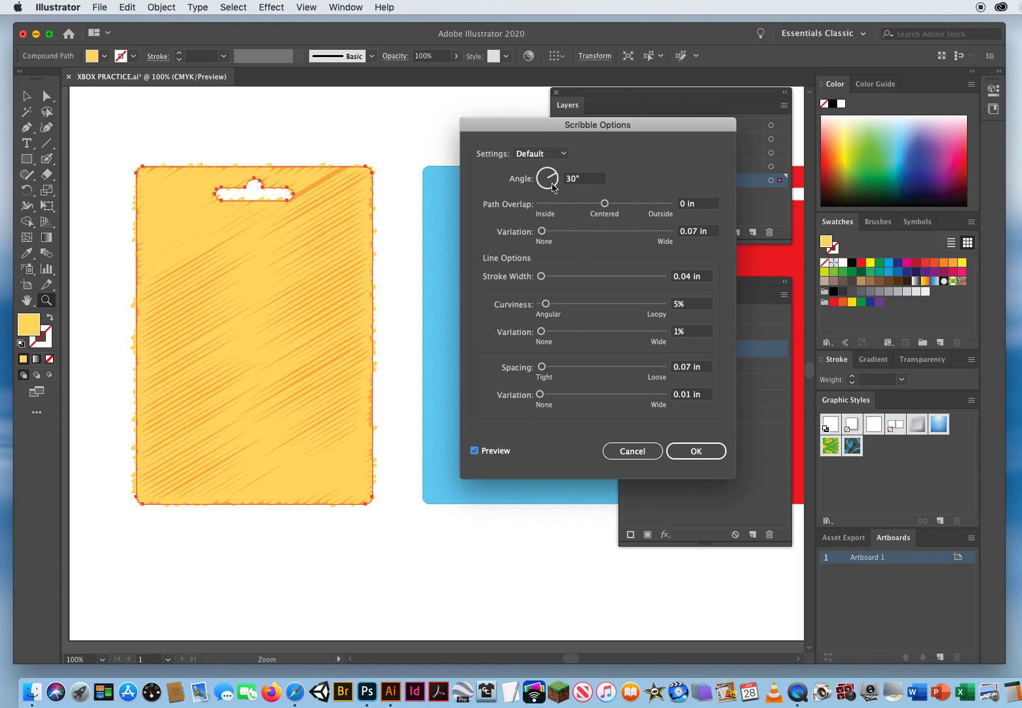
click(537, 155)
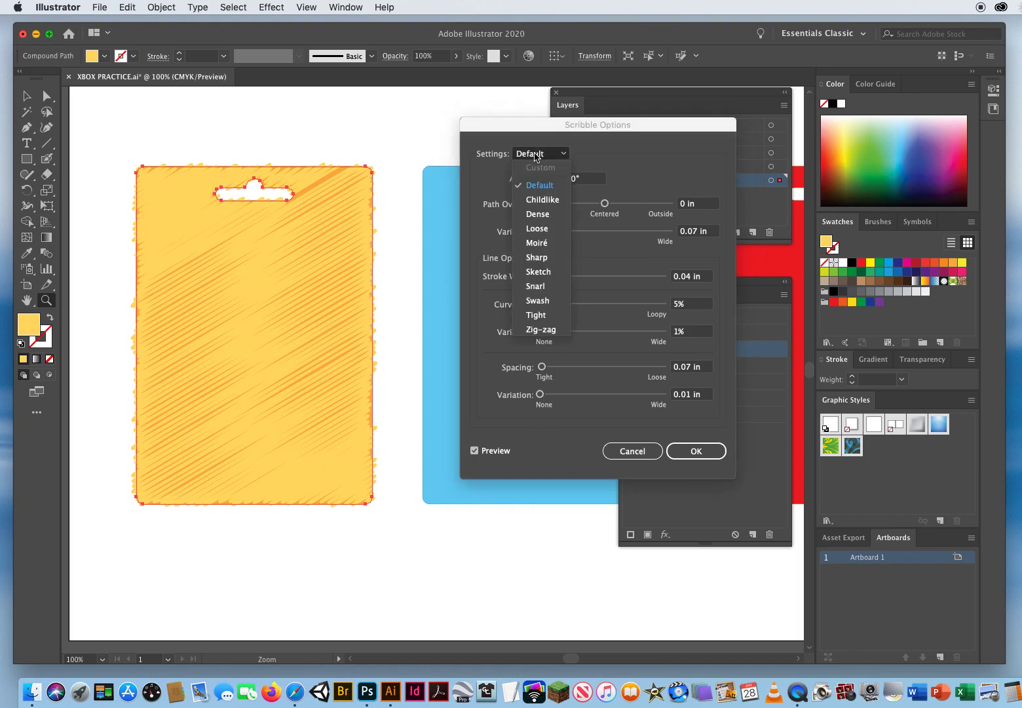
click(537, 271)
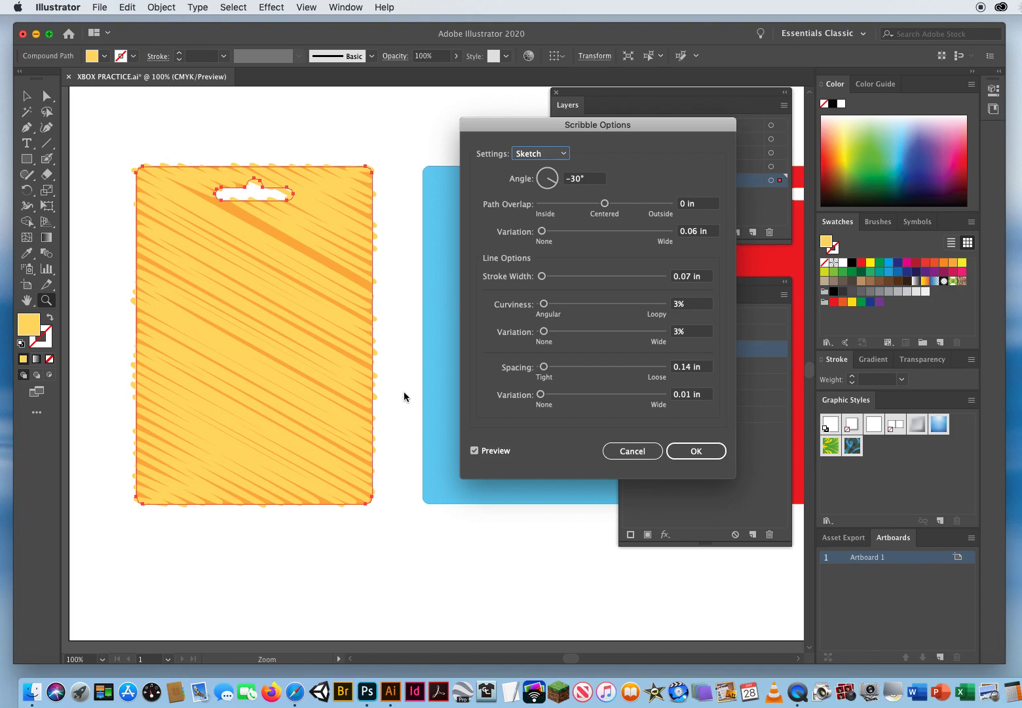
click(605, 204)
Step: Extend the path overlap and thin the strokes to 0.03 in, keeping −30° and 0.14 in spacing
drag(604, 204, 609, 205)
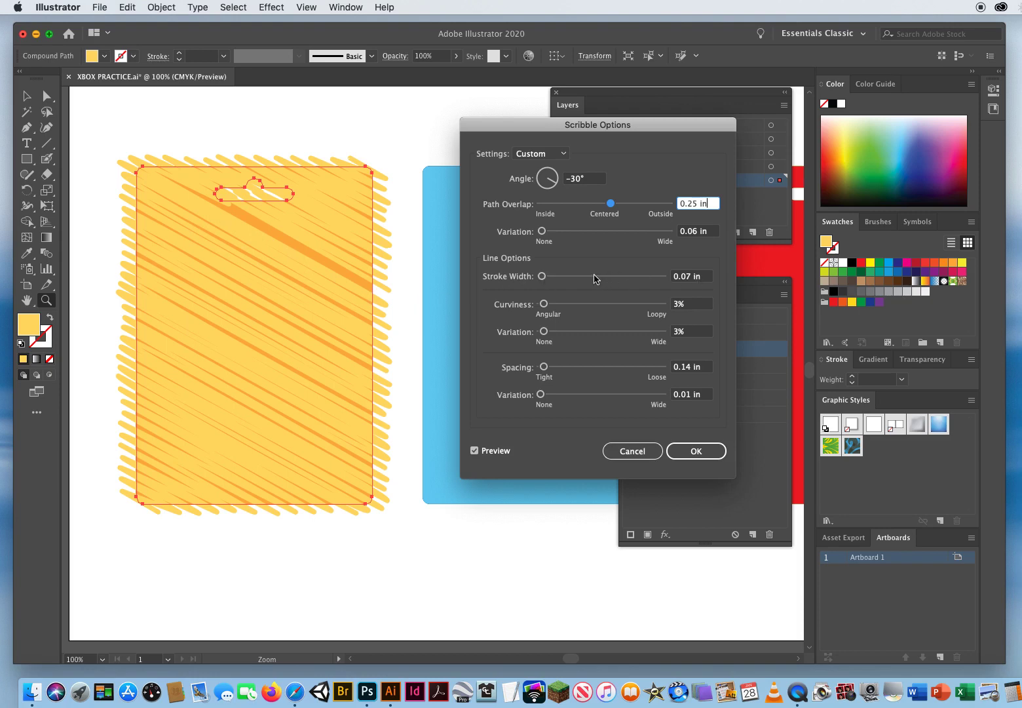
click(542, 275)
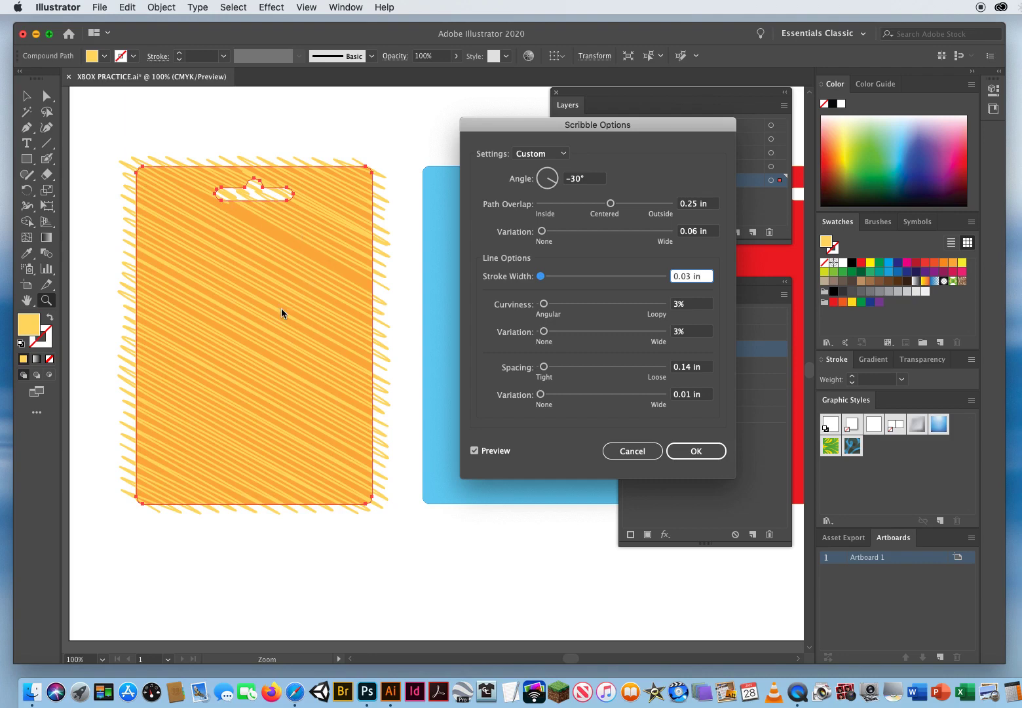
mouse_move(506, 123)
mouse_down()
mouse_move(323, 263)
mouse_move(362, 256)
mouse_up()
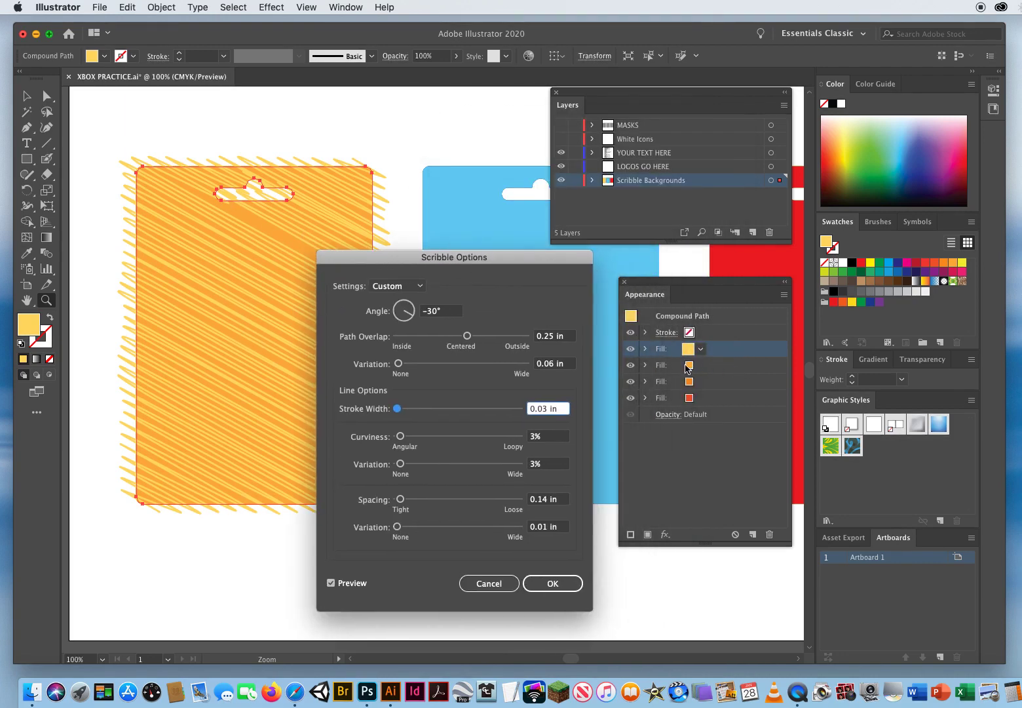
mouse_move(387, 258)
mouse_down()
mouse_move(443, 215)
mouse_move(486, 149)
mouse_up()
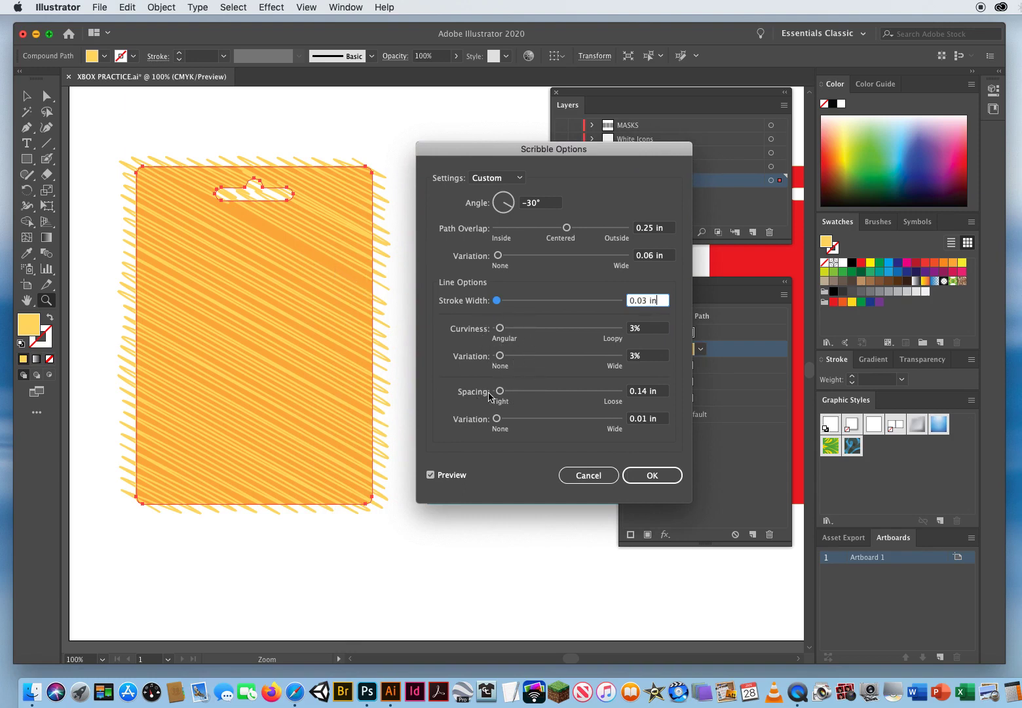
Step: Test loopier curviness, settle on 2%, rotate the angle to 90°, and apply the scribble
click(500, 328)
drag(501, 331, 556, 336)
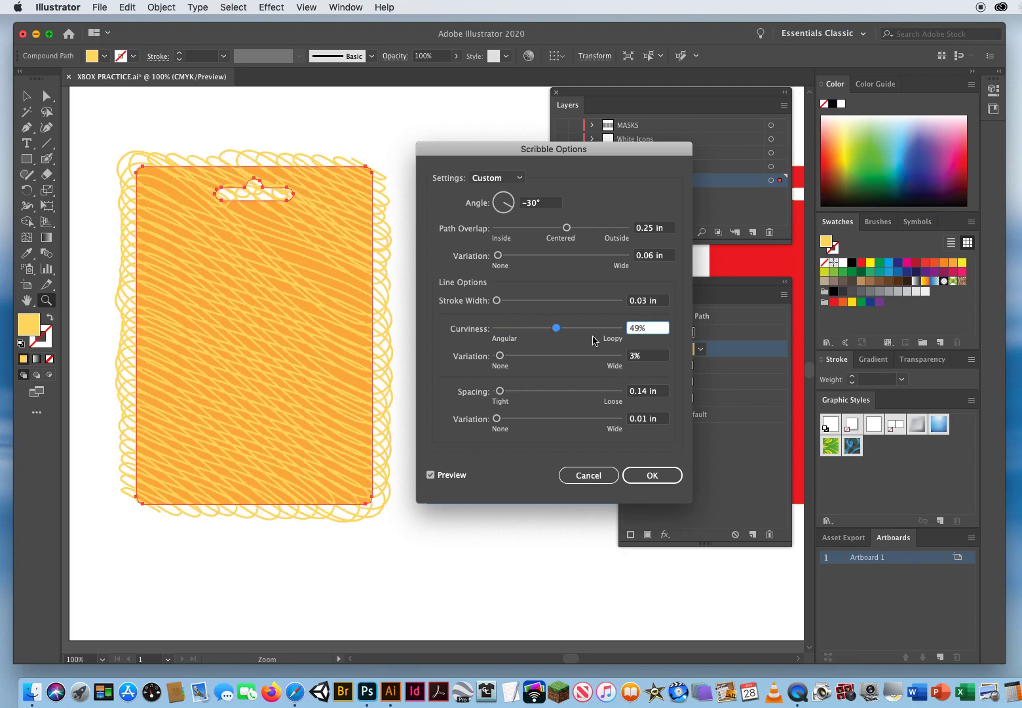
mouse_move(556, 331)
mouse_down()
mouse_move(577, 333)
mouse_move(498, 330)
mouse_up()
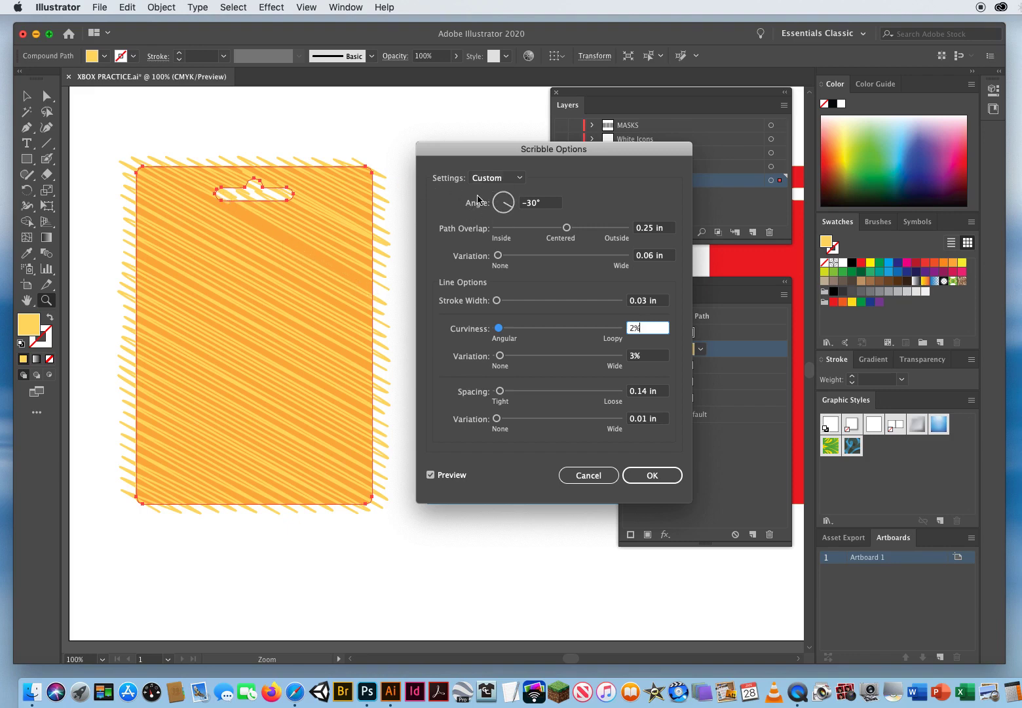
drag(511, 210, 515, 197)
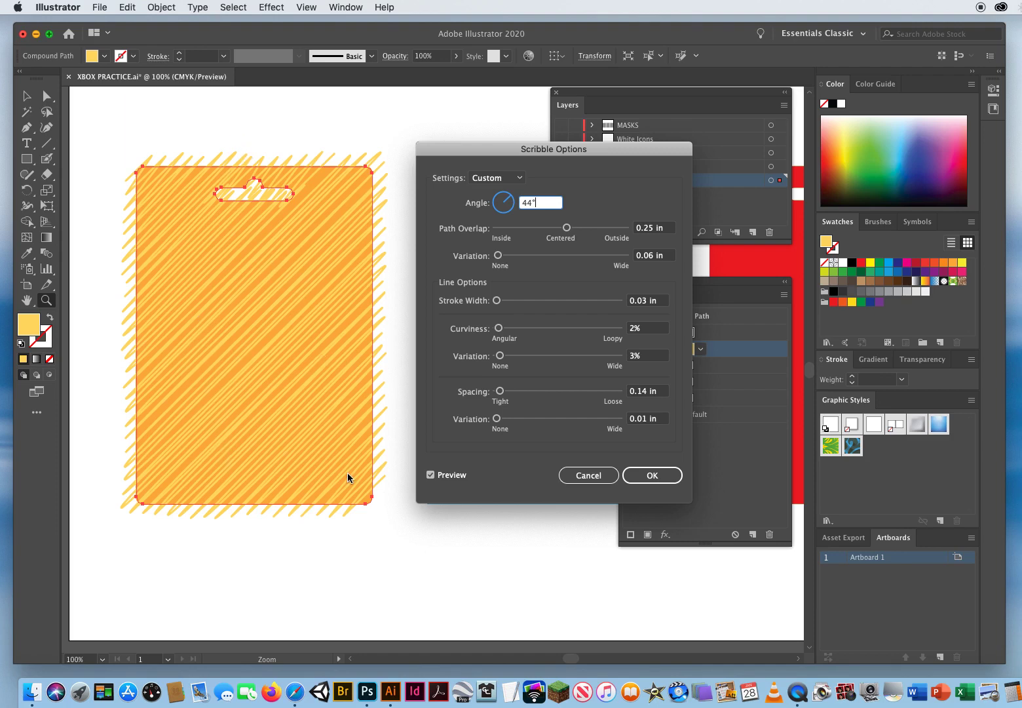
drag(511, 200, 506, 189)
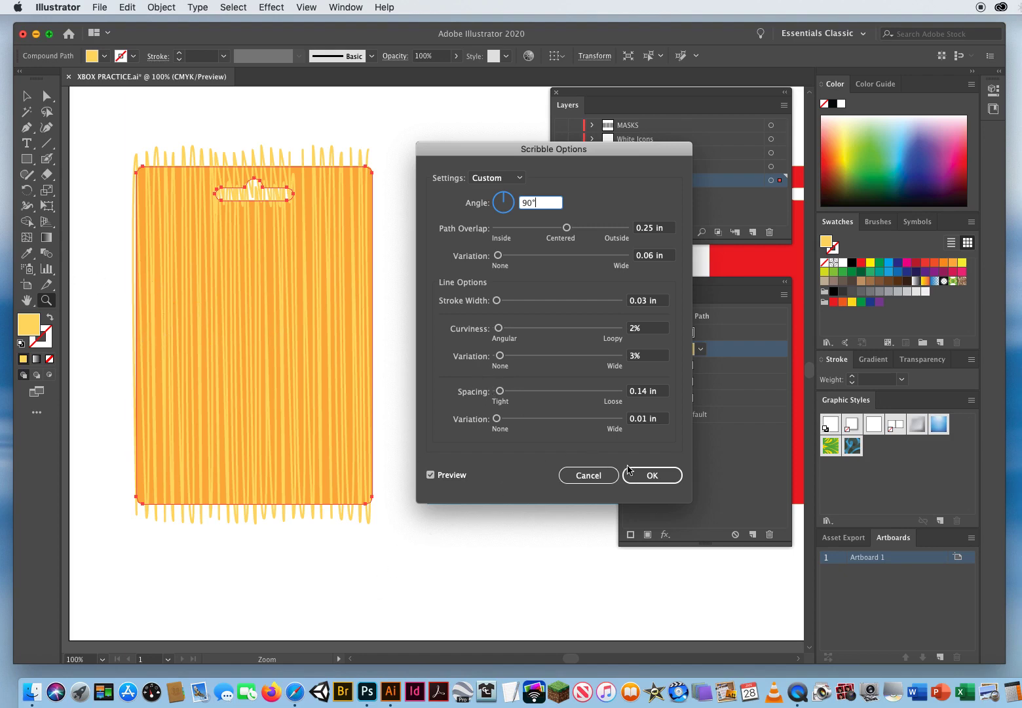
click(645, 476)
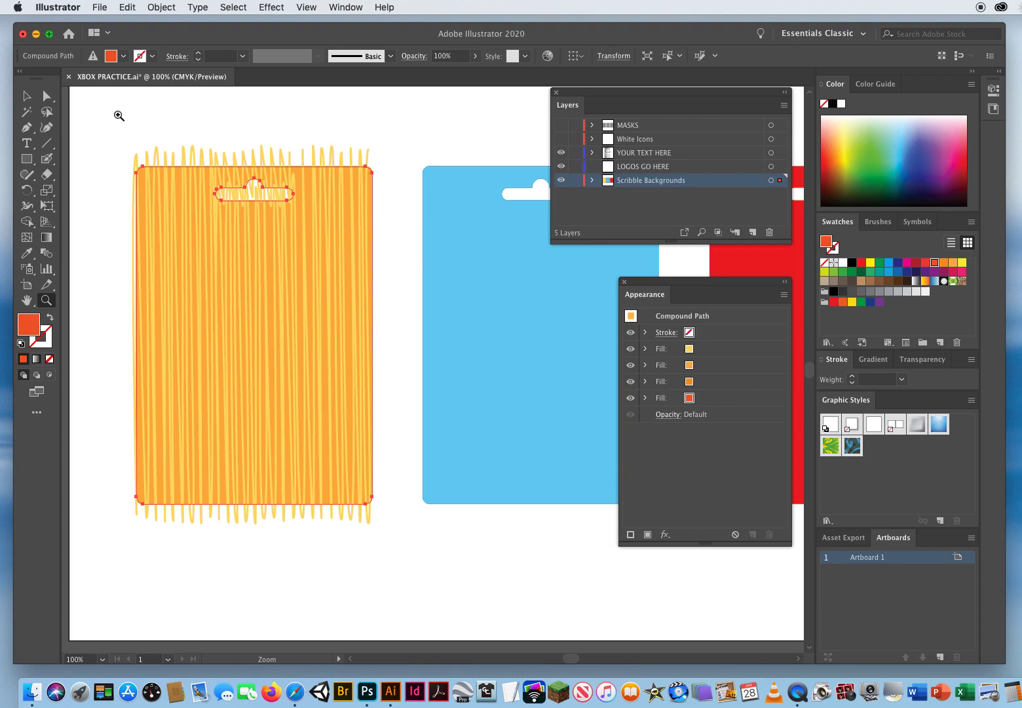
Step: Give the card's second fill a Scribble effect angled at 47°
click(27, 97)
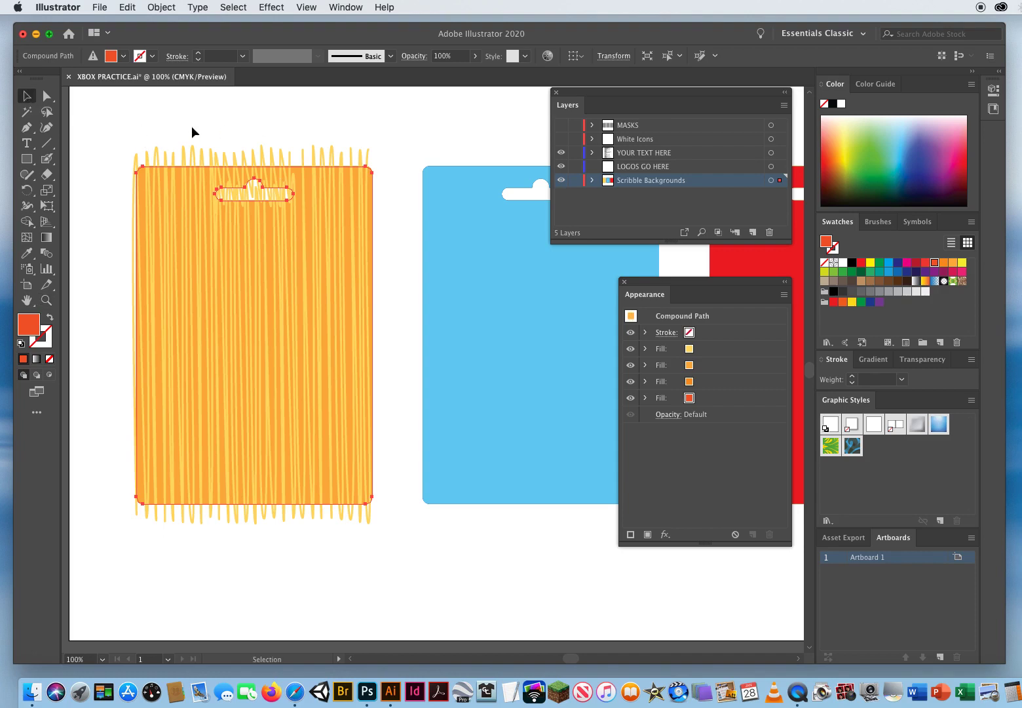
click(771, 369)
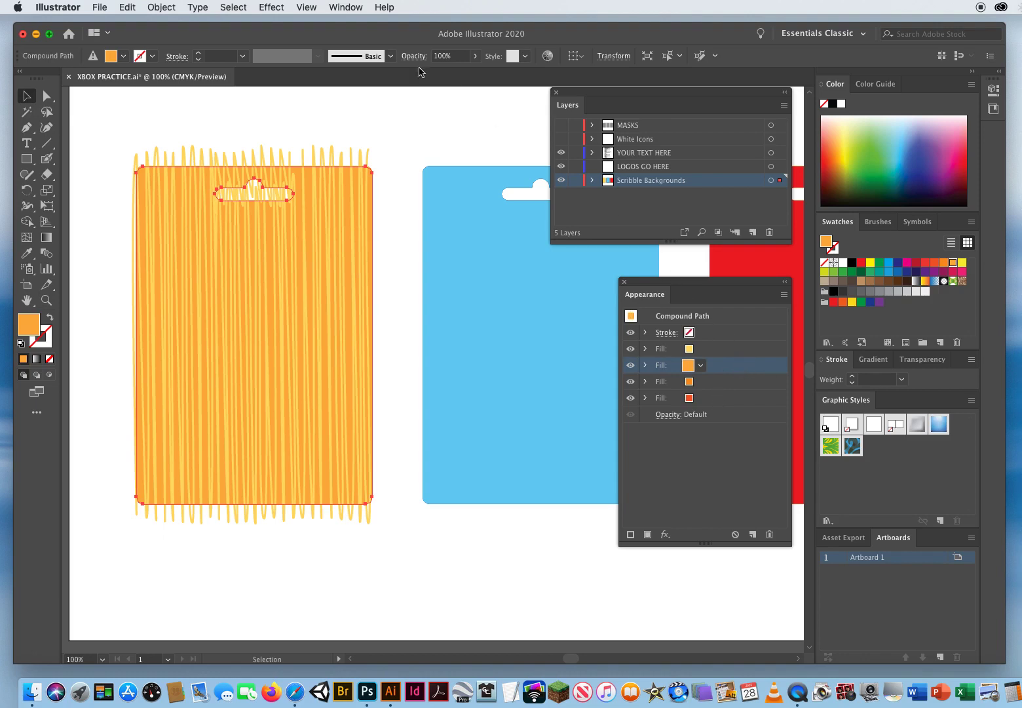
click(270, 7)
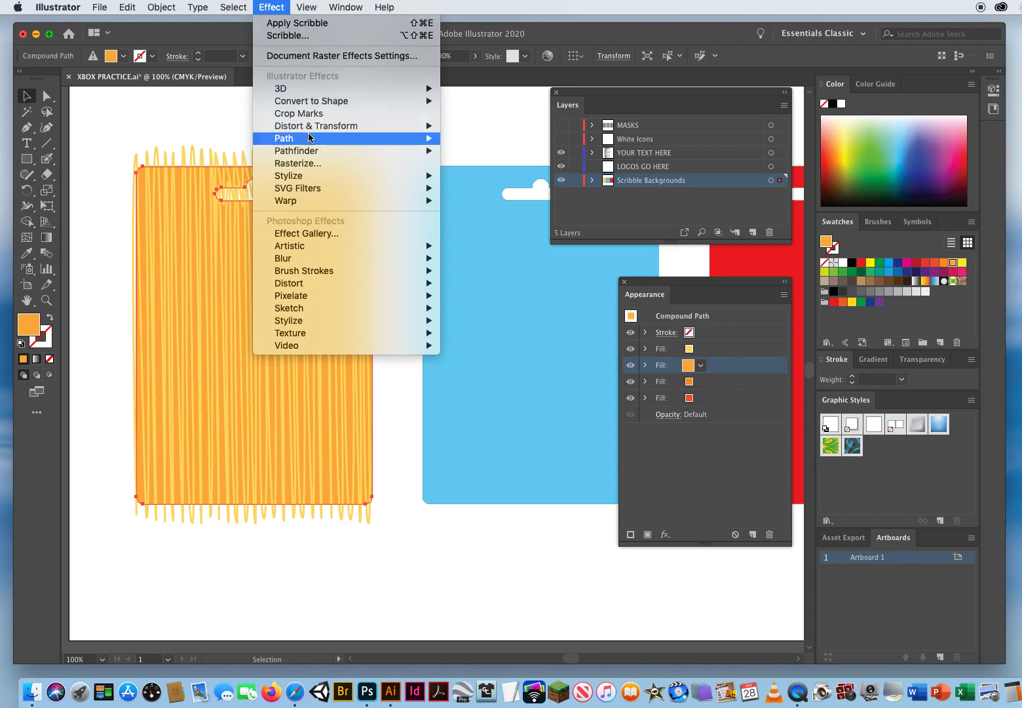
mouse_move(293, 178)
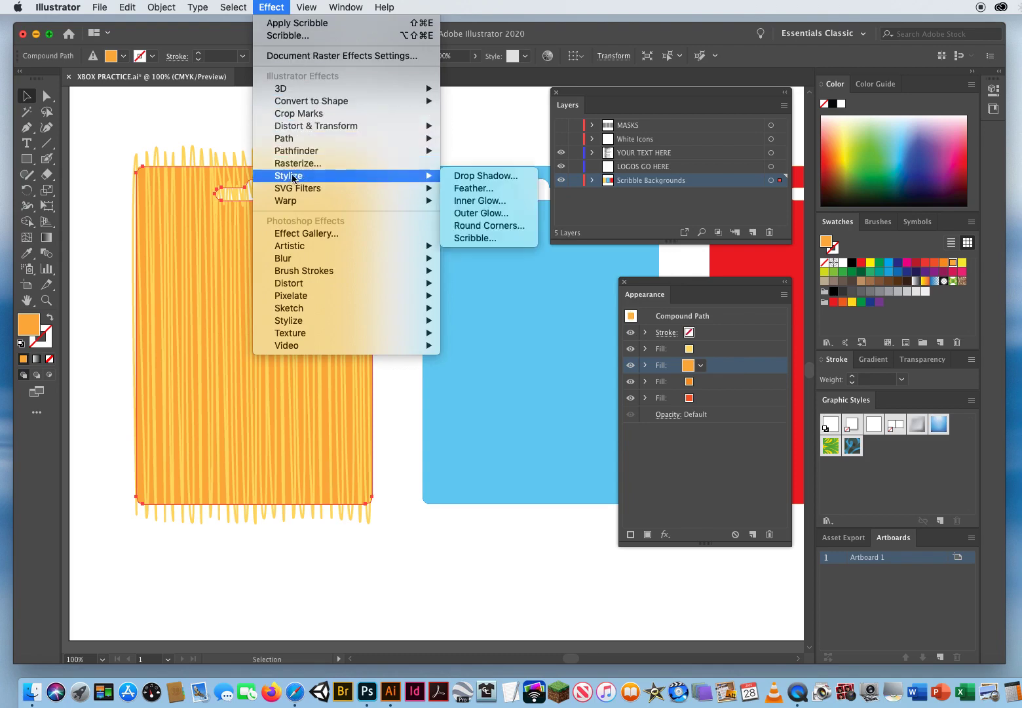
click(474, 238)
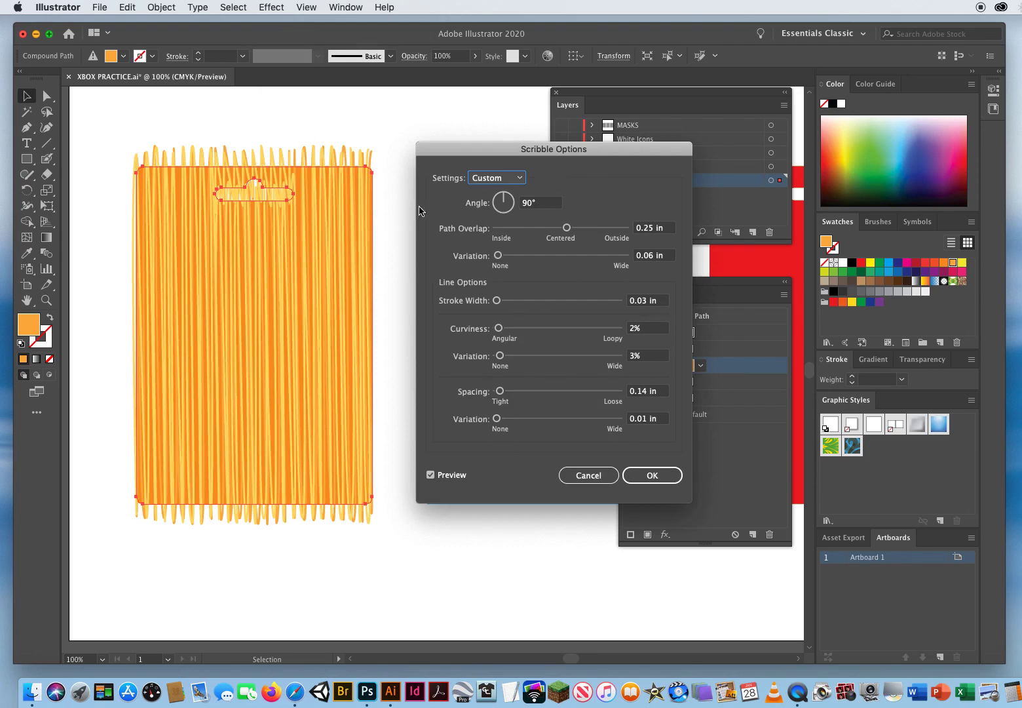
drag(508, 194, 511, 196)
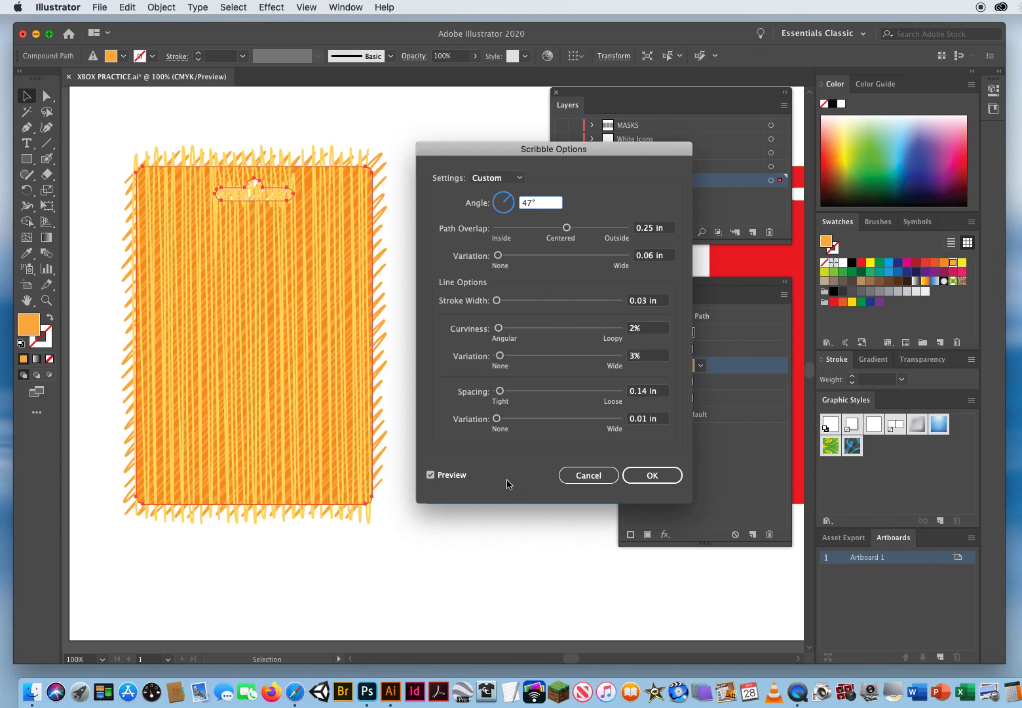
click(627, 483)
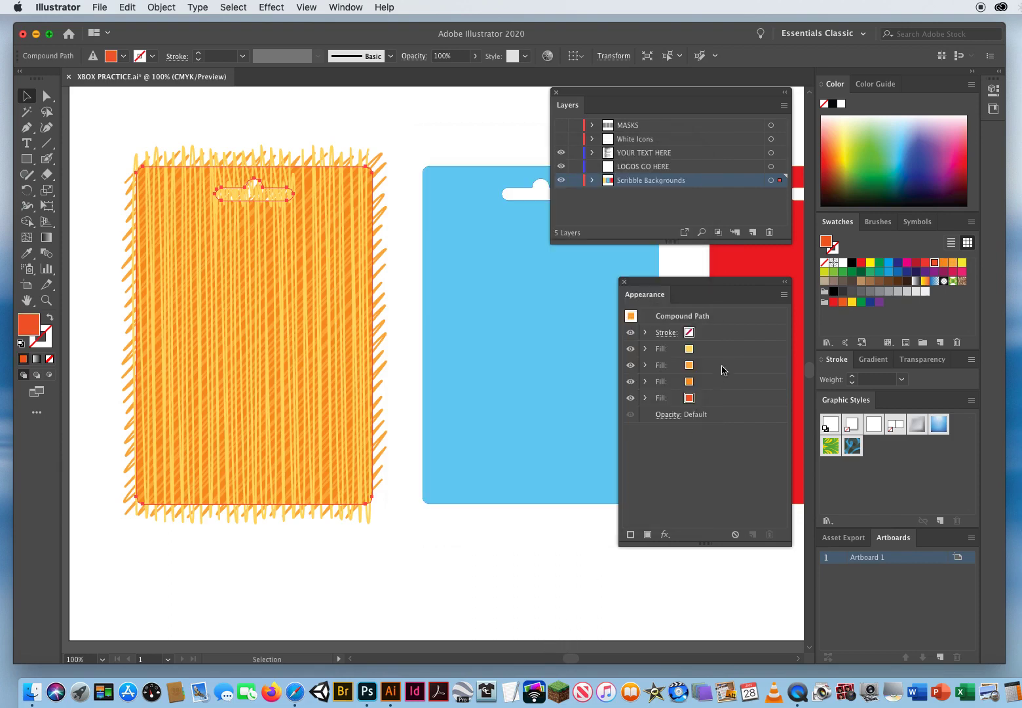
Step: Give the card's third fill a Scribble effect angled at 136°
click(737, 381)
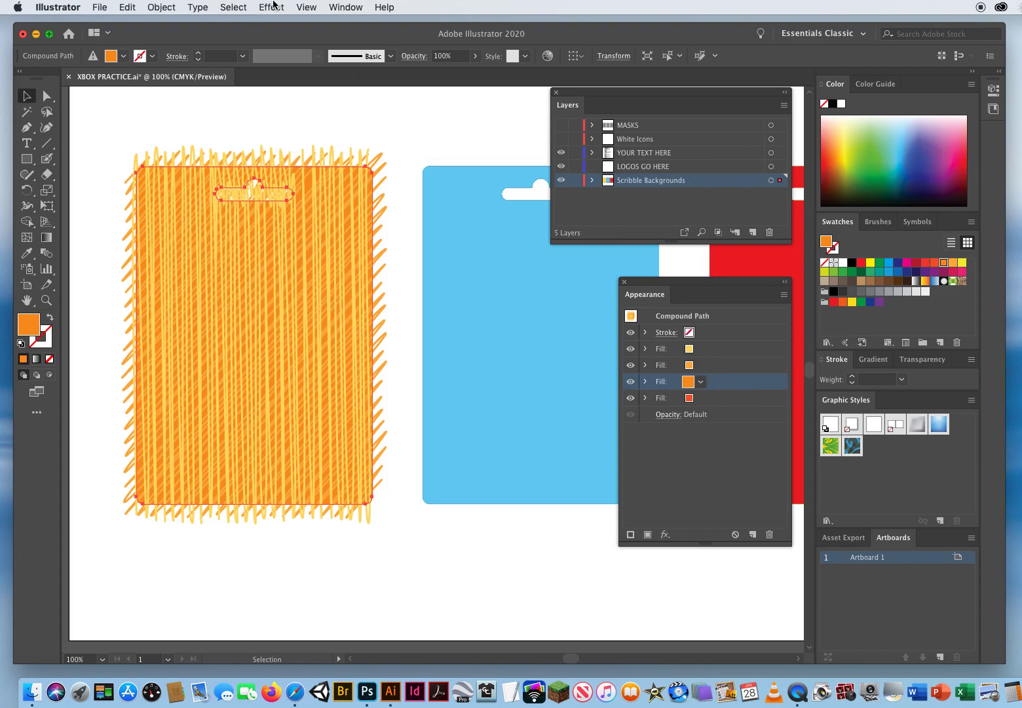
click(271, 7)
mouse_move(295, 176)
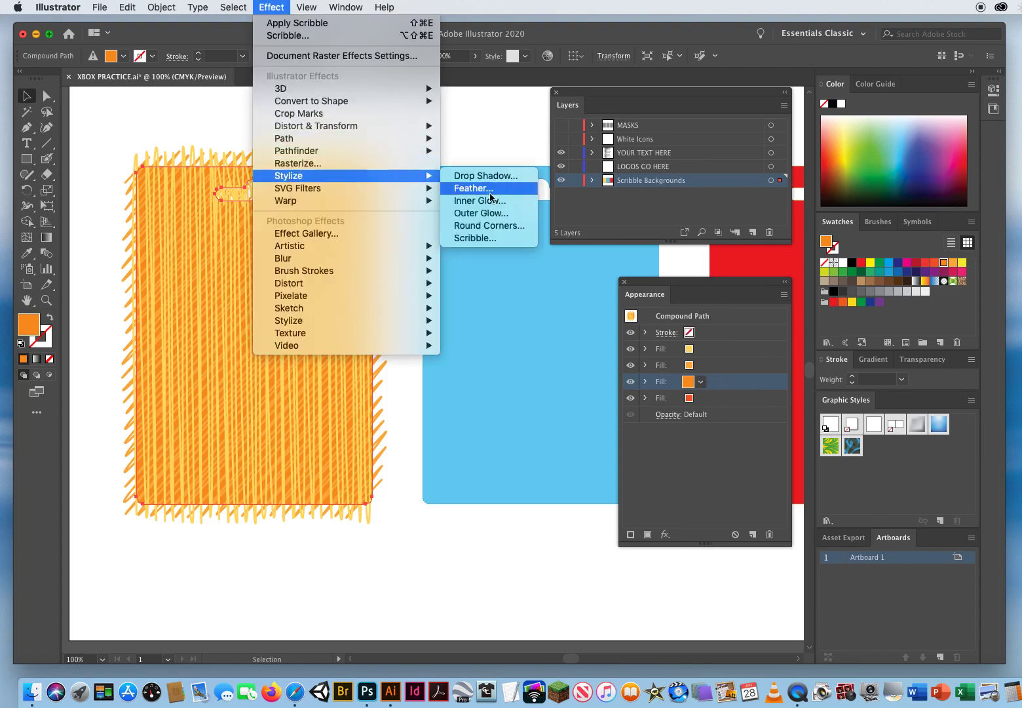
click(481, 239)
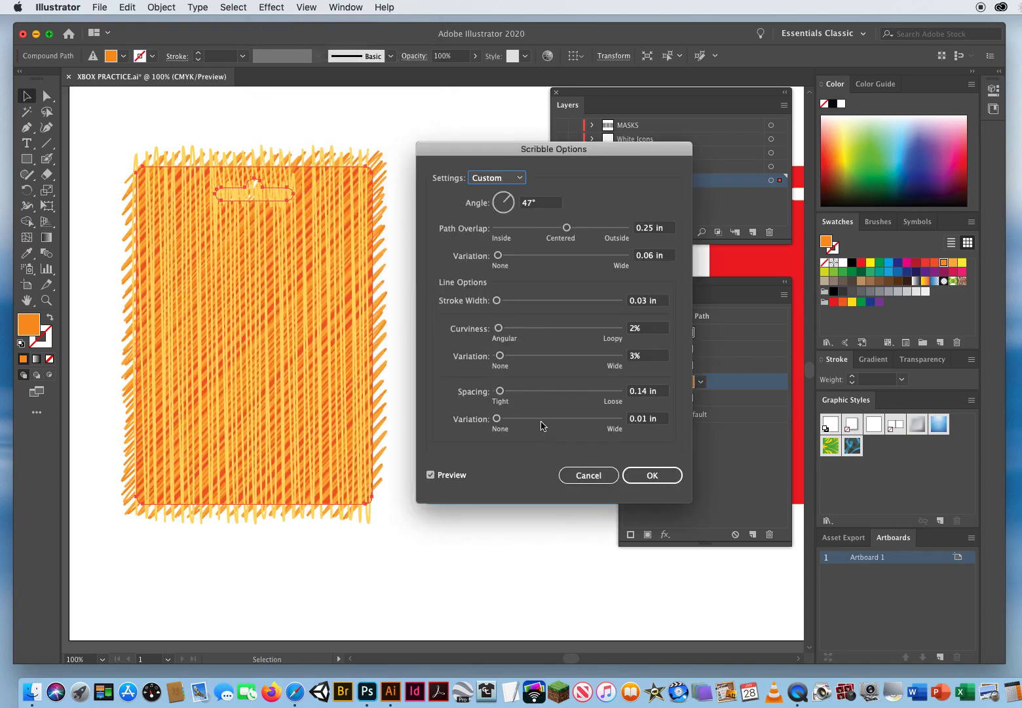
click(500, 198)
drag(500, 198, 496, 197)
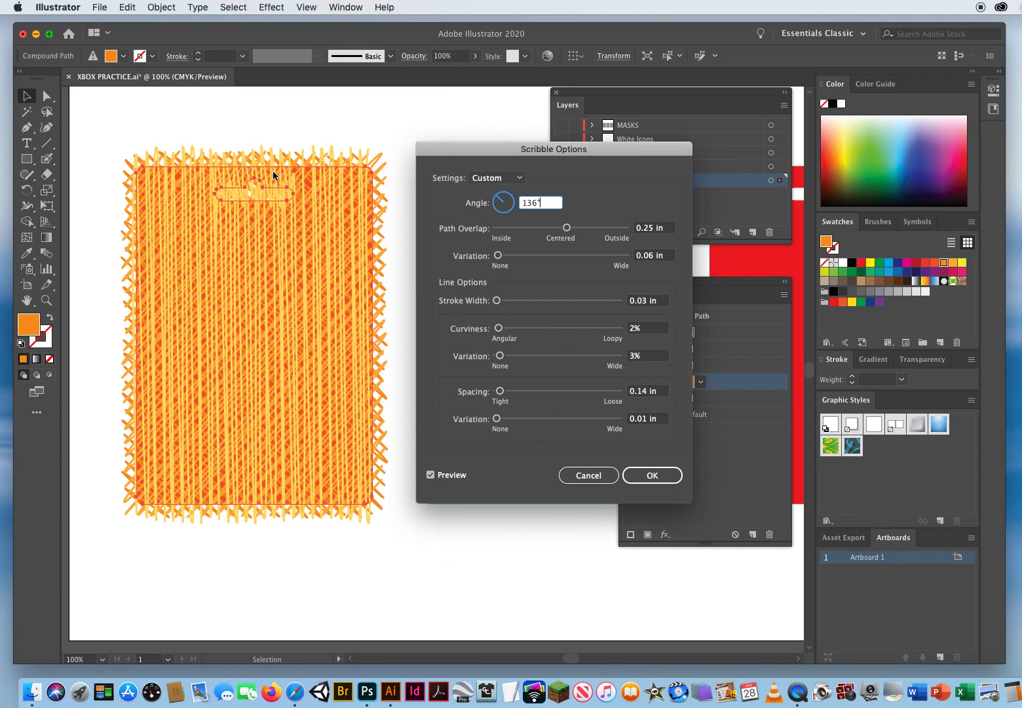
click(652, 475)
click(736, 399)
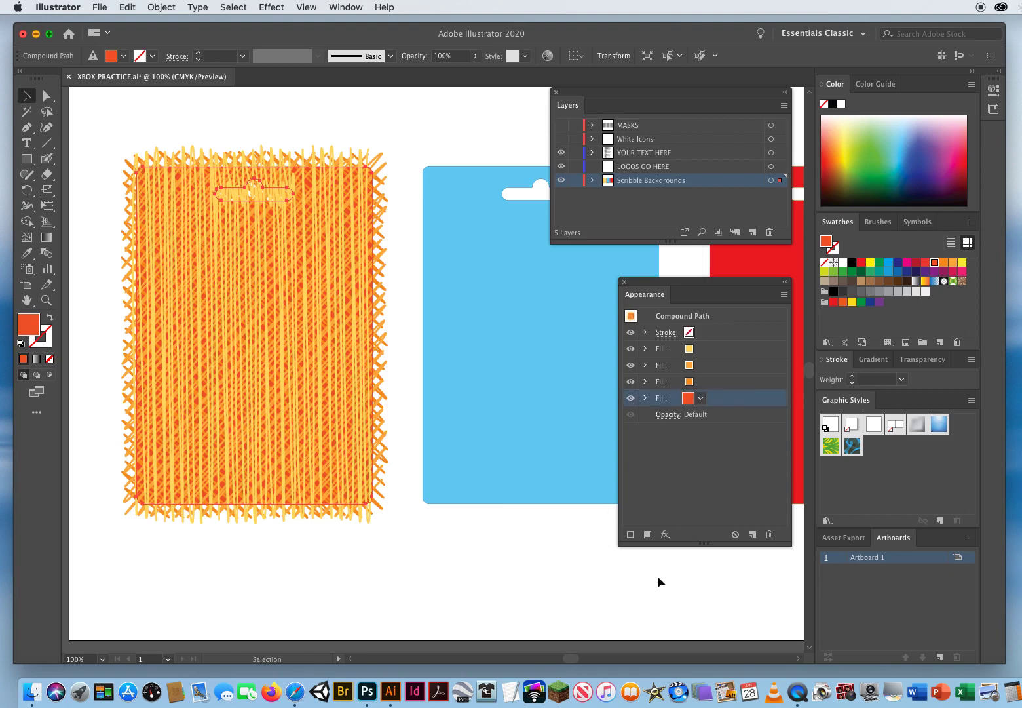
Step: Scribble the bottom red fill horizontally at 180° with 0.08 in spacing, then deselect
click(271, 7)
mouse_move(294, 175)
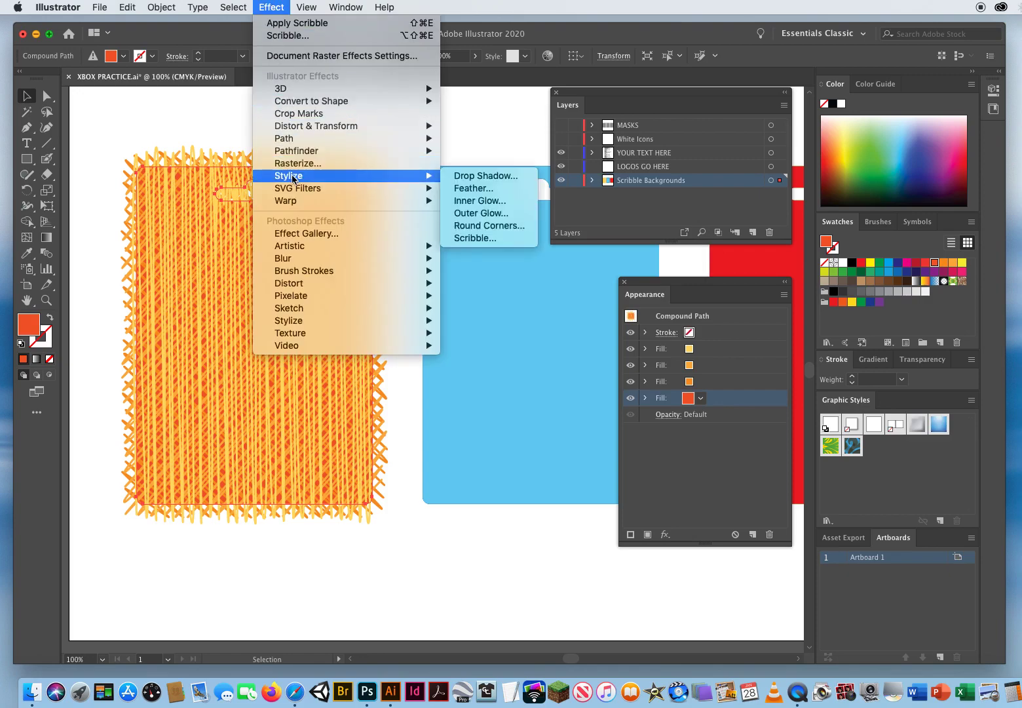
click(479, 238)
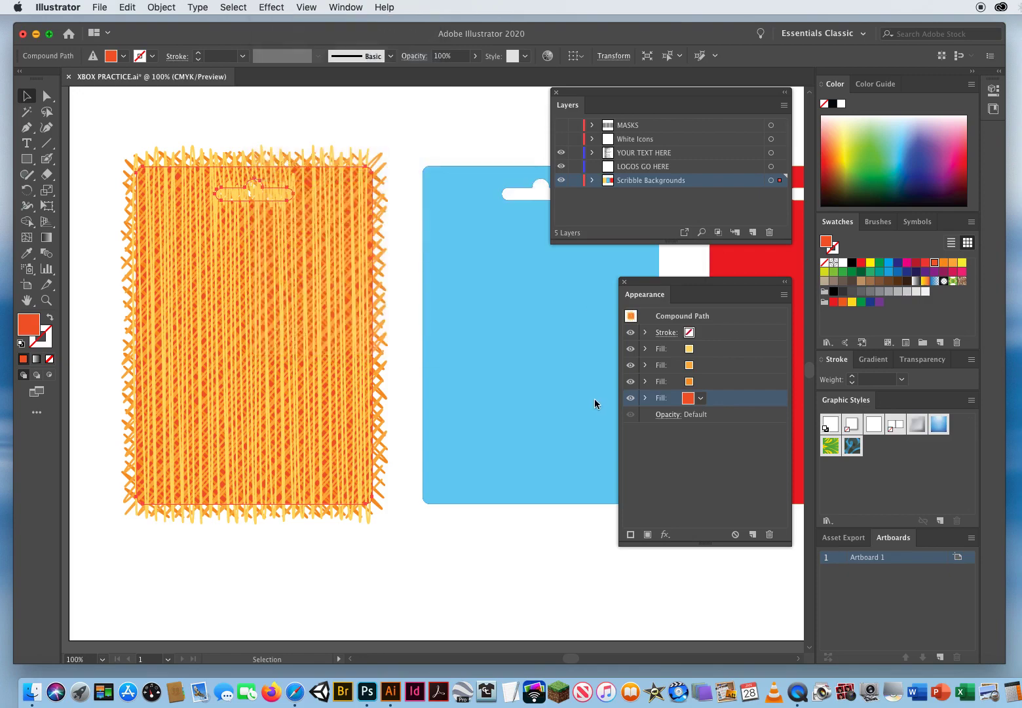
drag(498, 203, 493, 205)
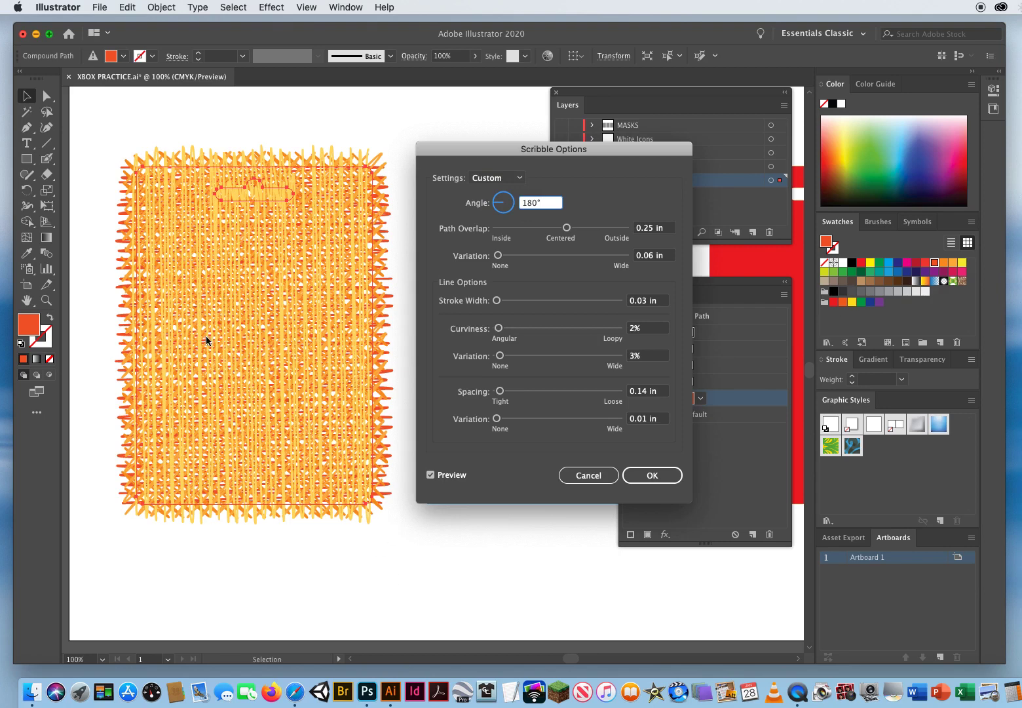
click(500, 392)
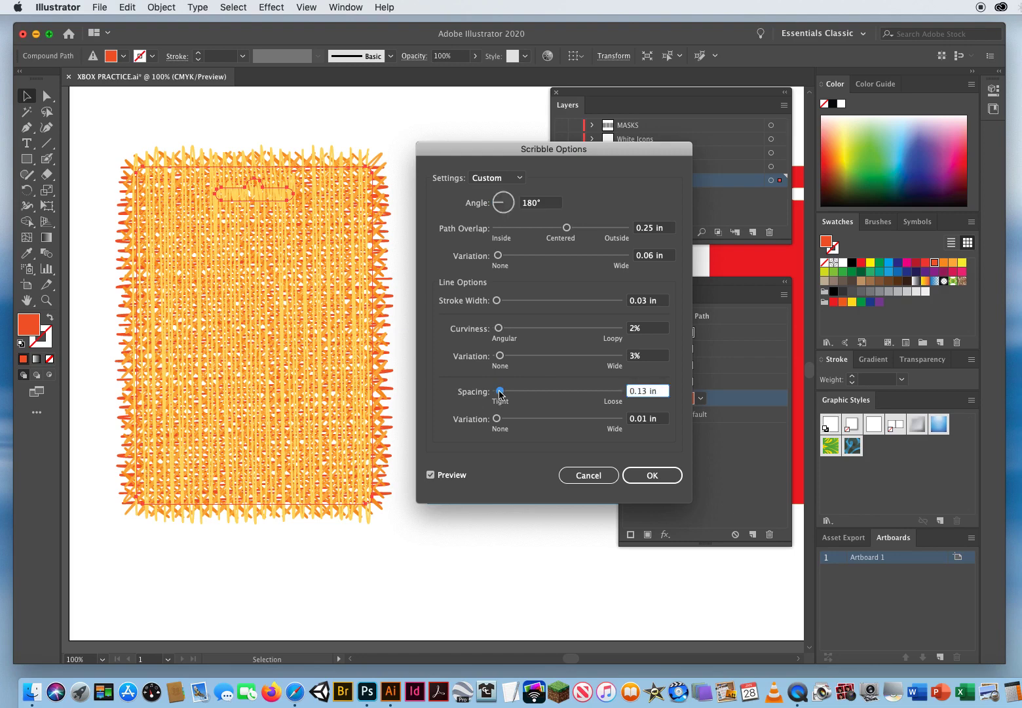
drag(499, 393, 499, 393)
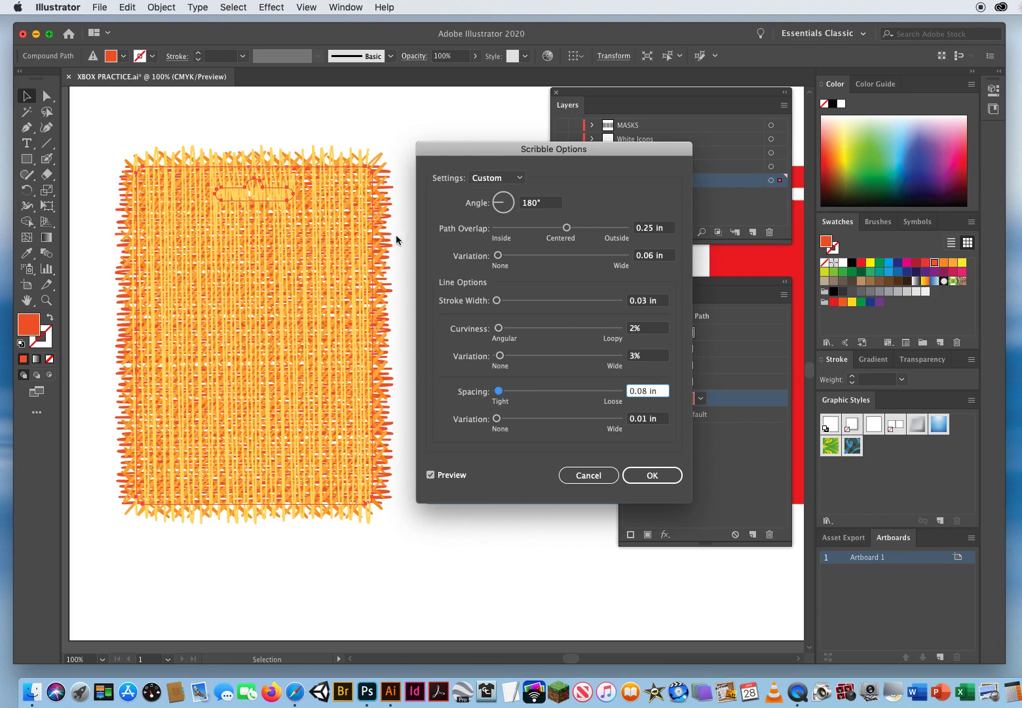
click(654, 476)
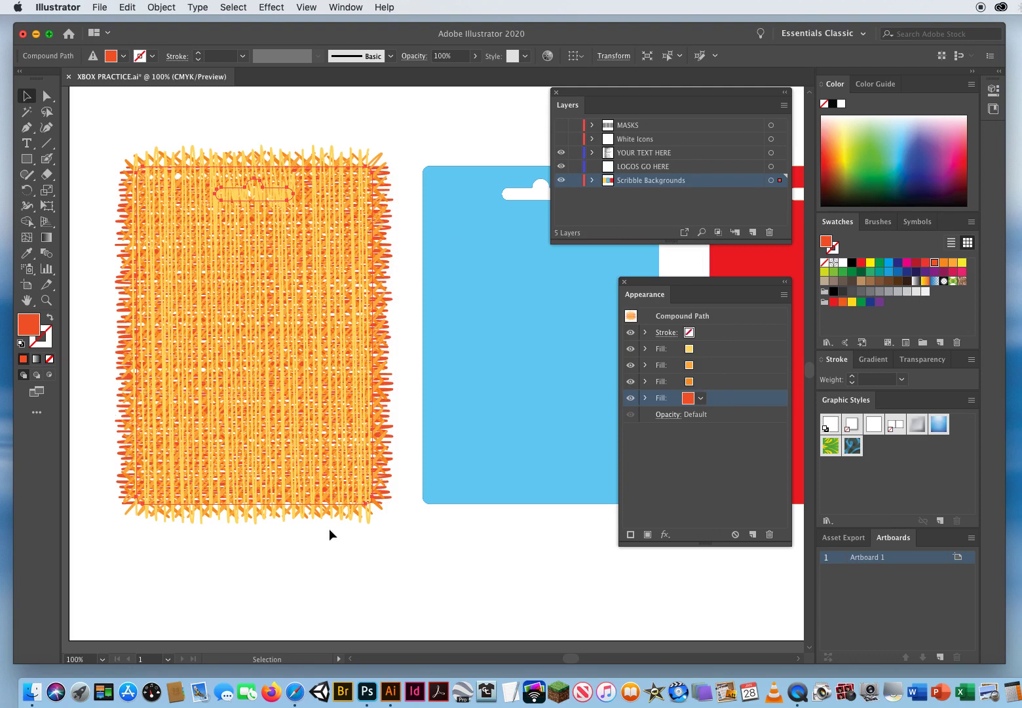
click(427, 544)
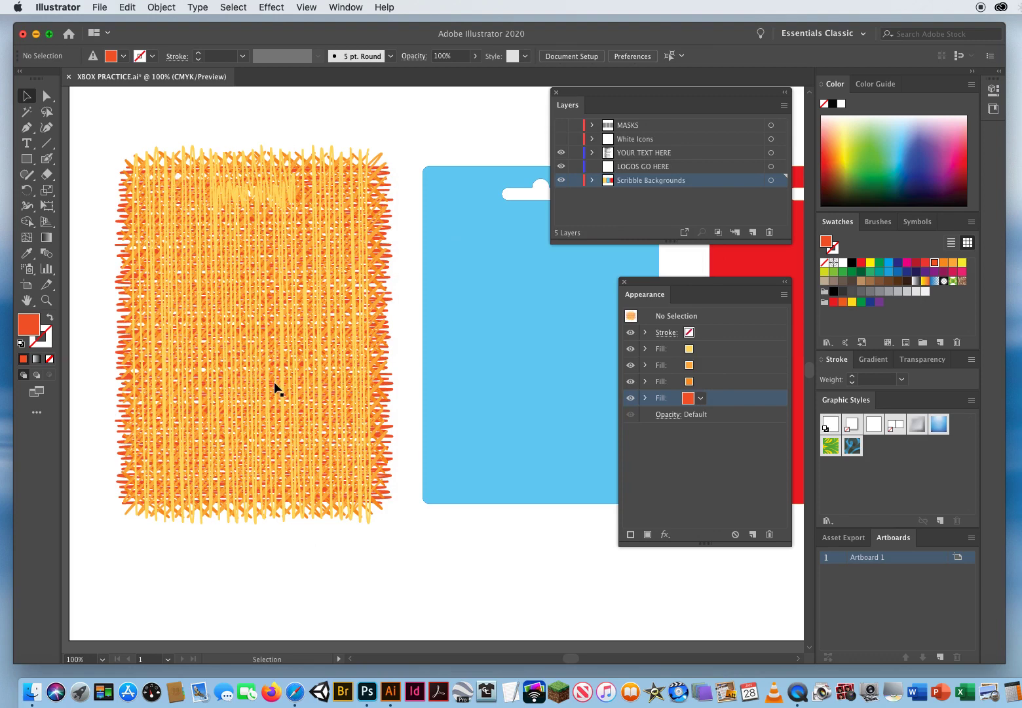
Step: Switch the document to Outline view to inspect the bare card paths and hang-tab slots
click(307, 8)
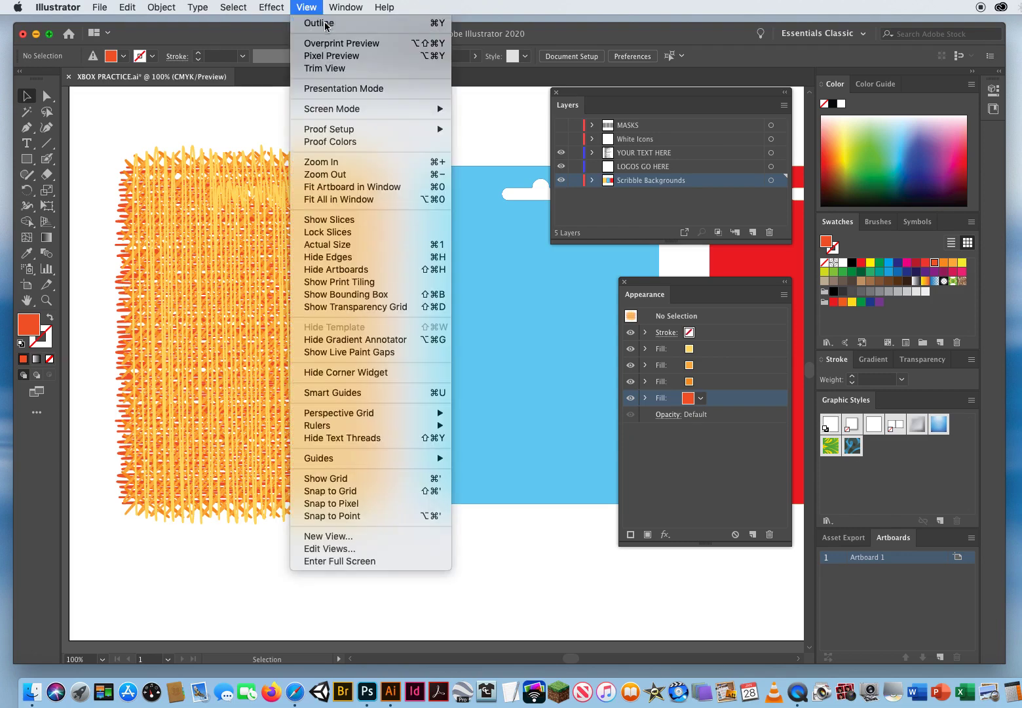
click(326, 24)
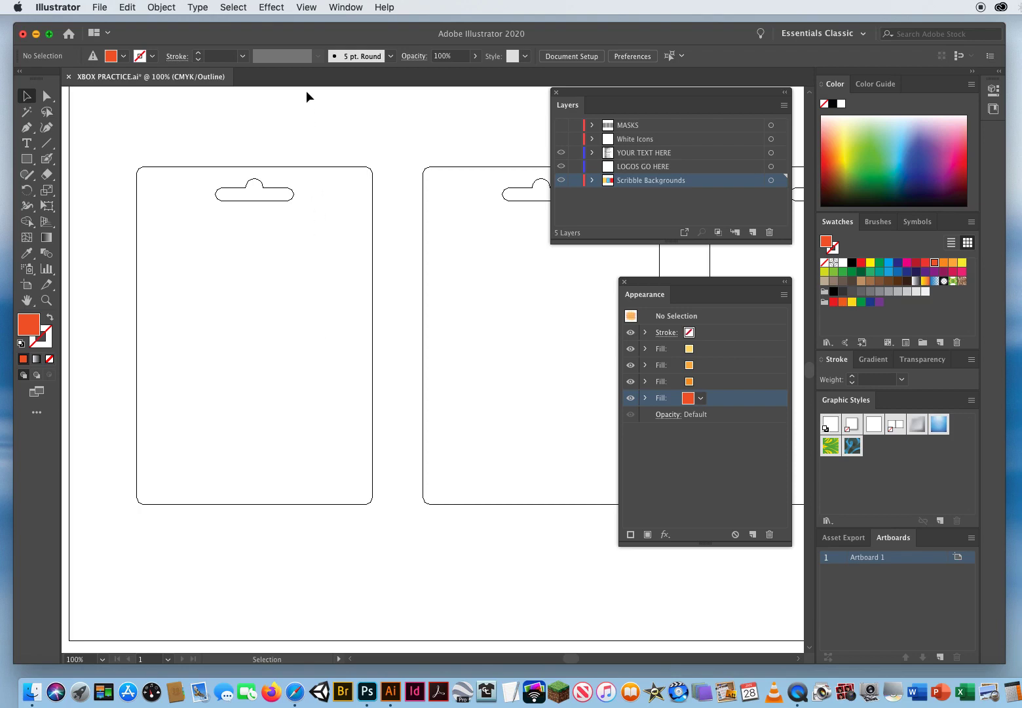
click(306, 7)
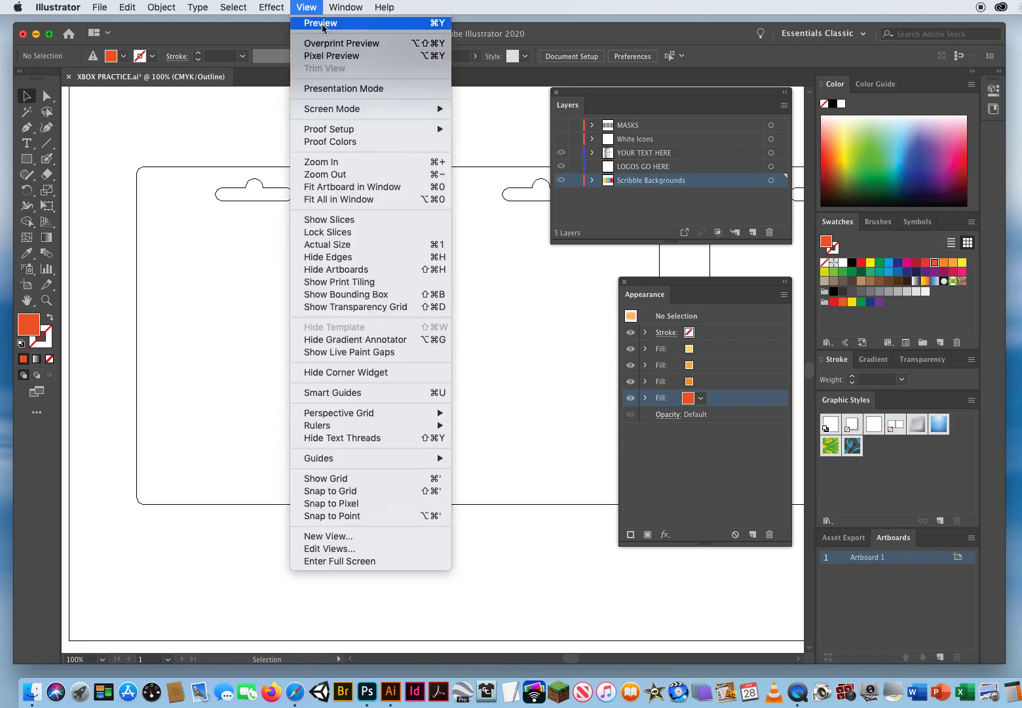
Step: Return to Preview mode, pan to the blue card and select its compound path
click(321, 23)
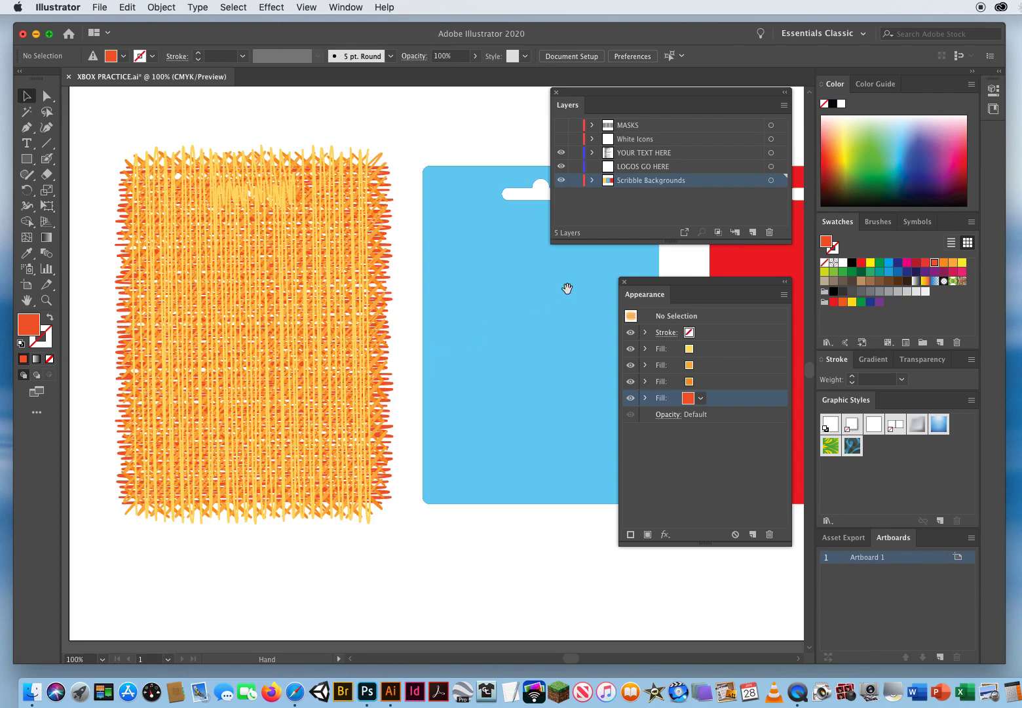
drag(548, 294, 346, 299)
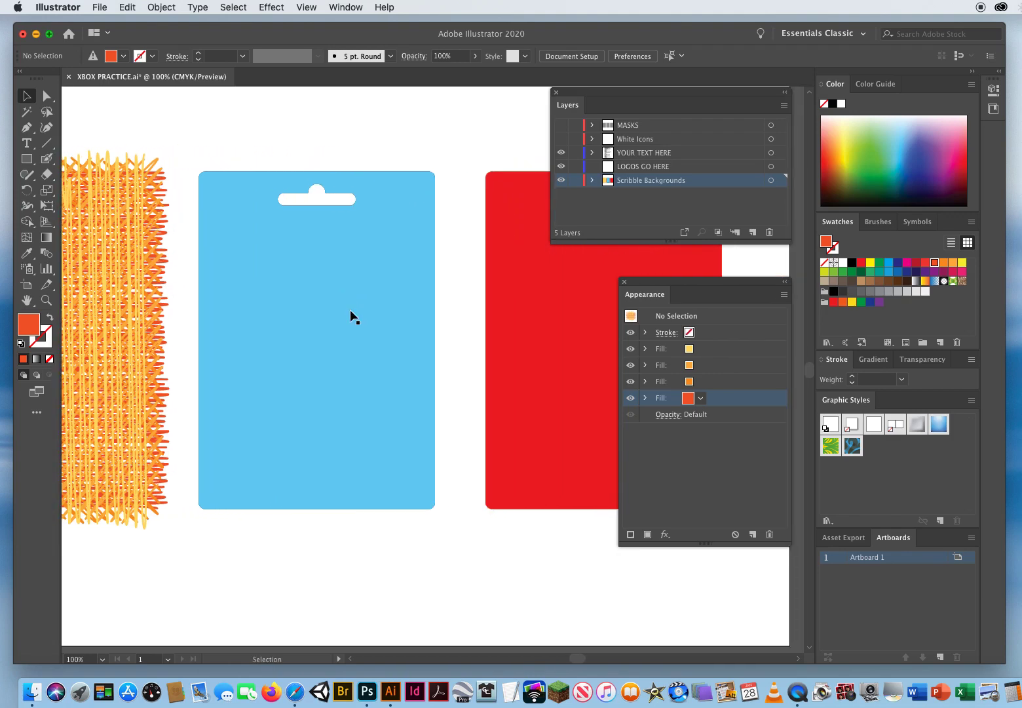
click(287, 237)
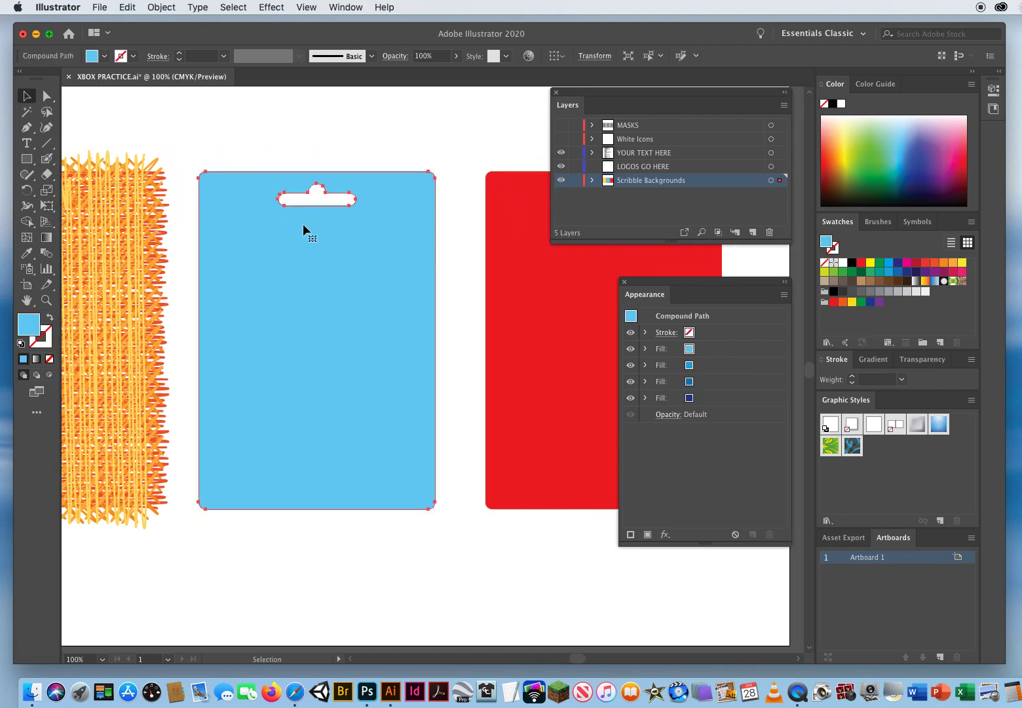
Step: Give the blue card's top fill a Snarl scribble with 0.26 in path overlap
click(743, 354)
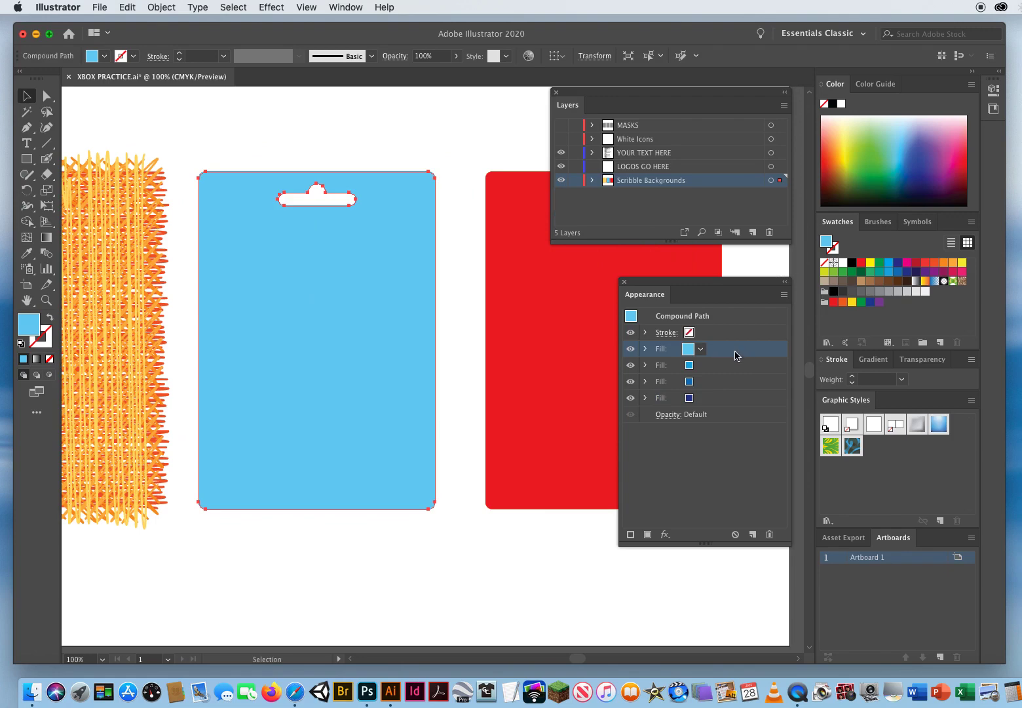
click(270, 7)
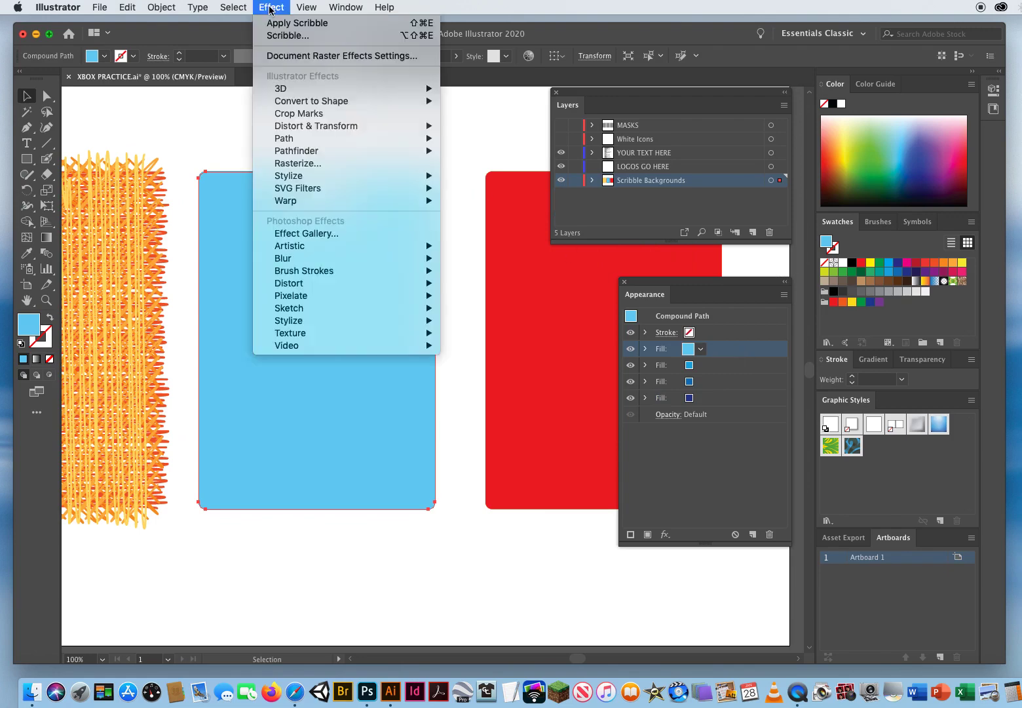
mouse_move(292, 176)
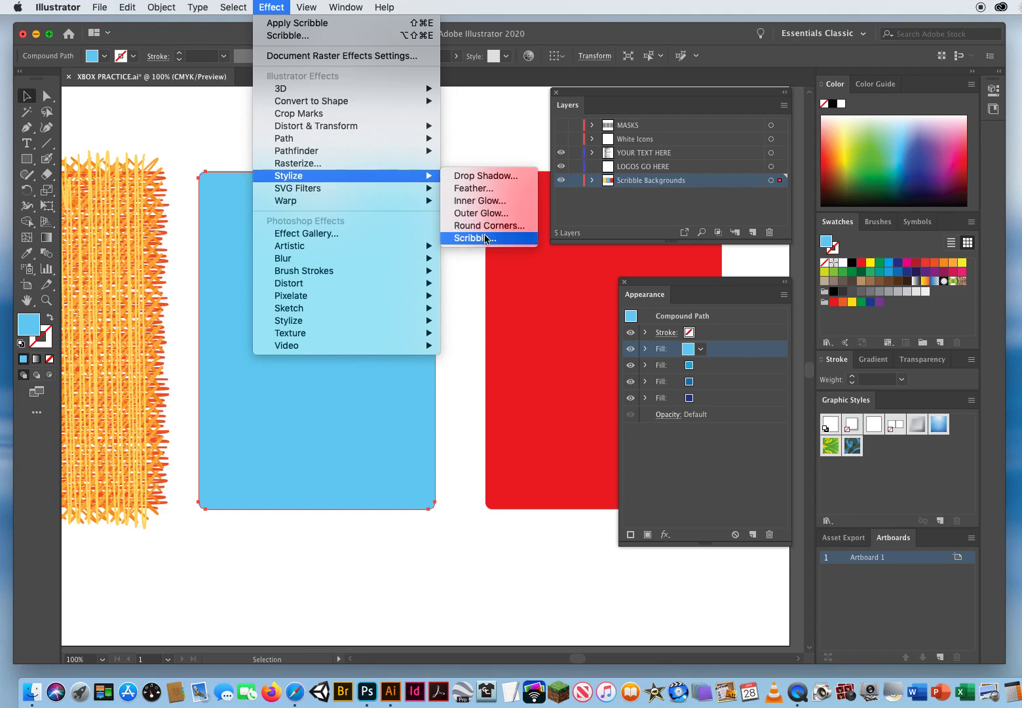
click(491, 237)
mouse_move(521, 116)
mouse_down()
mouse_move(563, 145)
mouse_move(645, 118)
mouse_up()
click(618, 145)
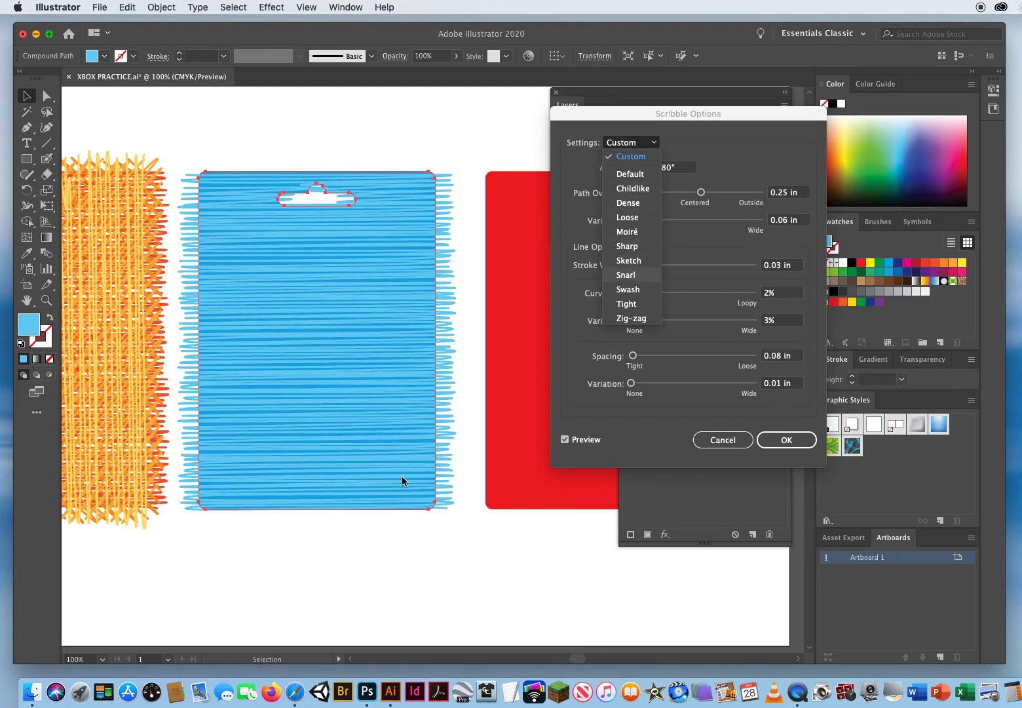
key(Return)
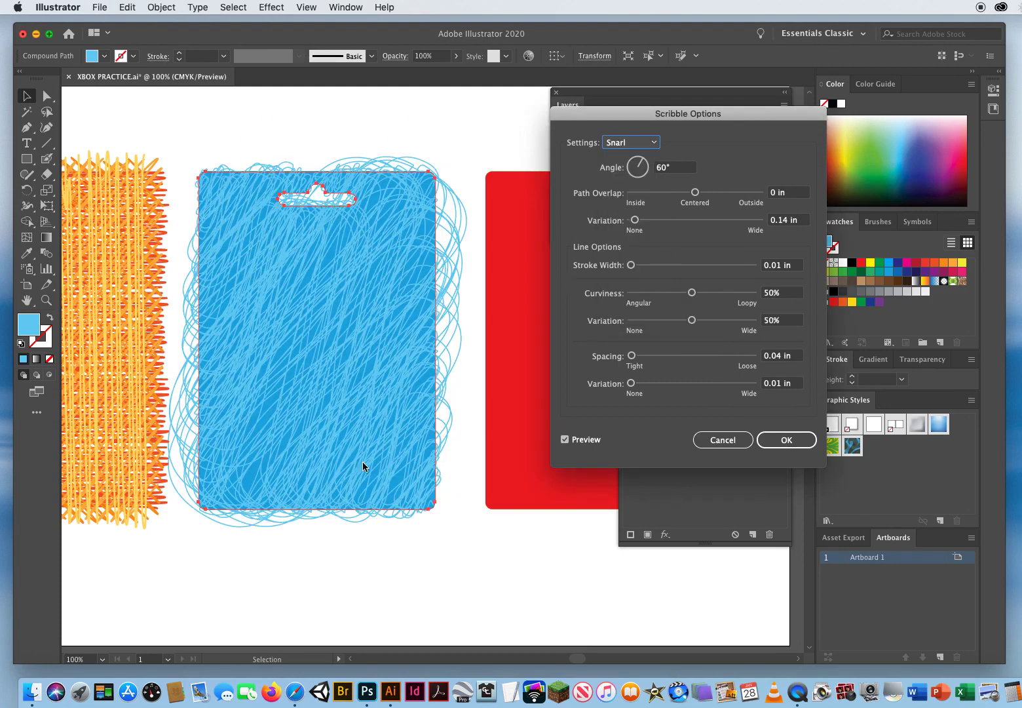
drag(590, 118, 557, 118)
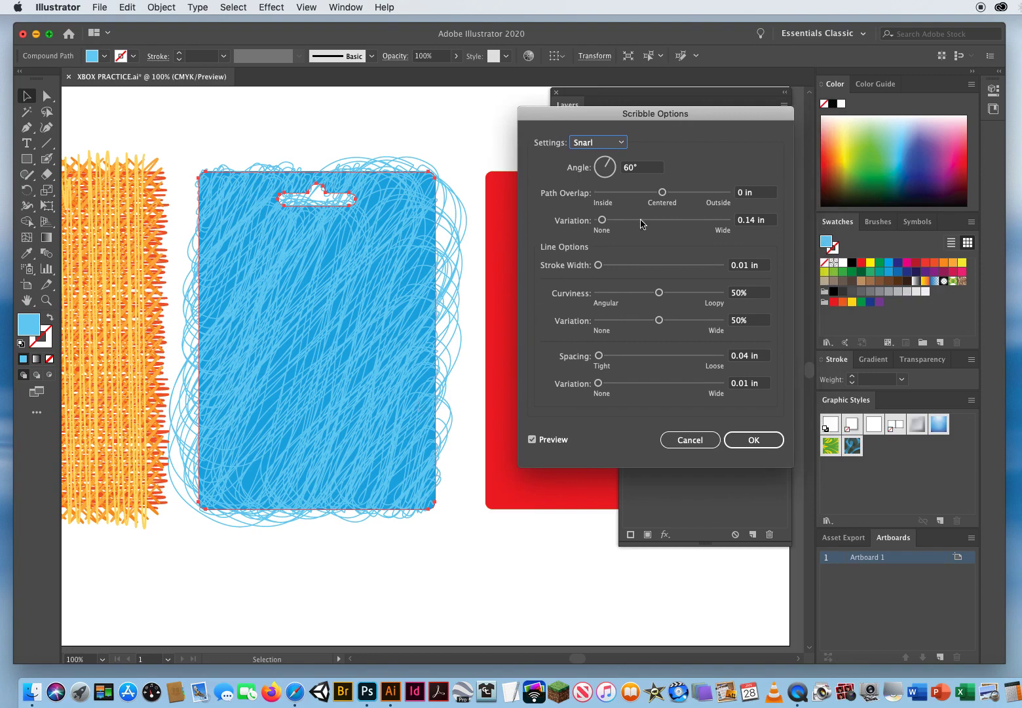
drag(662, 193, 669, 194)
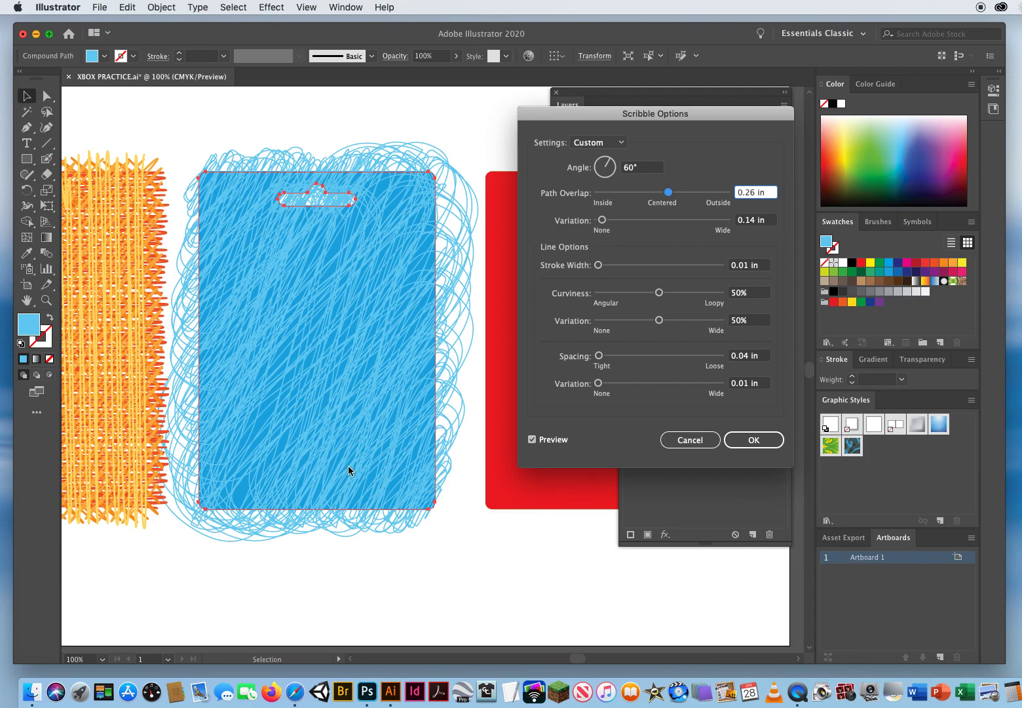
click(764, 442)
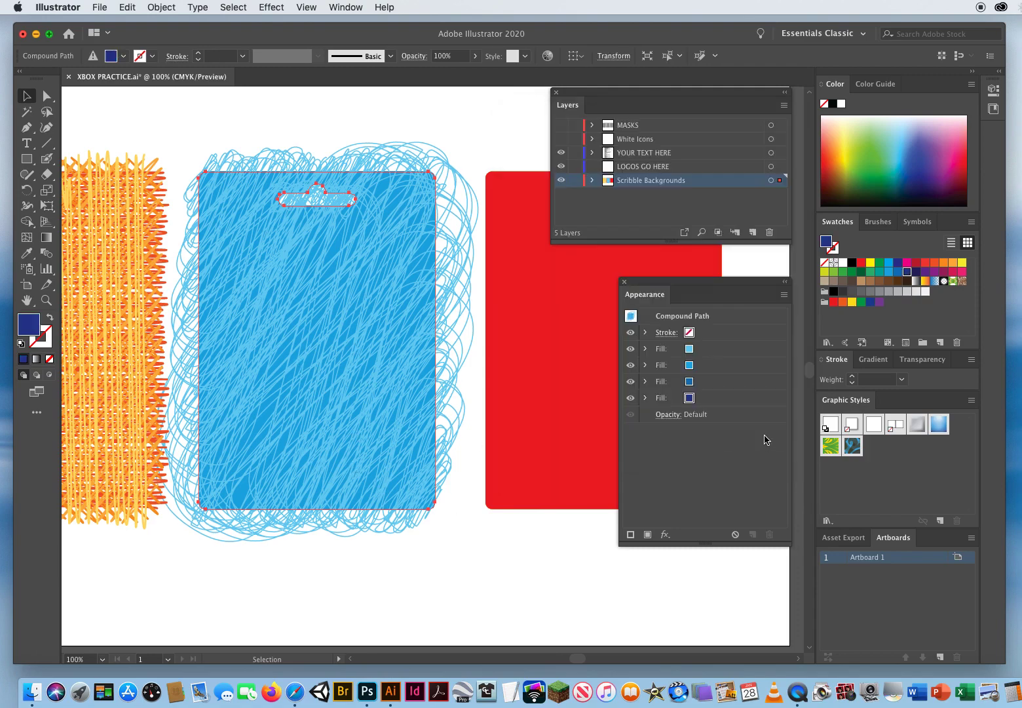
Step: Scribble the blue card's second fill with the same 60°, 0.26 in overlap settings
click(729, 365)
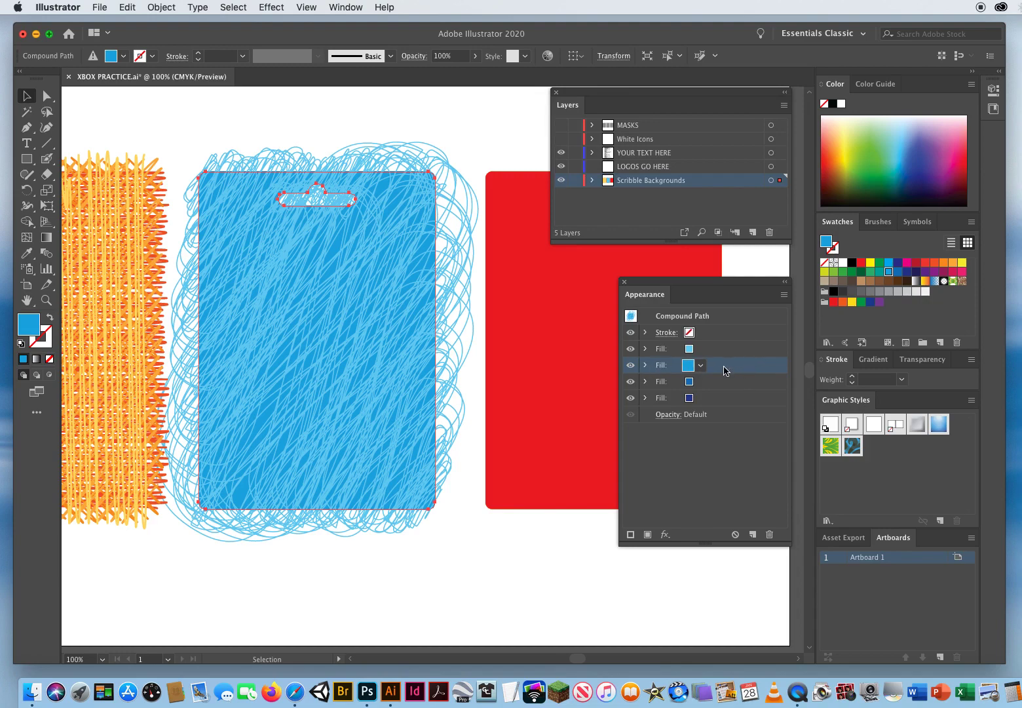
click(281, 6)
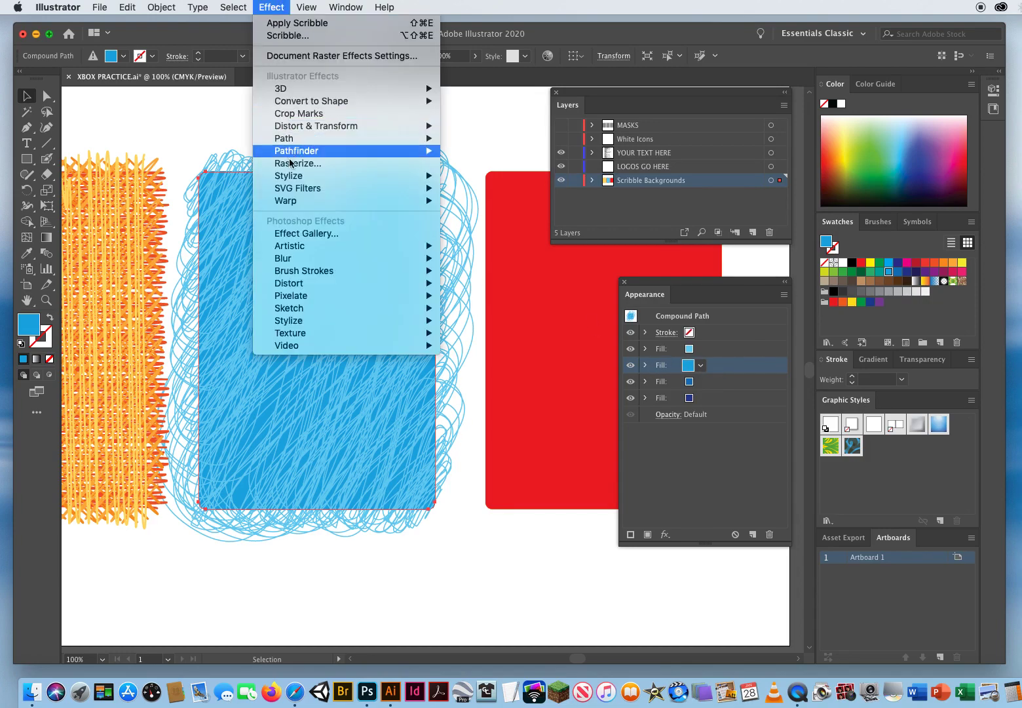
mouse_move(289, 177)
click(477, 237)
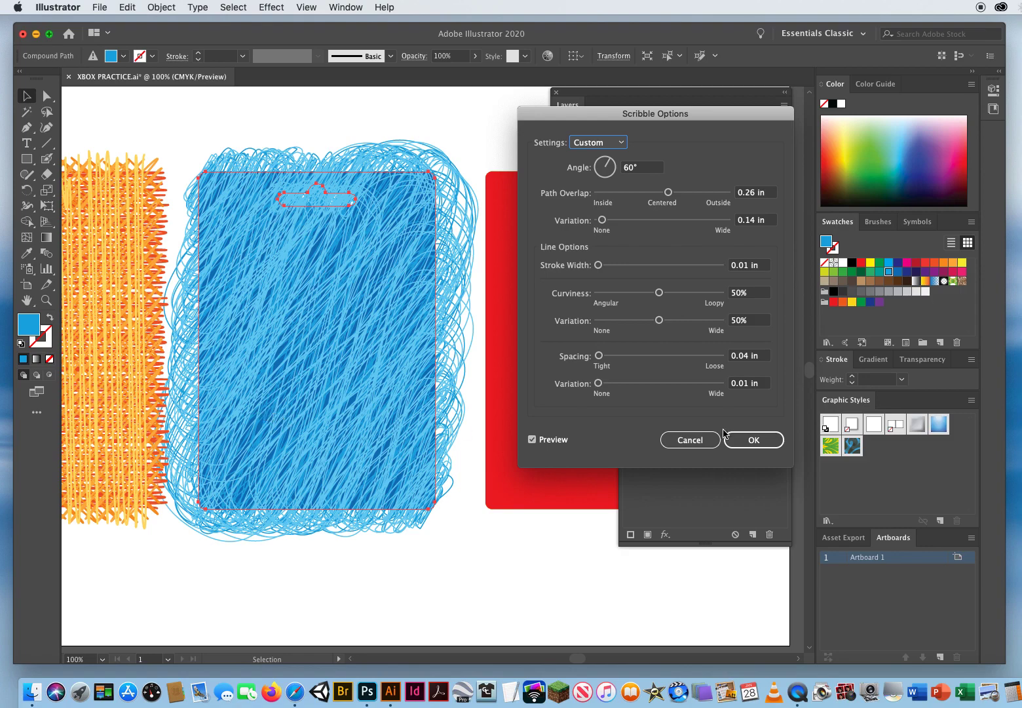
click(752, 440)
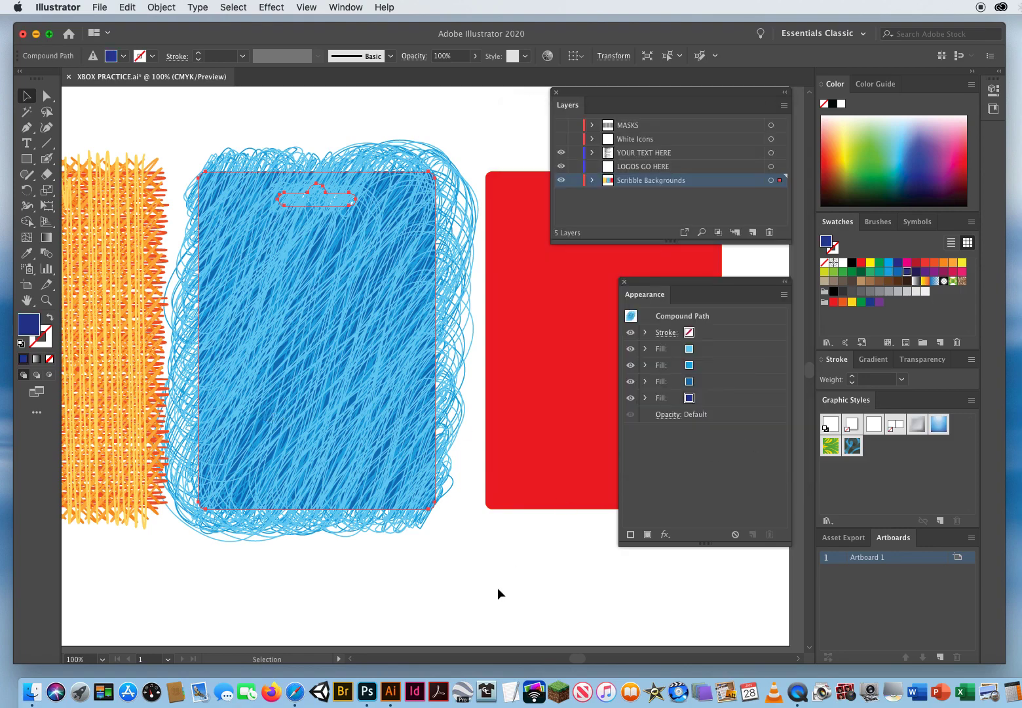
Step: Apply a scribble at an 11° angle to the blue card's third fill
click(720, 383)
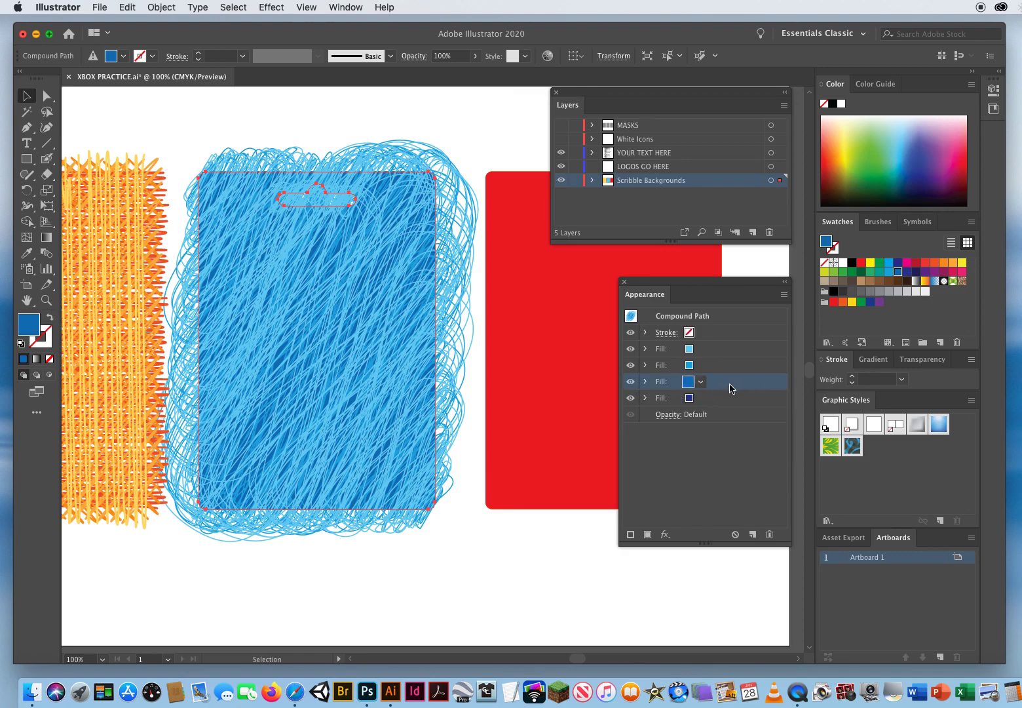
click(272, 9)
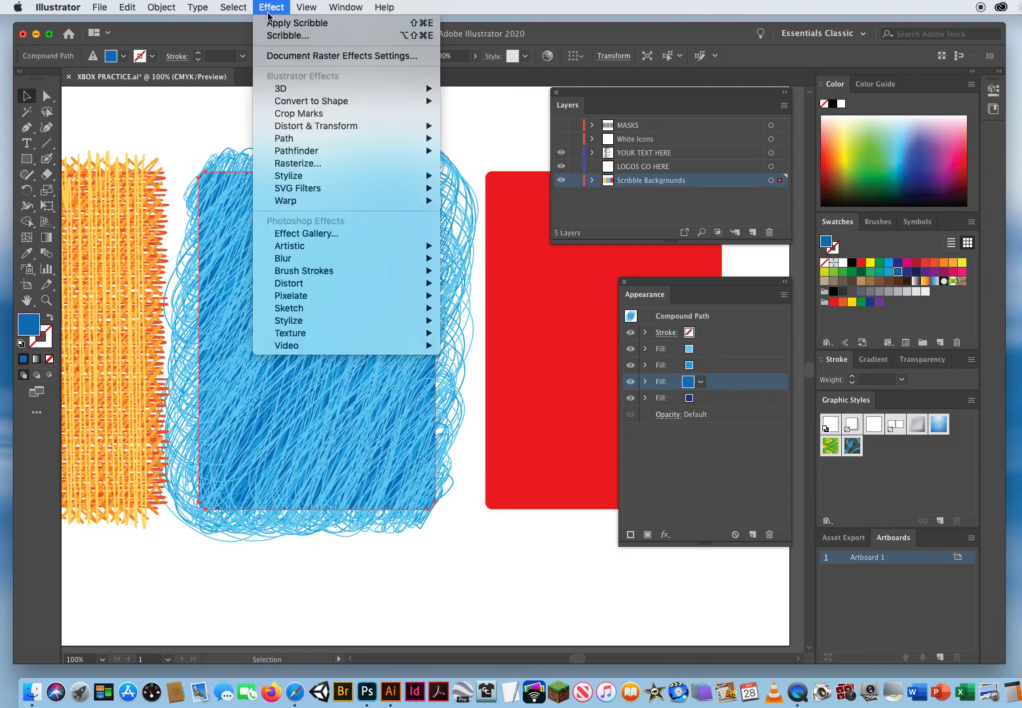
mouse_move(383, 177)
click(479, 238)
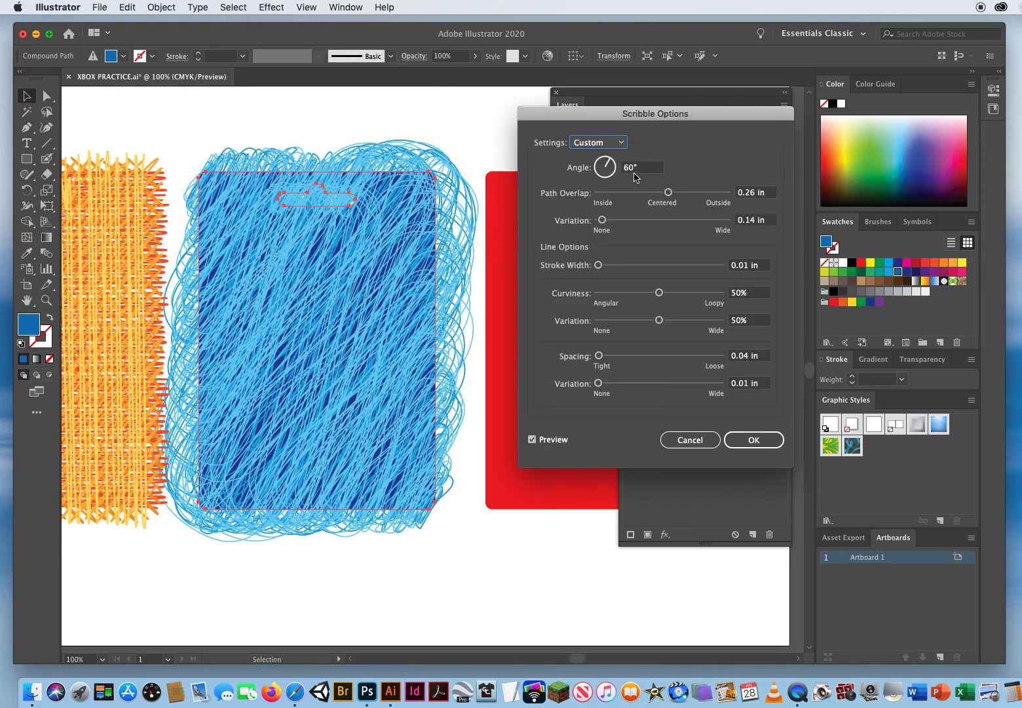
drag(610, 164, 616, 166)
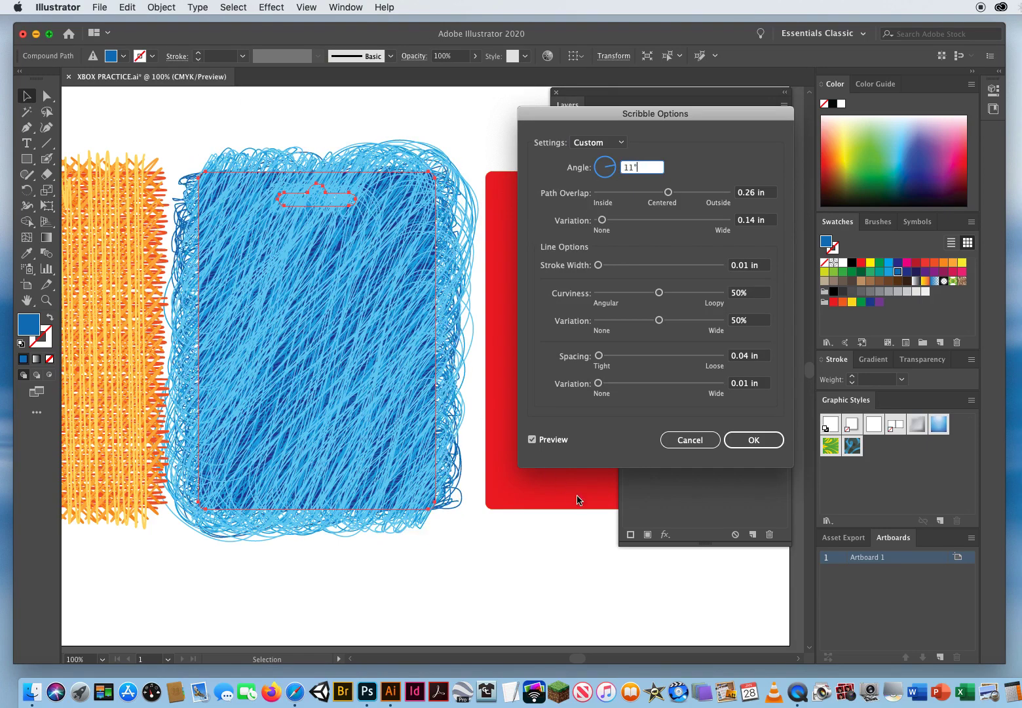
click(746, 439)
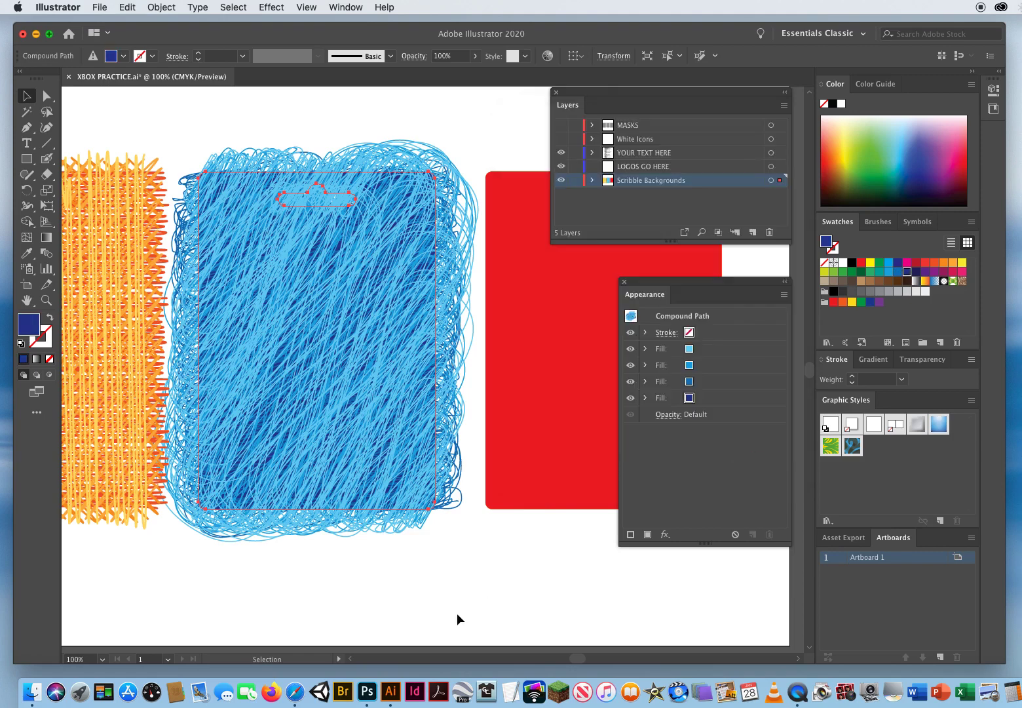
Step: Scribble the navy bottom fill at 321°, then deselect the blue card
click(716, 399)
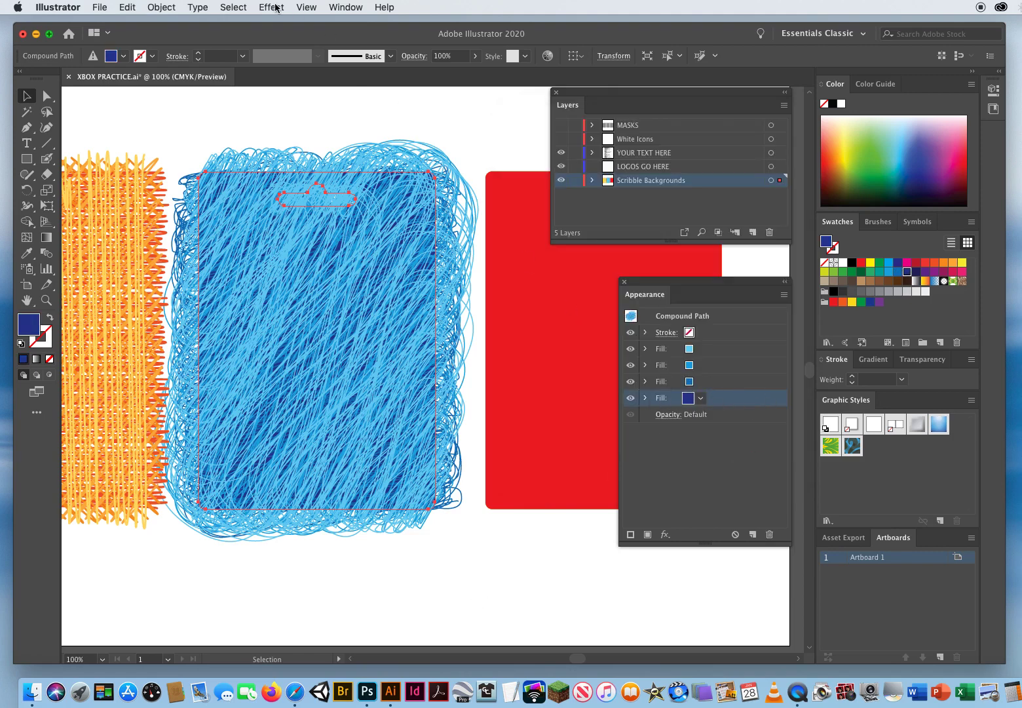
click(278, 8)
mouse_move(297, 177)
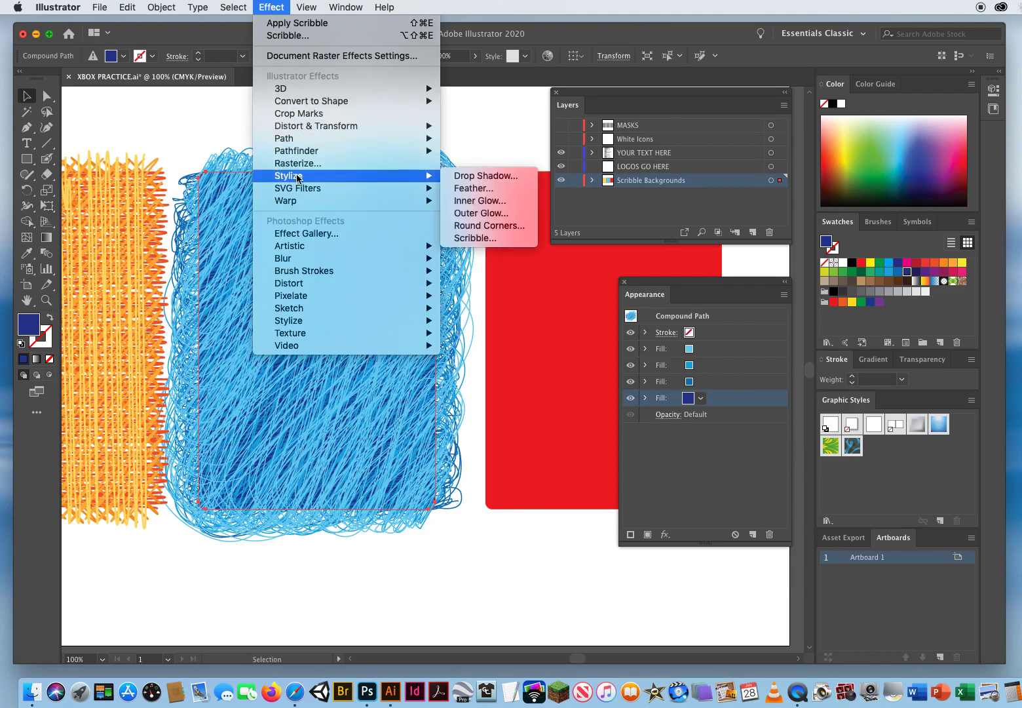
click(481, 238)
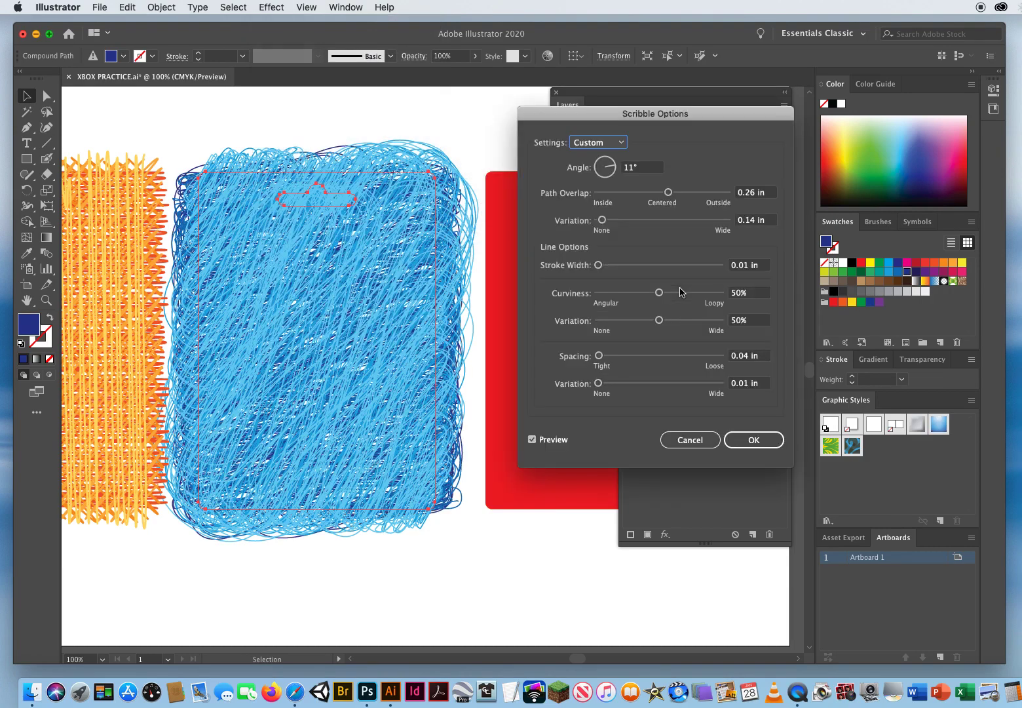
click(612, 169)
drag(612, 172, 612, 176)
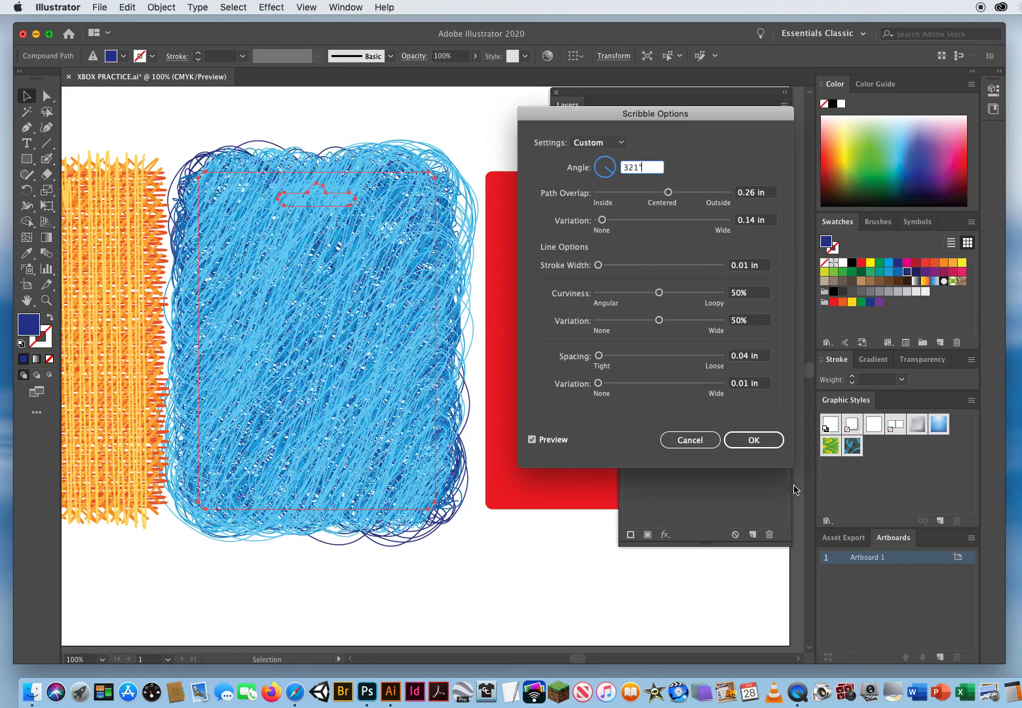
click(755, 444)
mouse_move(176, 393)
mouse_down()
mouse_move(458, 380)
mouse_move(138, 380)
mouse_up()
click(457, 537)
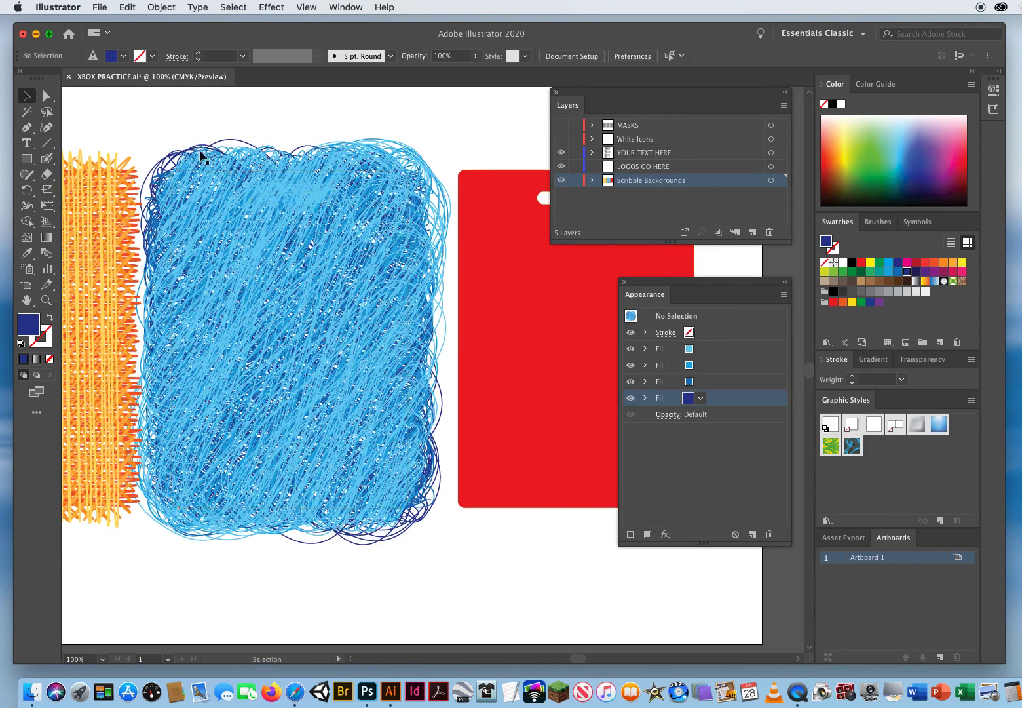
Step: Pan over to the red card and marquee-select it
key(space)
mouse_move(510, 417)
mouse_down()
mouse_move(354, 349)
mouse_move(289, 440)
mouse_move(338, 413)
mouse_move(547, 430)
mouse_move(474, 420)
mouse_move(320, 433)
mouse_move(269, 449)
mouse_up()
mouse_move(412, 410)
mouse_down()
mouse_move(424, 423)
mouse_move(527, 431)
mouse_move(327, 446)
mouse_move(337, 436)
mouse_move(371, 445)
mouse_up()
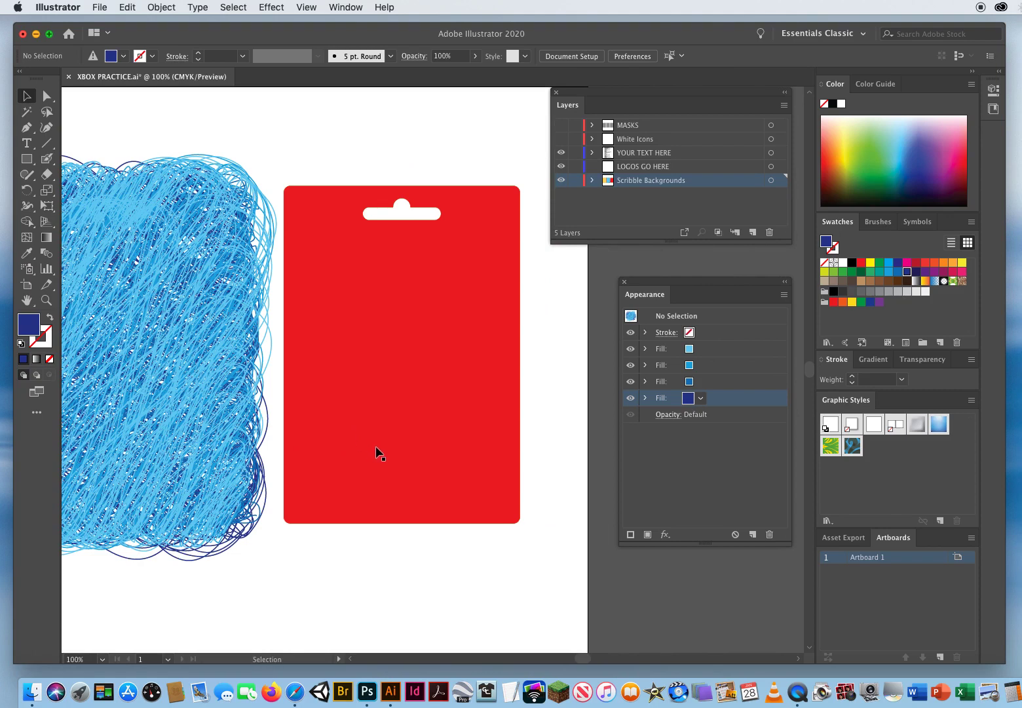
drag(338, 125, 469, 345)
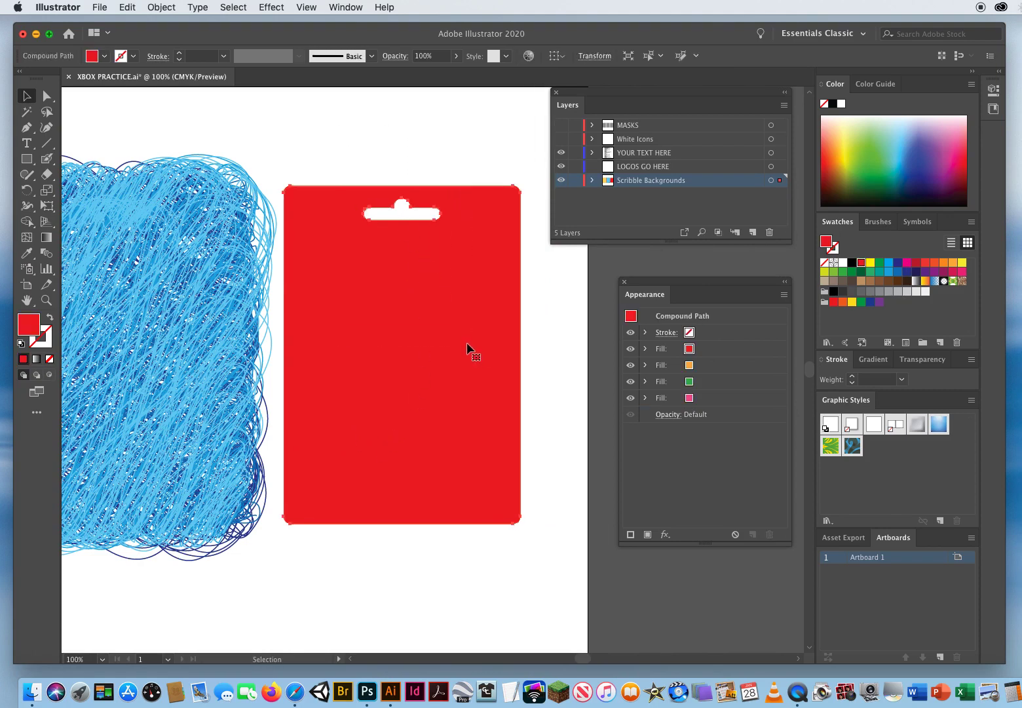
Step: Scribble the red top fill with Swash: 0.25 in overlap, 0.01 in stroke width, 0.1 in spacing
click(738, 348)
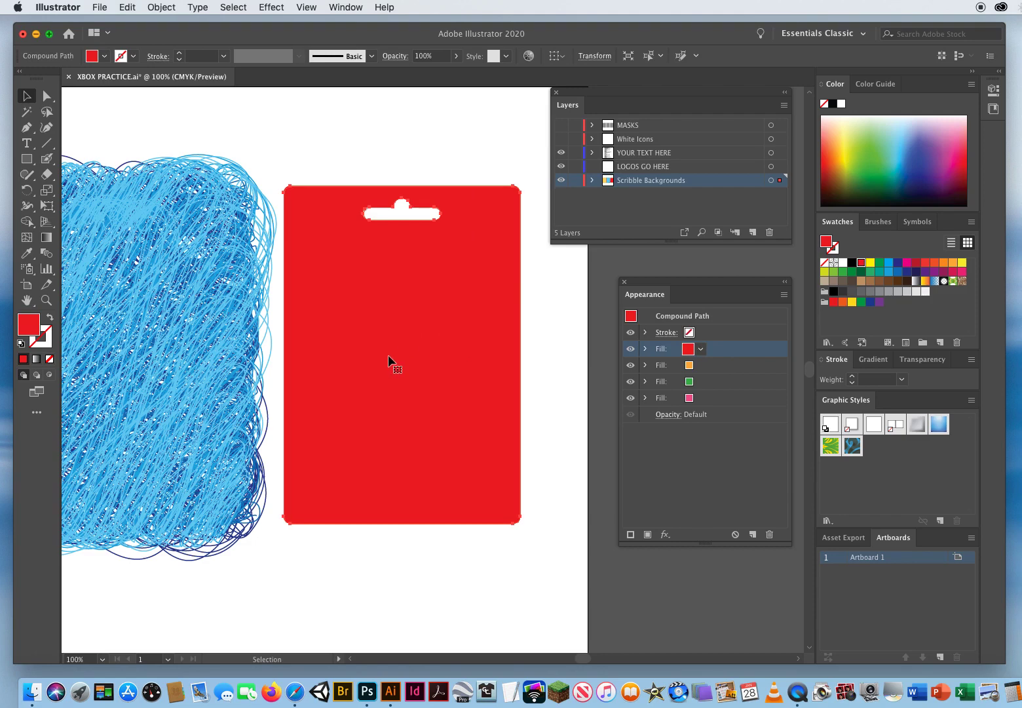
click(272, 8)
mouse_move(295, 176)
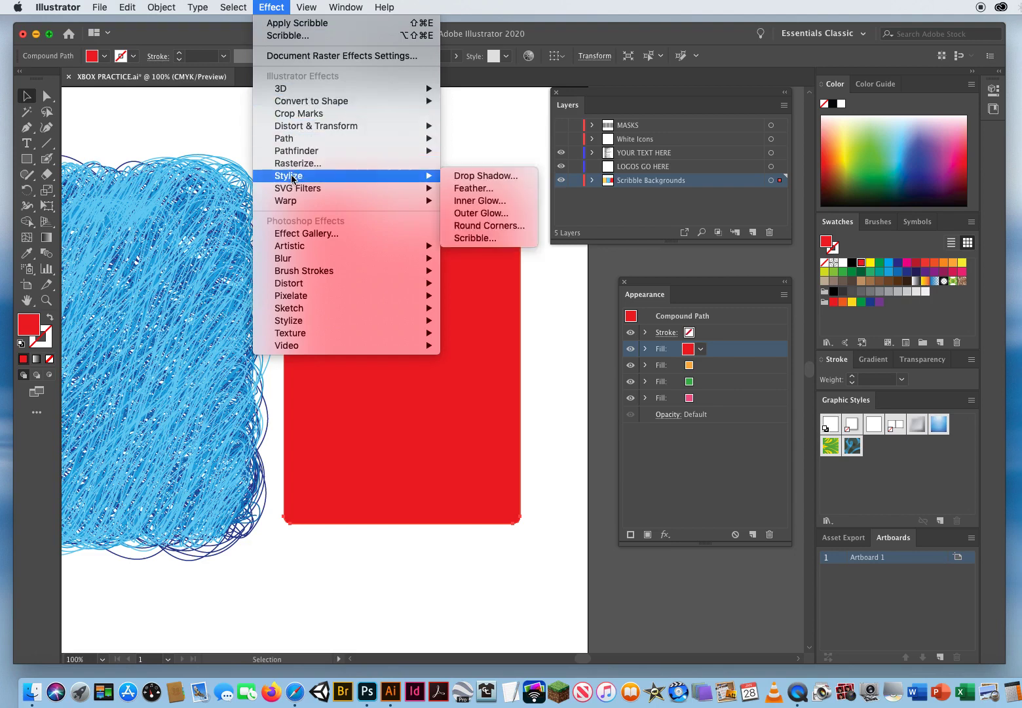
click(485, 238)
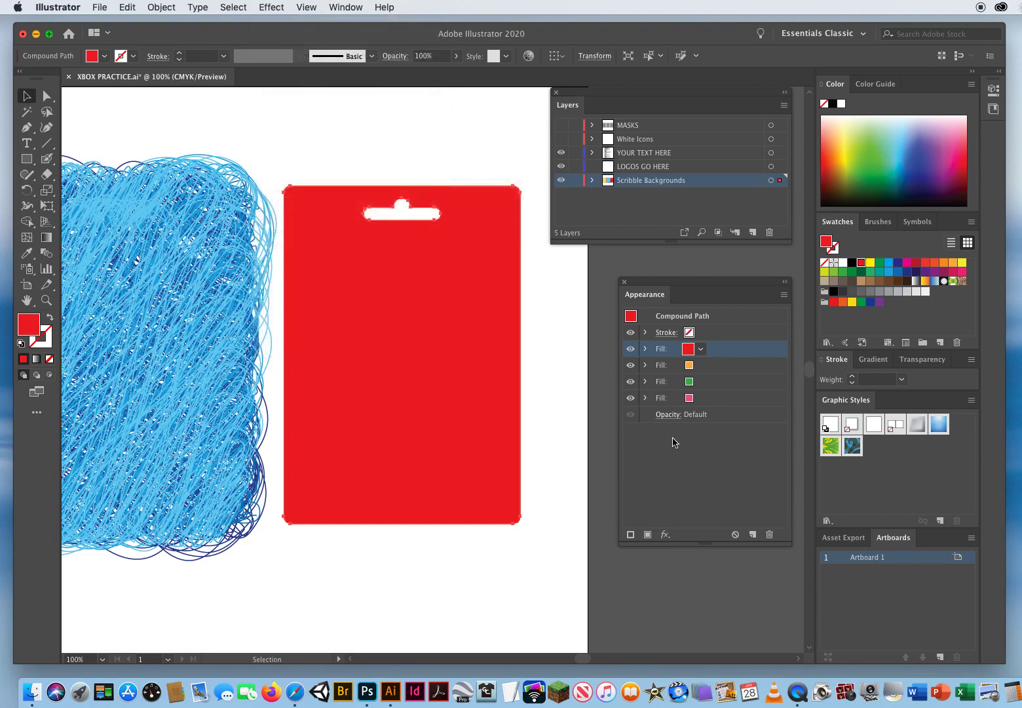
drag(589, 120, 650, 113)
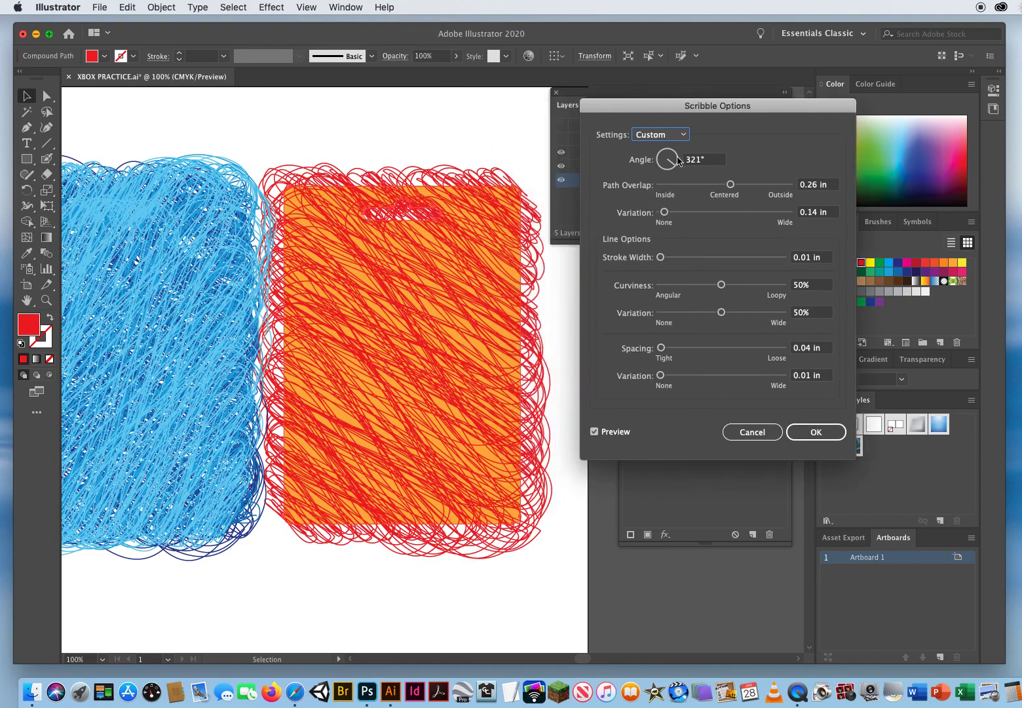
click(658, 134)
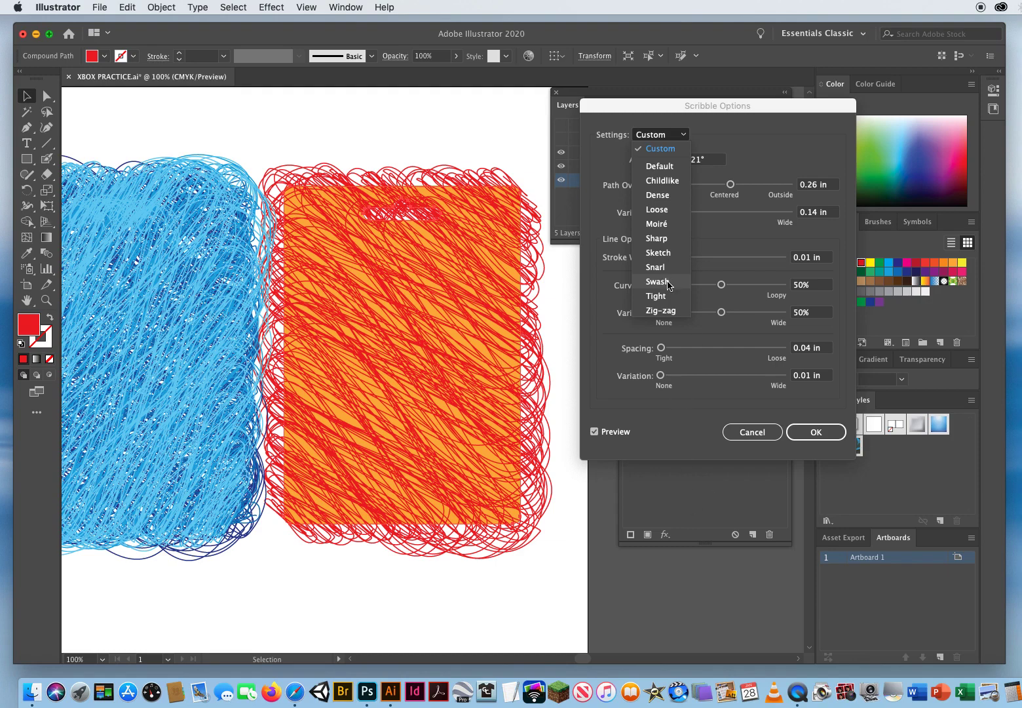
click(658, 281)
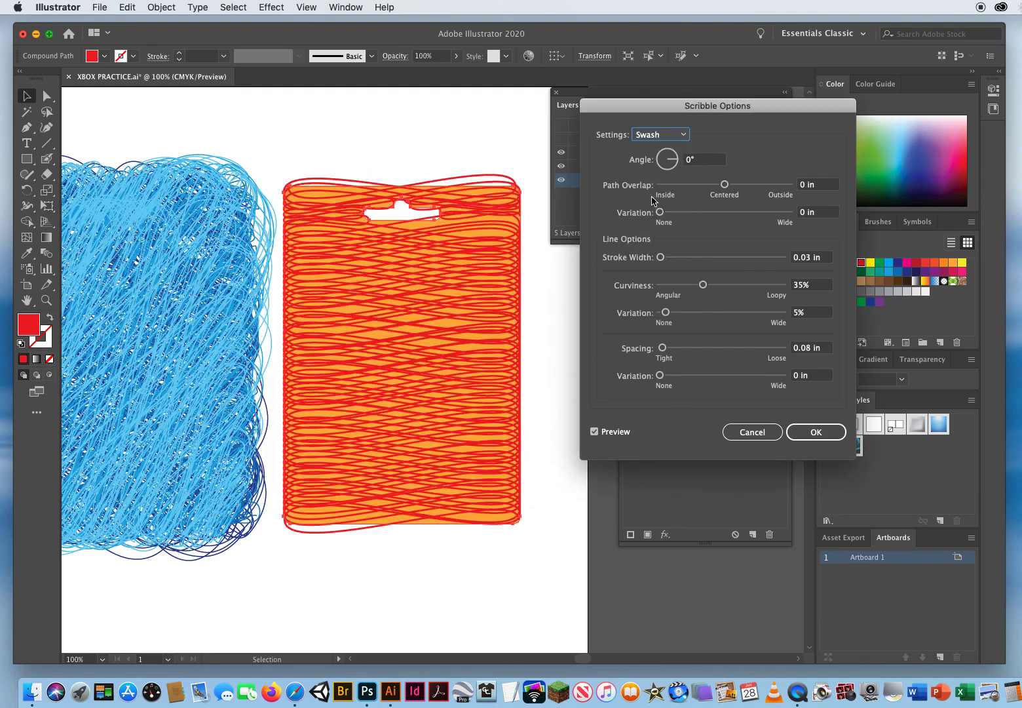
drag(726, 188, 732, 190)
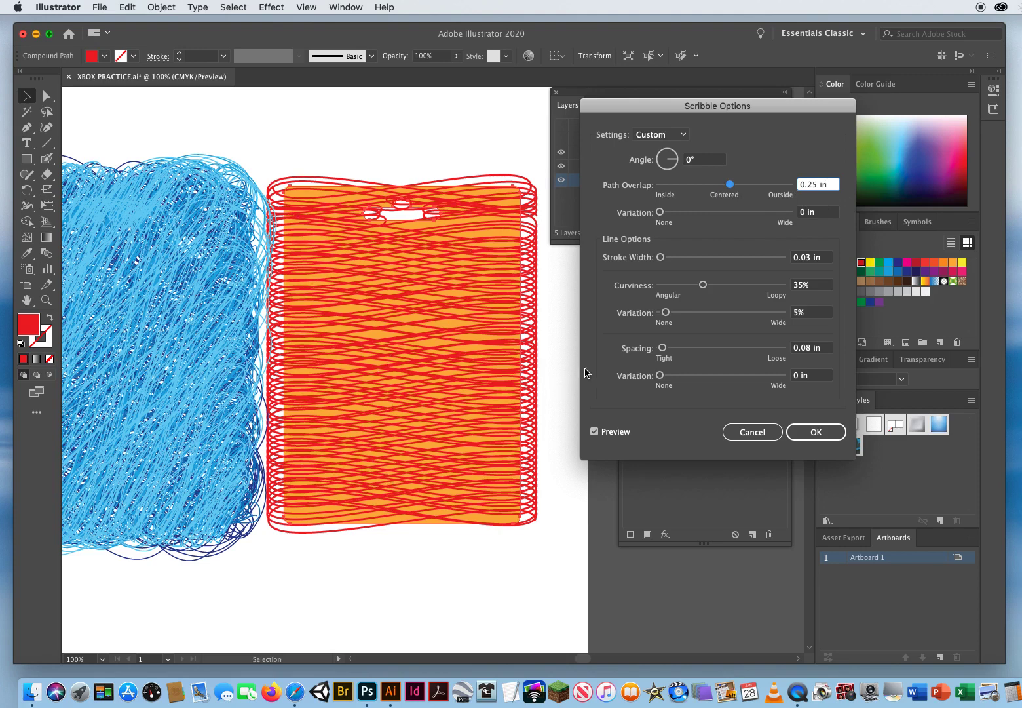
click(661, 259)
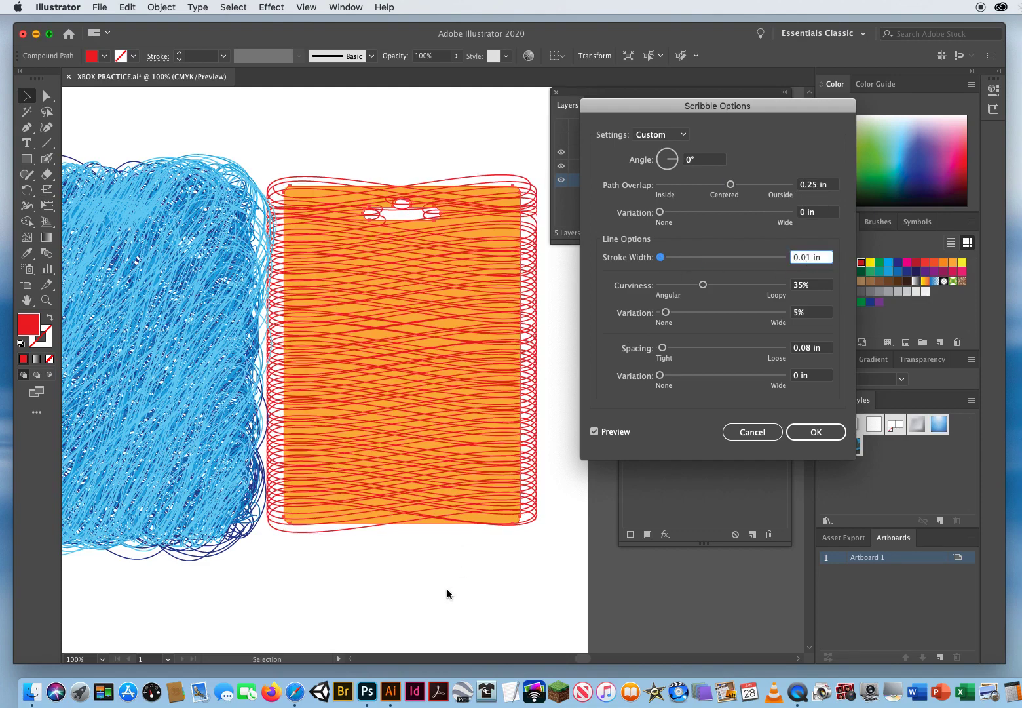
drag(662, 348, 665, 350)
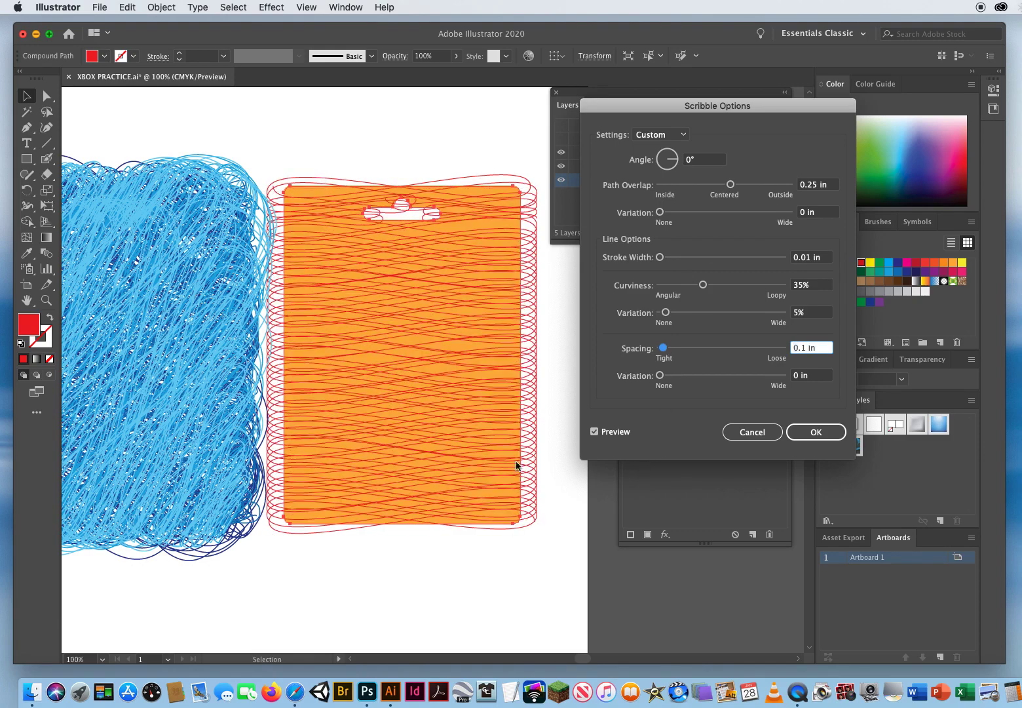
click(816, 432)
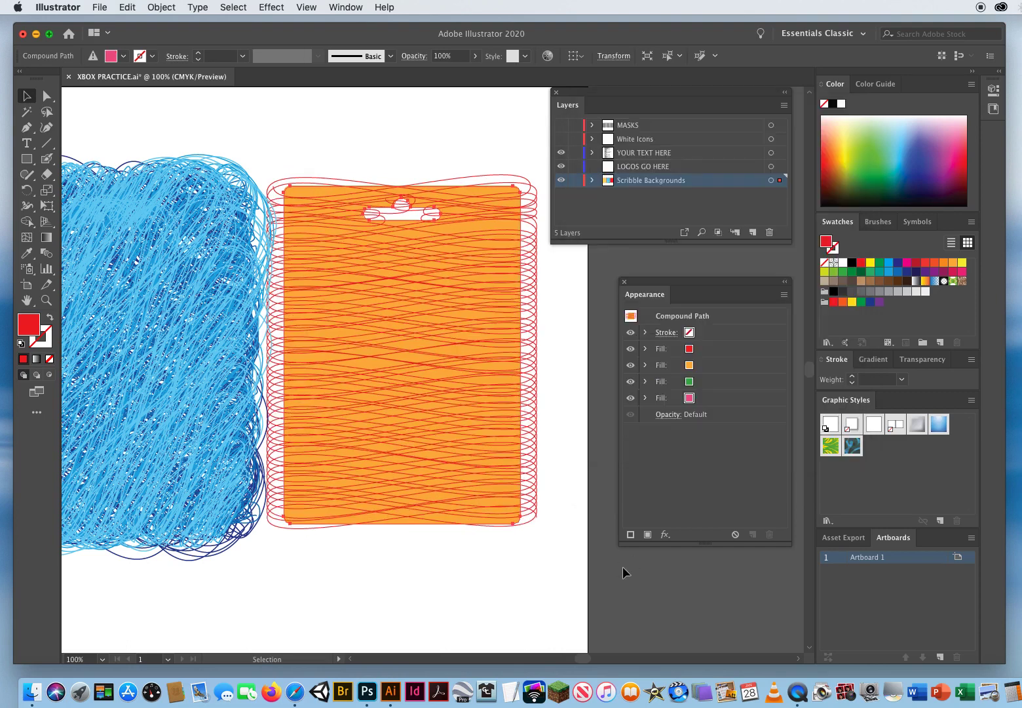
Step: Apply a Zig-zag scribble with about 0.26 in path overlap to the orange fill
click(712, 367)
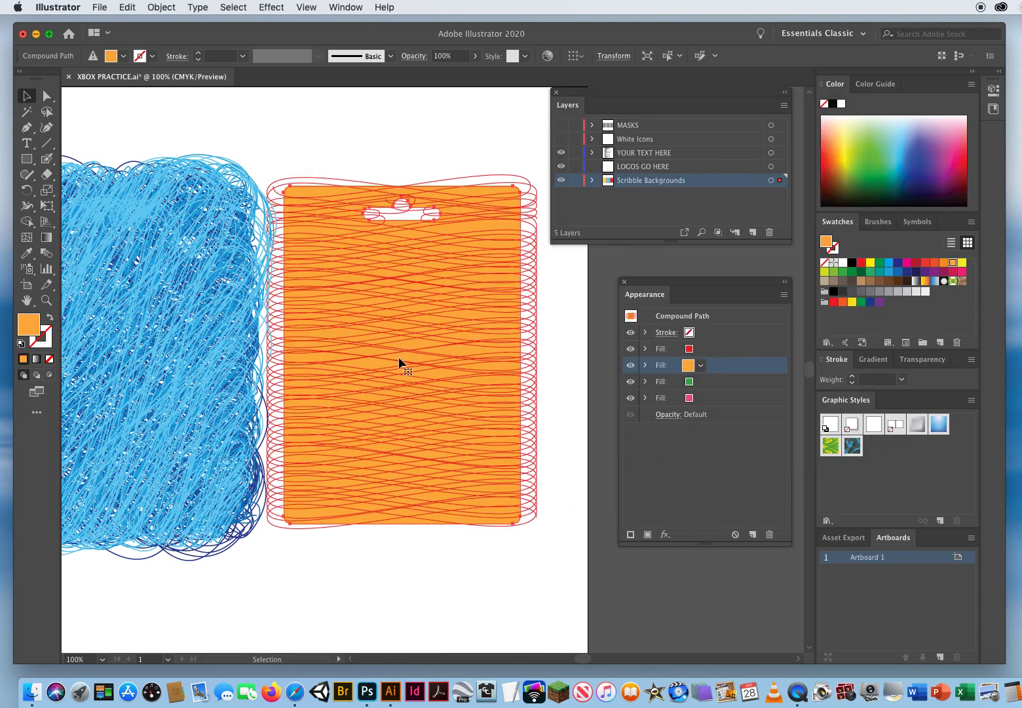
click(271, 7)
mouse_move(305, 177)
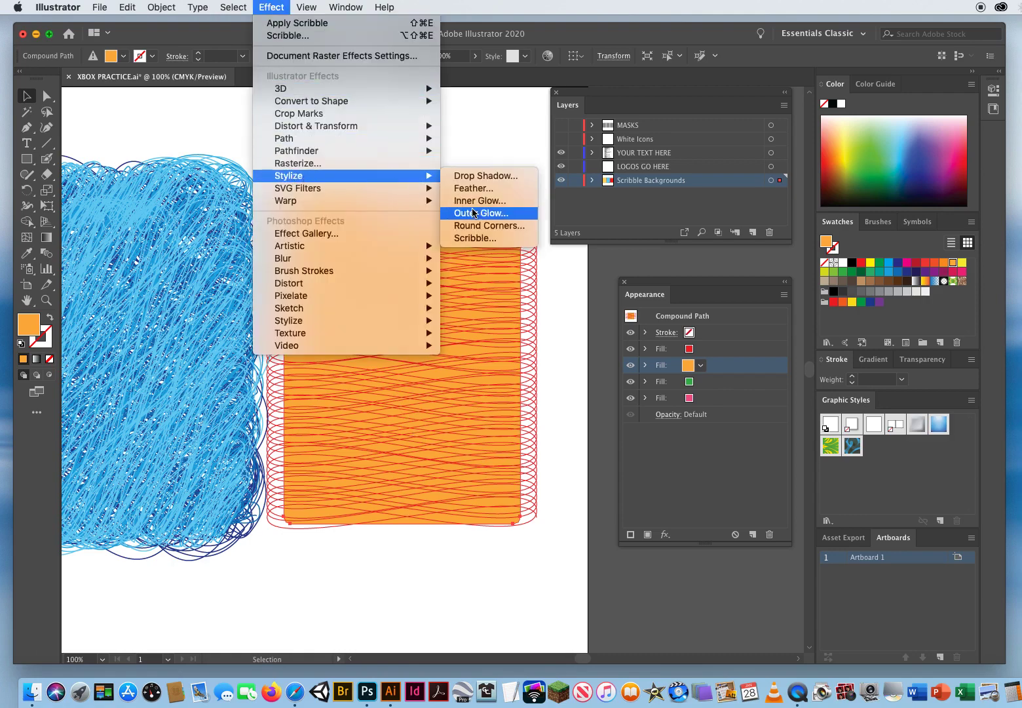
click(475, 238)
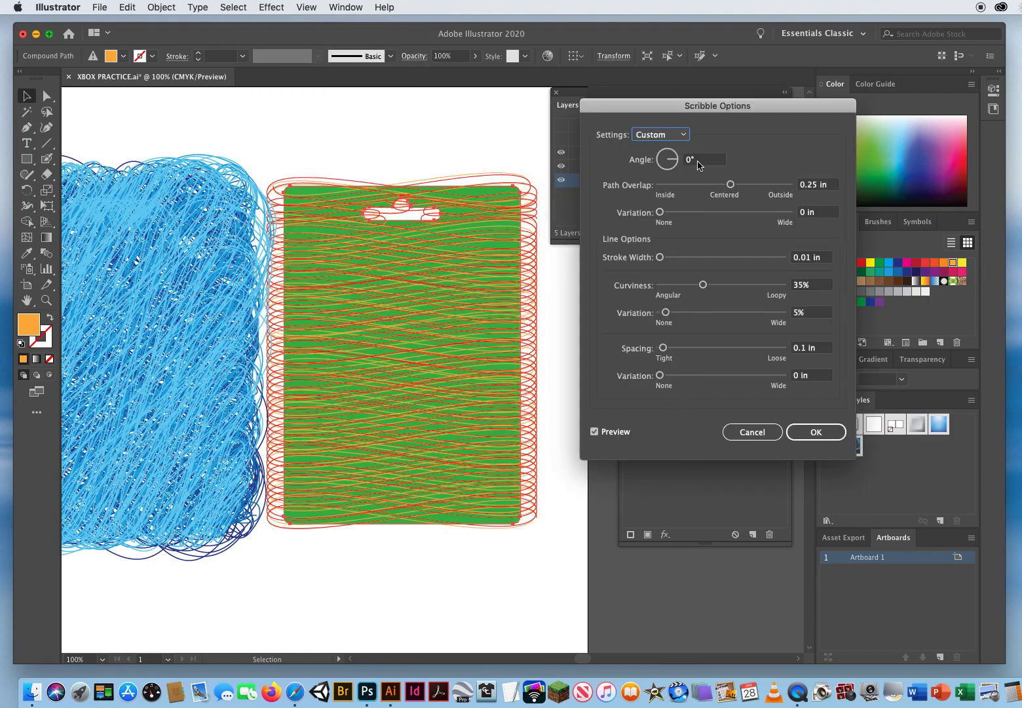
click(664, 136)
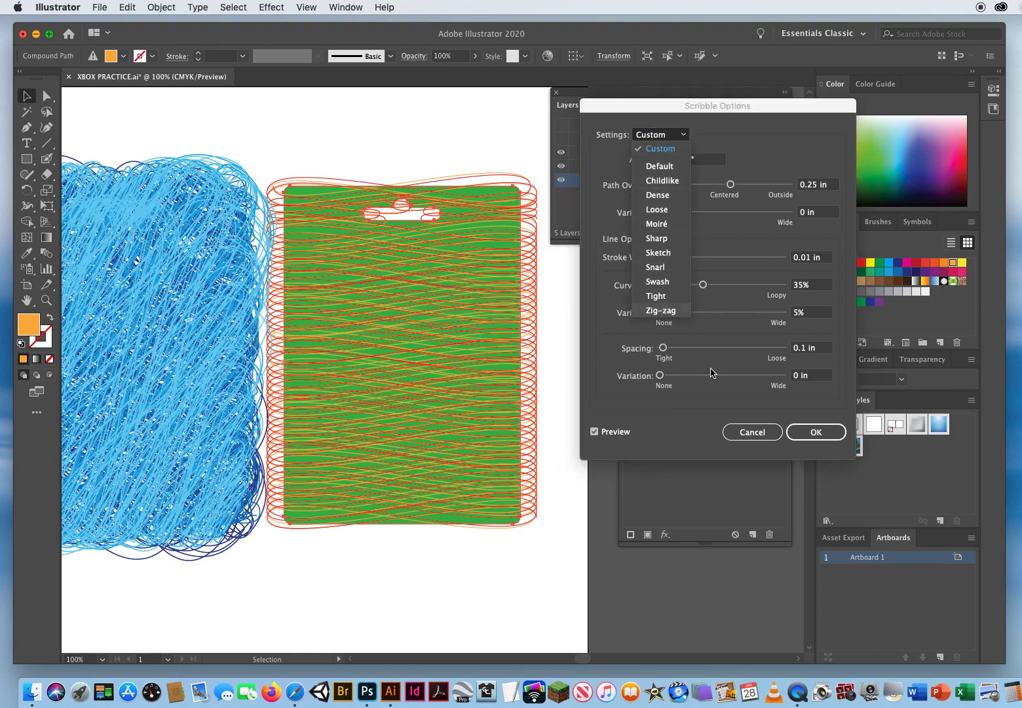
click(665, 310)
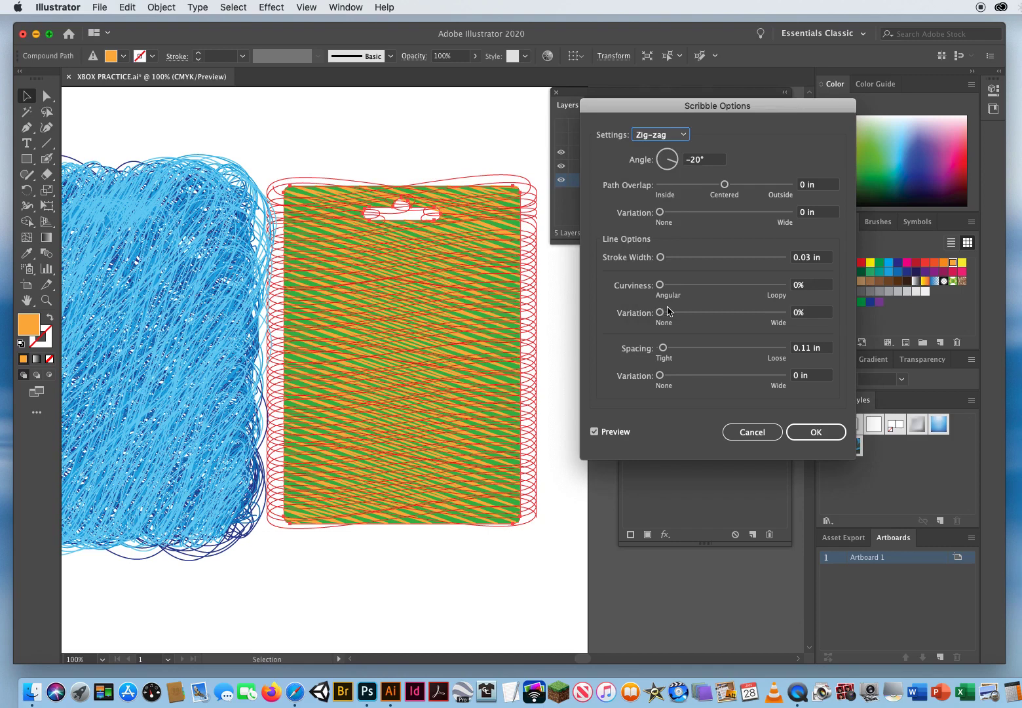
drag(725, 187, 731, 189)
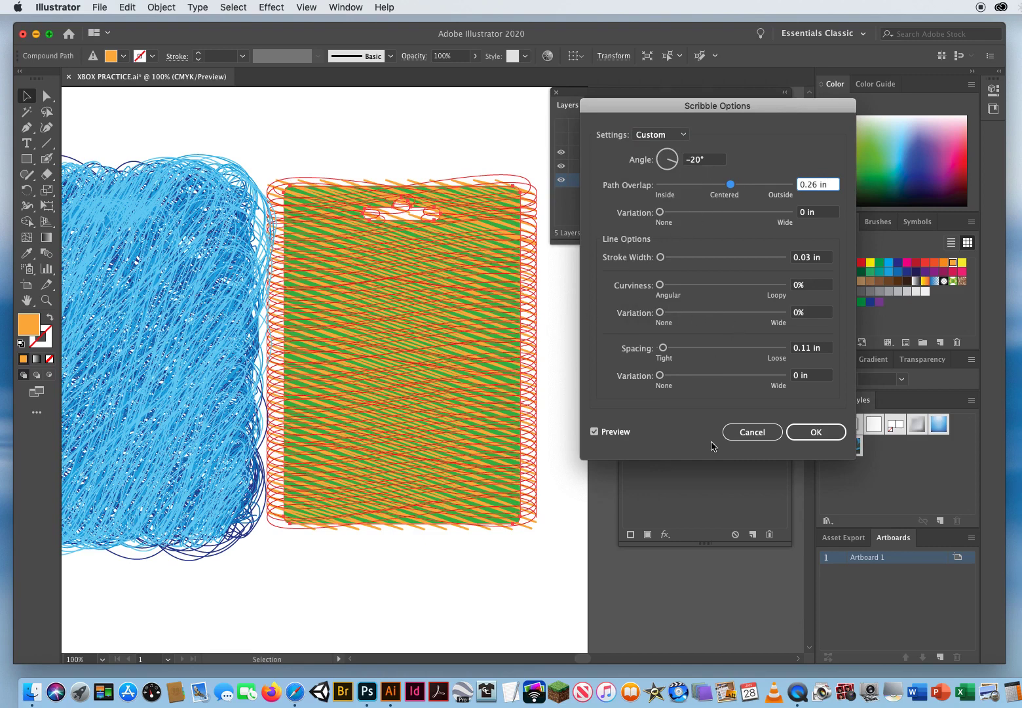
click(815, 432)
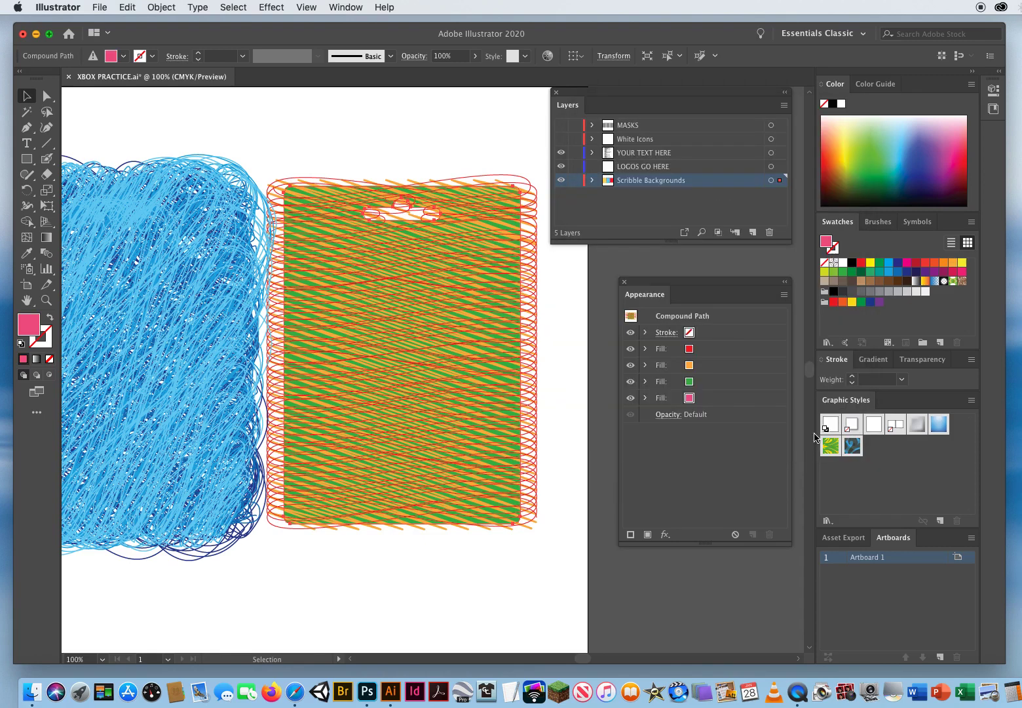
Step: Apply a Snarl scribble with 0.28 in path overlap to the green fill
click(719, 382)
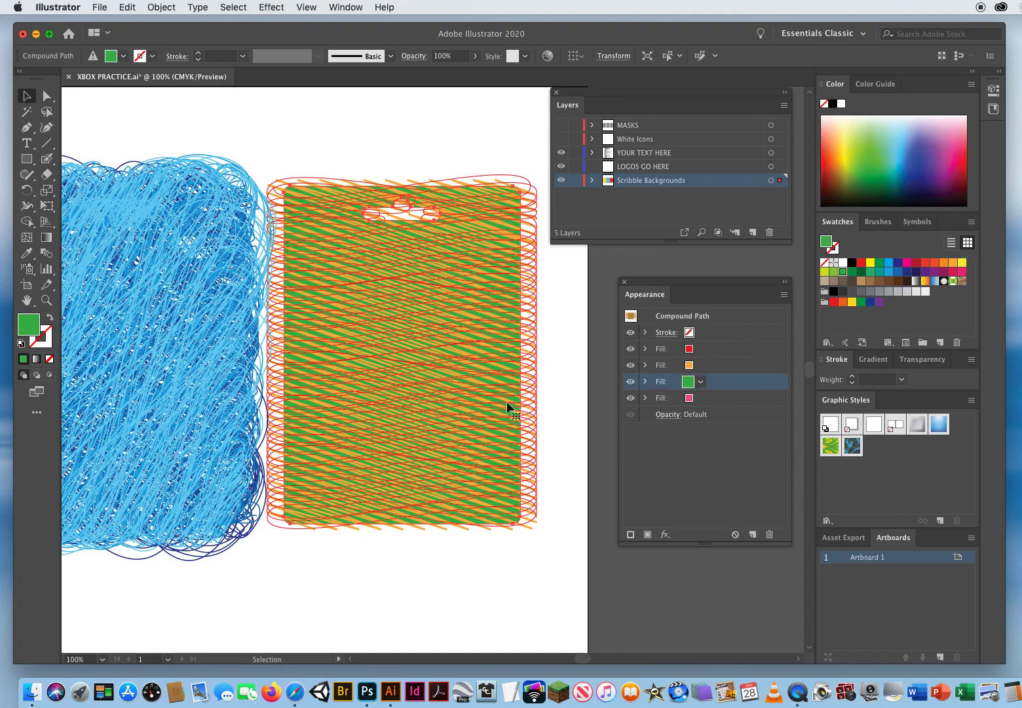
click(272, 7)
mouse_move(293, 178)
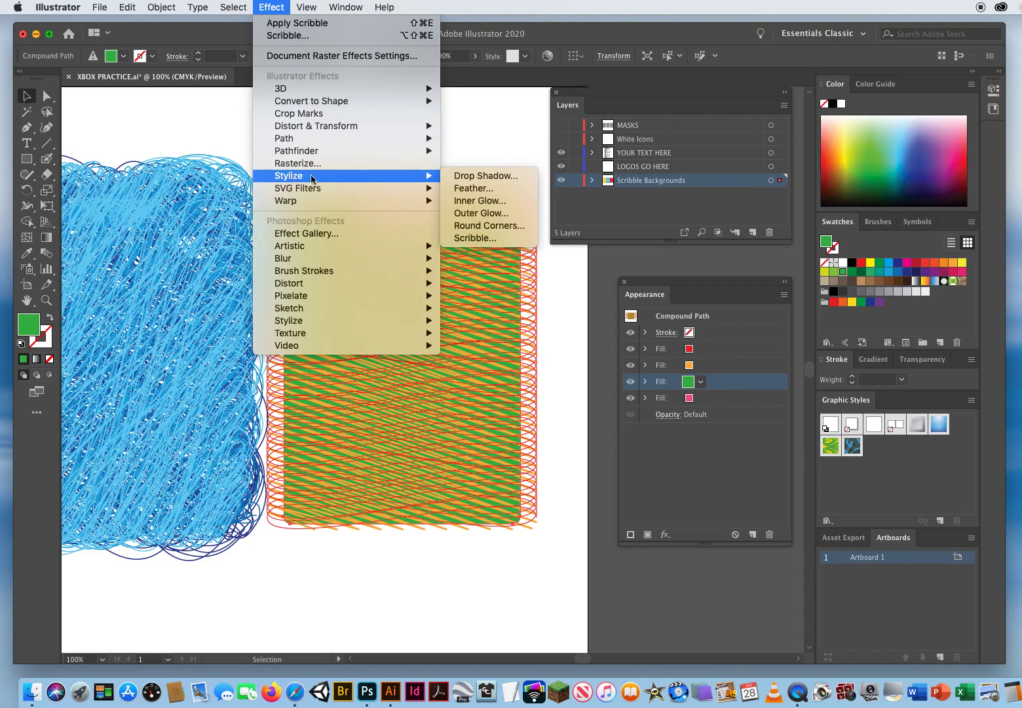
click(499, 240)
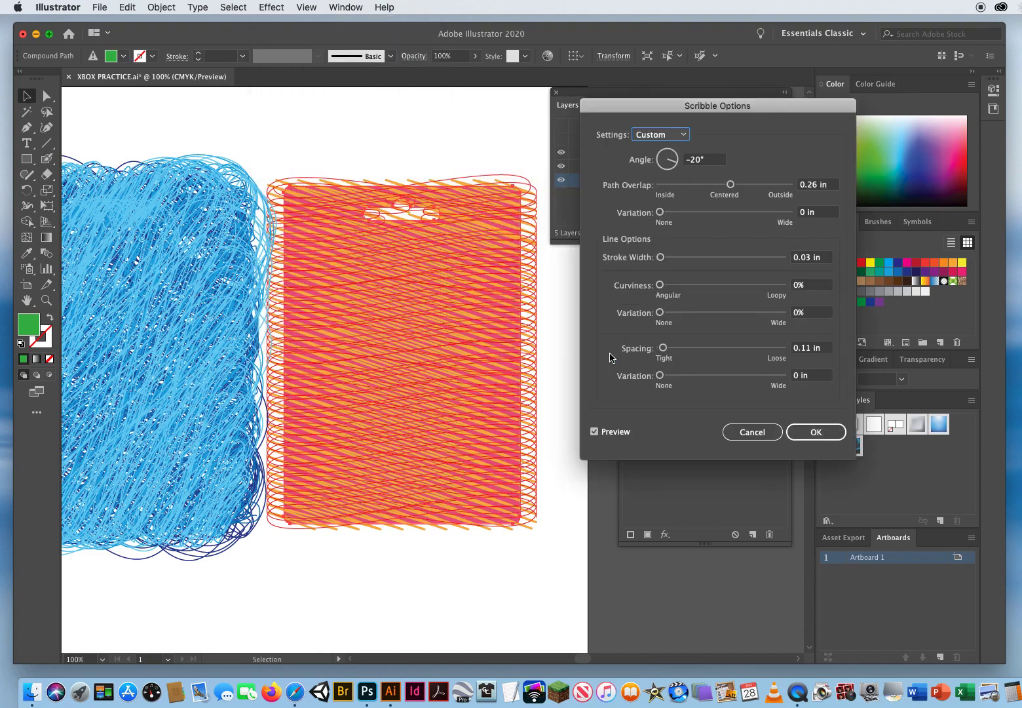
click(657, 135)
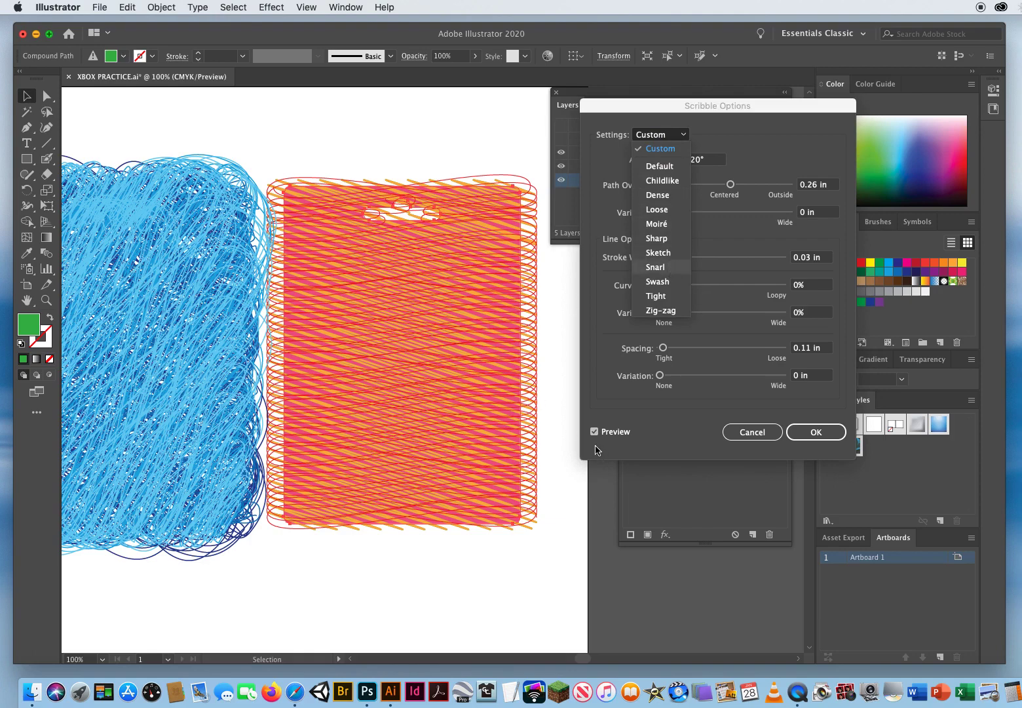
key(Return)
drag(724, 184, 731, 189)
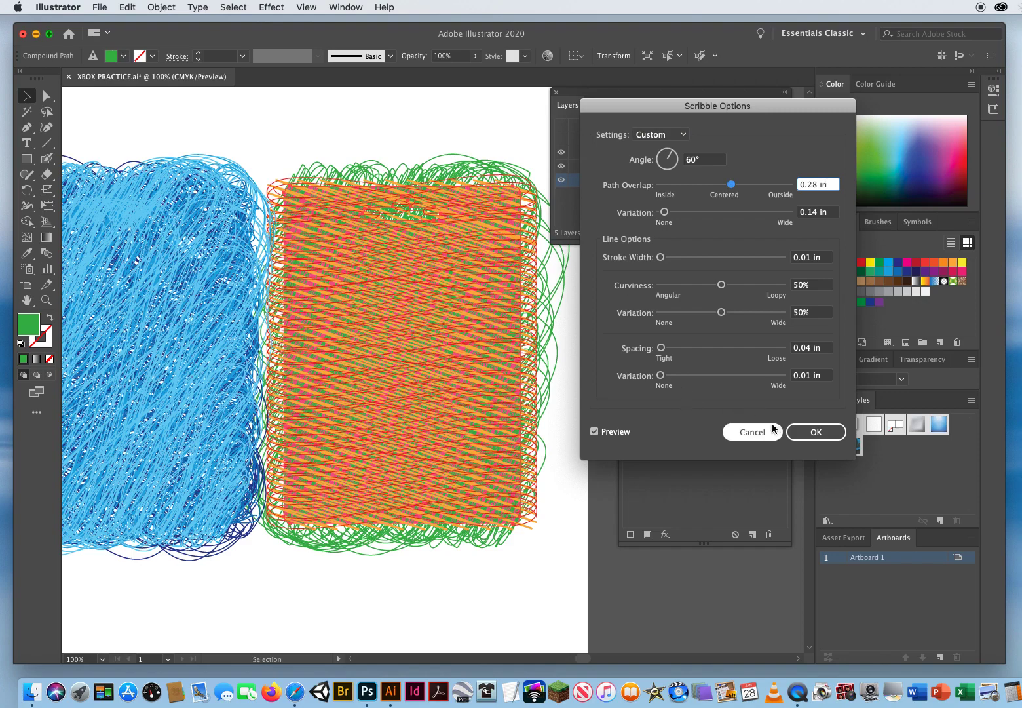
click(810, 431)
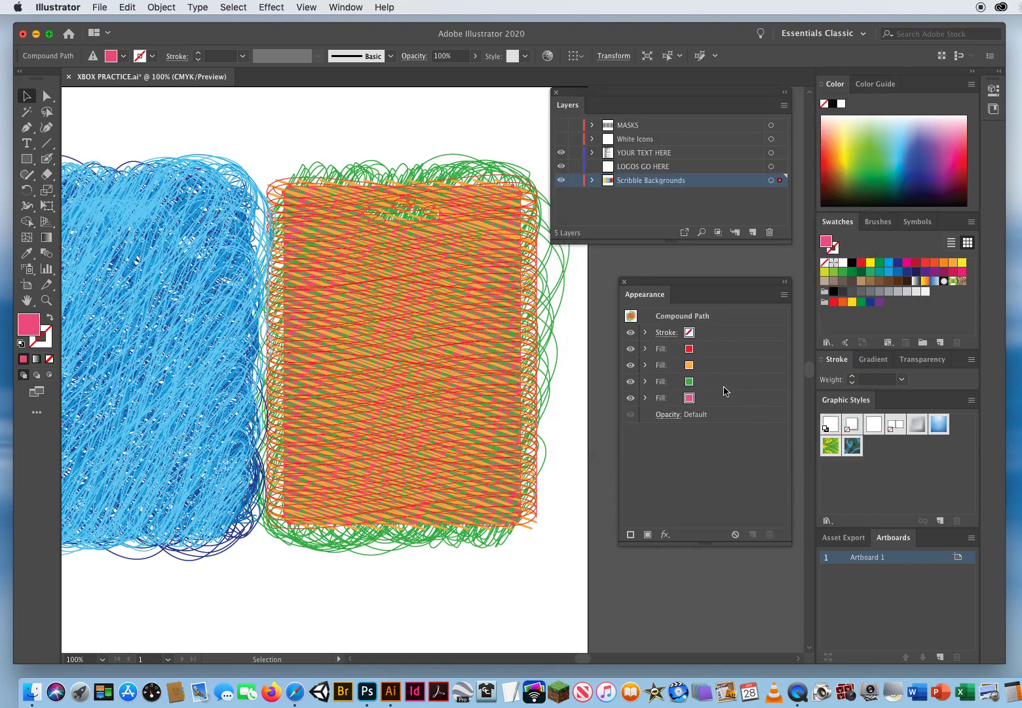
Step: Apply a Sketch scribble with 0.31 in path overlap to the pink fill, then deselect
click(721, 400)
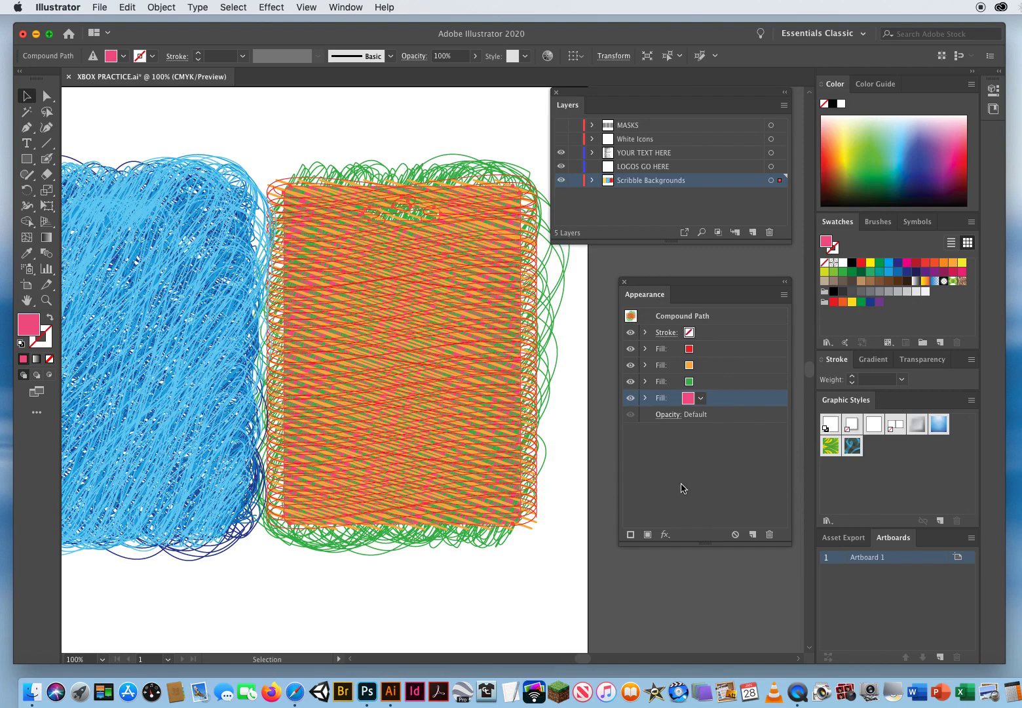
click(270, 8)
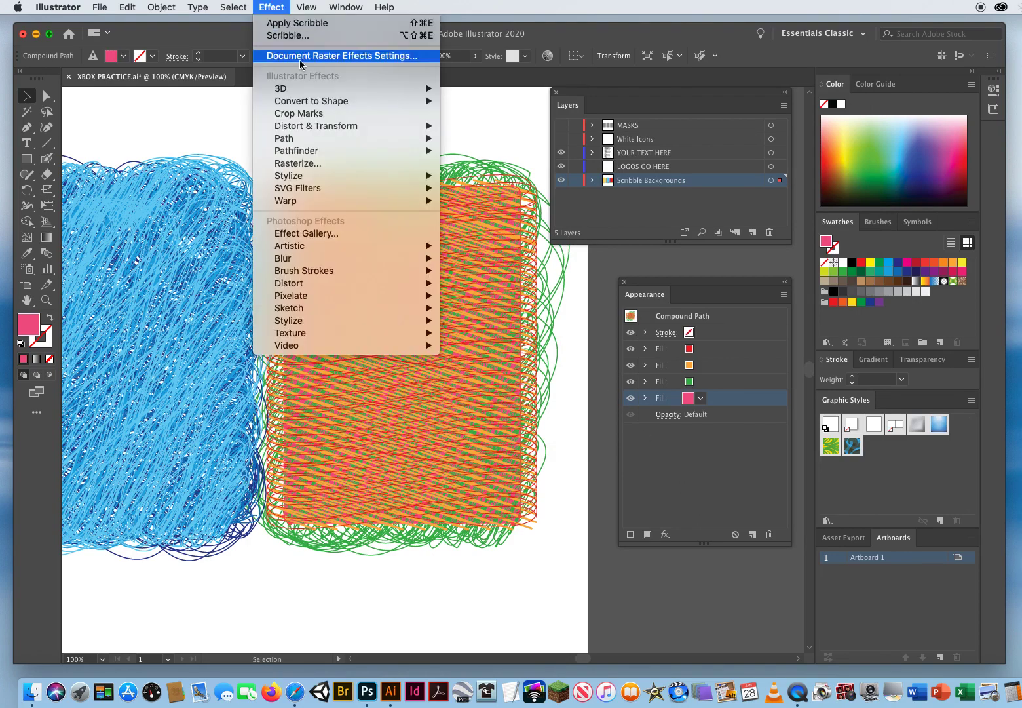
mouse_move(296, 176)
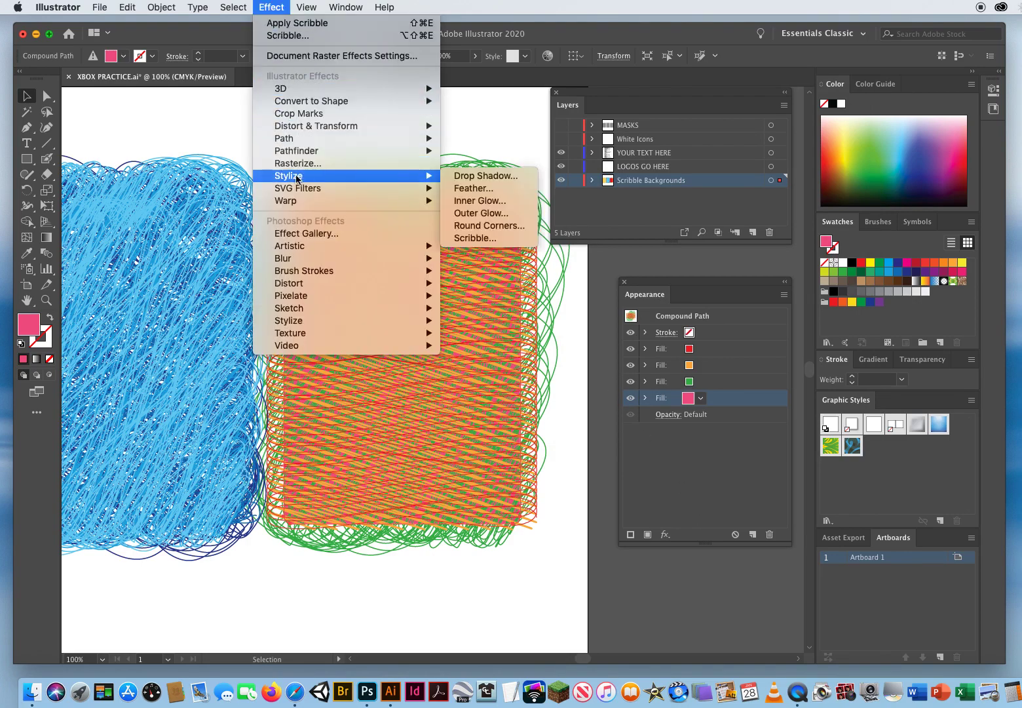
click(485, 240)
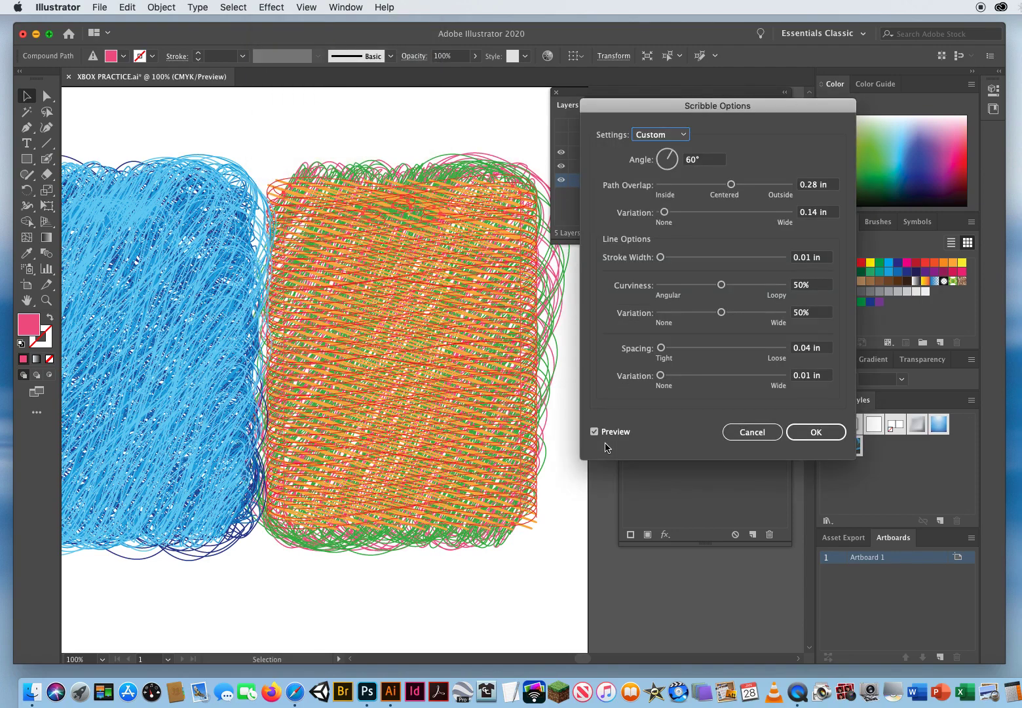
click(668, 135)
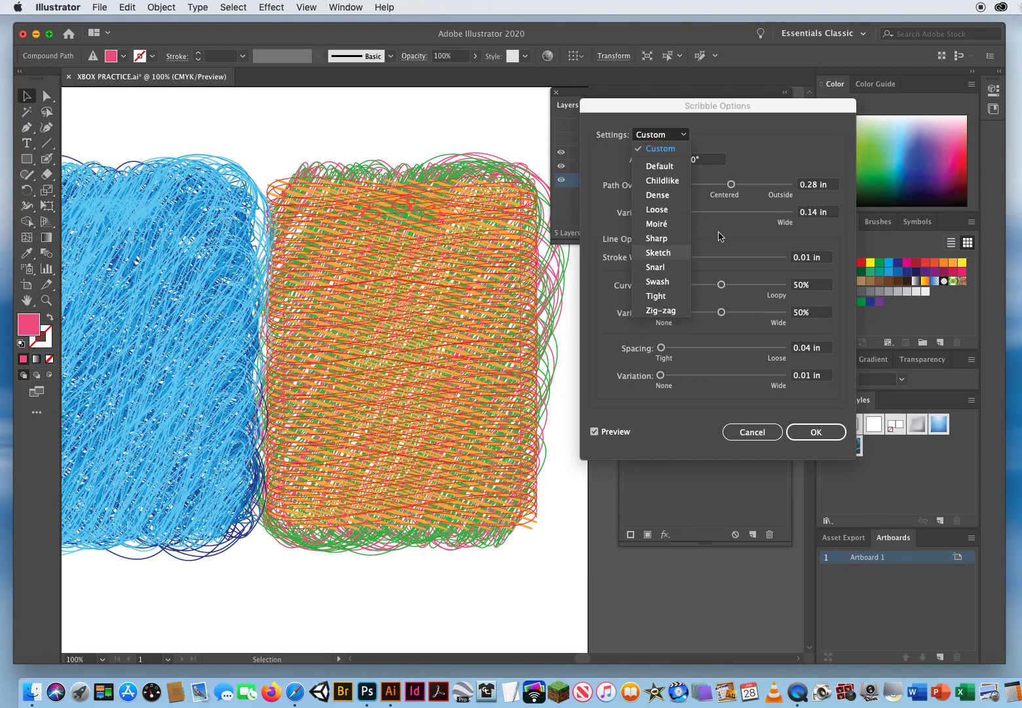
click(658, 252)
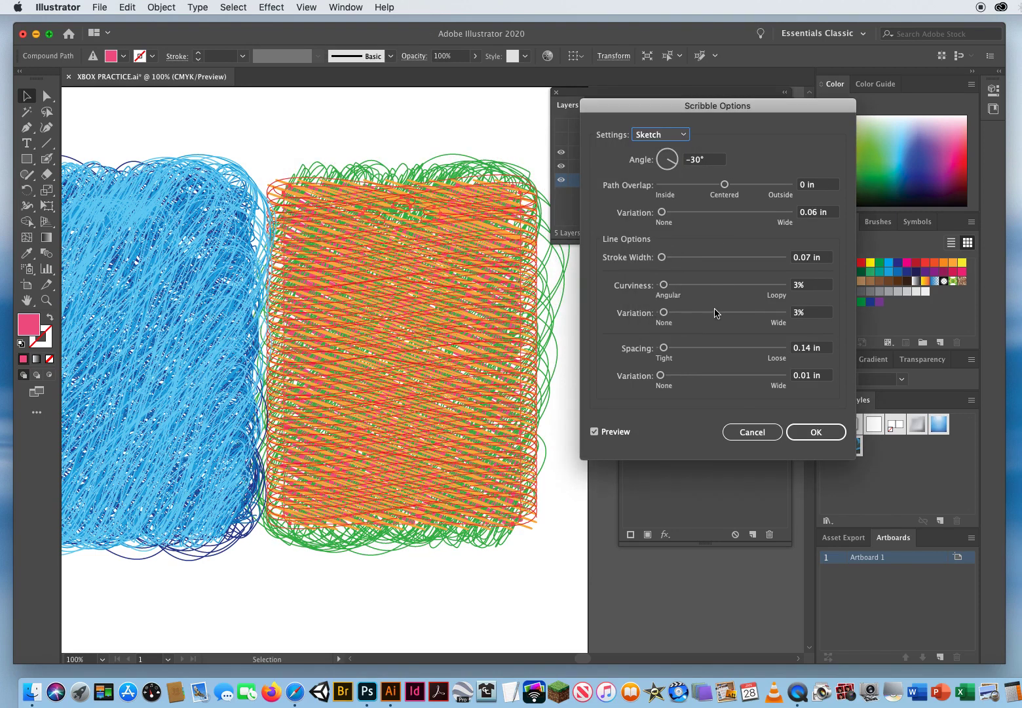
drag(724, 185, 731, 186)
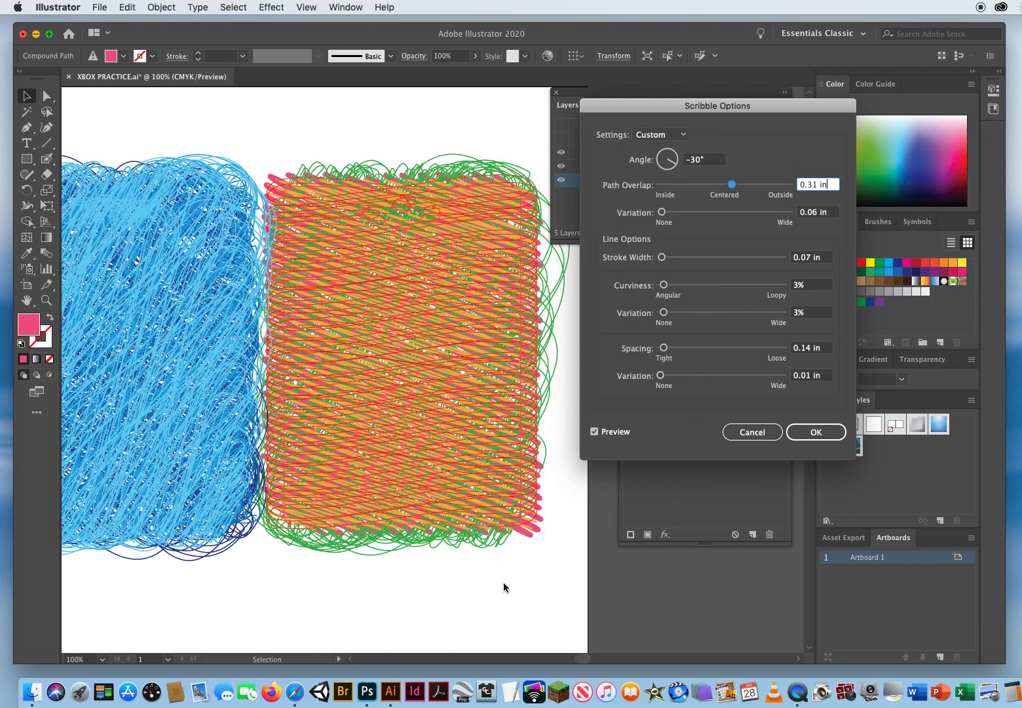
click(816, 431)
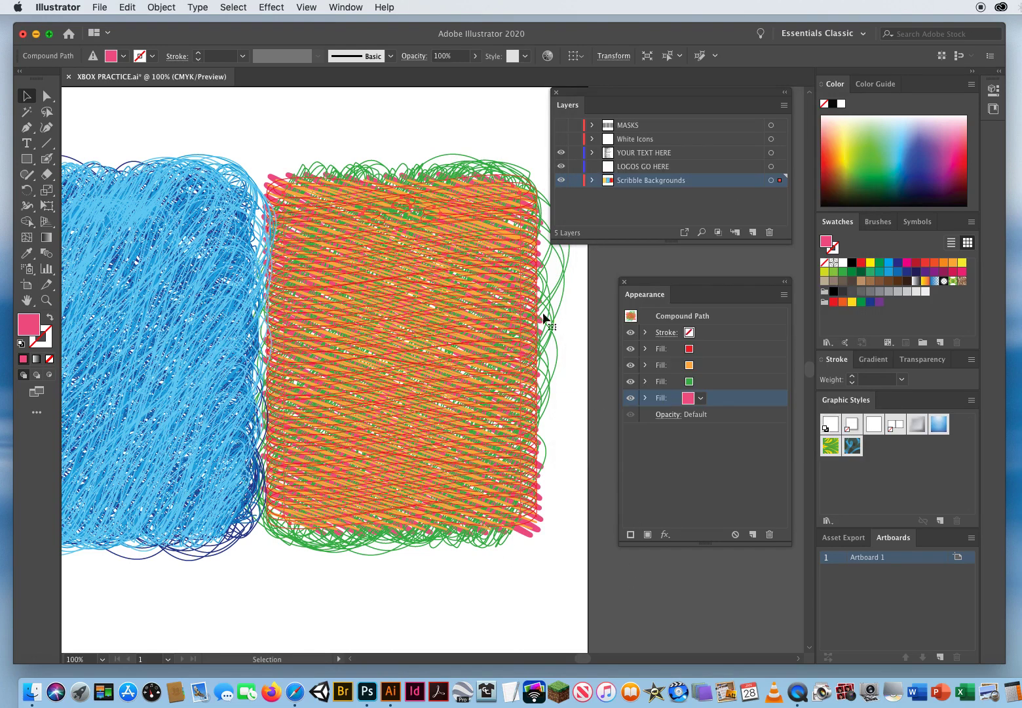
click(253, 138)
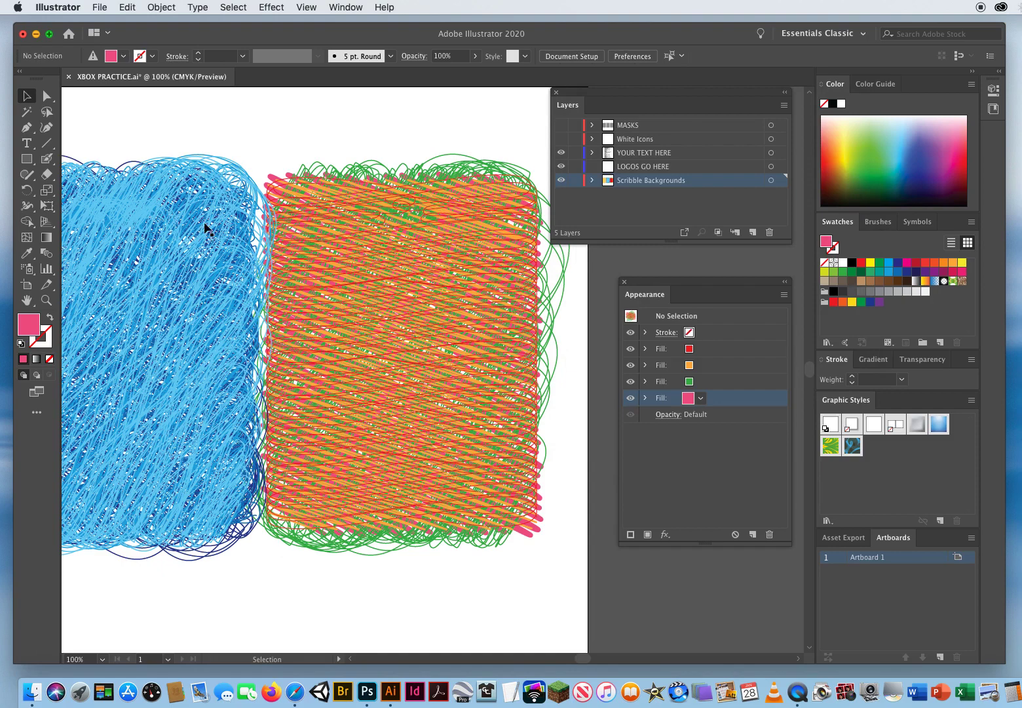
Step: Zoom out to 66.67% so the orange, blue and orange-green scribble cards all show
click(47, 301)
alt+click(342, 355)
scroll(255, 411, left, 5)
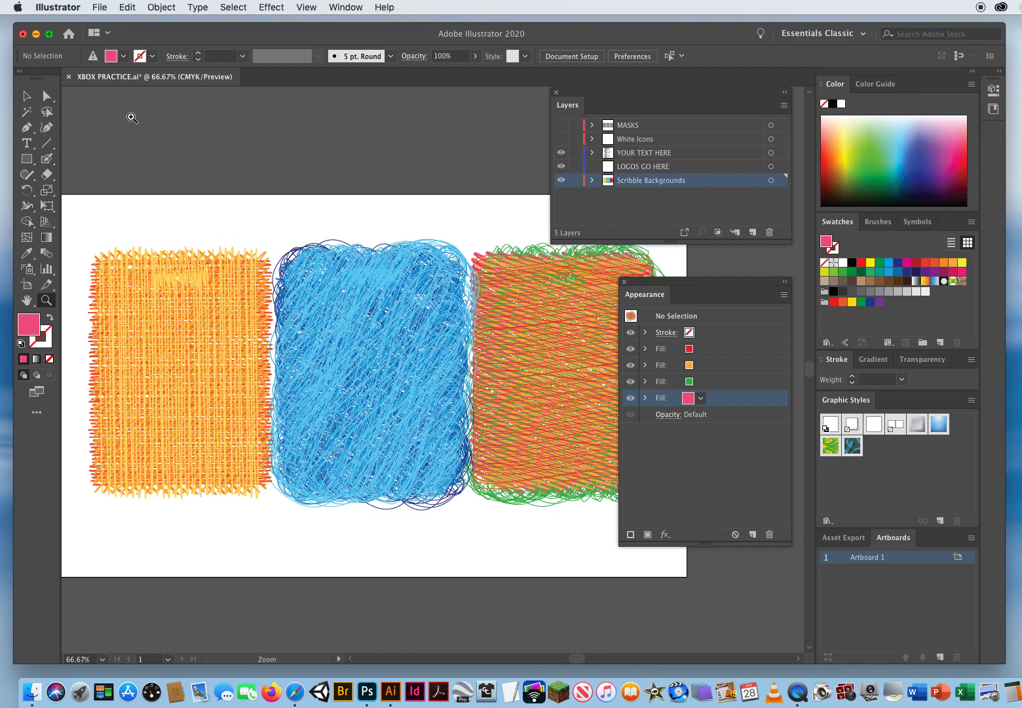
Step: Move the Appearance panel off the artwork and select the orange scribble card
click(27, 96)
drag(654, 282, 717, 285)
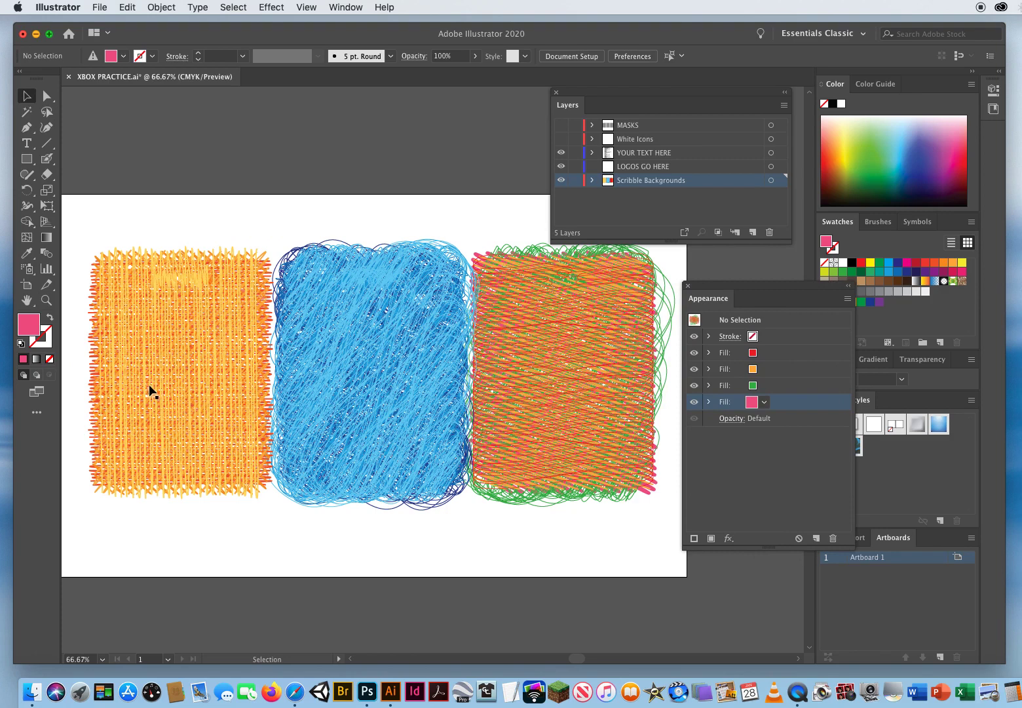
click(151, 310)
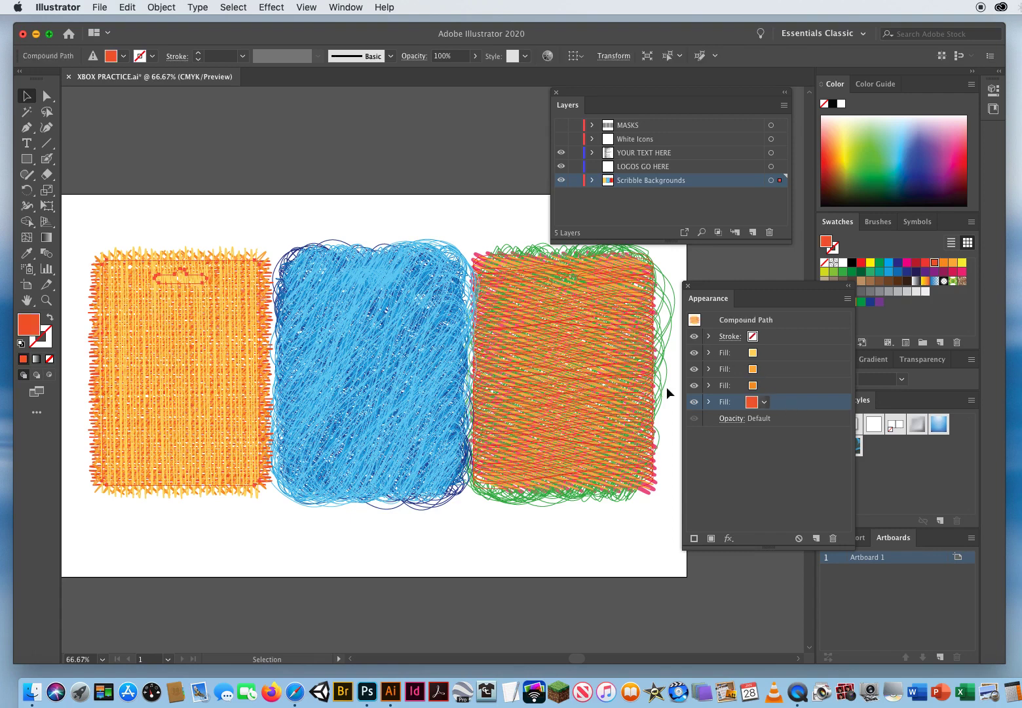
Step: Pick the orange card's top light-orange Fill row in Appearance, leaving Effect > Stylize unapplied
click(271, 7)
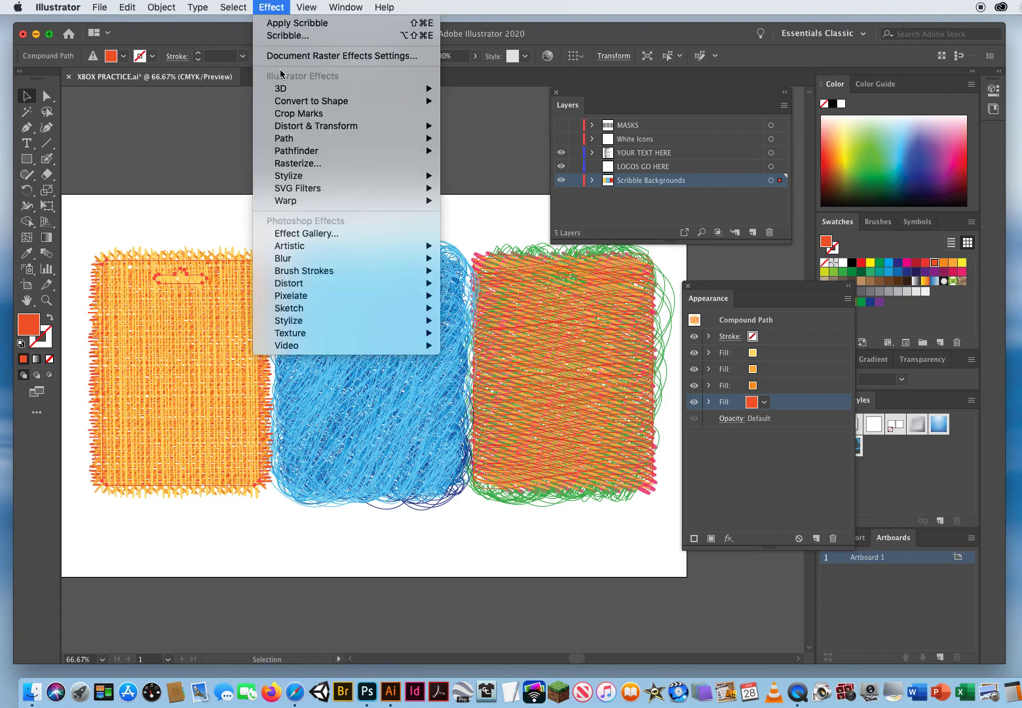
mouse_move(293, 181)
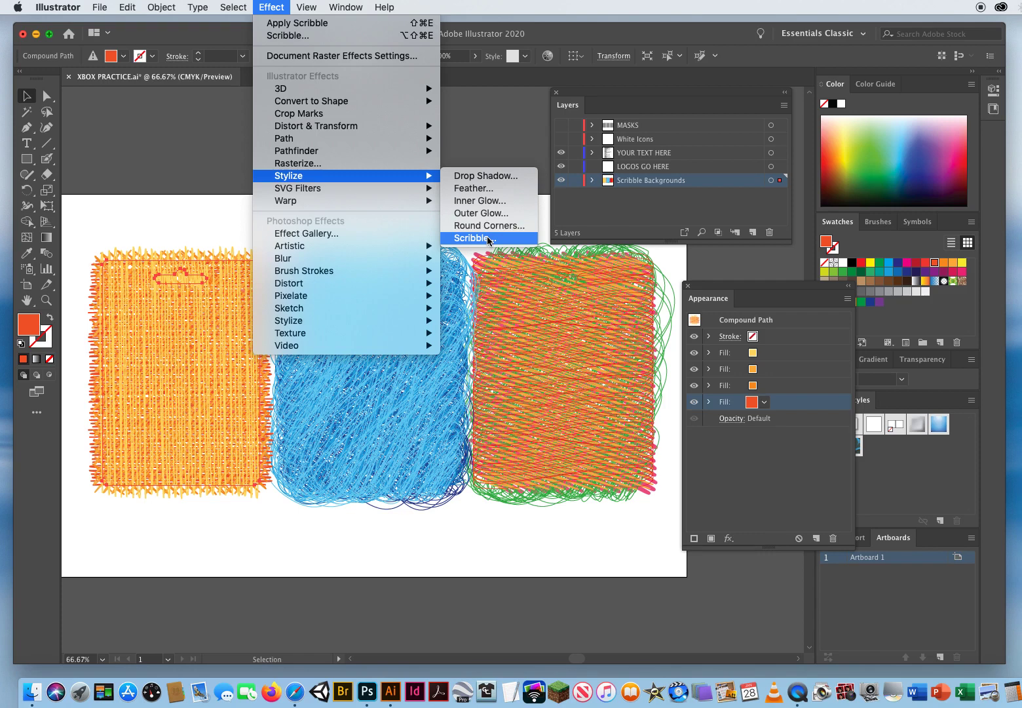
click(479, 134)
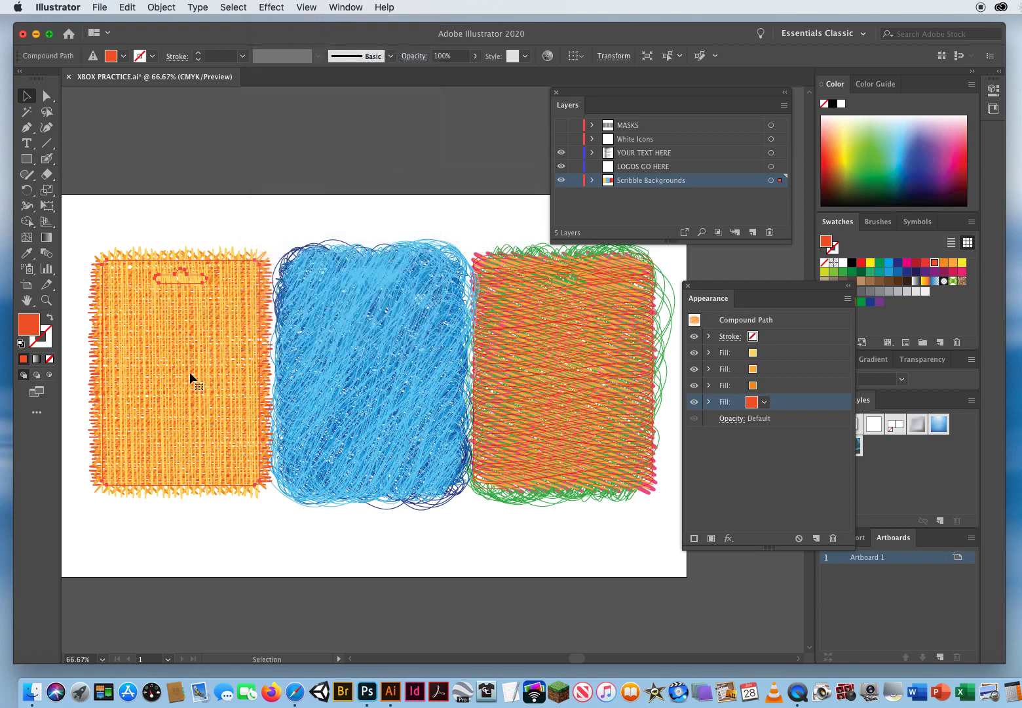
click(789, 353)
drag(164, 271, 197, 284)
drag(133, 215, 201, 339)
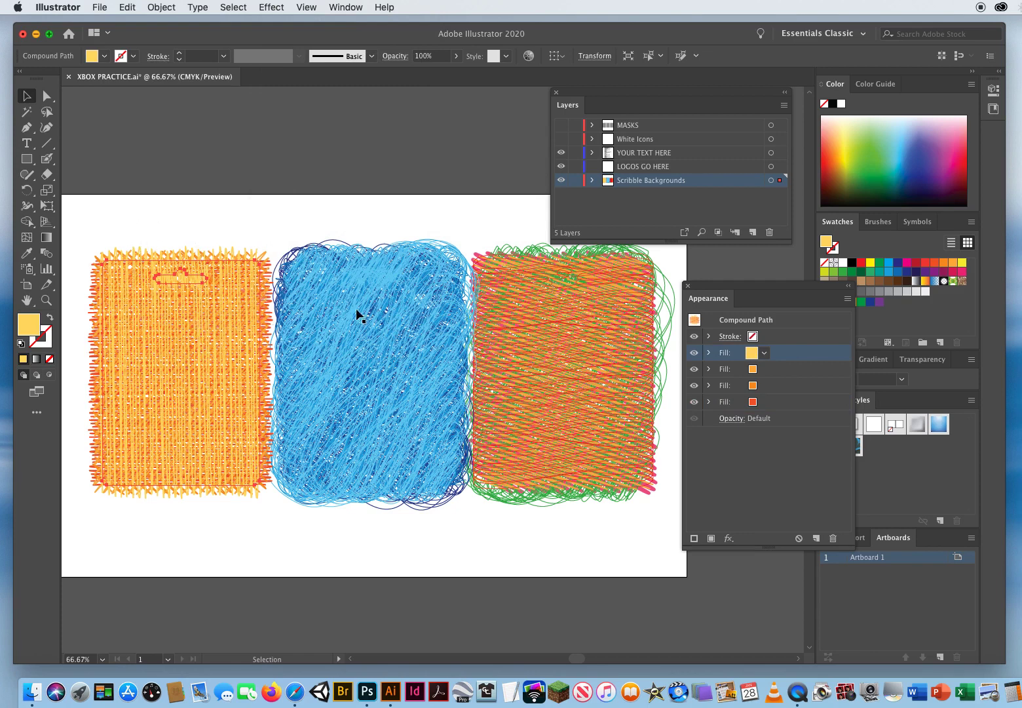
Step: Change the top fill's Scribble effect spacing to 0.24 in and collapse the Fill row
click(710, 354)
click(790, 375)
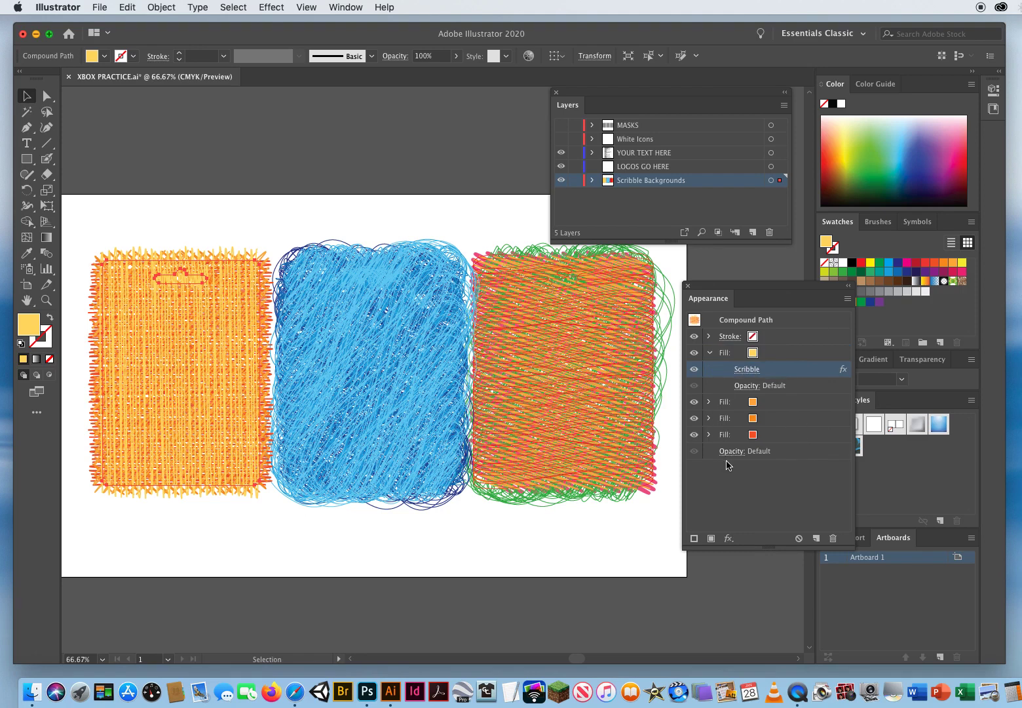
click(748, 371)
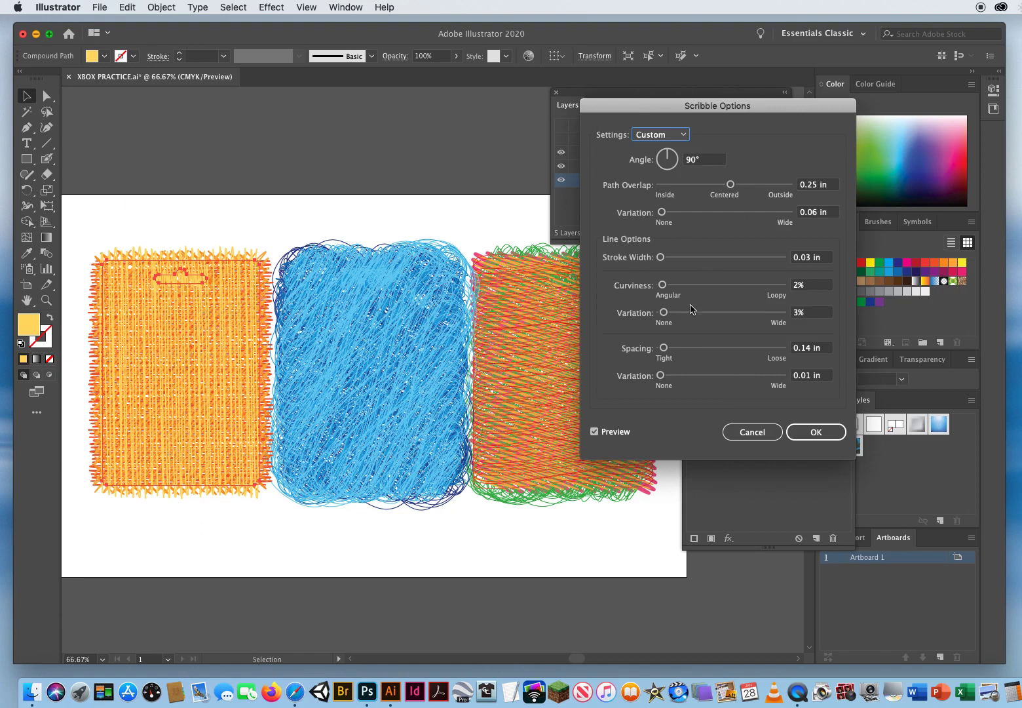
drag(664, 347, 669, 350)
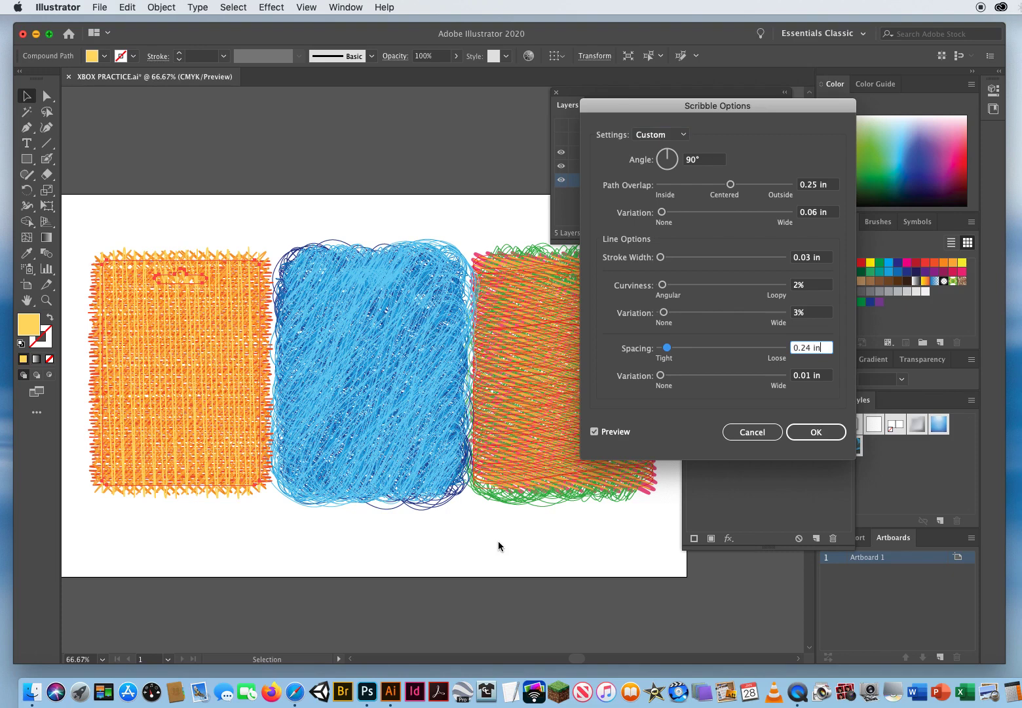
click(809, 430)
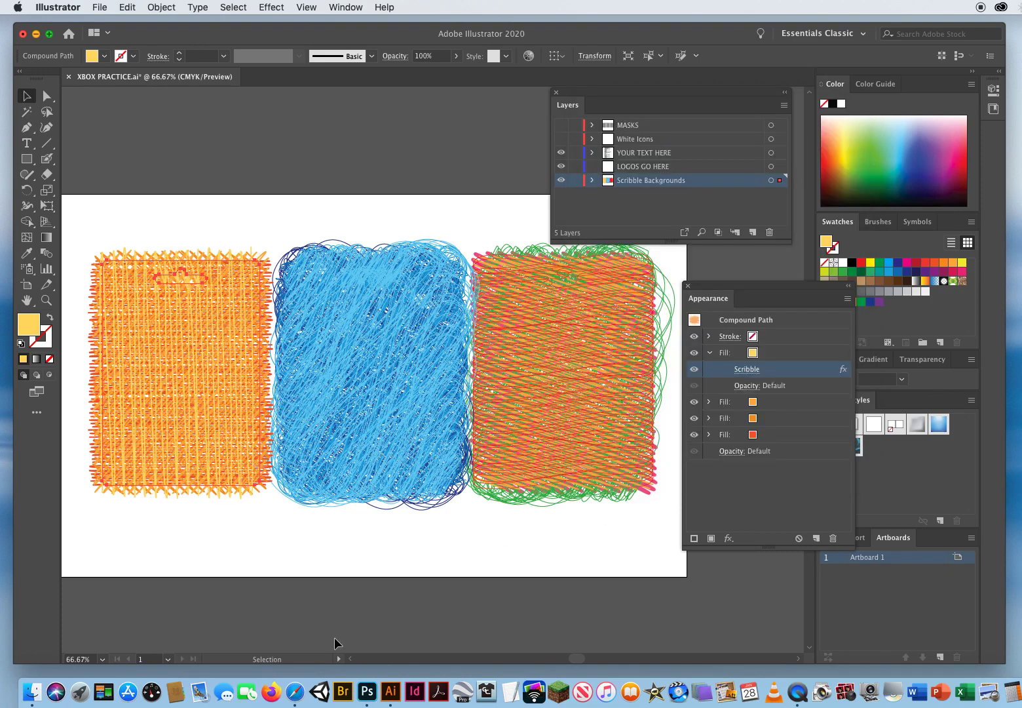
click(709, 354)
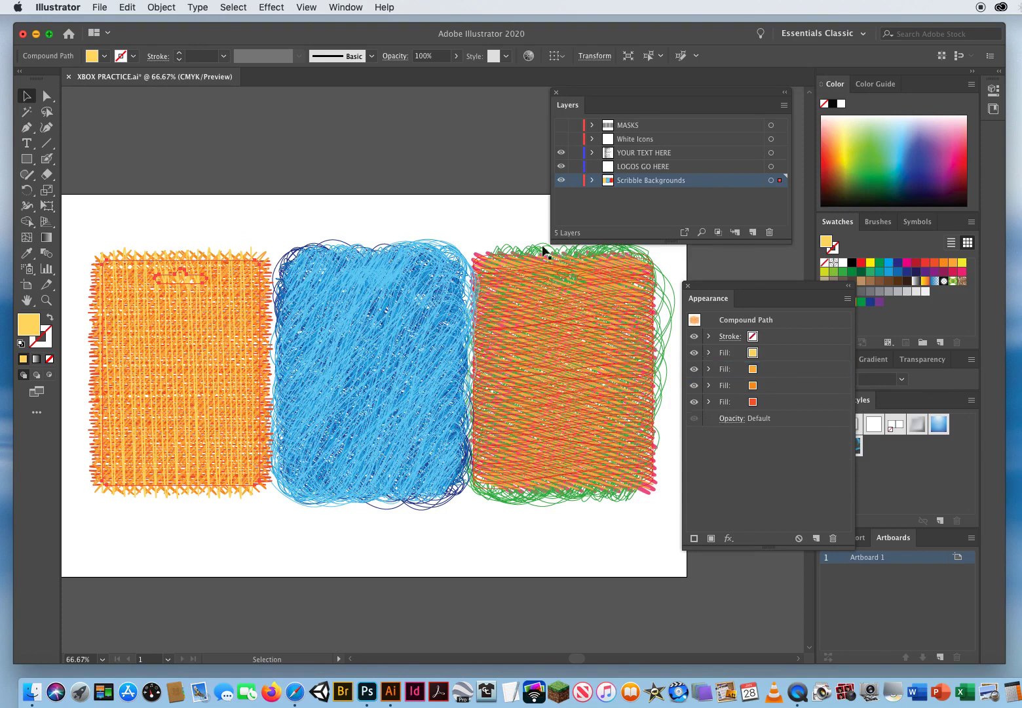
Step: Drag the right card's green fill above its red, orange and pink fills, then deselect
click(551, 313)
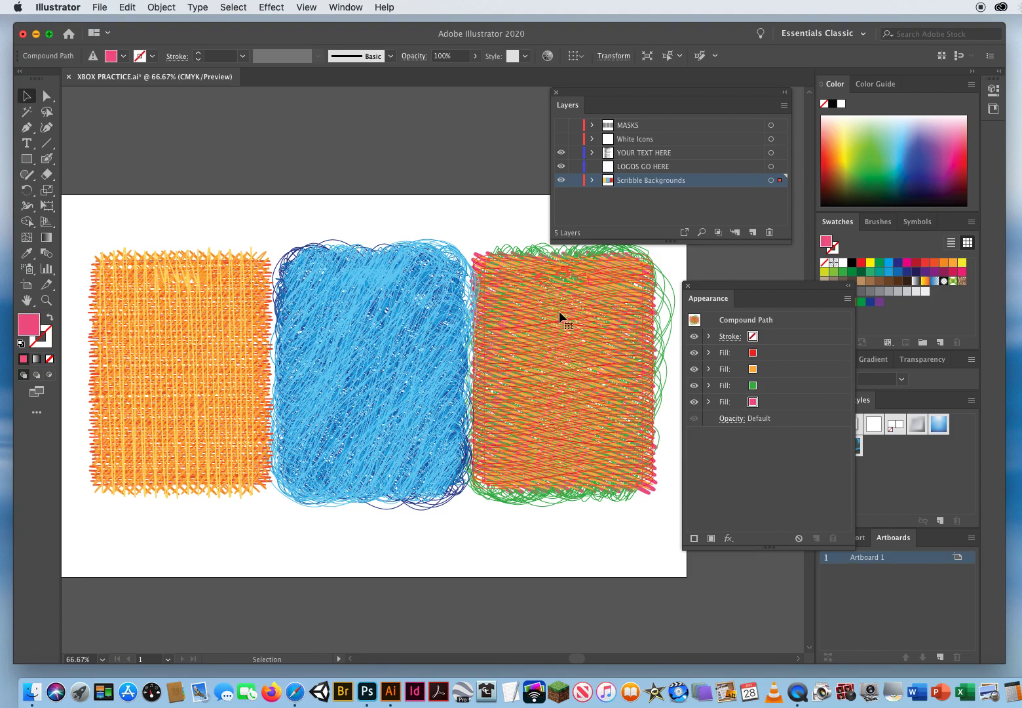
click(780, 387)
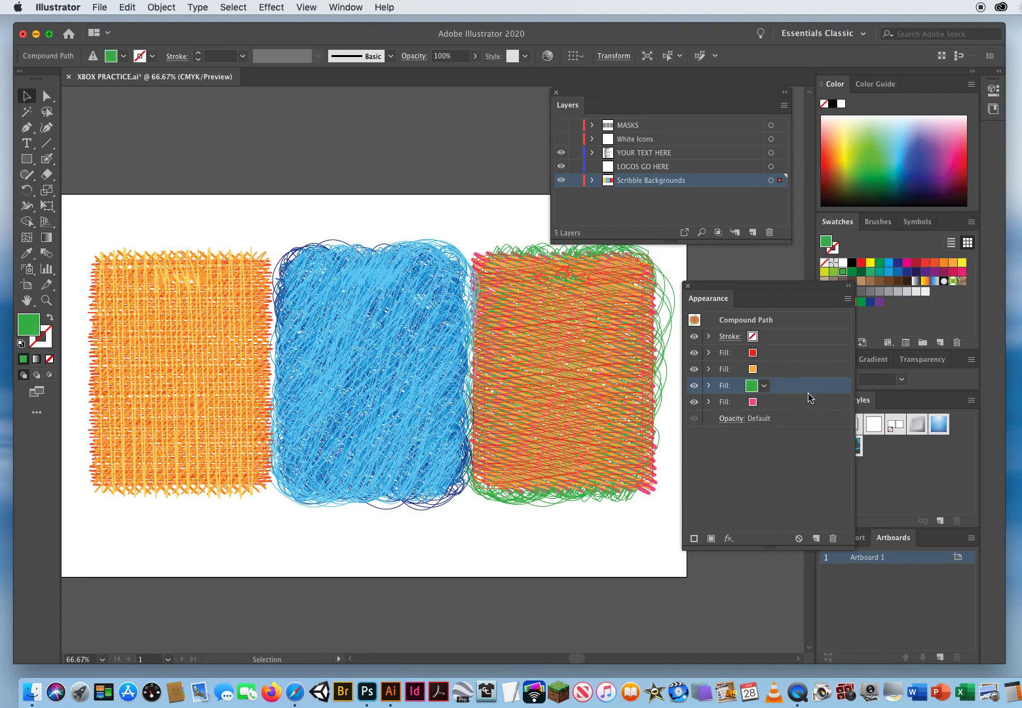
drag(781, 388, 779, 348)
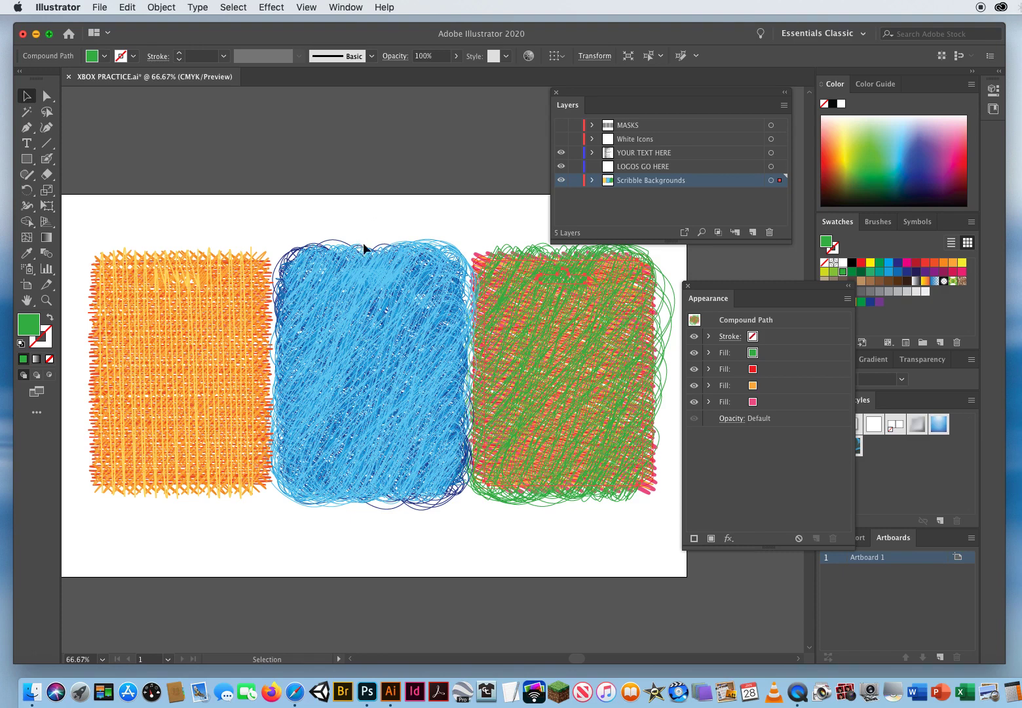
click(405, 218)
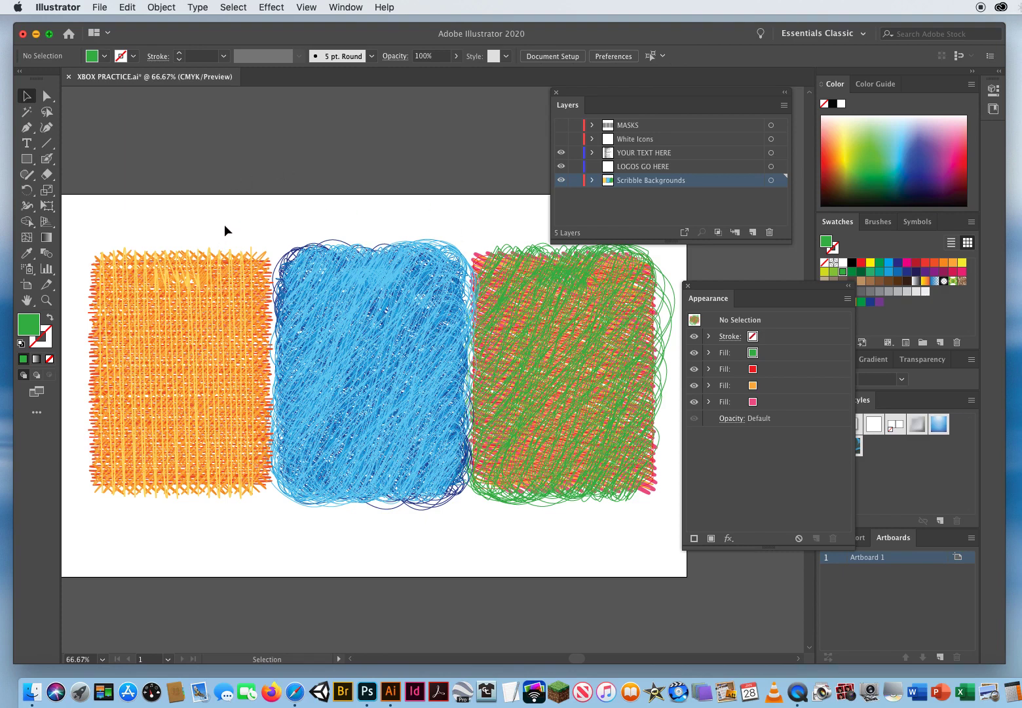
Step: Save As a new .ai file named with the student's name plus 'XBOX Cards', accepting default options
click(99, 8)
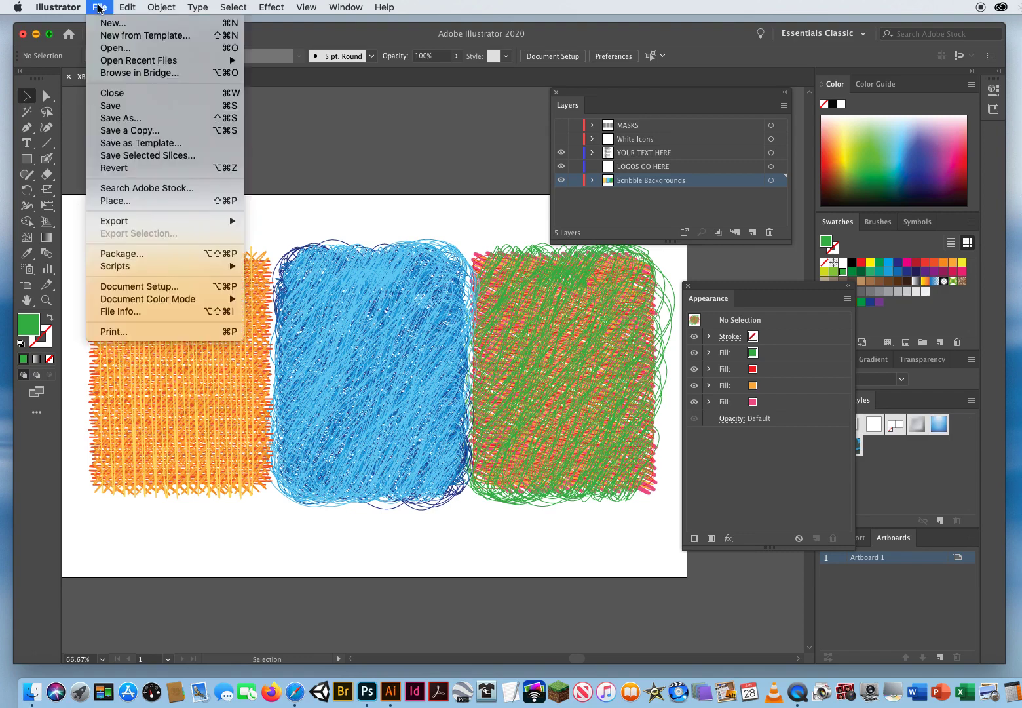
click(116, 119)
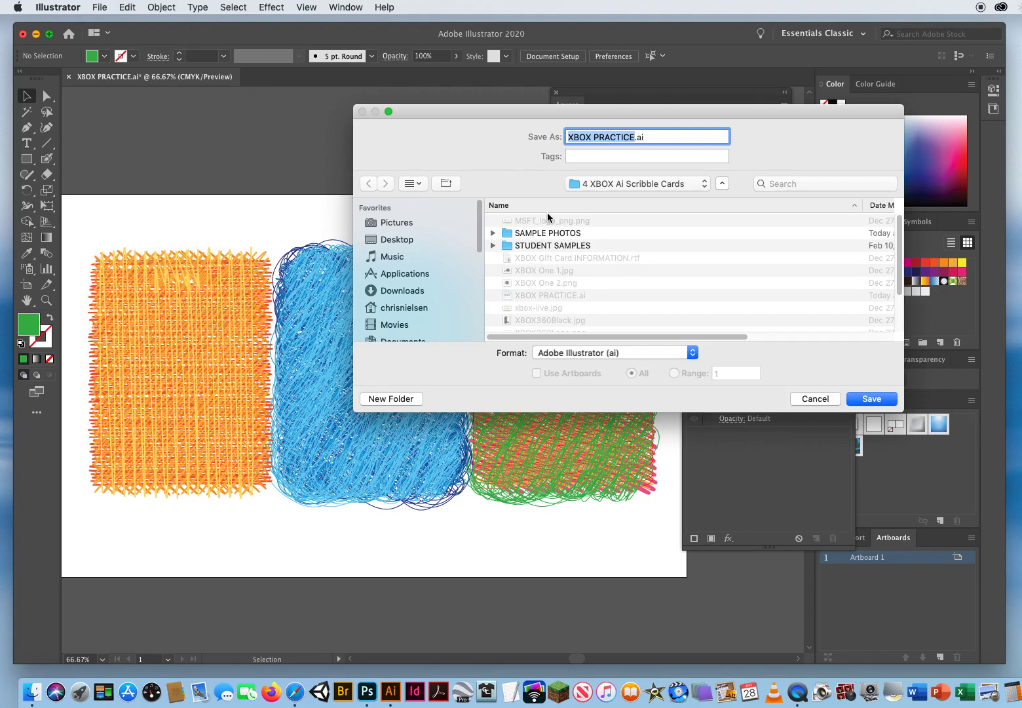
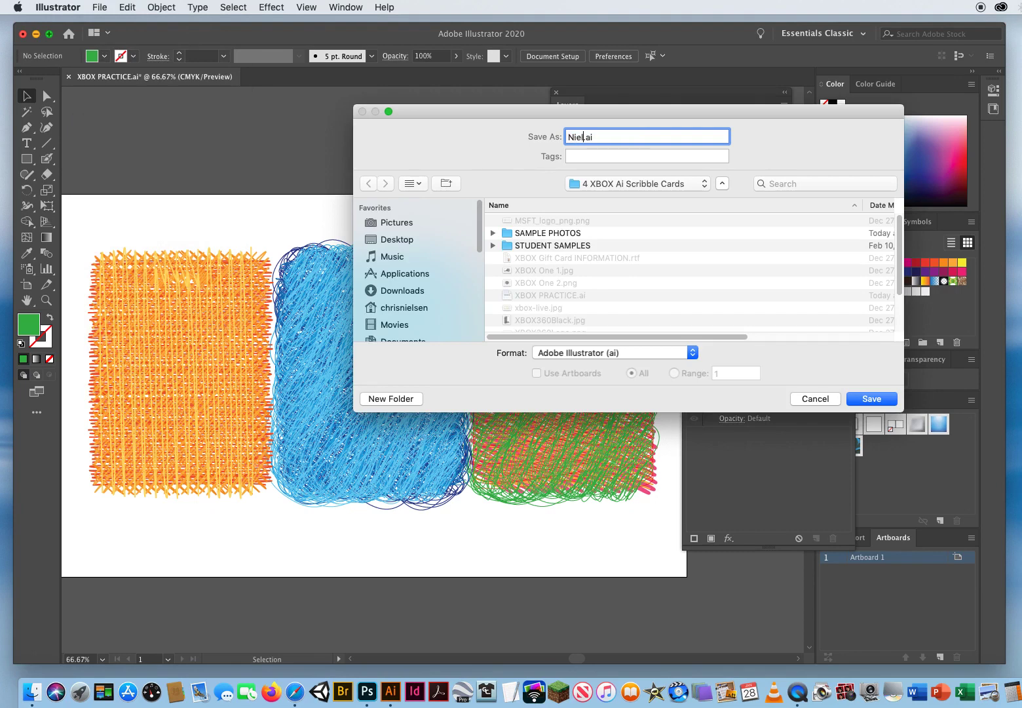
key(BackSpace)
click(871, 398)
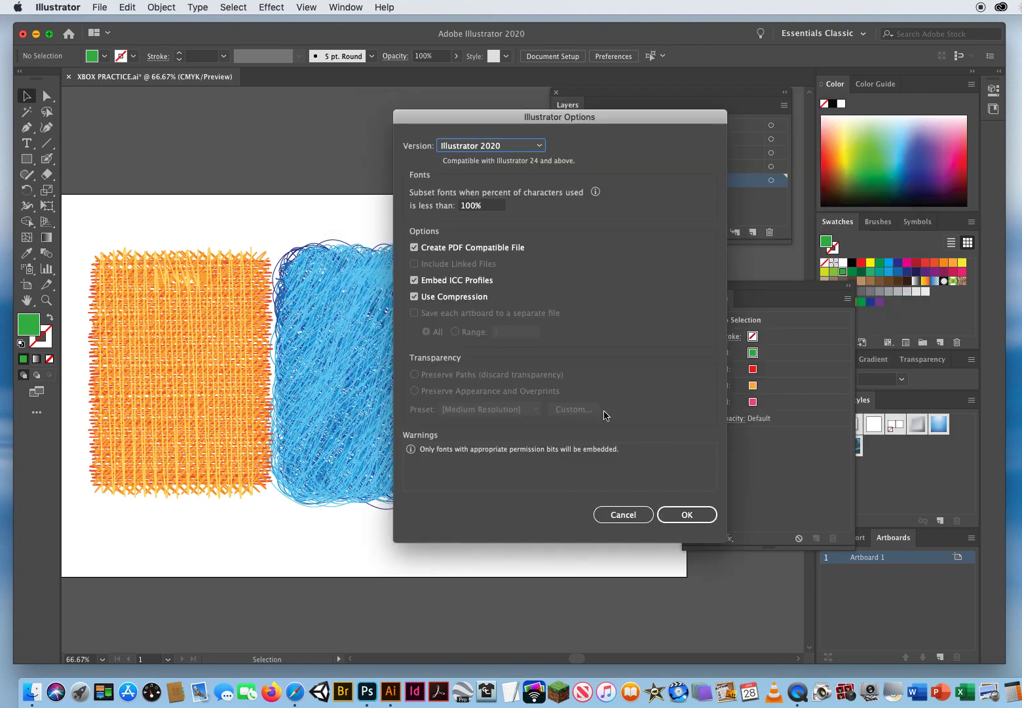
click(686, 512)
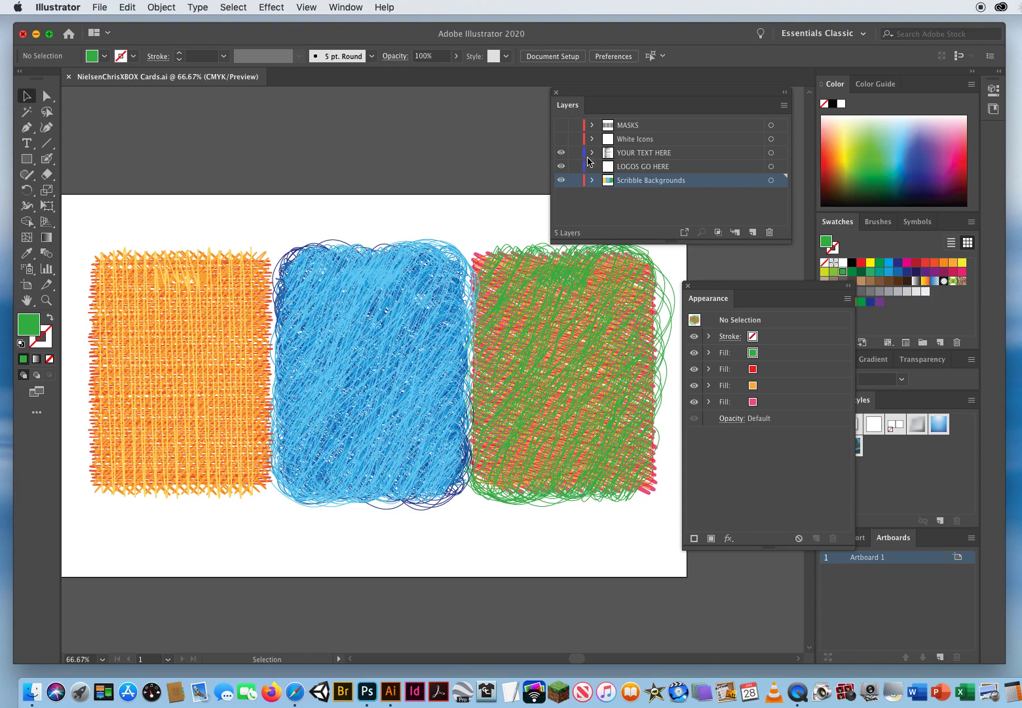
Step: Lock the Scribble Backgrounds layer and close the floating Appearance panel
click(575, 180)
drag(704, 286, 333, 230)
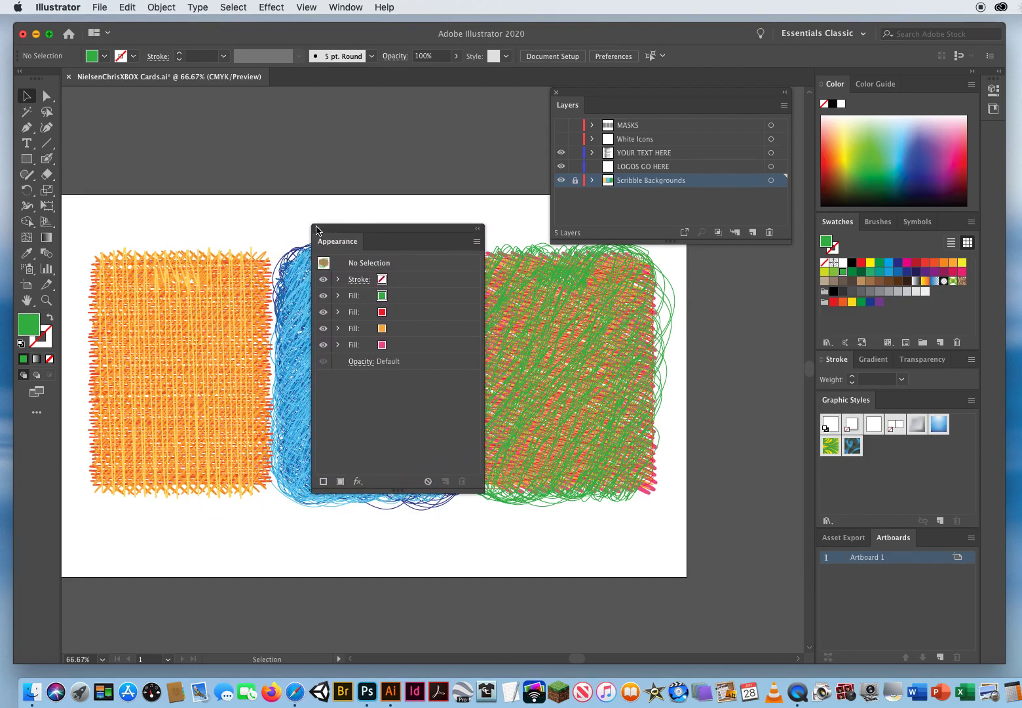
click(317, 229)
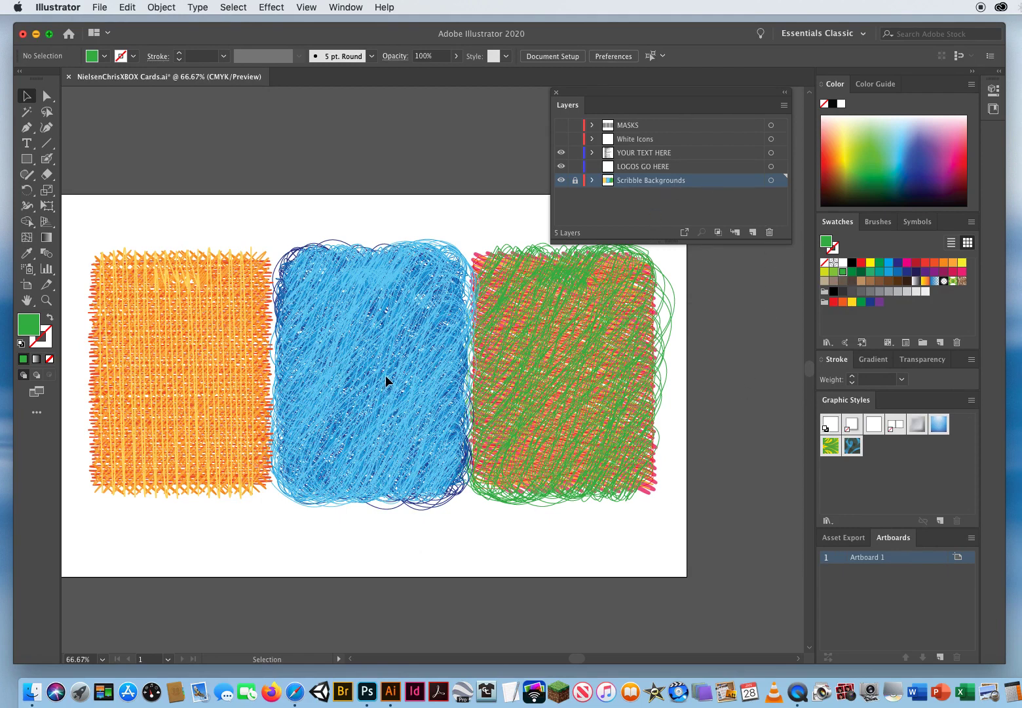
Step: Add a new layer named 'Photo 1' directly above Scribble Backgrounds
click(753, 233)
double_click(632, 181)
text(Photo 1)
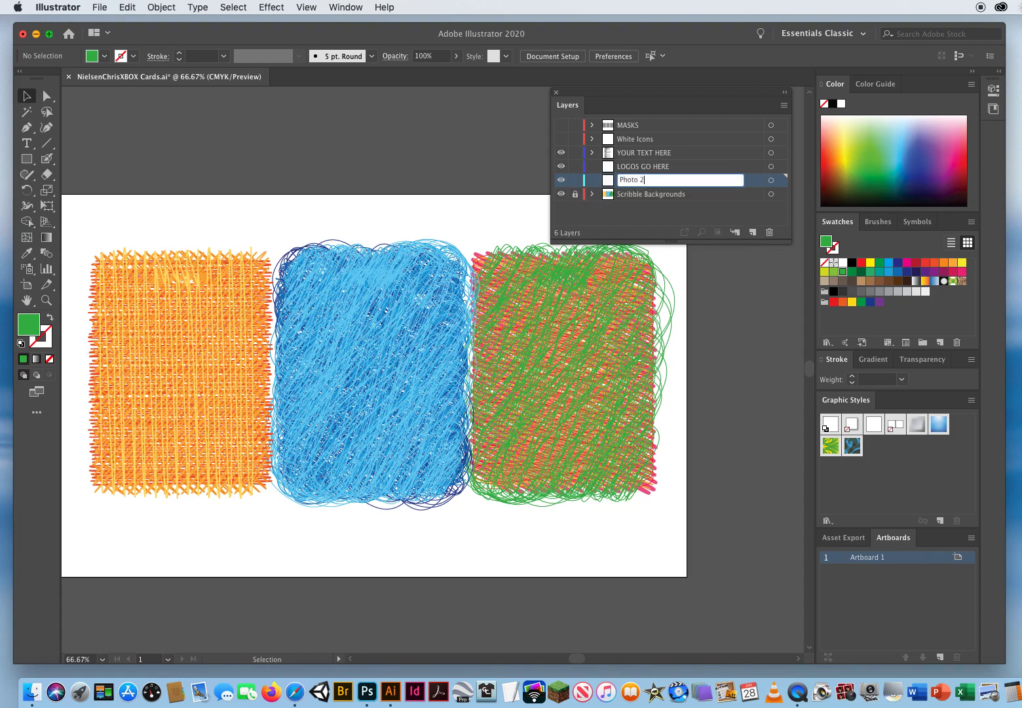
key(Return)
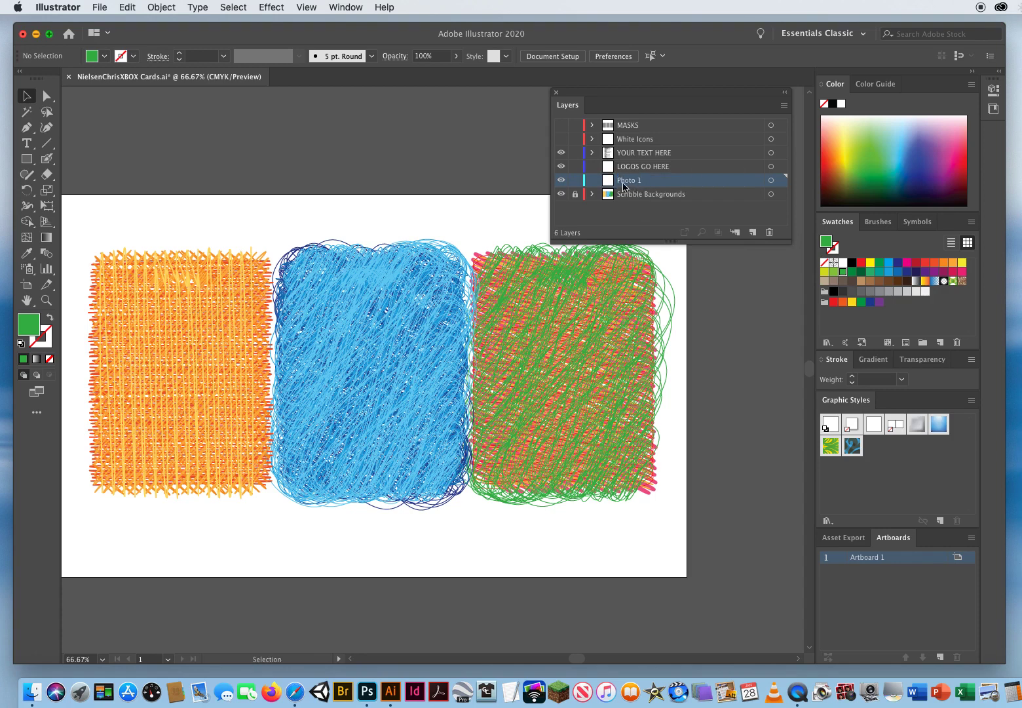
drag(187, 327, 315, 331)
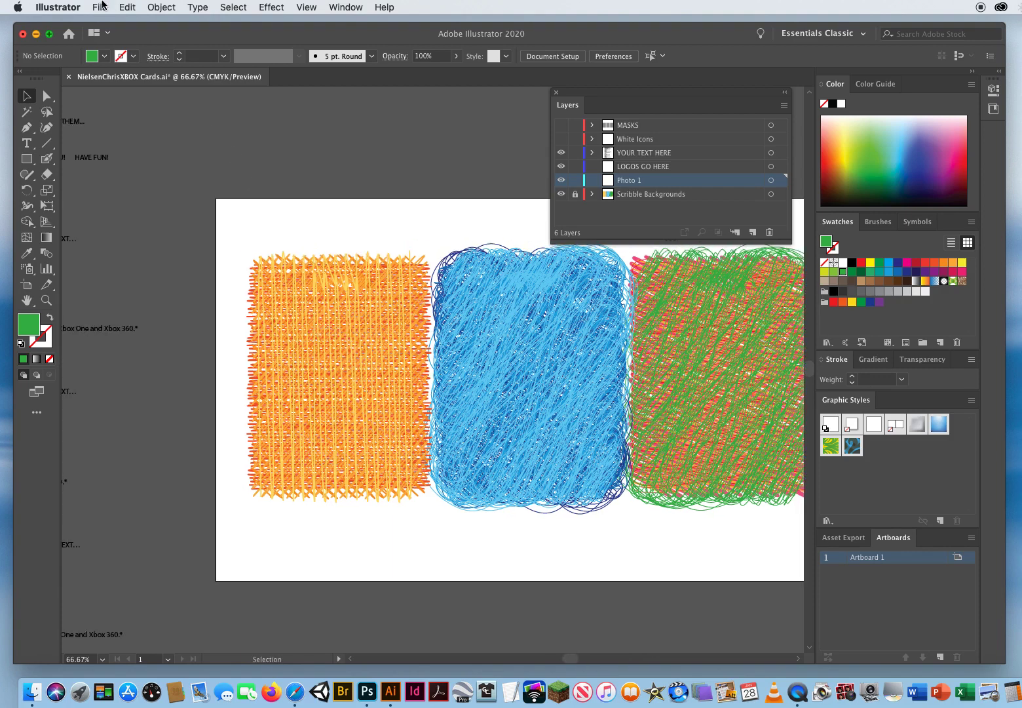
click(101, 7)
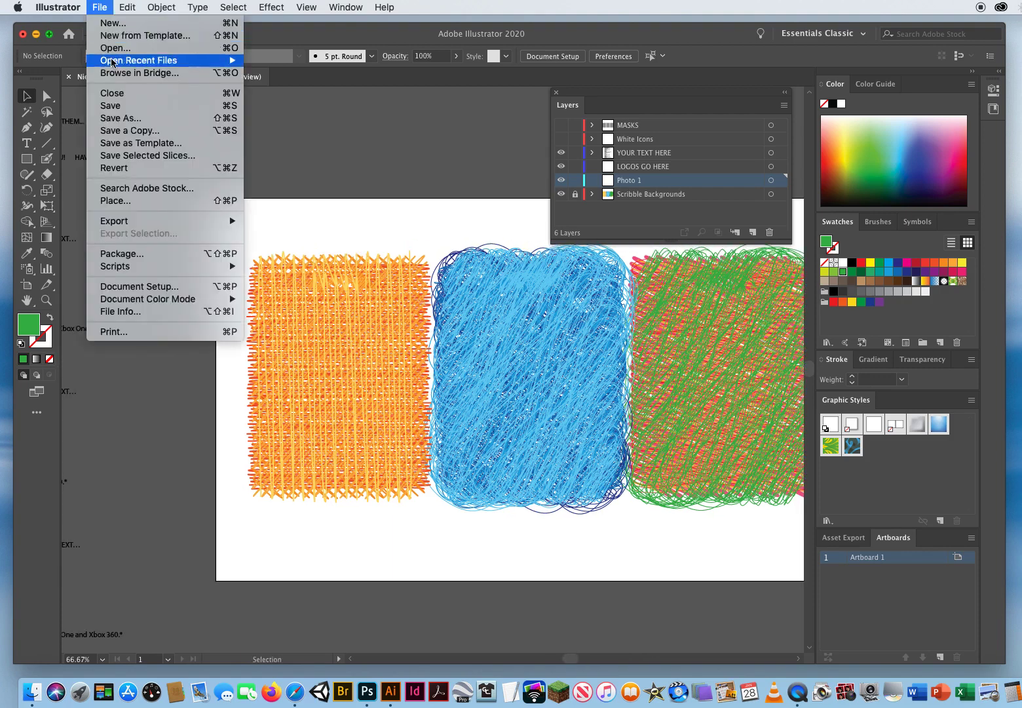
Step: Place fe7w9g0gevo21.jpg from the SAMPLE PHOTOS folder after previewing the sample images
click(118, 201)
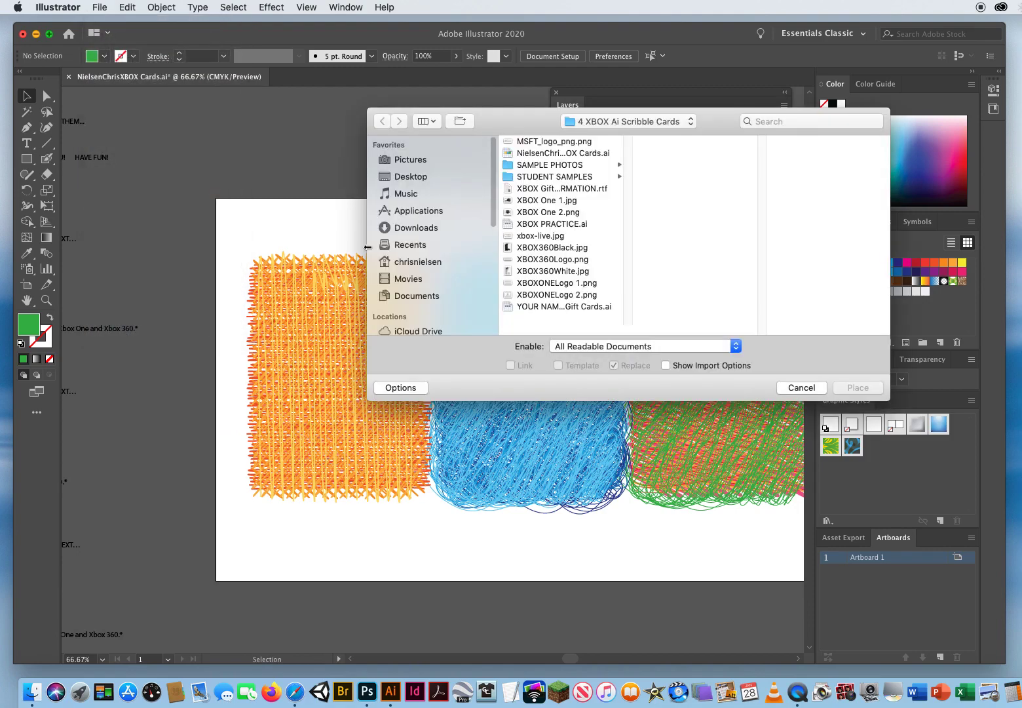
drag(509, 124, 370, 107)
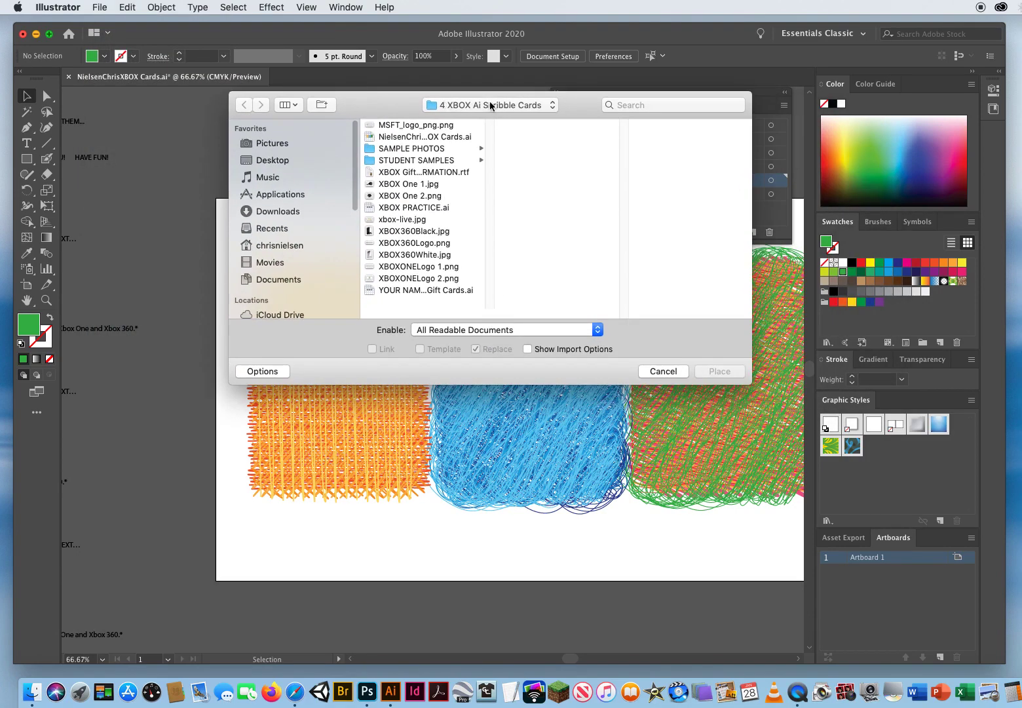
click(402, 150)
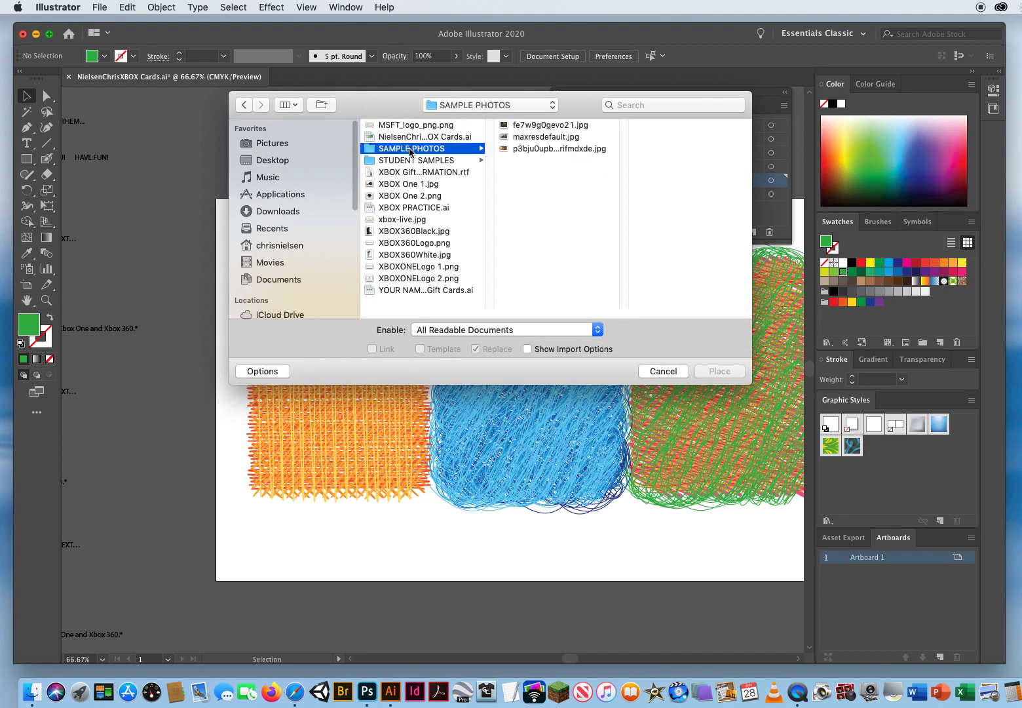
click(522, 125)
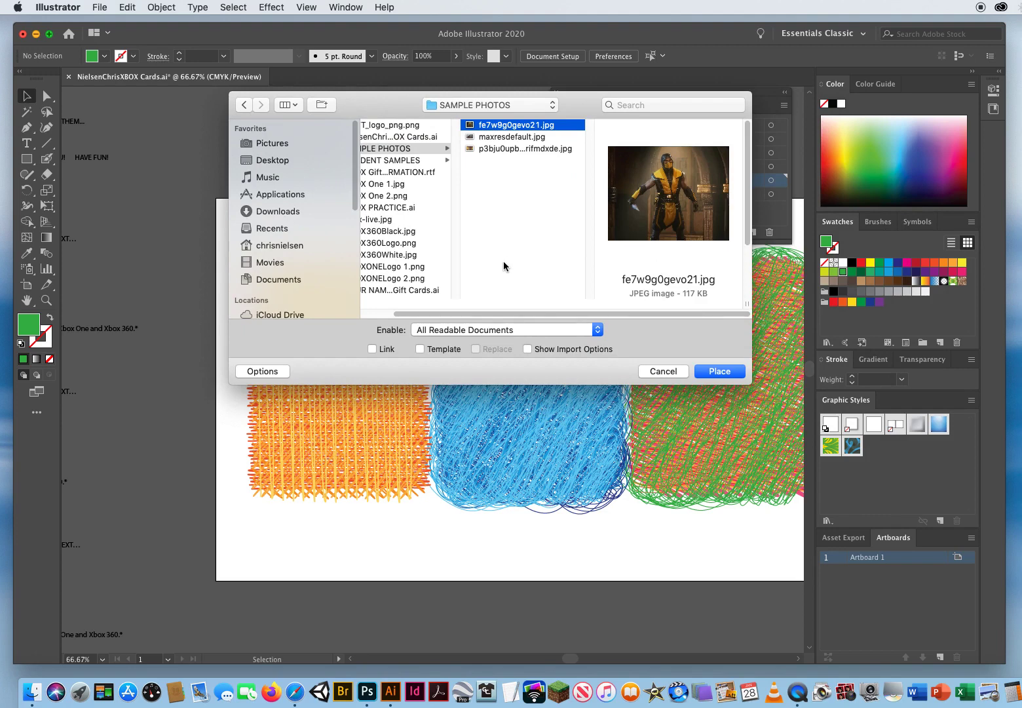
click(527, 137)
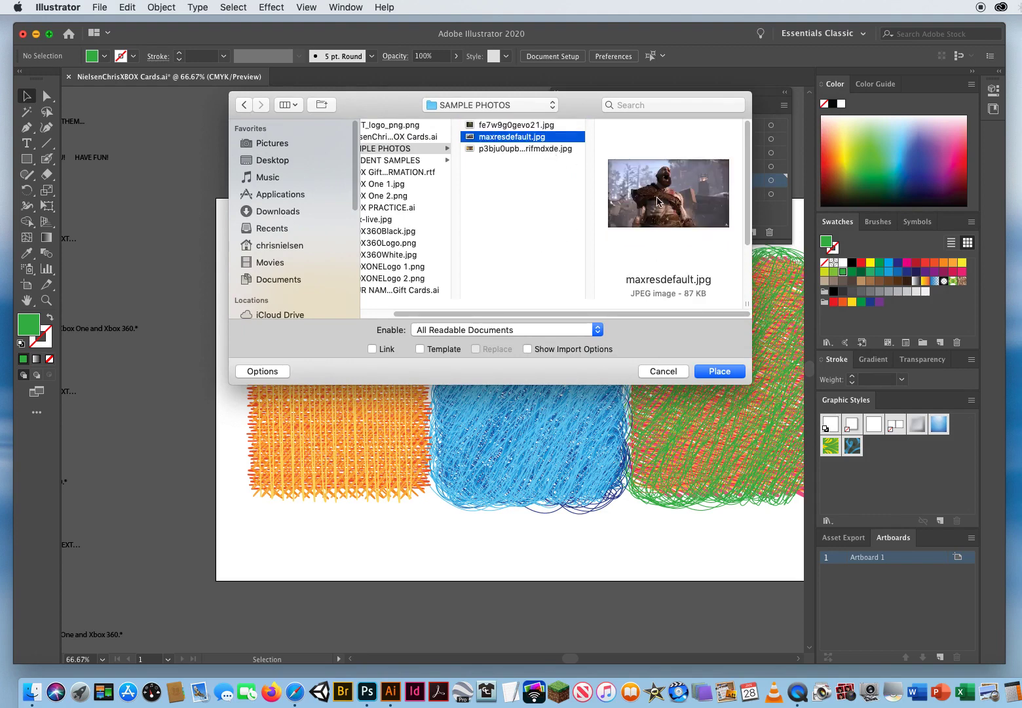
click(503, 150)
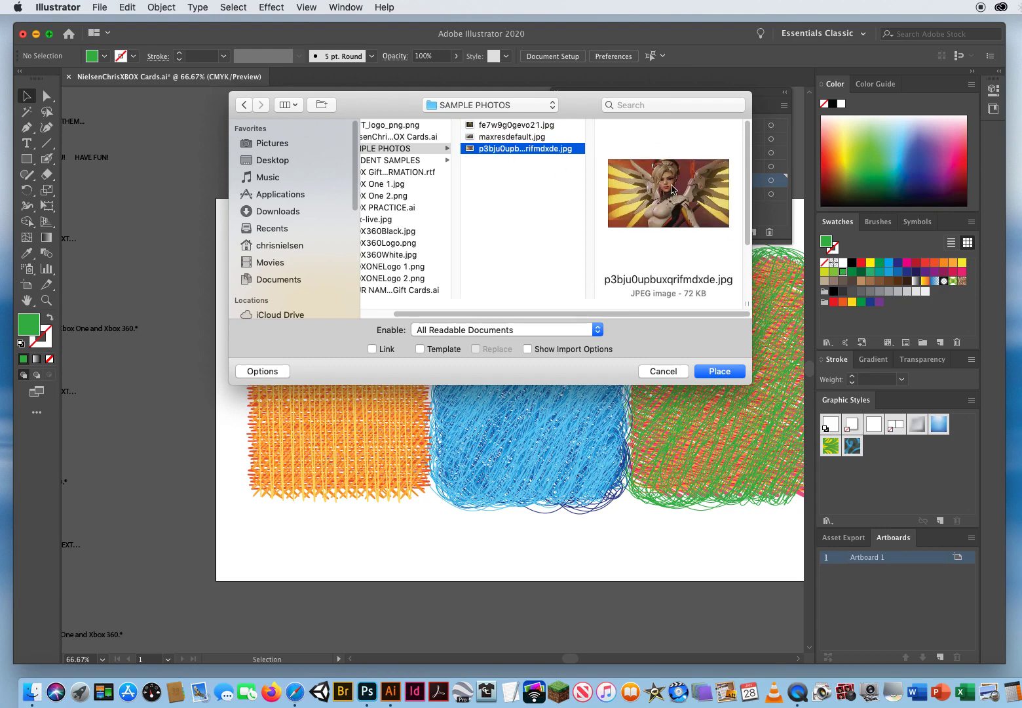
click(508, 125)
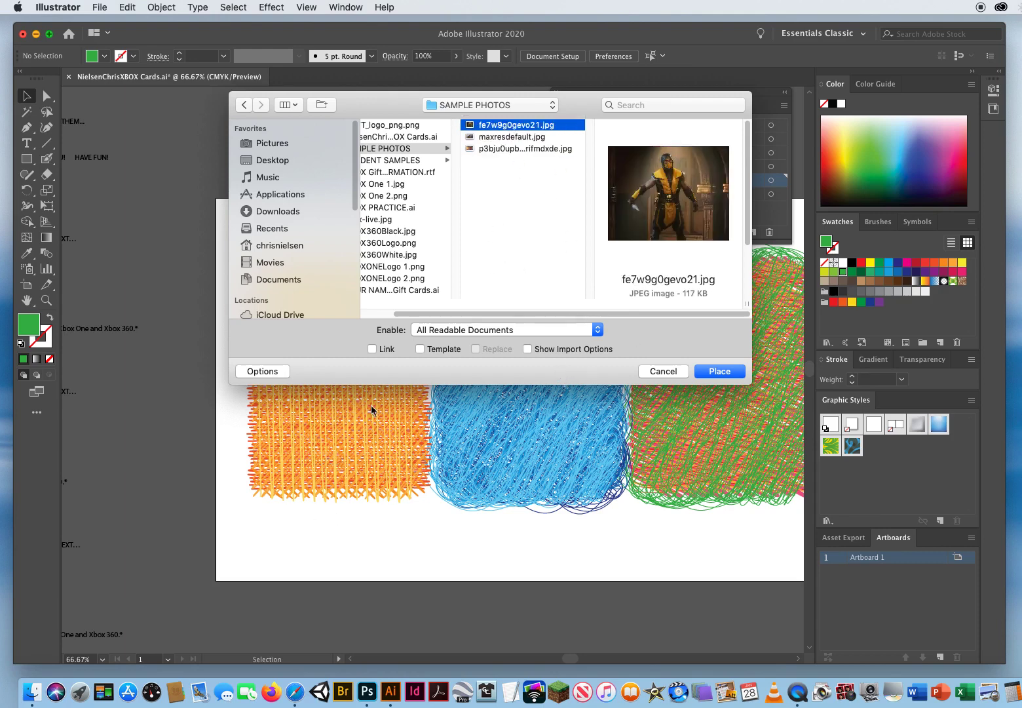
click(717, 371)
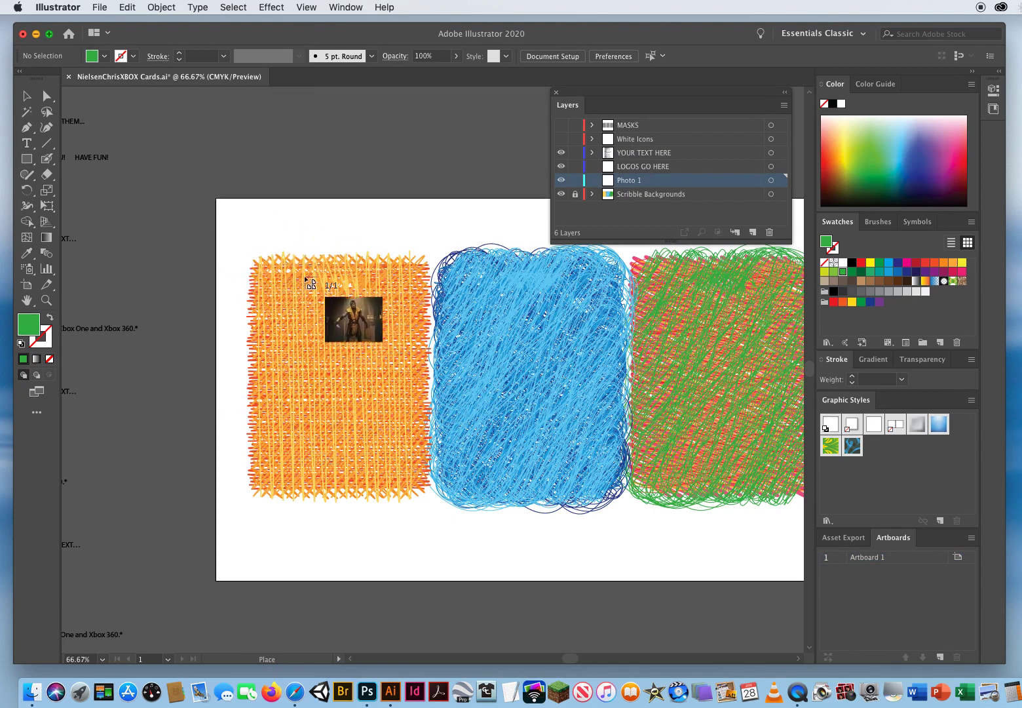
Step: Drop the warrior photo onto the artboard and move it over the orange card
drag(224, 221, 760, 567)
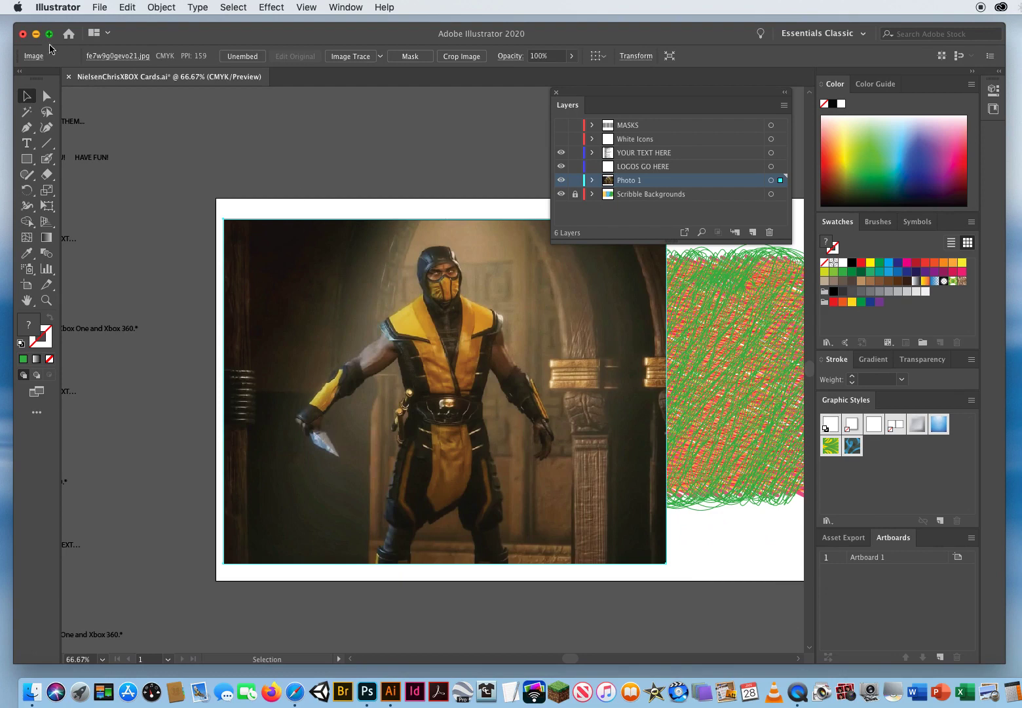
click(28, 94)
drag(447, 329, 319, 371)
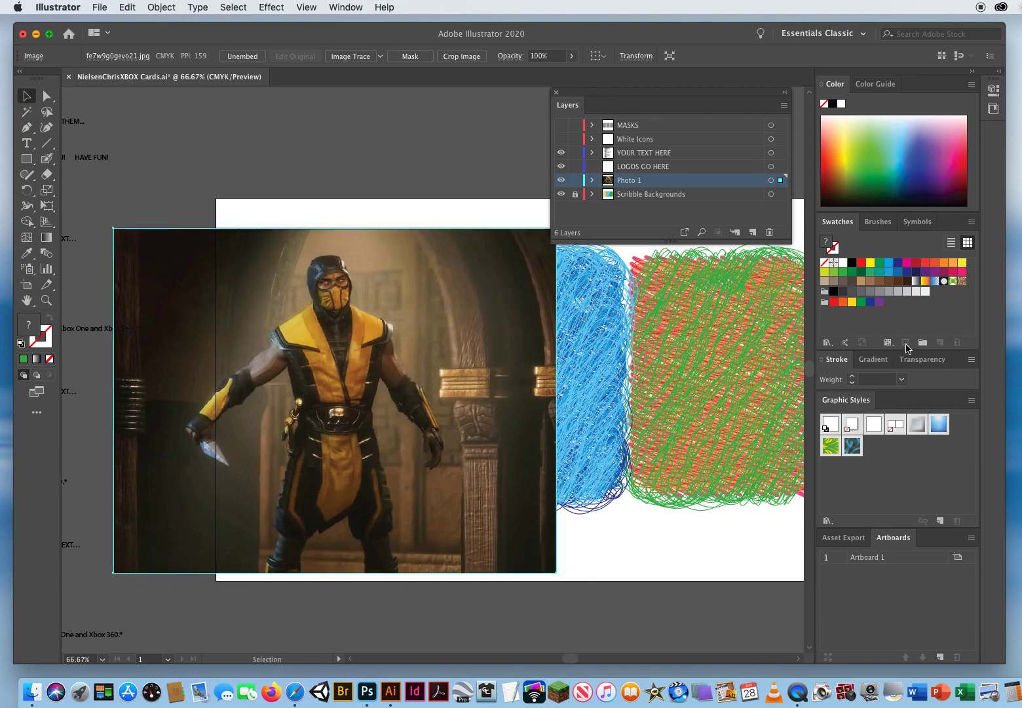
Step: Lower the photo's opacity to 43% and nudge it slightly left and down
click(916, 361)
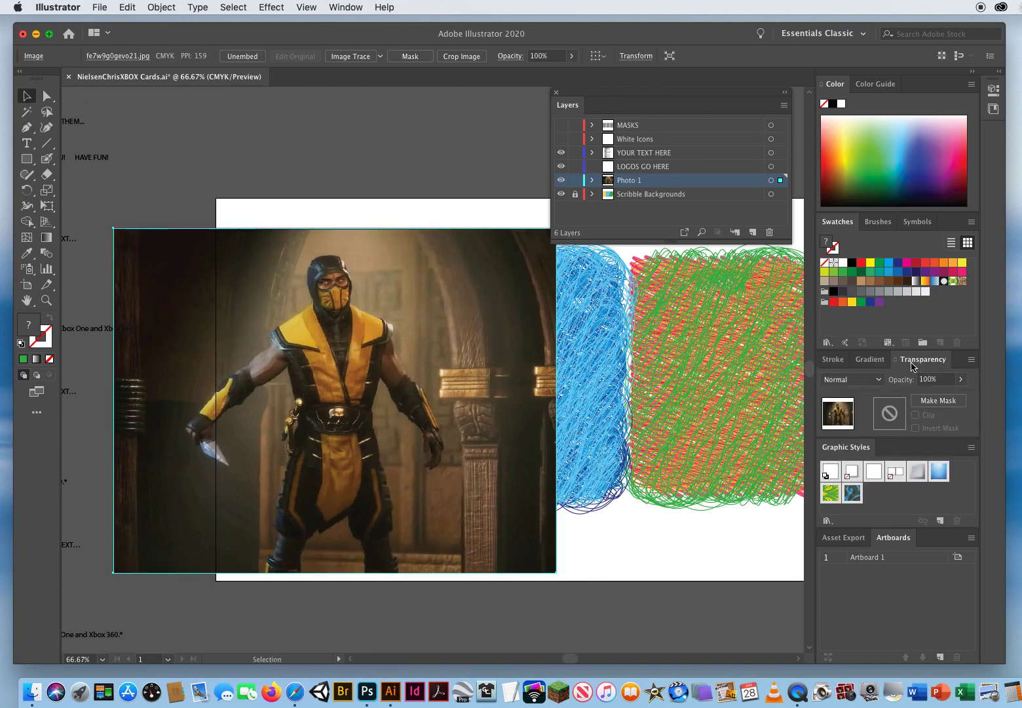
click(944, 380)
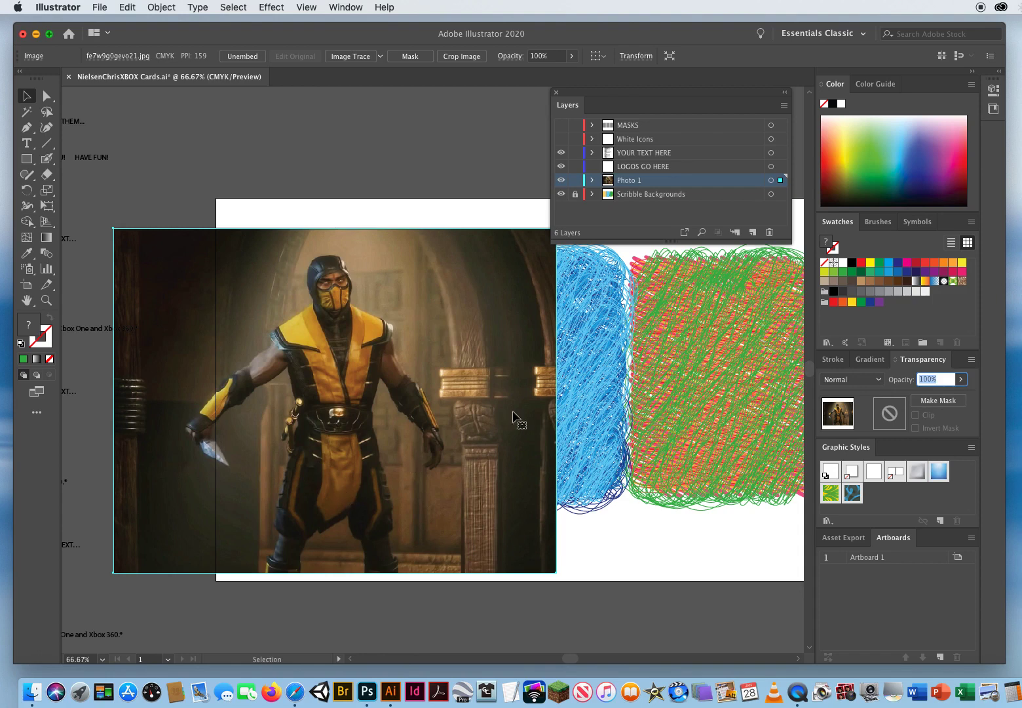
click(961, 380)
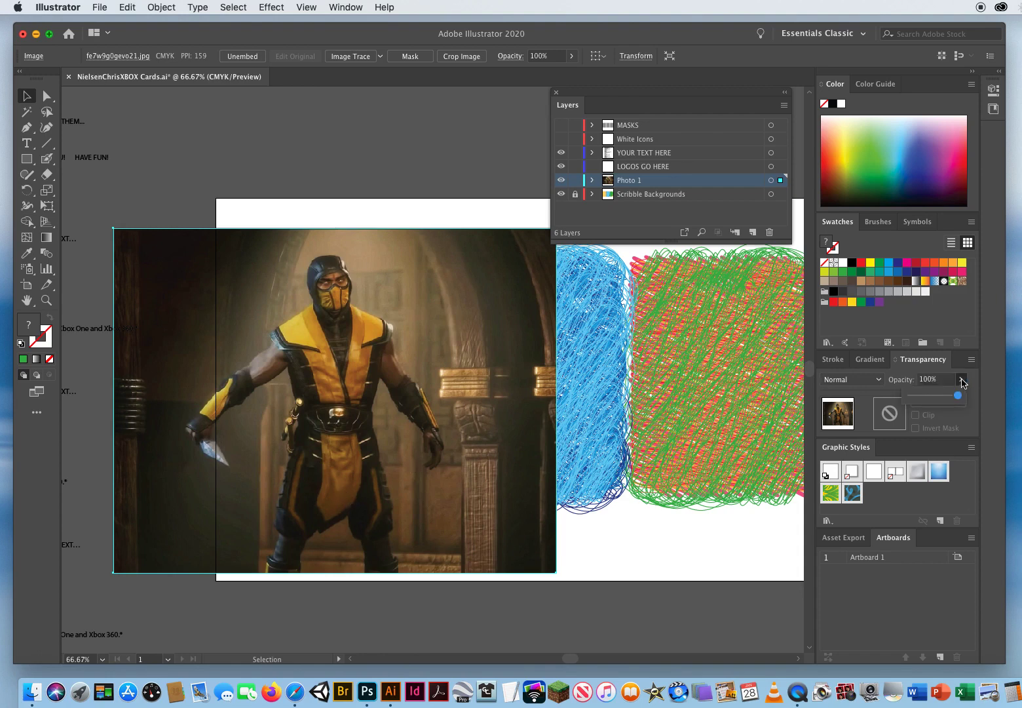
drag(958, 396, 933, 398)
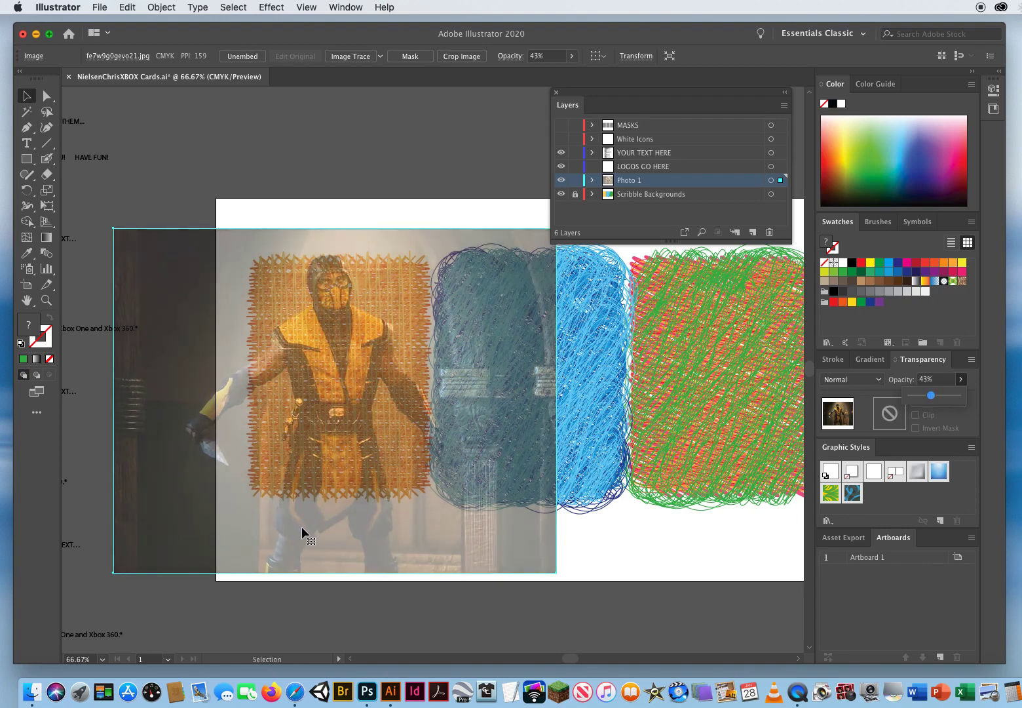
drag(311, 529, 288, 536)
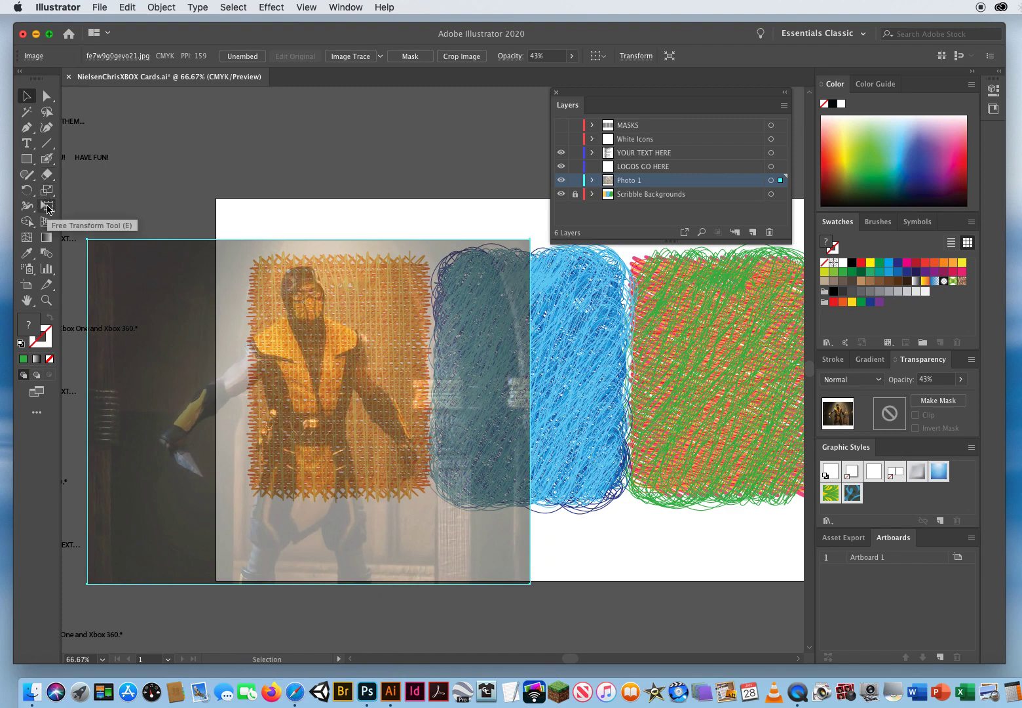
Step: Enlarge the faded photo with Free Transform so the warrior's head and torso fill the orange card
click(47, 207)
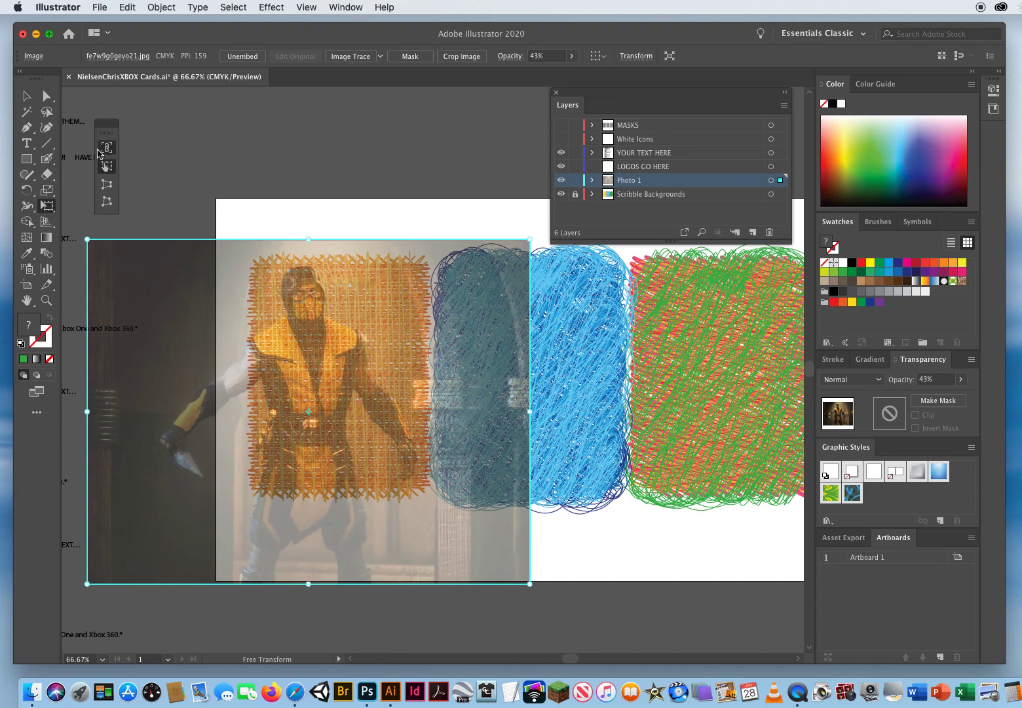
drag(531, 240, 674, 141)
drag(393, 216, 332, 349)
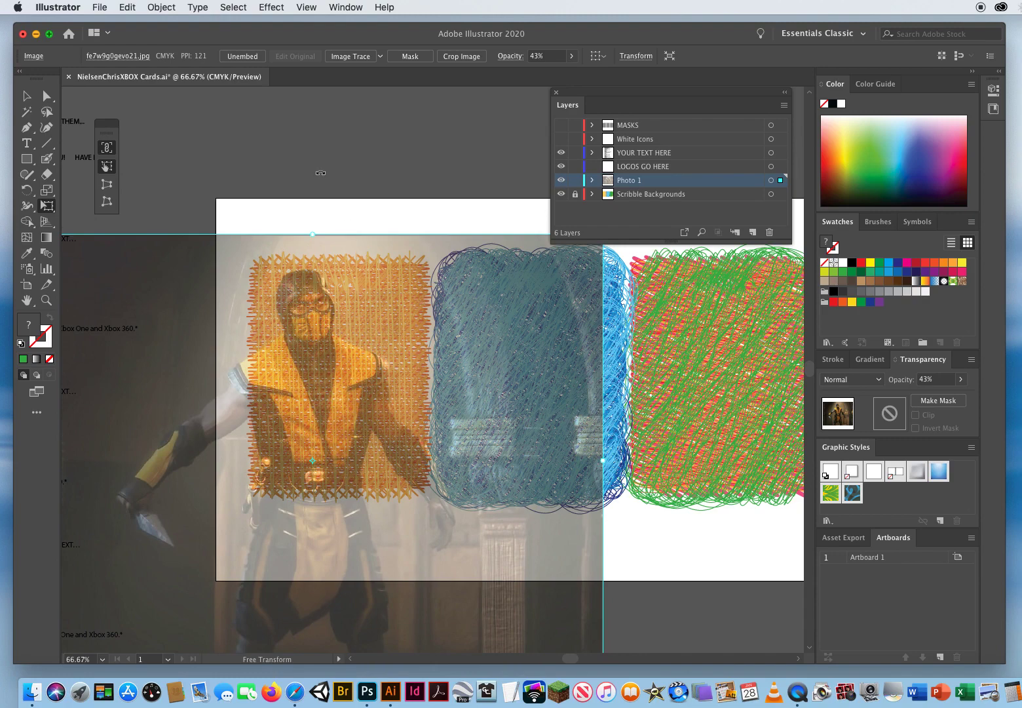
key(v)
click(298, 203)
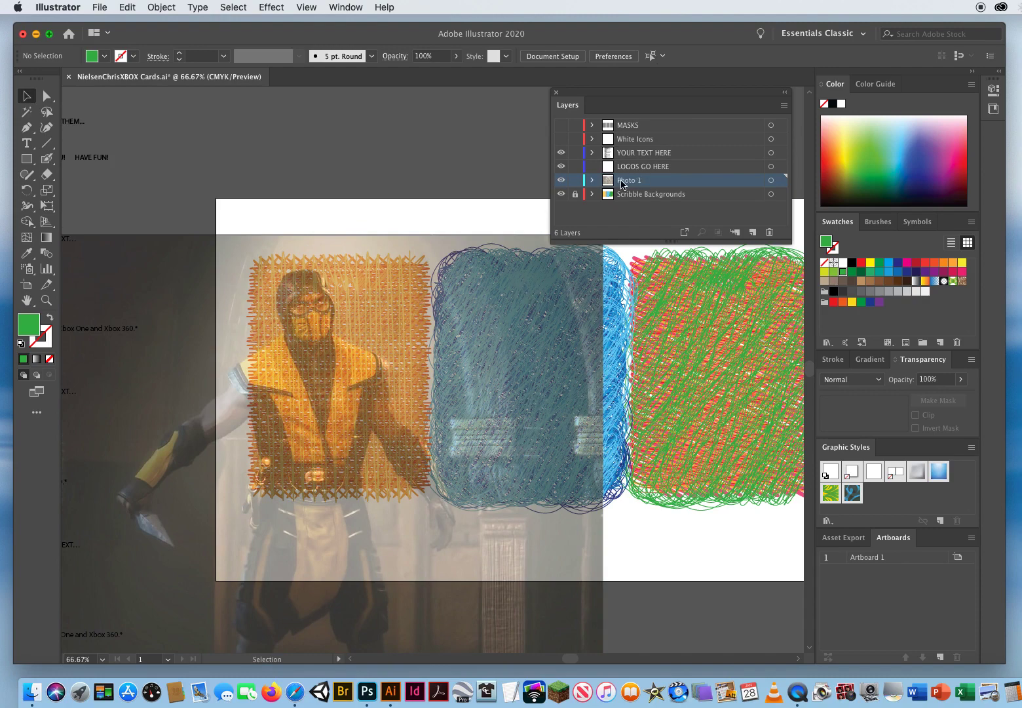
Step: Hide the Photo 1 layer and add a new empty 'Photo 2' layer above it
click(561, 179)
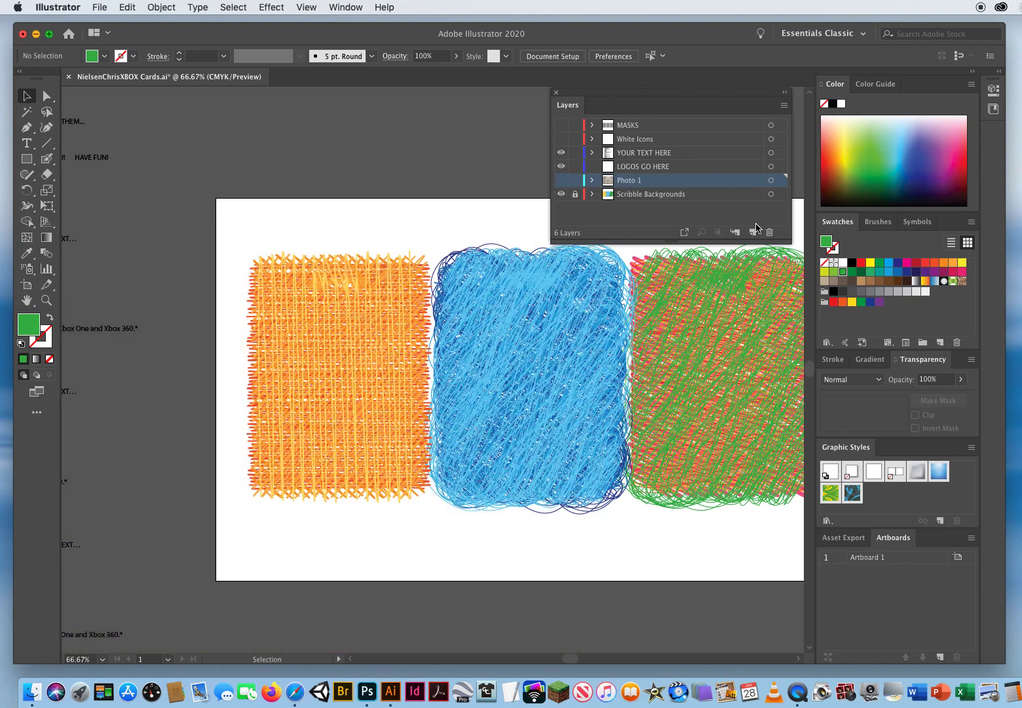
click(754, 232)
double_click(632, 180)
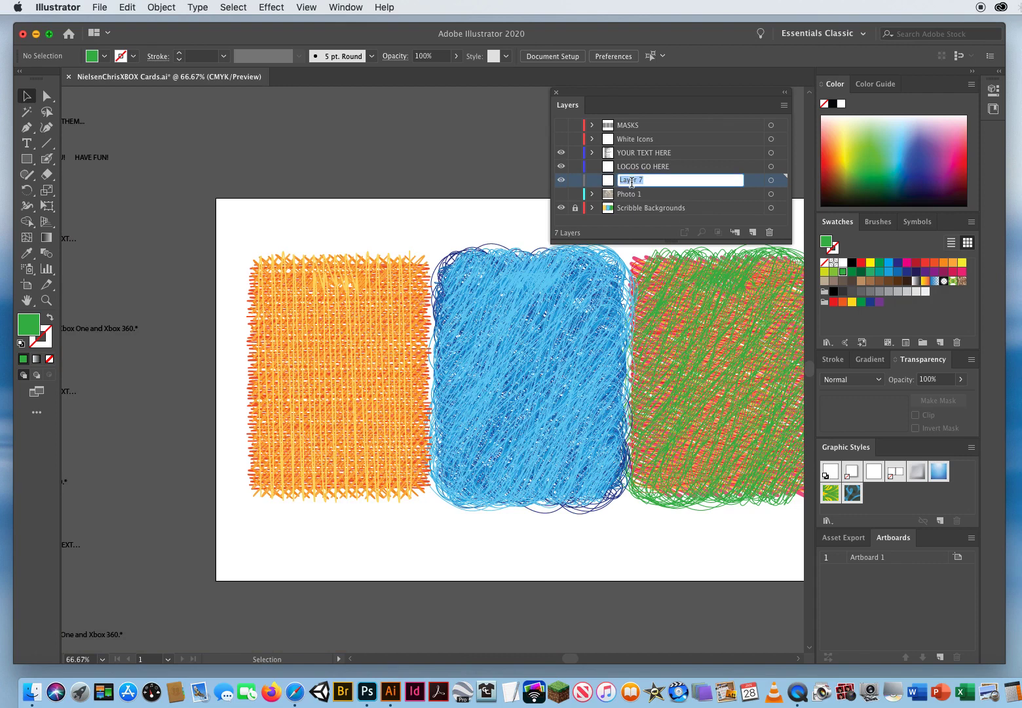
text(Photo 2)
key(Return)
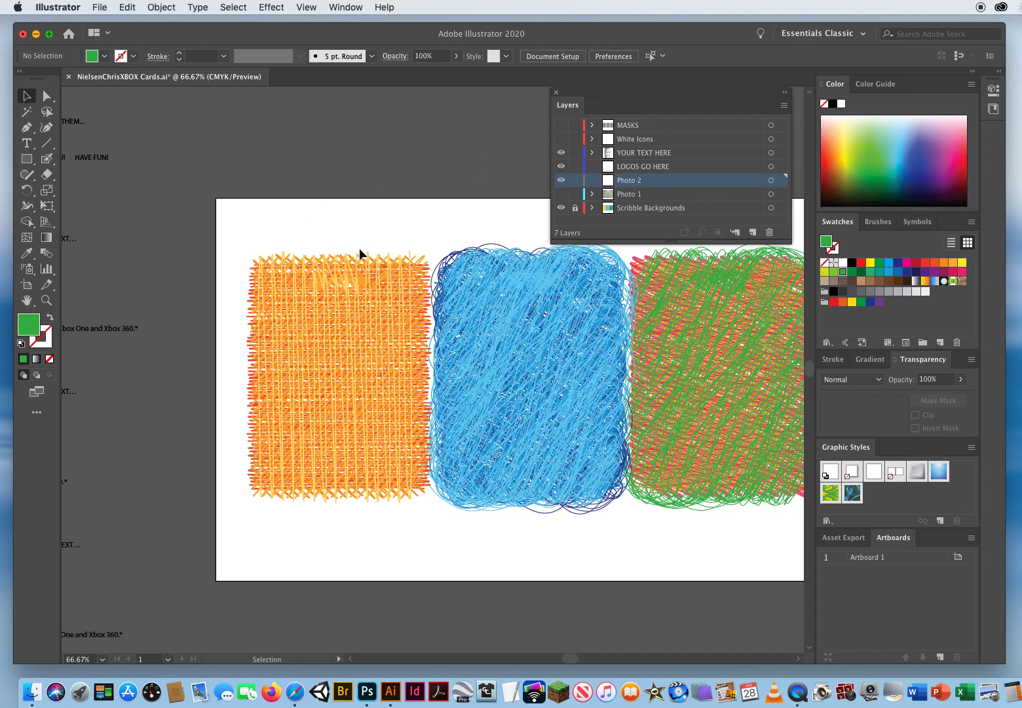
scroll(511, 350, right, 5)
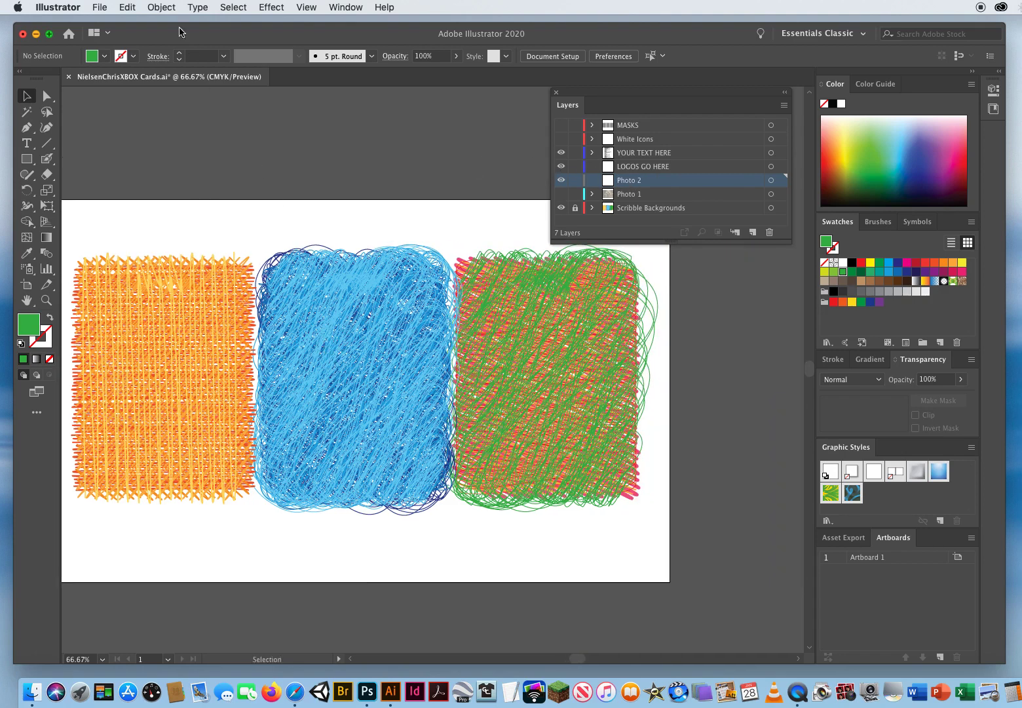
Step: Place maxresdefault.jpg from the blue card's top-left and move it left over the cards
click(99, 6)
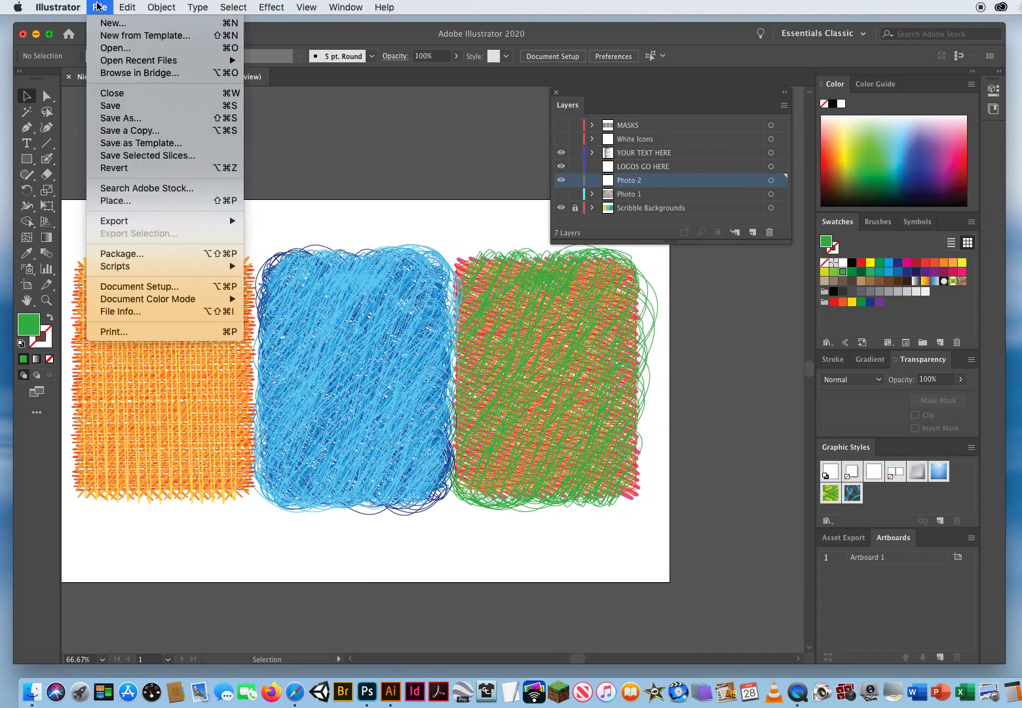
click(124, 205)
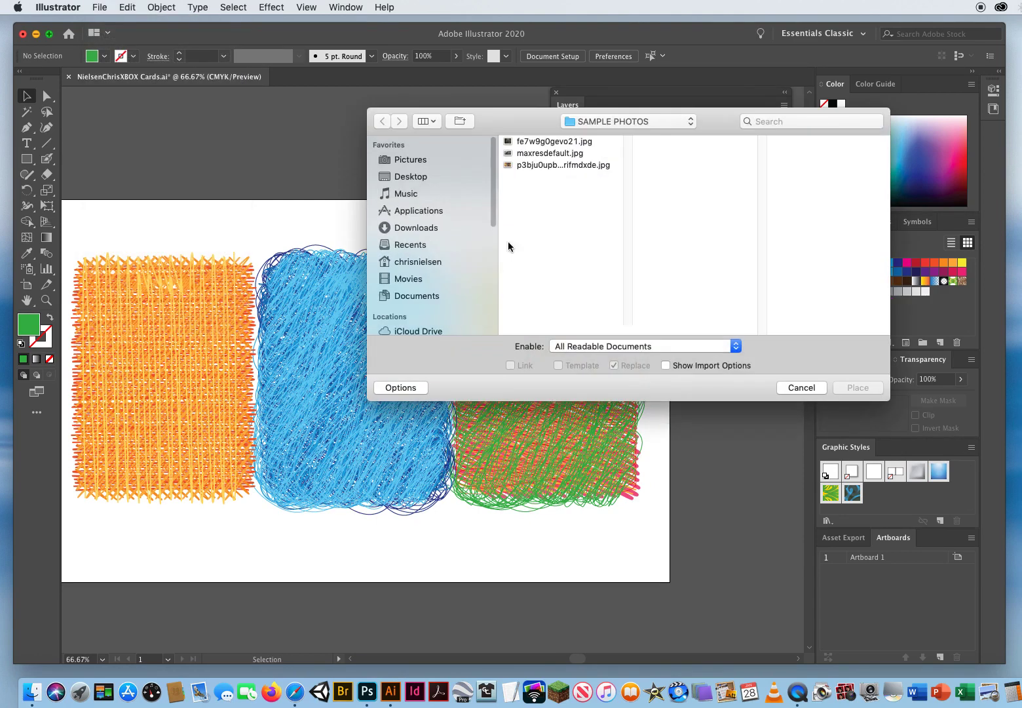
click(557, 153)
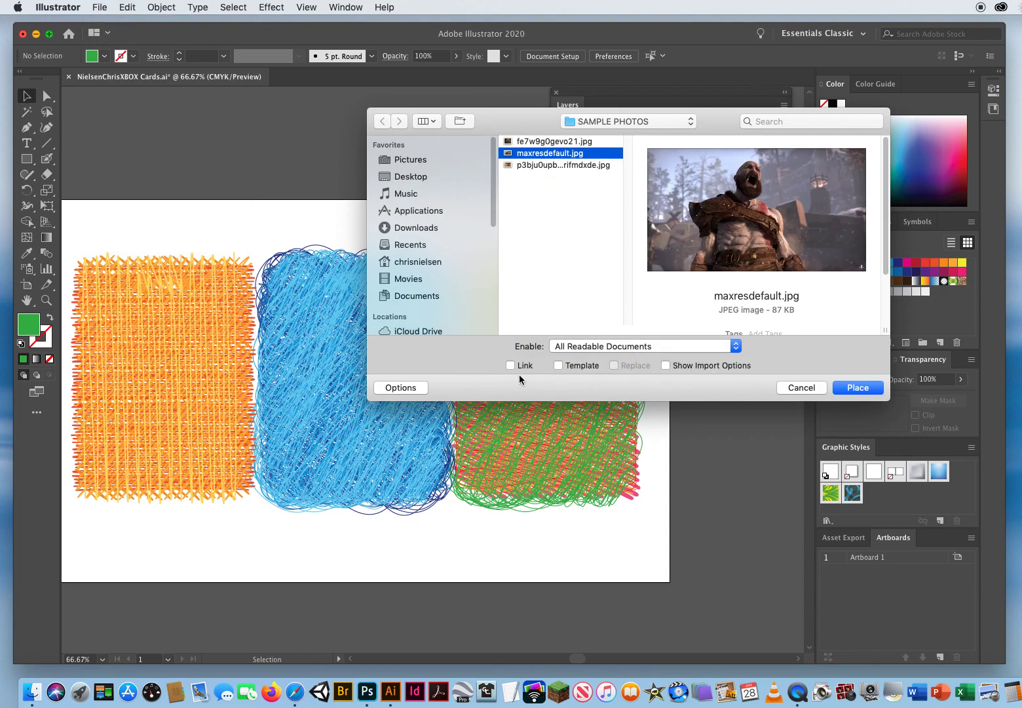
click(843, 391)
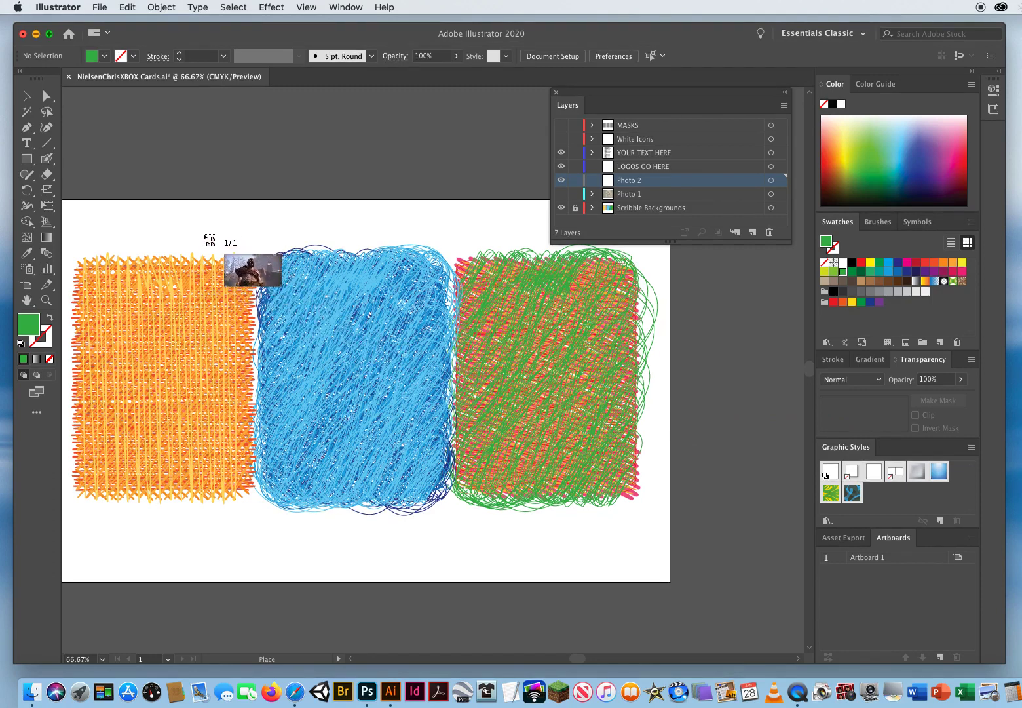
drag(211, 239, 783, 575)
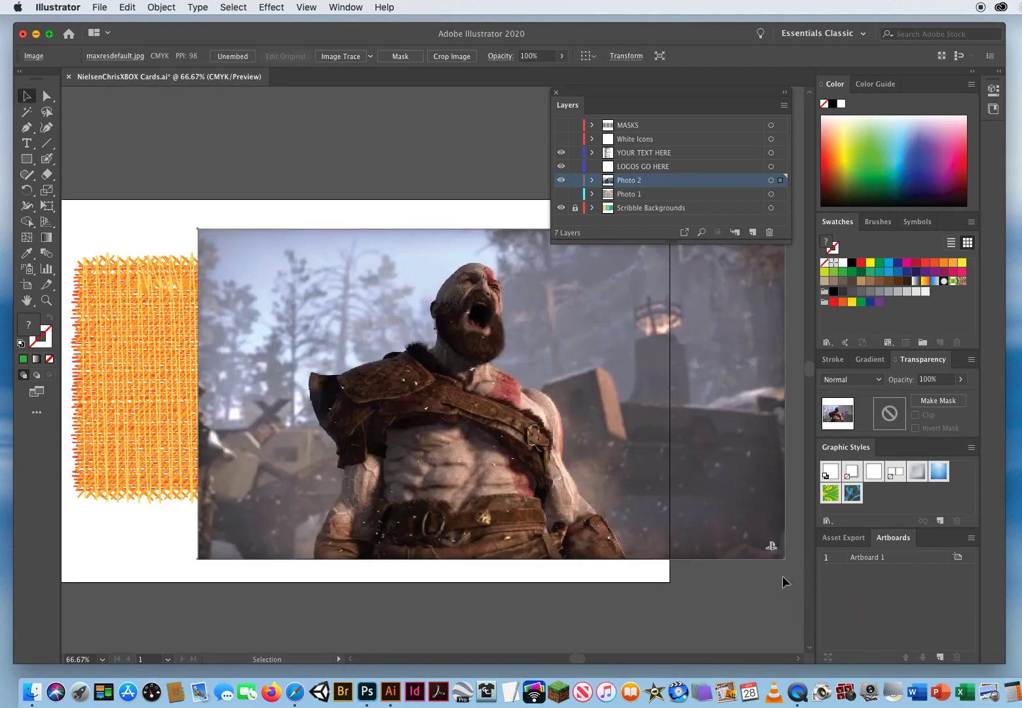
drag(508, 377, 391, 372)
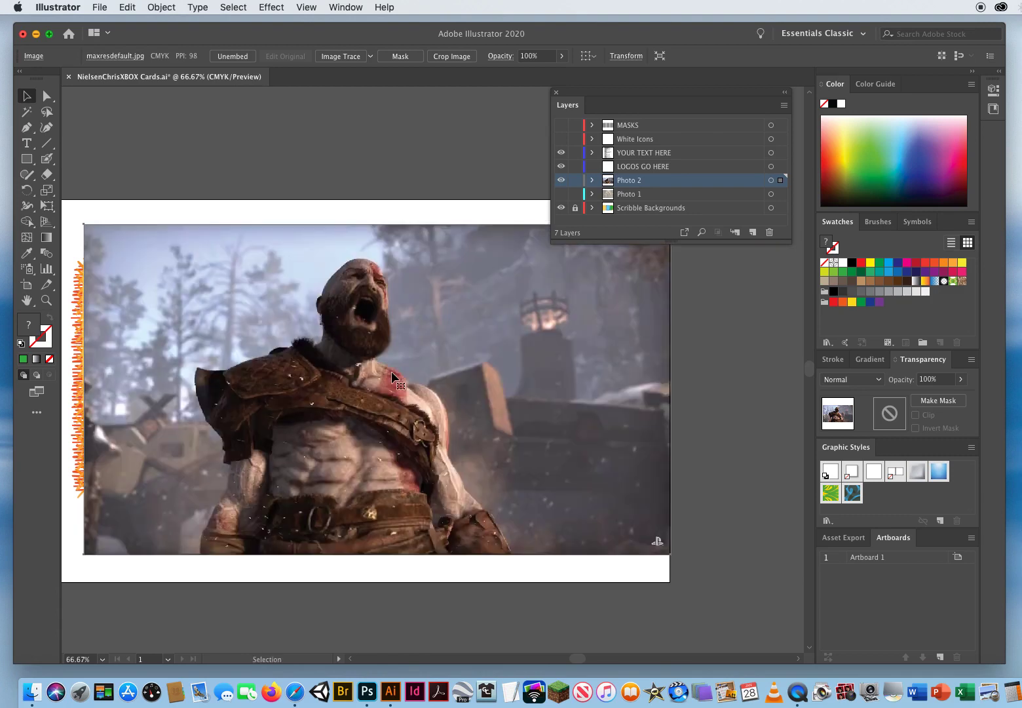
Step: Fade the photo to 41% opacity, nudge it left and down, and deselect it
click(961, 382)
drag(961, 396, 932, 400)
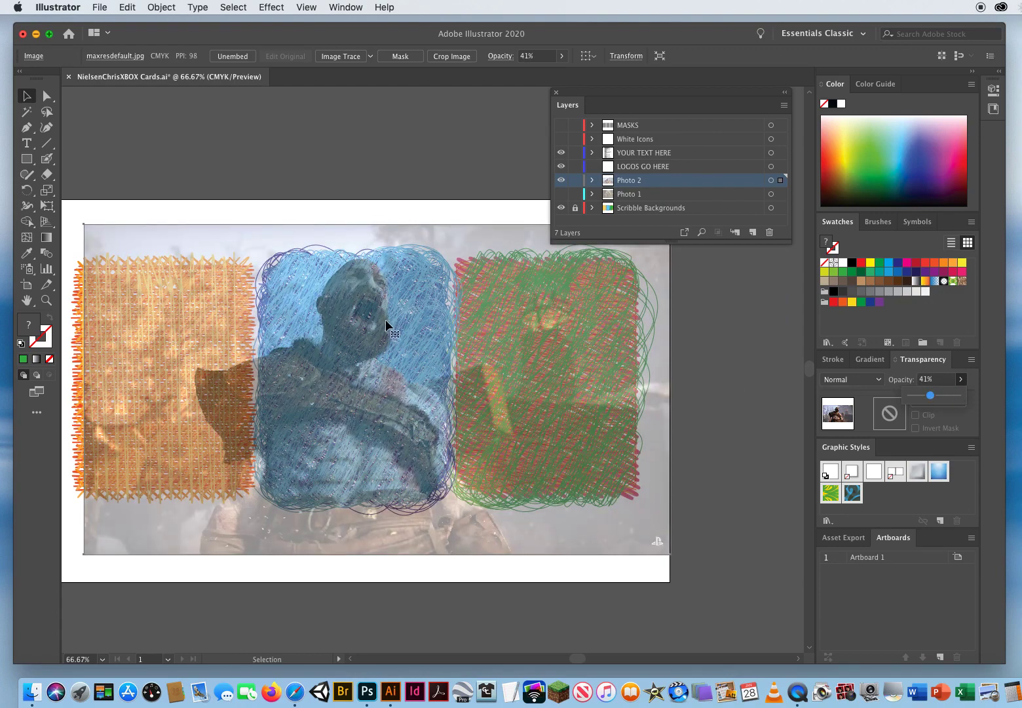
drag(383, 321, 350, 333)
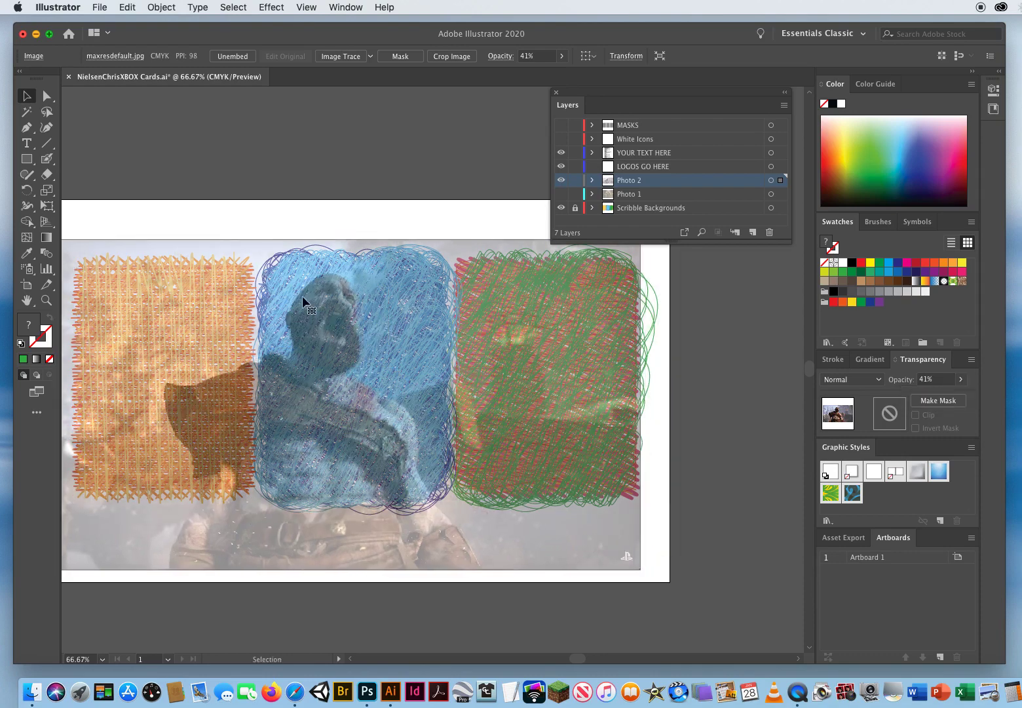
drag(338, 366, 331, 367)
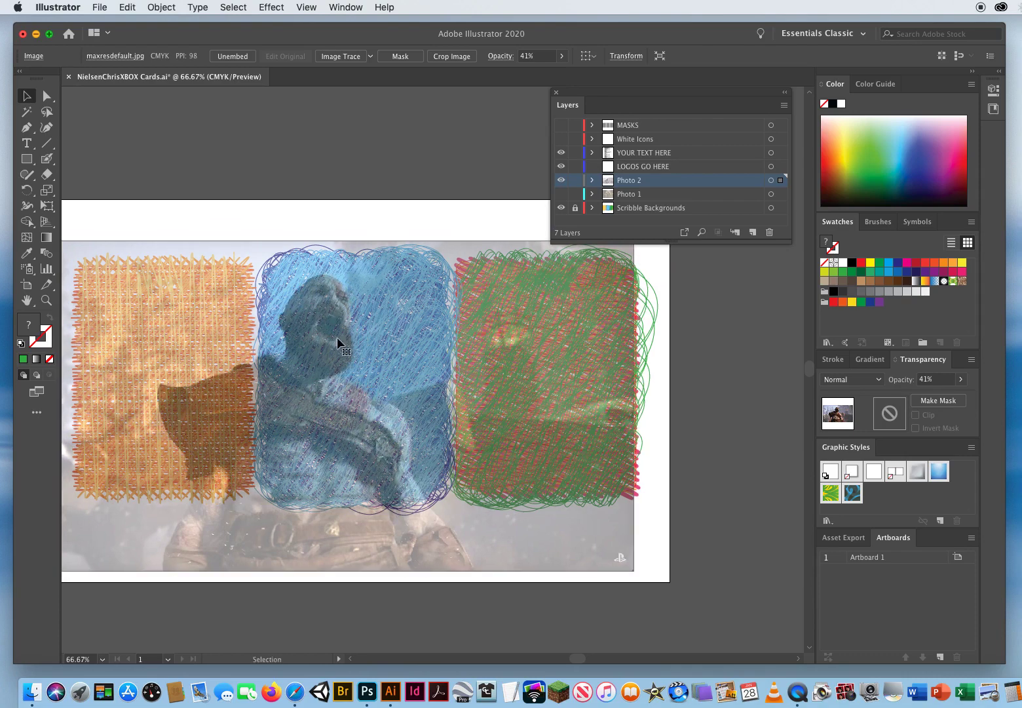
click(358, 181)
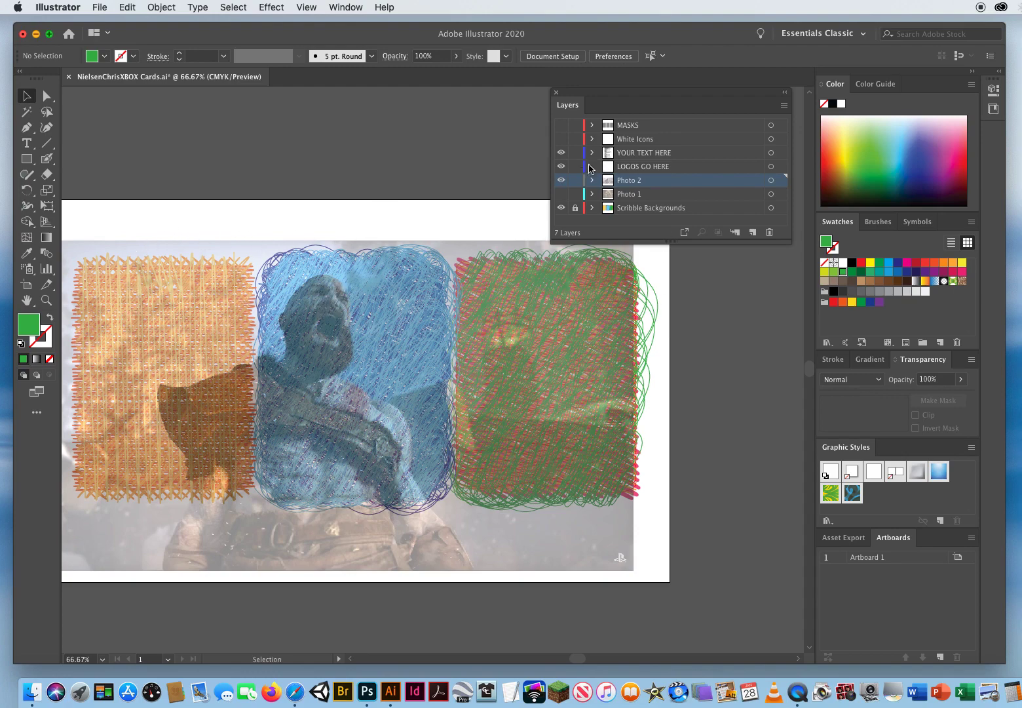
Step: Hide Photo 2 and add a new layer above it named 'Photo 3'
click(561, 181)
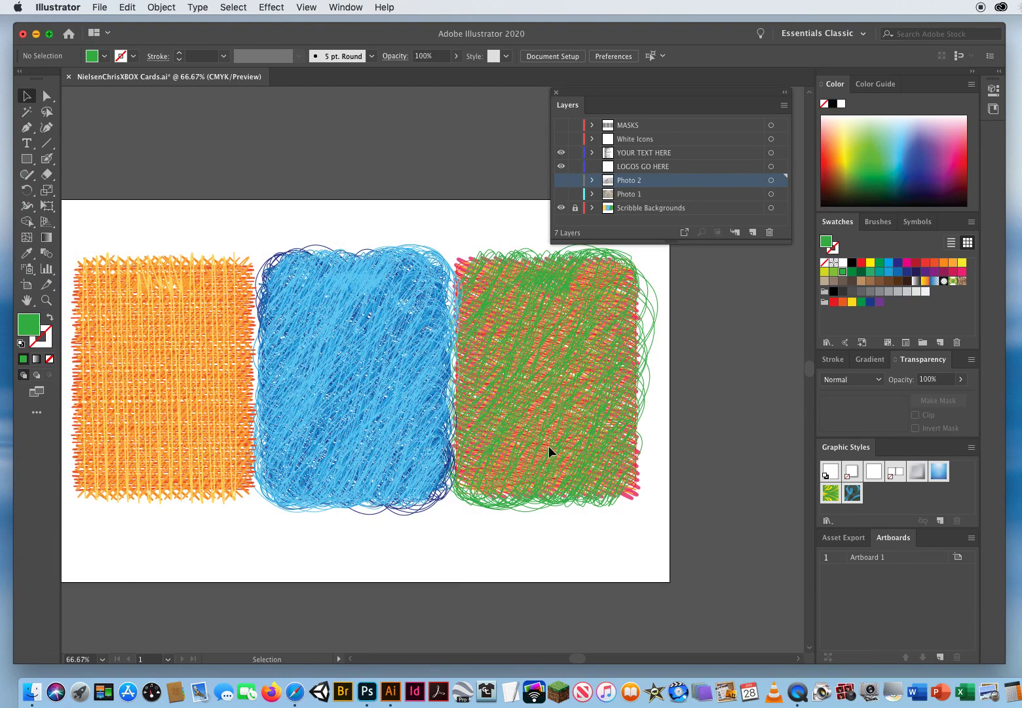
click(752, 232)
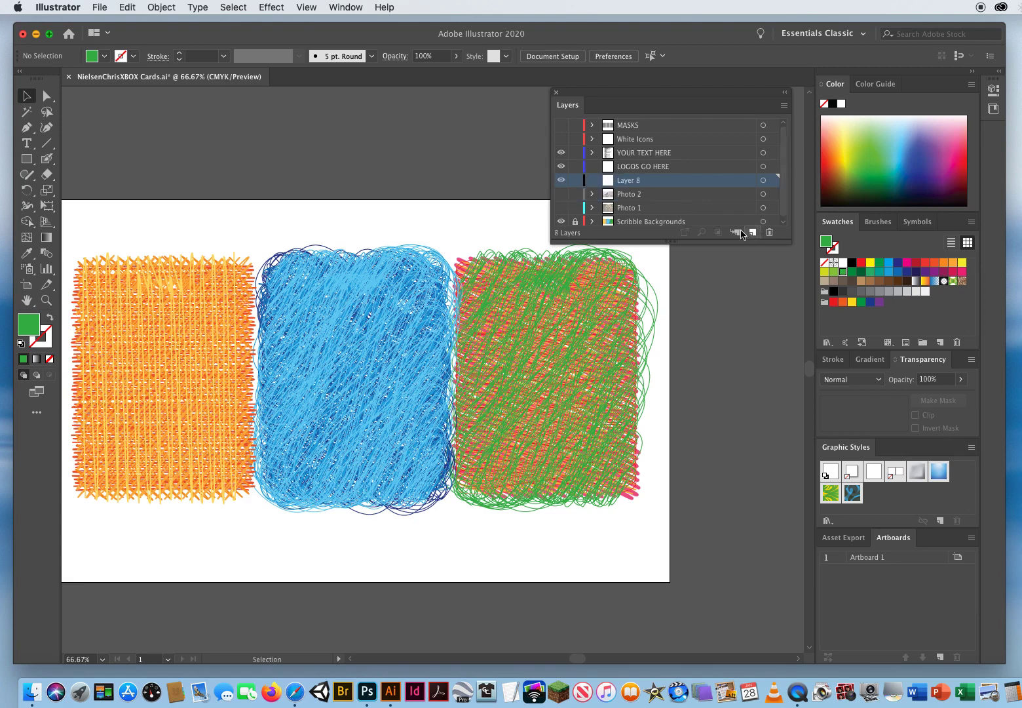
double_click(636, 181)
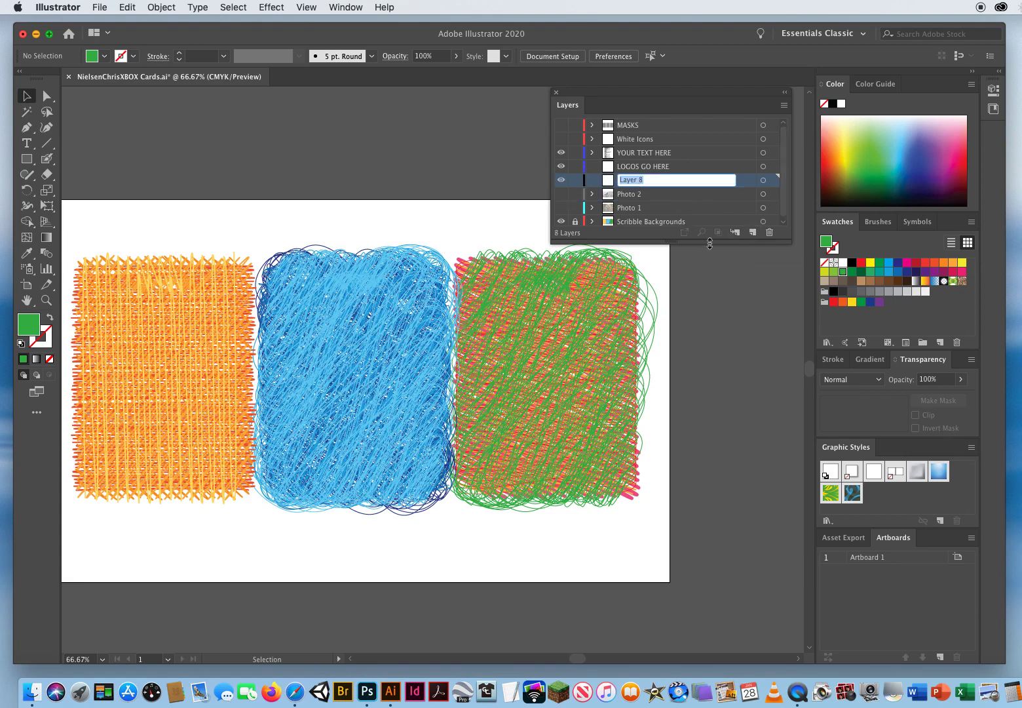
text(Photo 3)
key(Return)
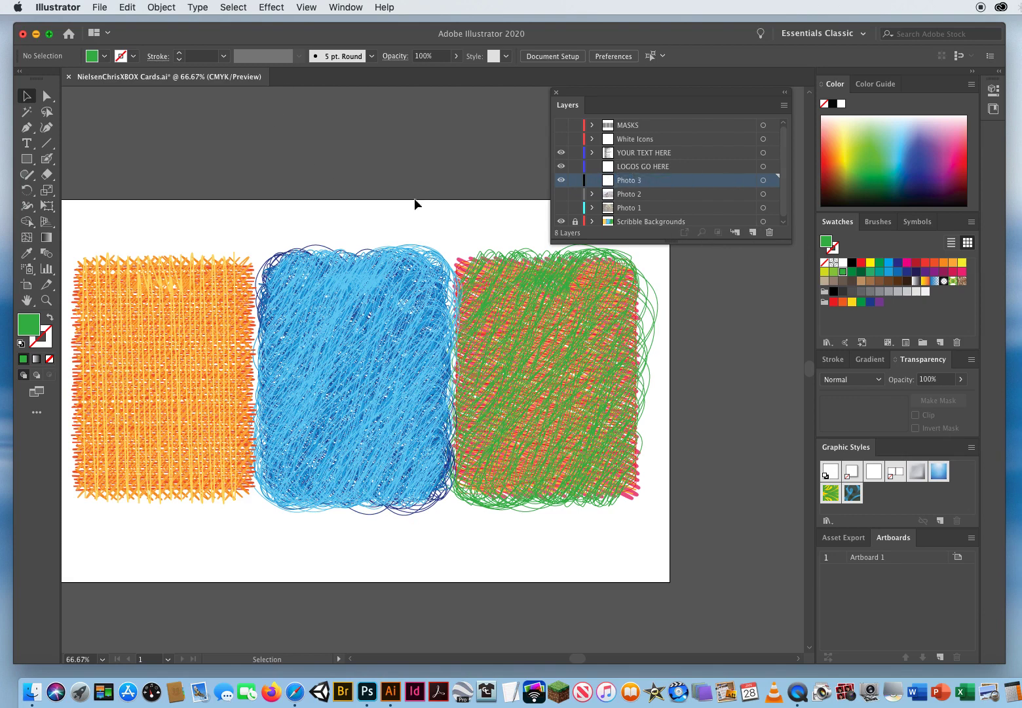
scroll(417, 200, right, 10)
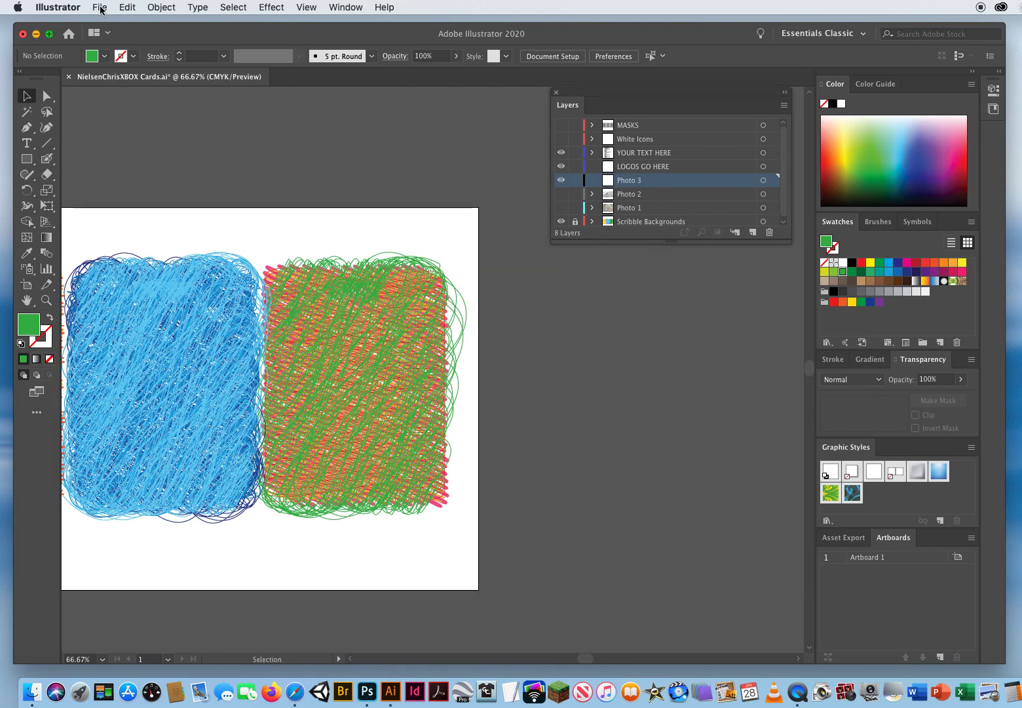
Step: Place the winged character photo across the artboard and position it over the cards
click(99, 7)
click(156, 210)
click(540, 169)
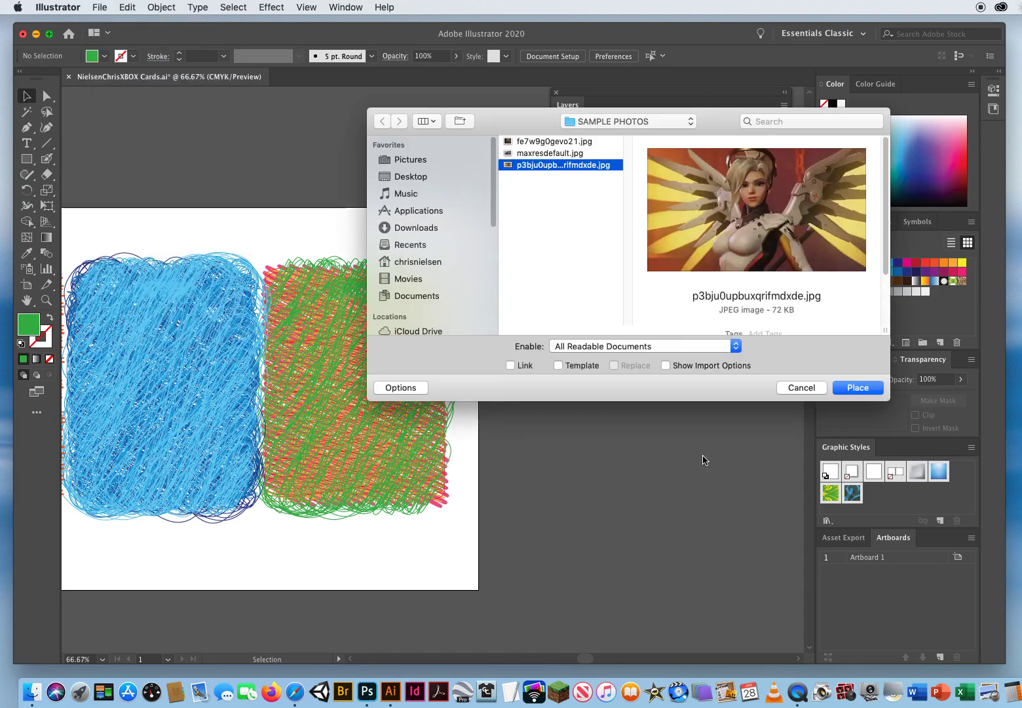
click(857, 387)
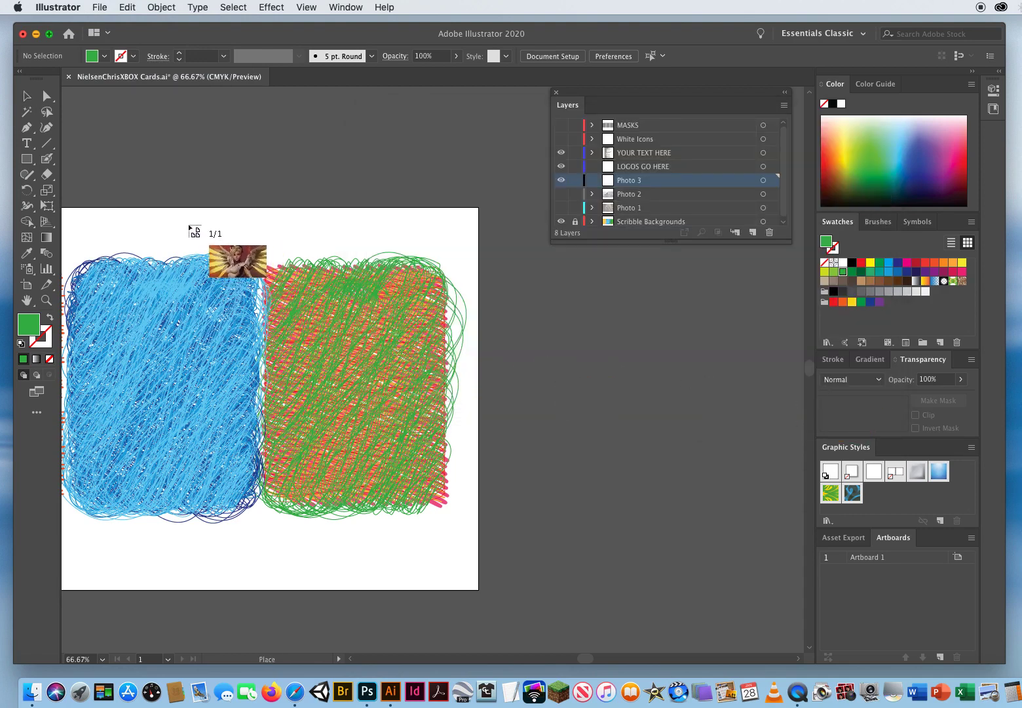
drag(189, 225, 780, 598)
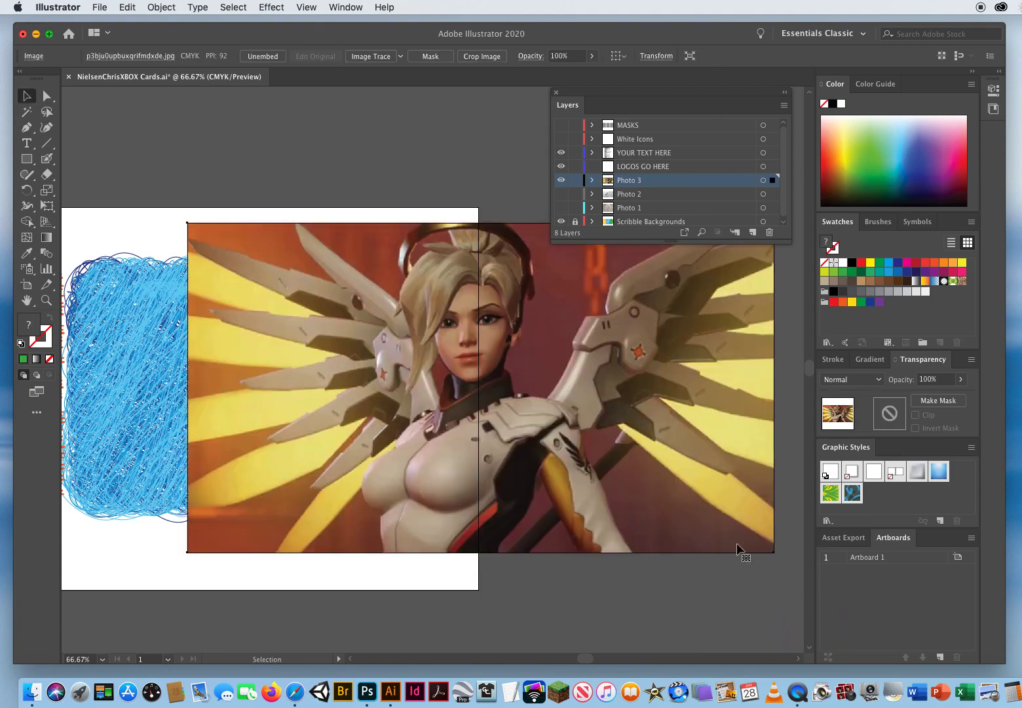
drag(534, 344, 430, 359)
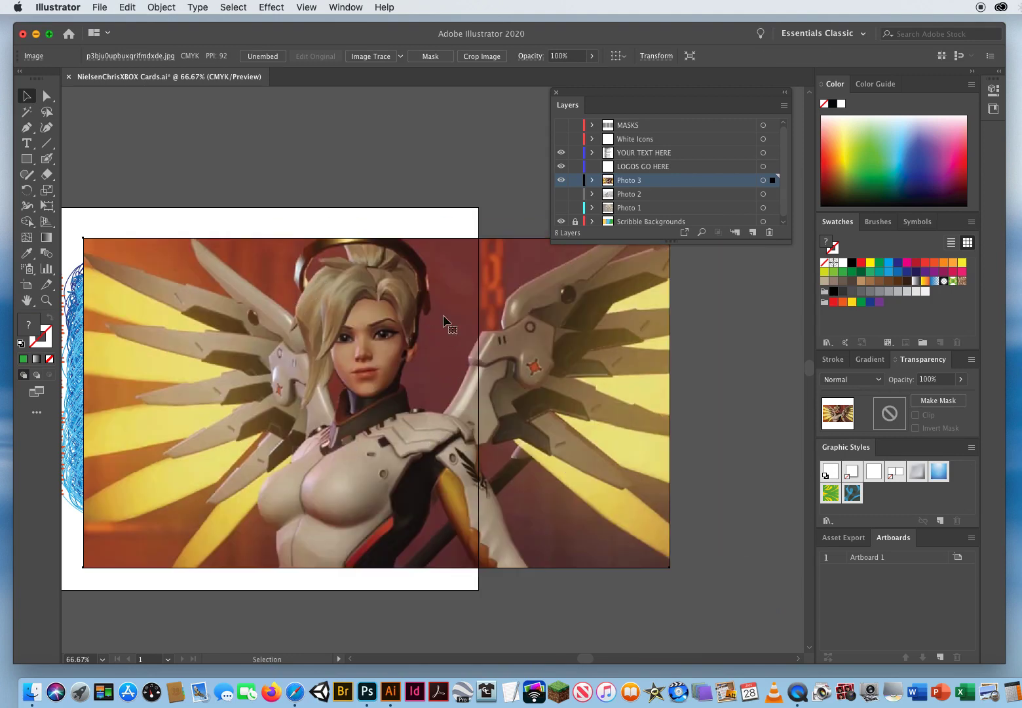
drag(392, 397, 391, 405)
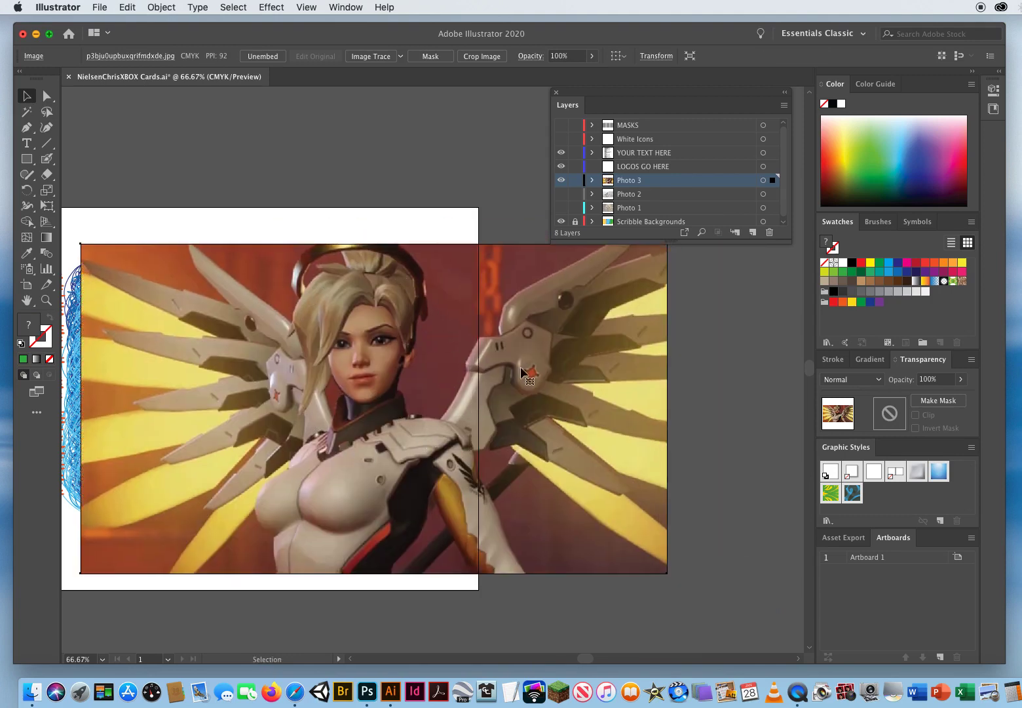
Step: Lower the photo's opacity to 47%, nudge it slightly, and deselect it
click(960, 379)
drag(960, 398, 934, 399)
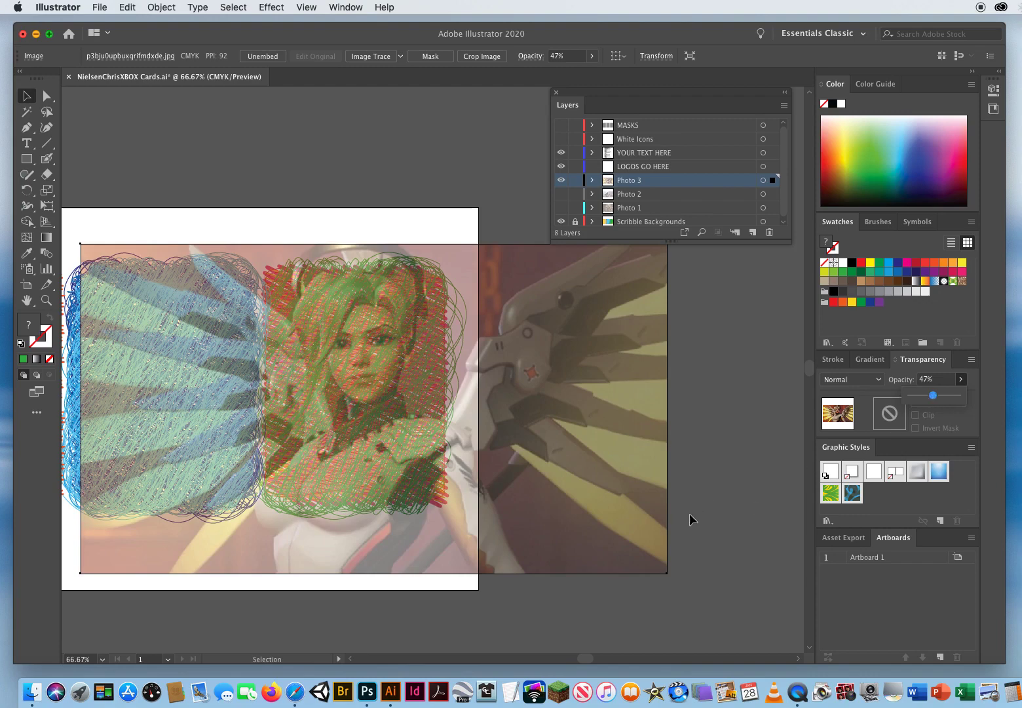
click(378, 168)
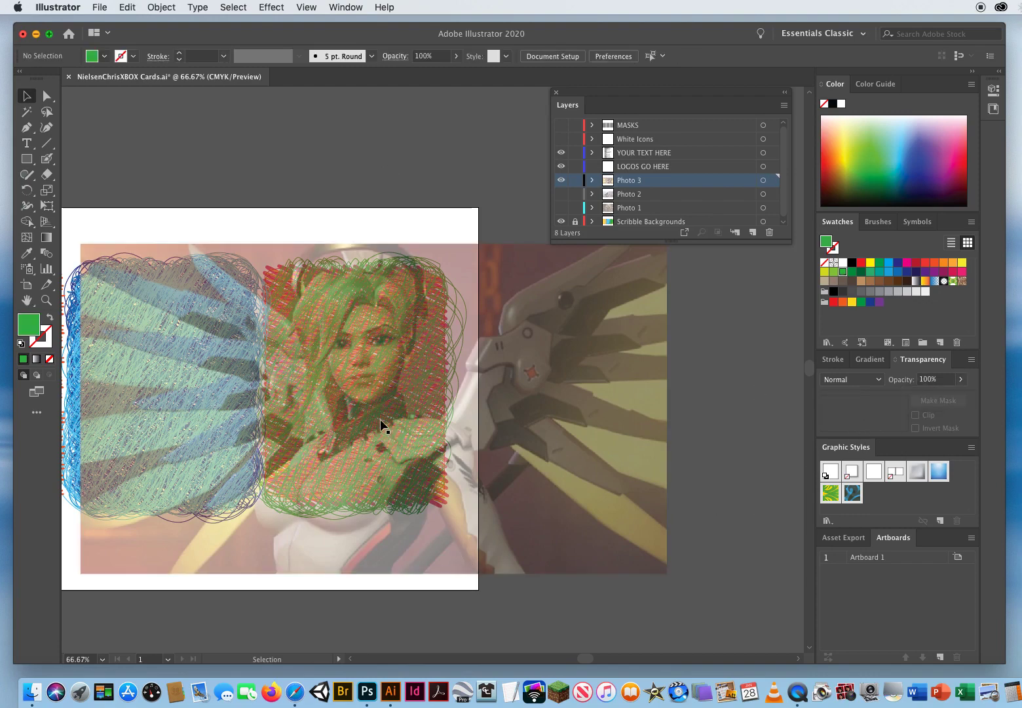
drag(381, 425, 415, 438)
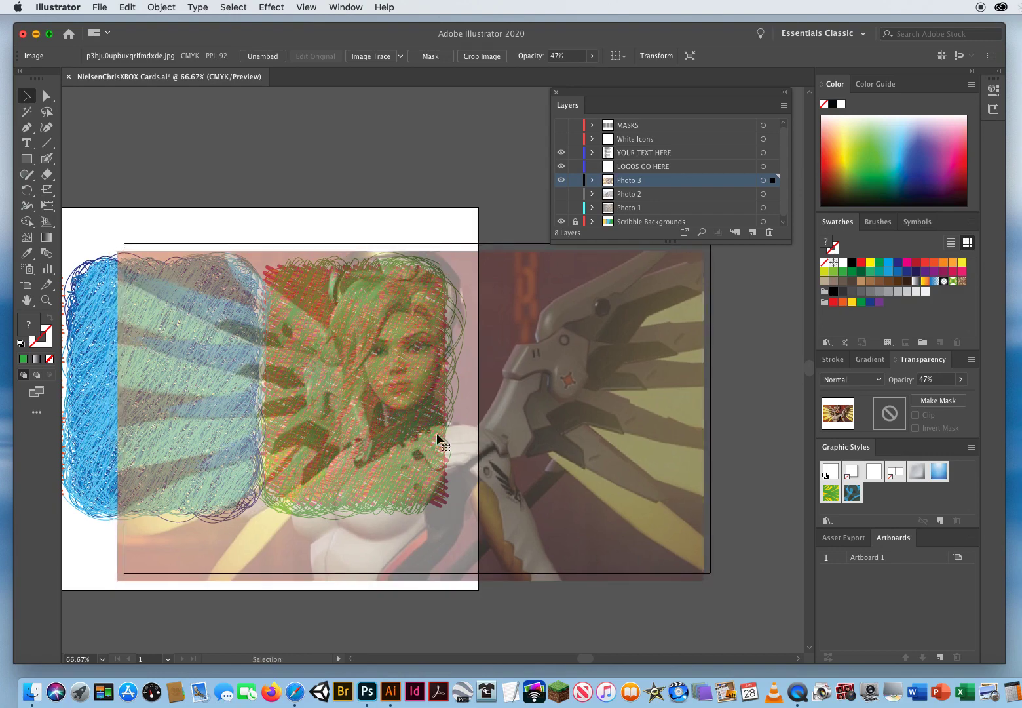
click(406, 165)
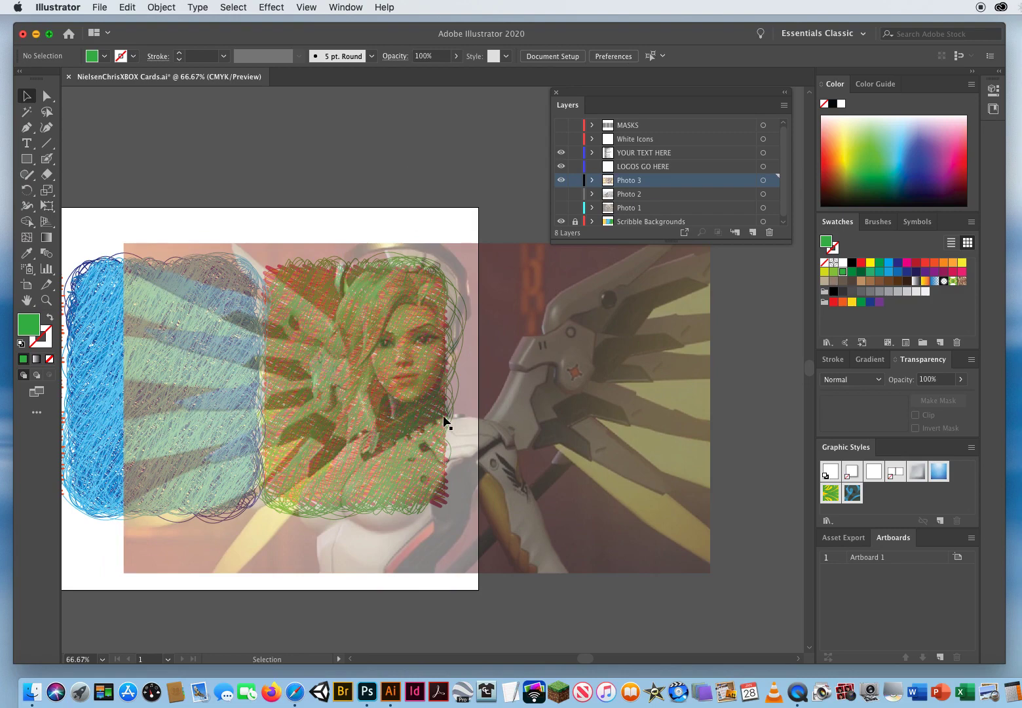
drag(305, 419, 557, 411)
Step: Hide Photo 3, show Photo 2, and snap its photo to the artboard's bottom edge
click(561, 179)
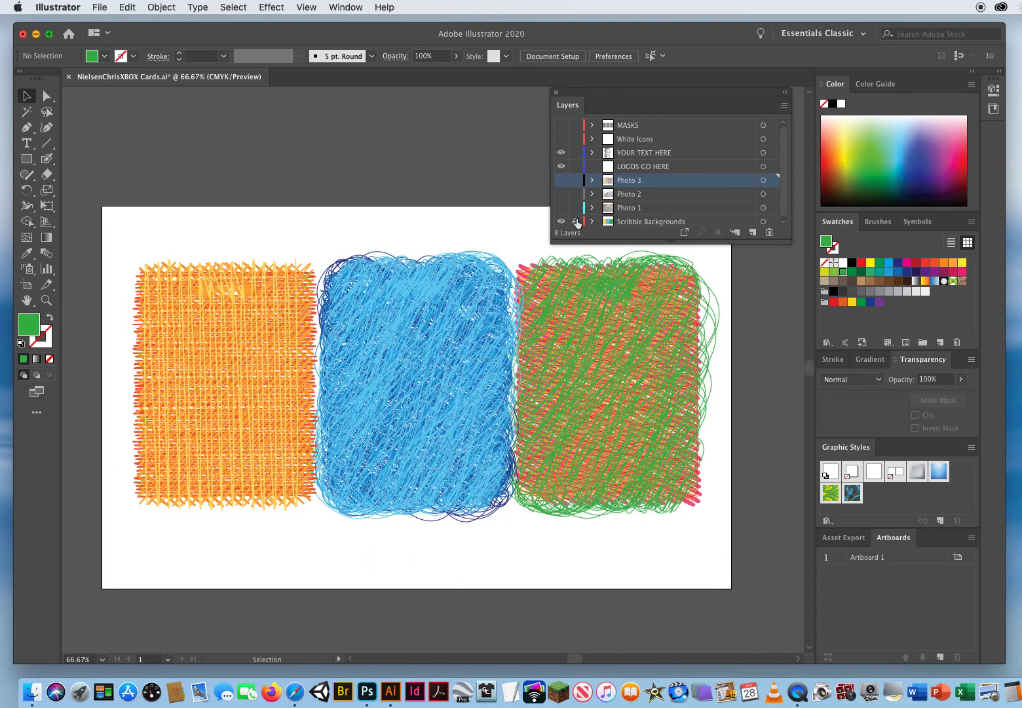
click(561, 194)
click(627, 194)
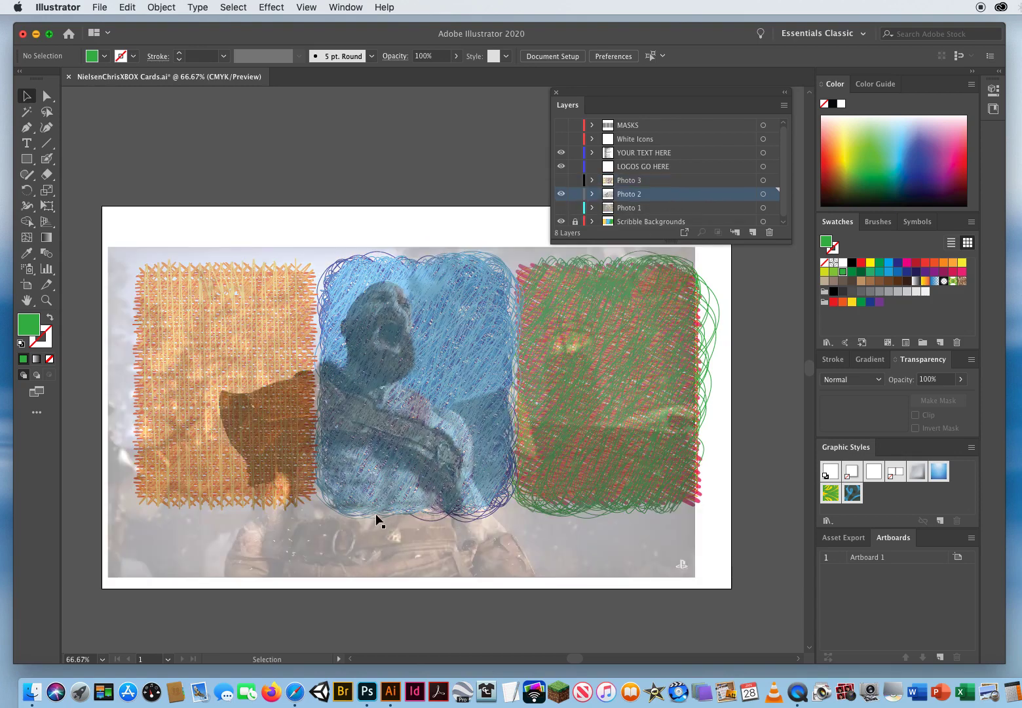
drag(347, 545, 398, 544)
key(super+z)
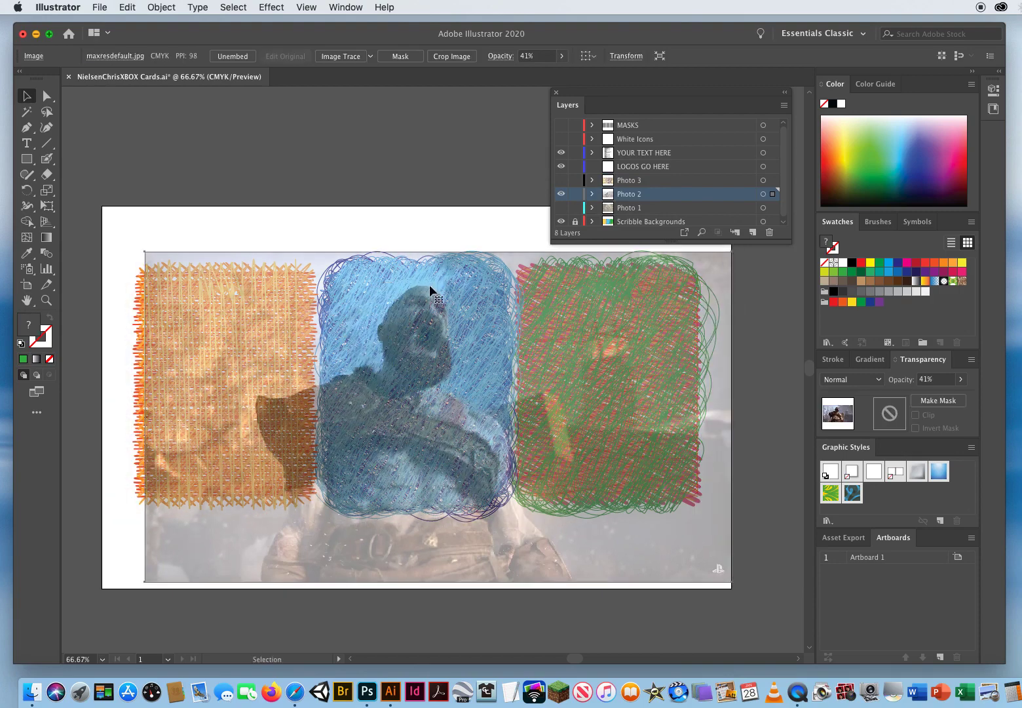
drag(414, 552, 418, 553)
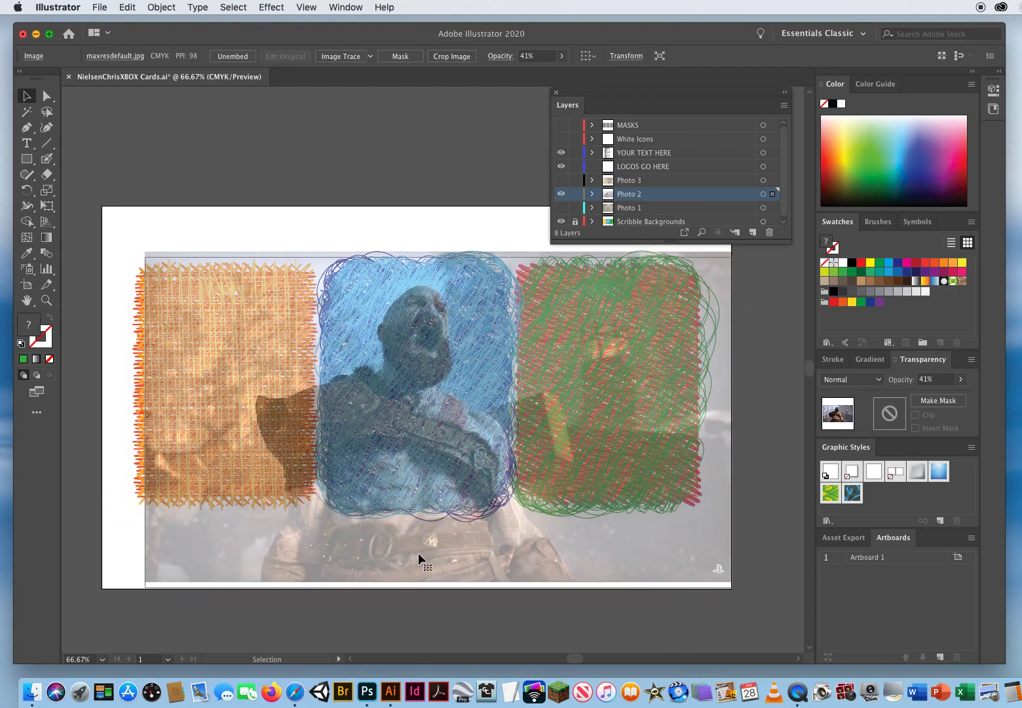
click(424, 230)
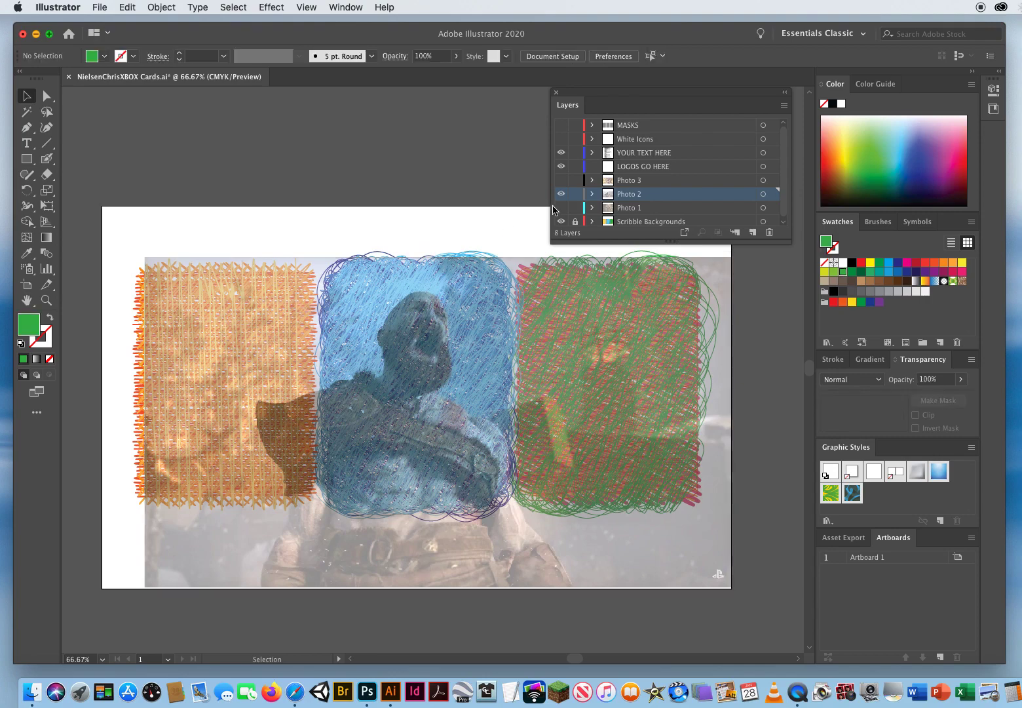
Step: Hide the Photo 2 and Photo 1 layers and save the document
click(561, 193)
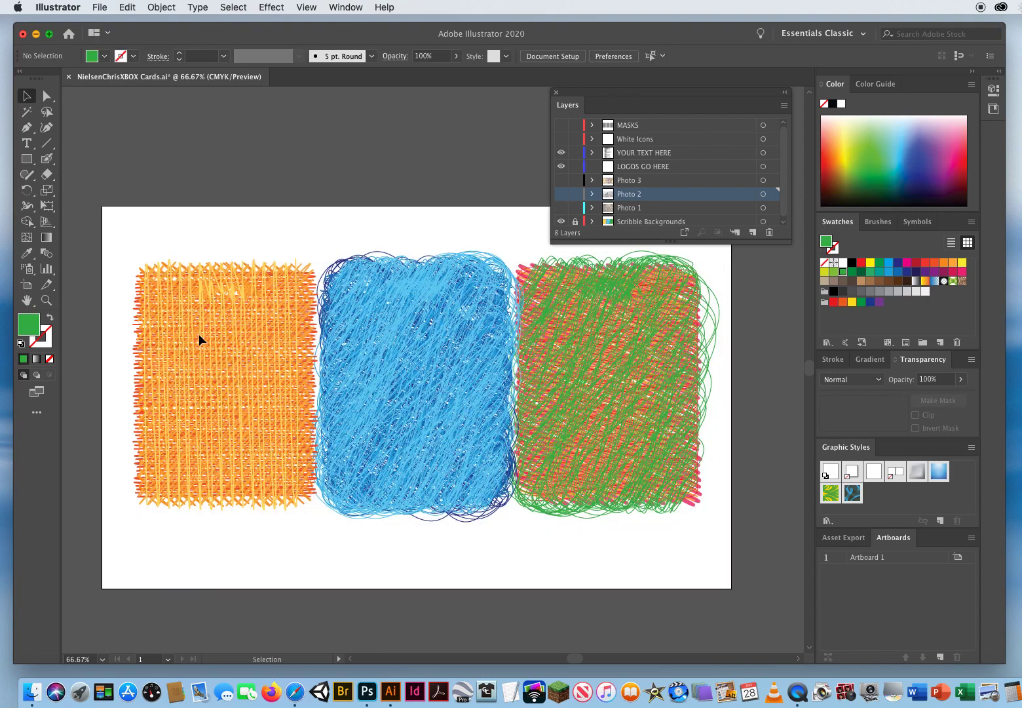
click(561, 208)
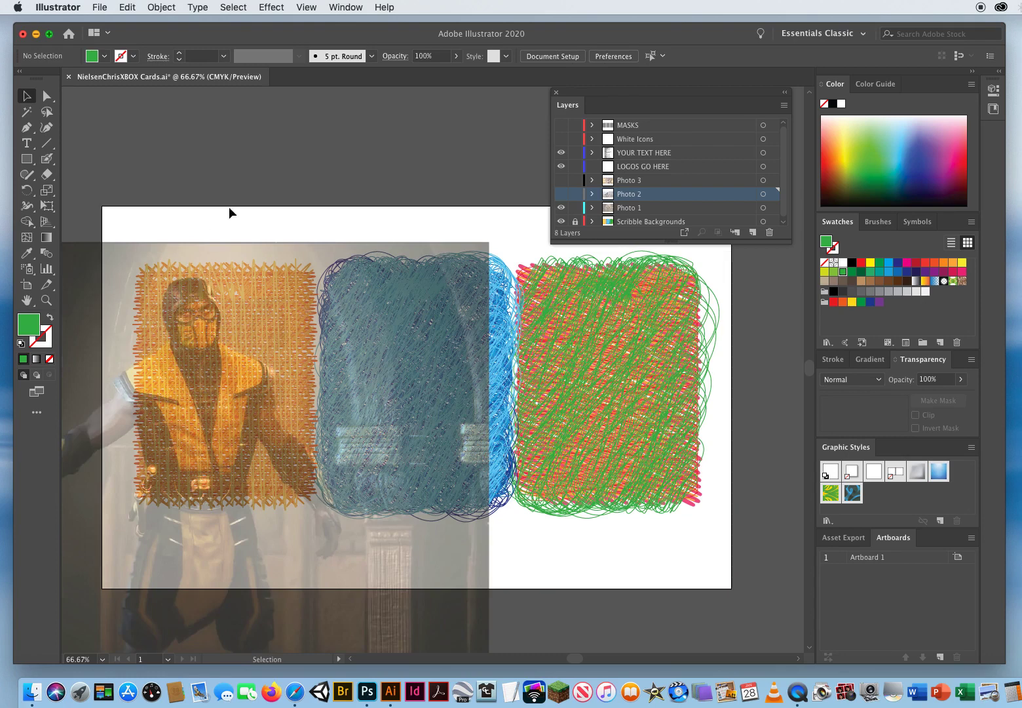
click(560, 208)
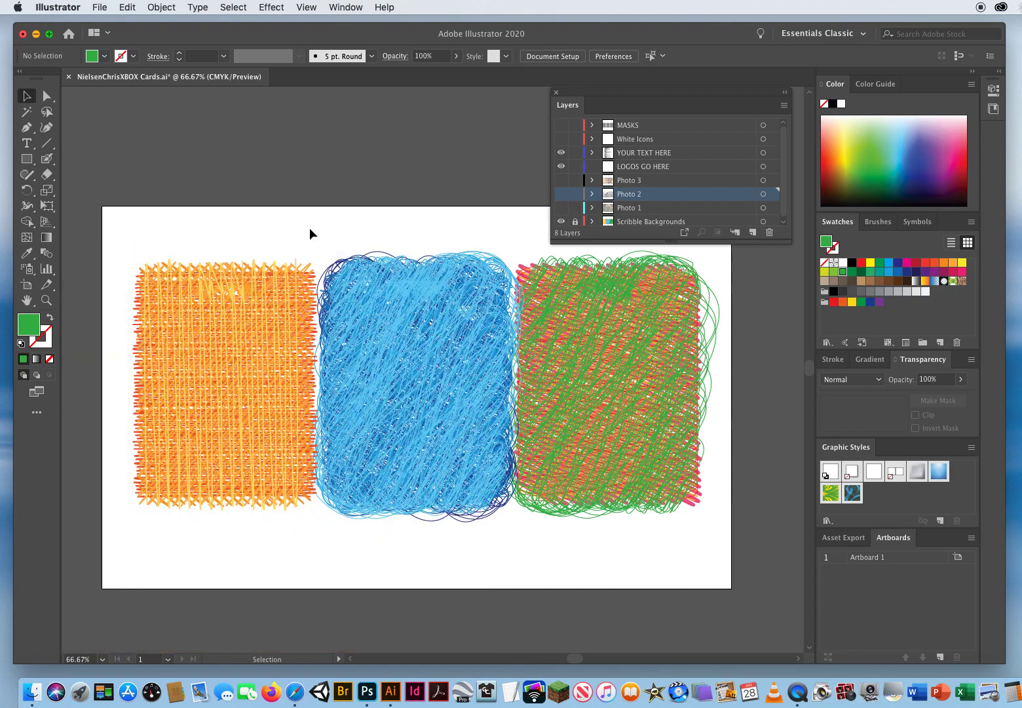
key(a)
key(super+s)
Step: Show the Photo 2 layer again and target the MASKS layer
click(561, 194)
mouse_move(791, 242)
mouse_down()
mouse_move(791, 282)
mouse_move(791, 259)
mouse_up()
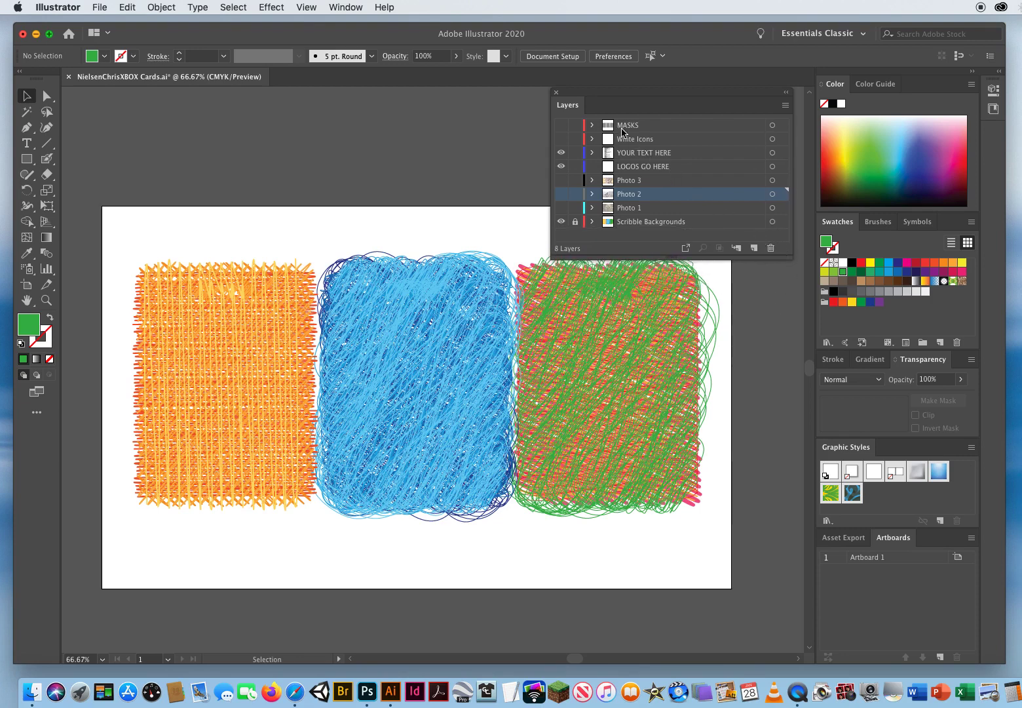
click(641, 125)
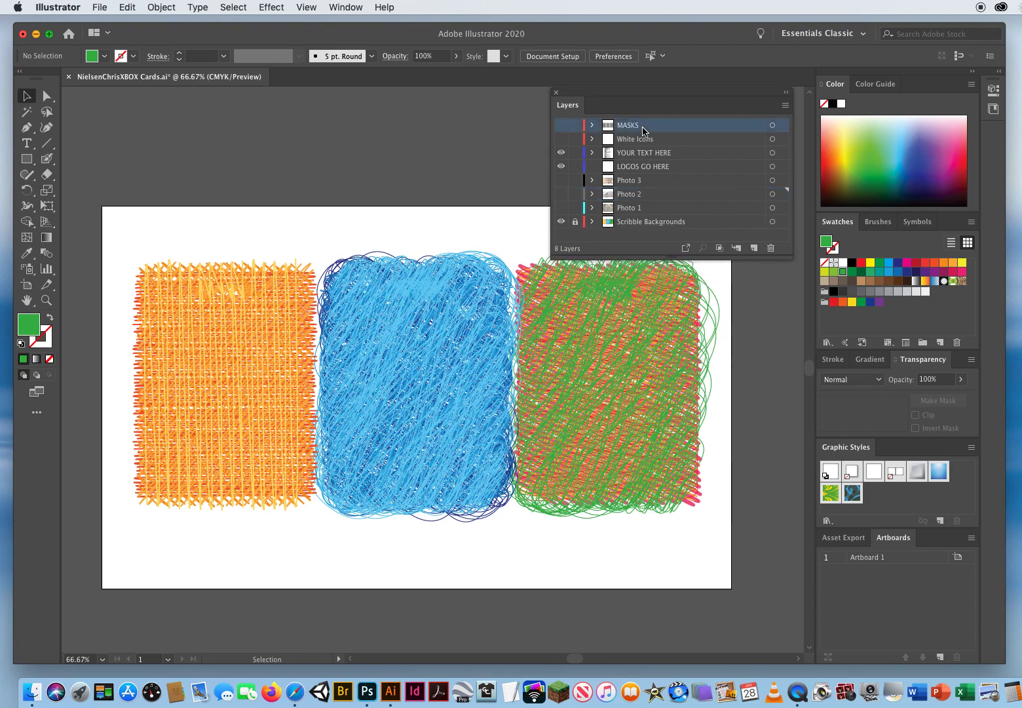
Step: Show the MASKS and Photo 1 layers and marquee-select the left card's mask and photo
click(561, 124)
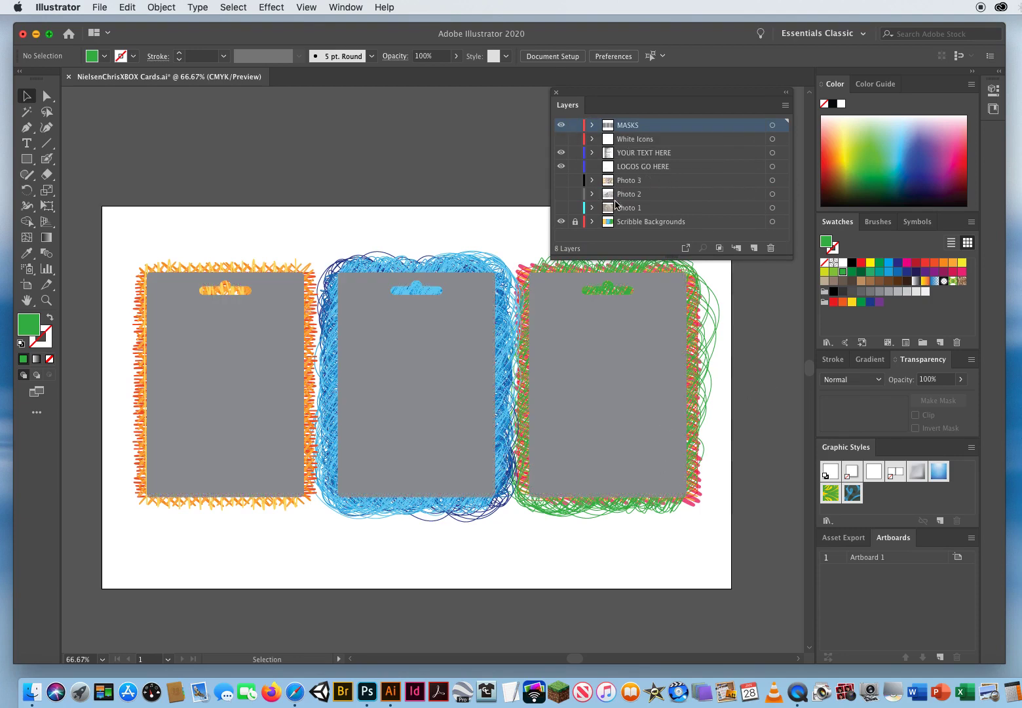
click(650, 208)
click(561, 207)
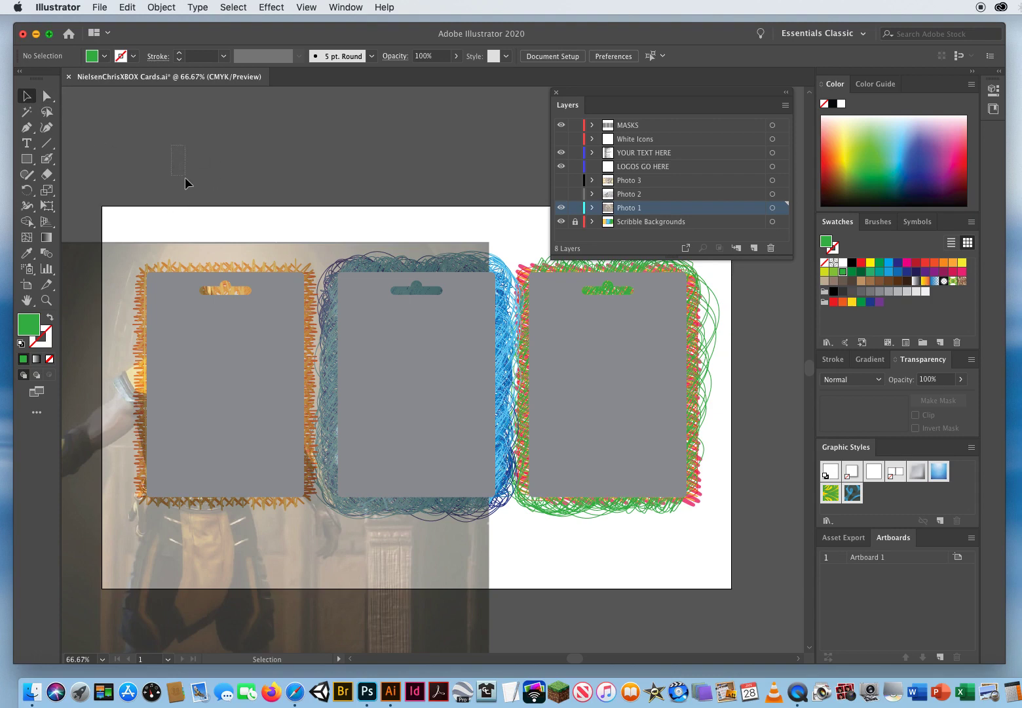
drag(208, 284, 237, 556)
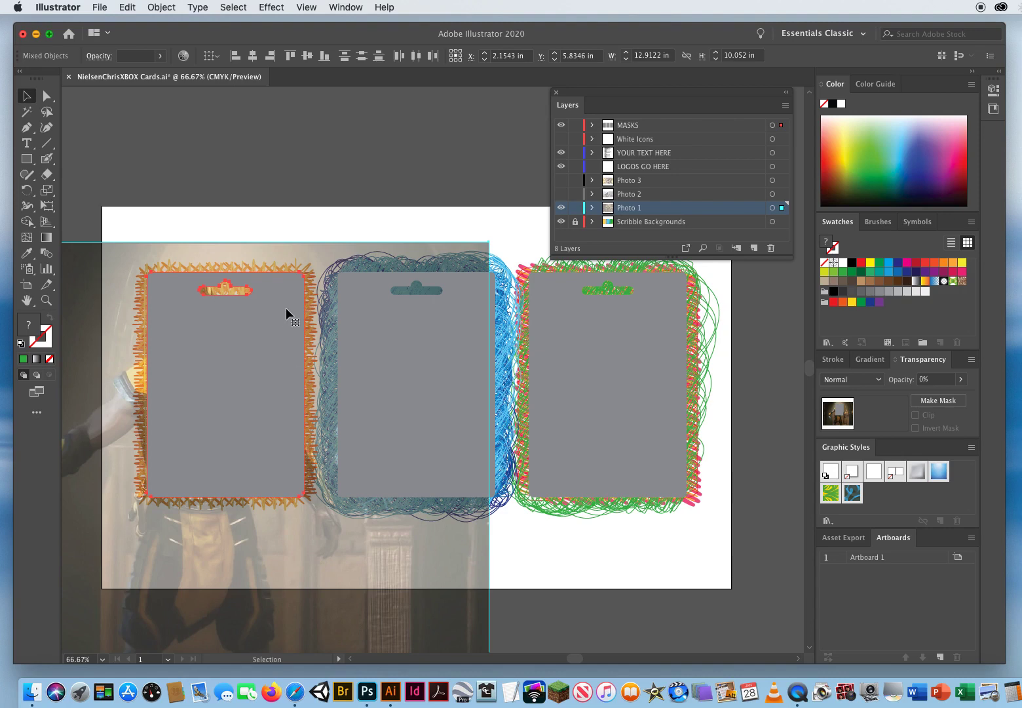
Step: Make a clipping mask on the left card, then undo it and clear the selection
click(650, 125)
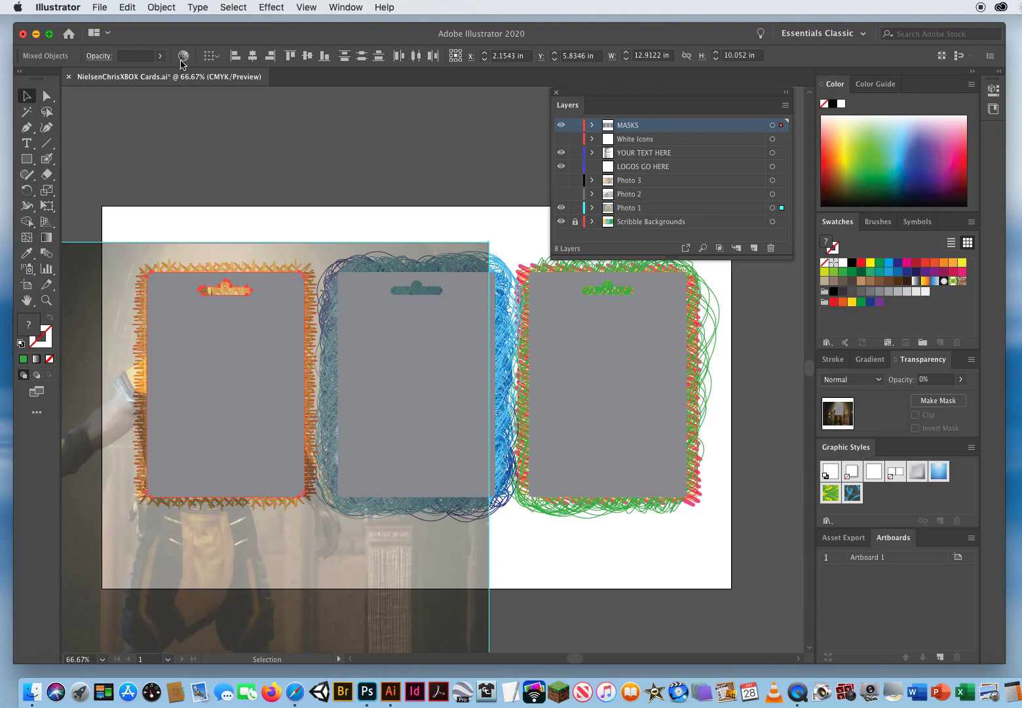
click(162, 7)
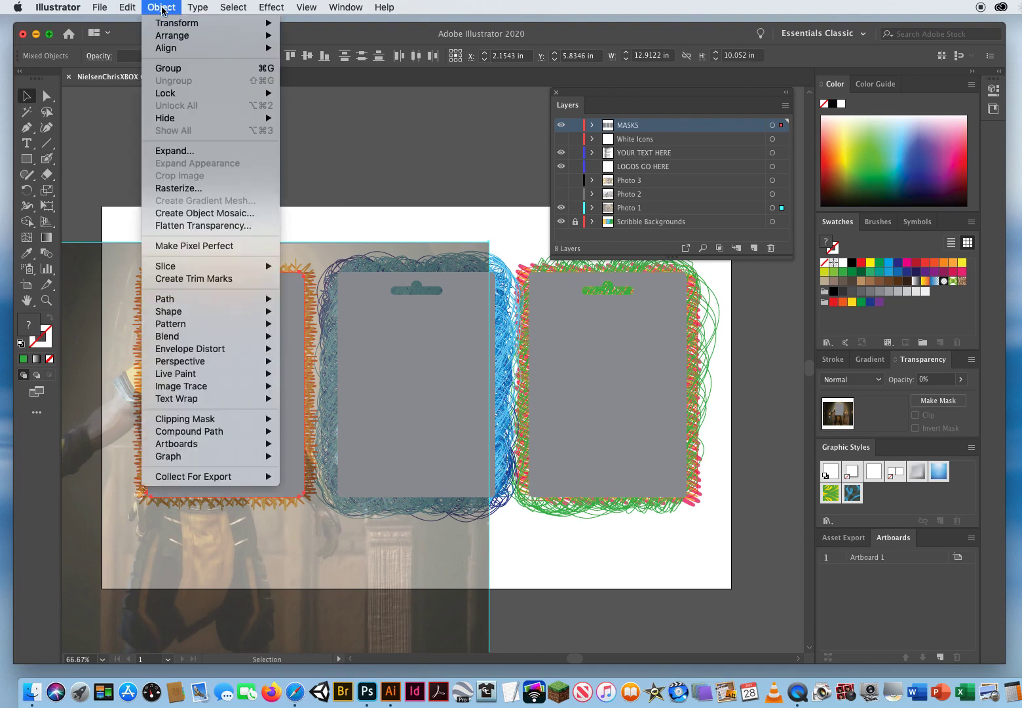
mouse_move(193, 422)
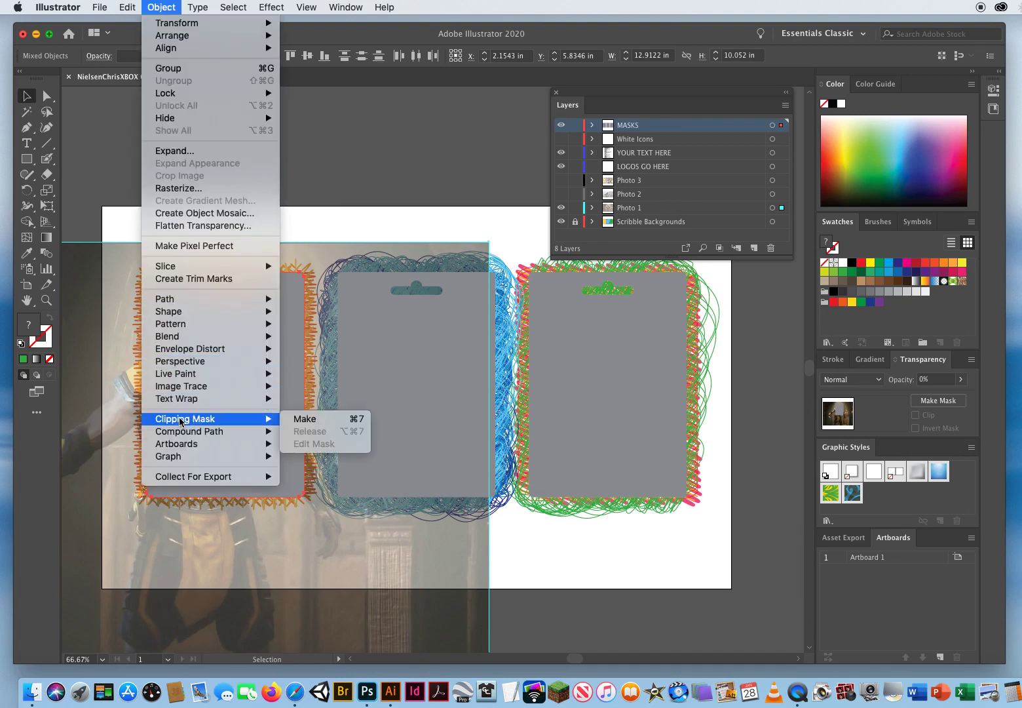
click(305, 420)
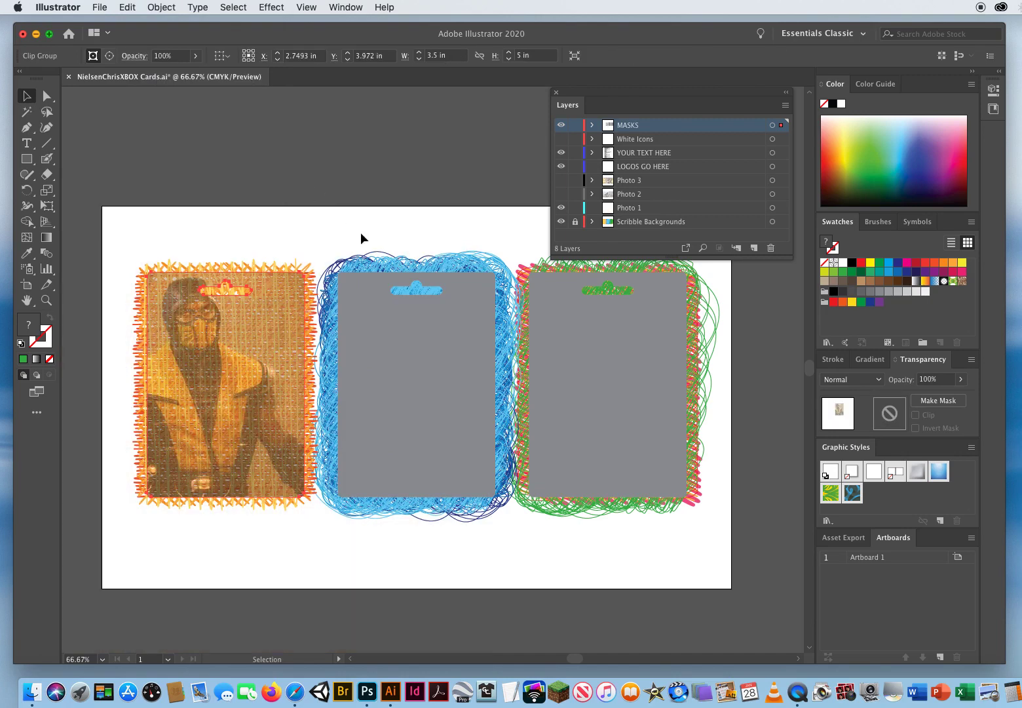
click(327, 232)
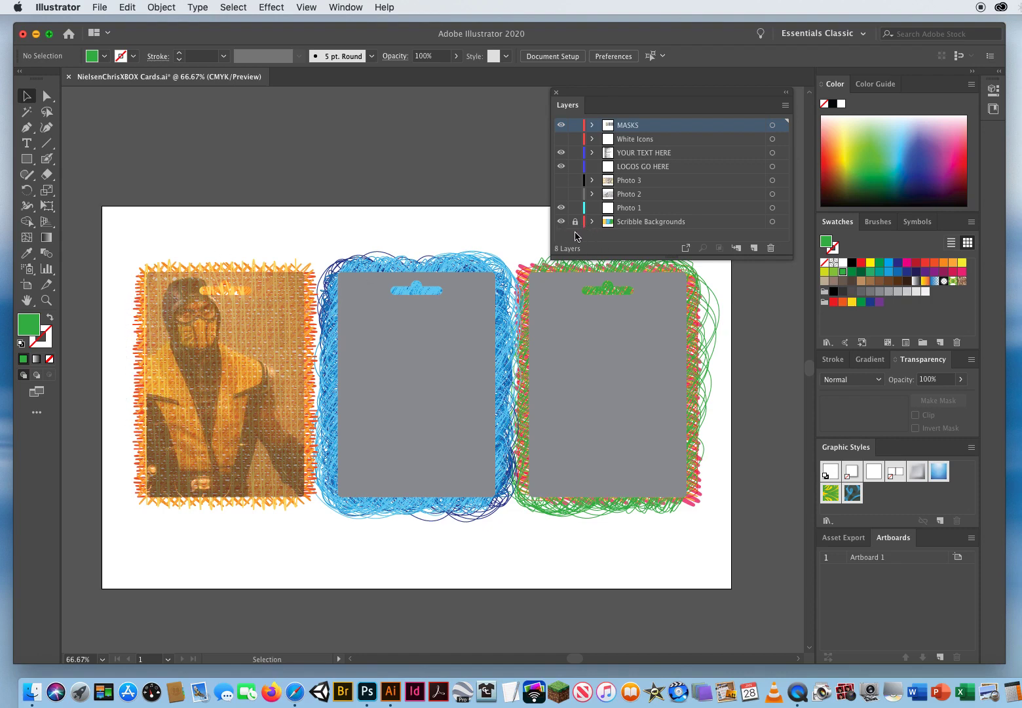
click(128, 7)
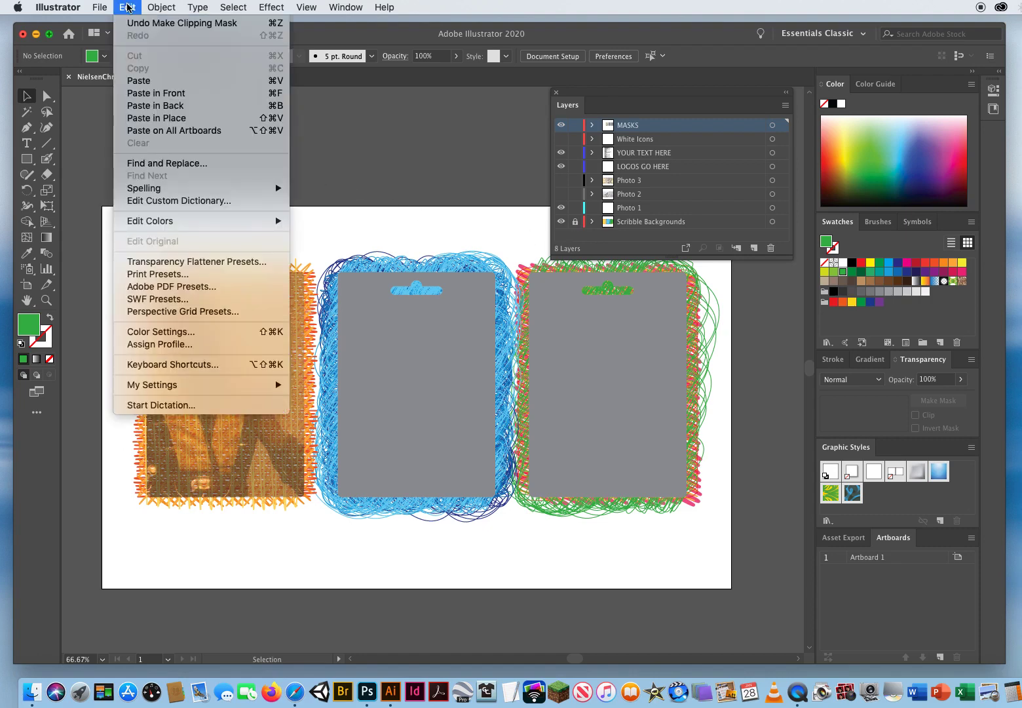
click(131, 24)
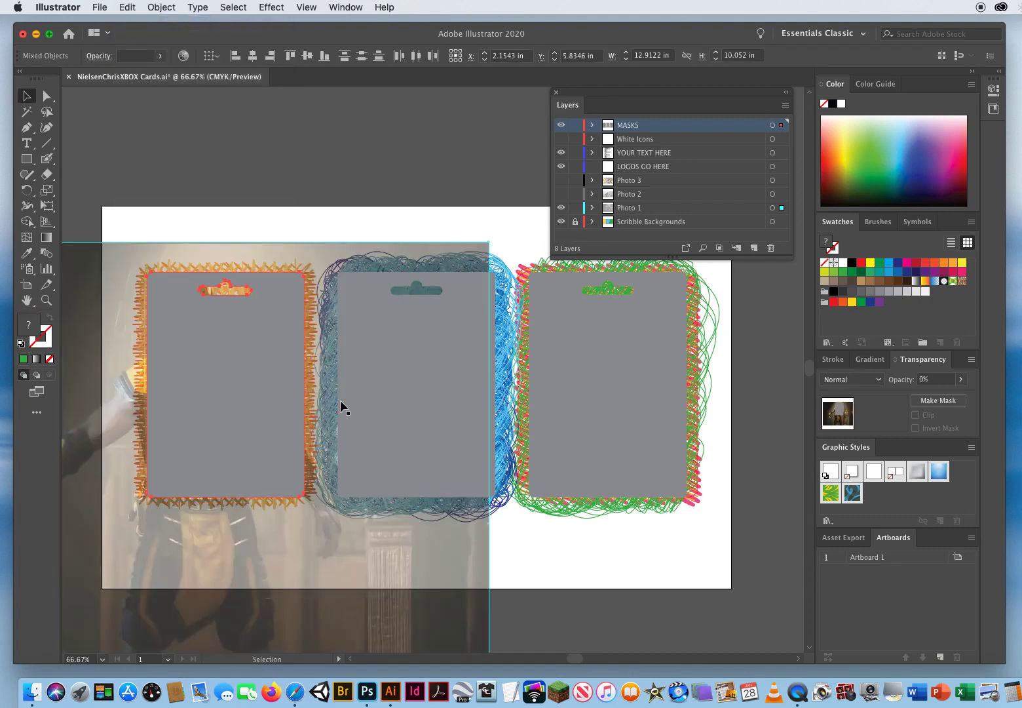
click(265, 224)
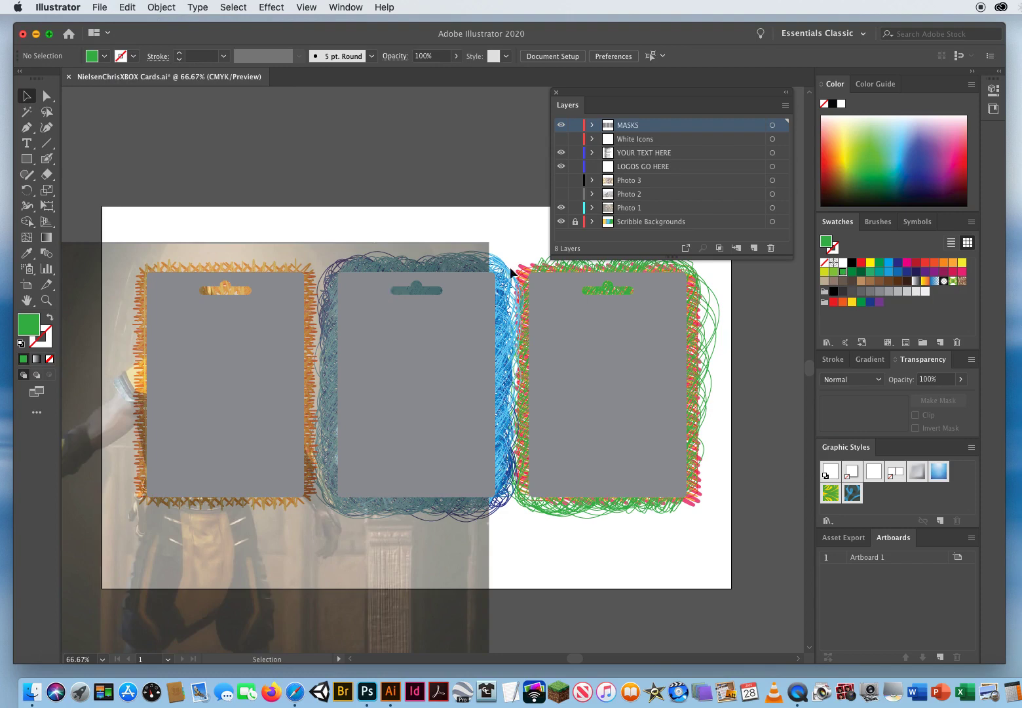
Step: Unlock Scribble Backgrounds, then clip the first card's photo and scribbles to its mask
click(575, 221)
drag(210, 269, 255, 582)
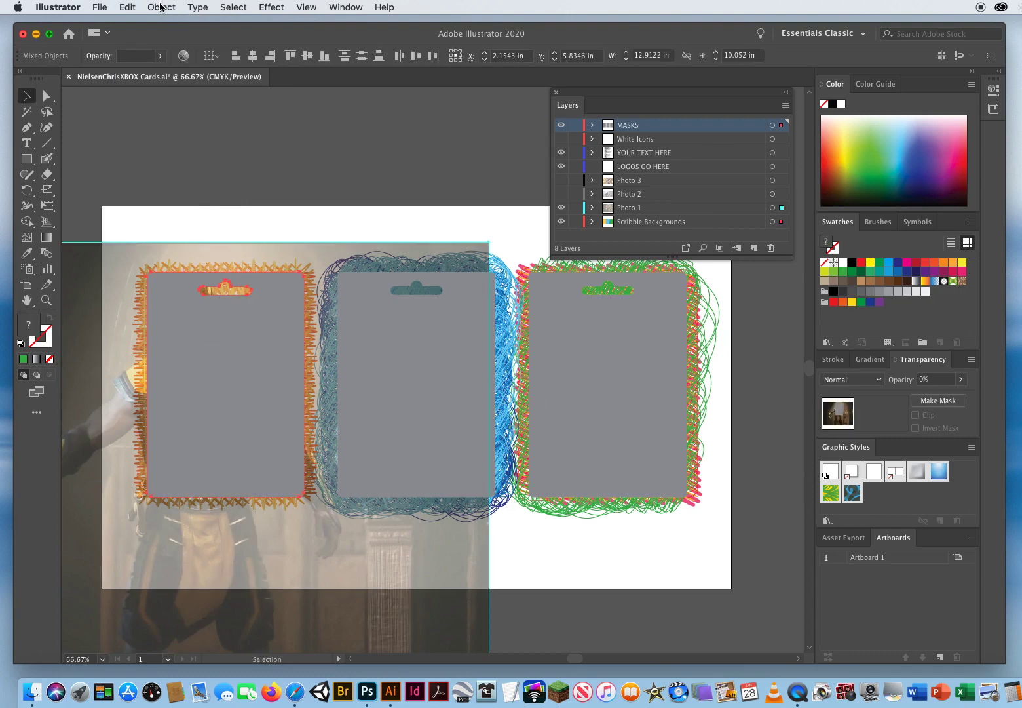
click(160, 8)
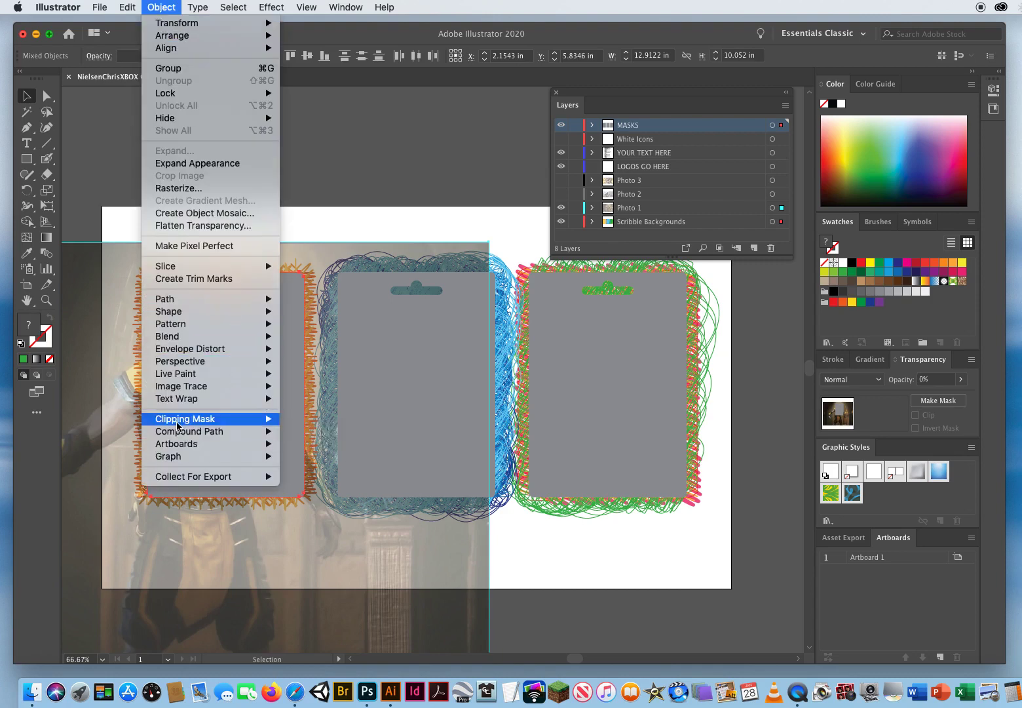
mouse_move(243, 422)
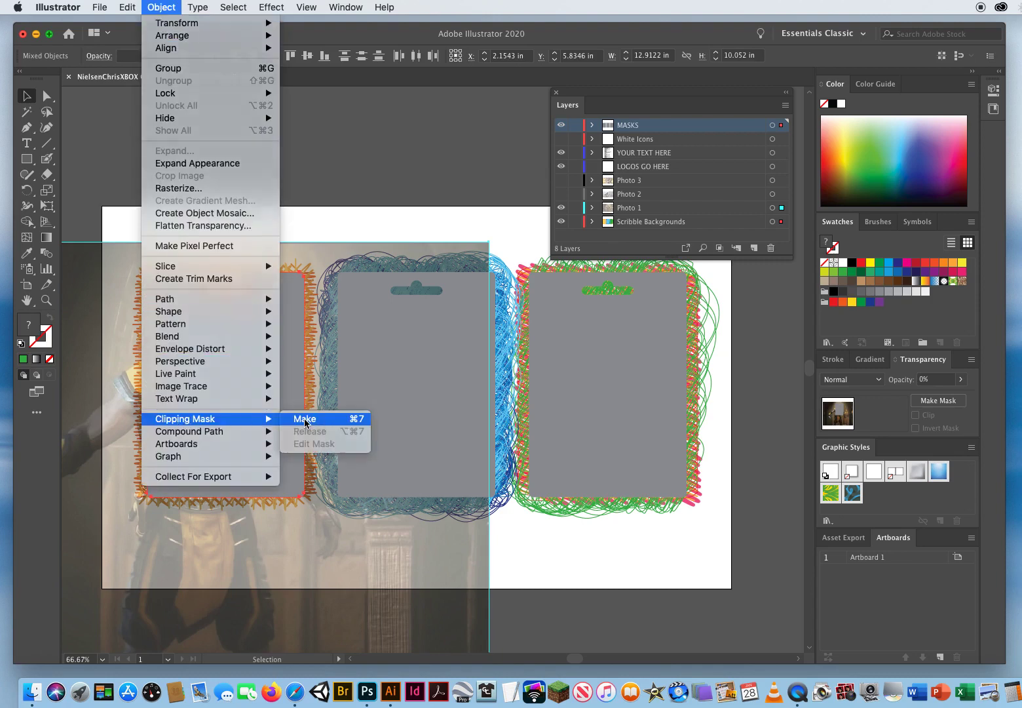
click(304, 419)
click(322, 156)
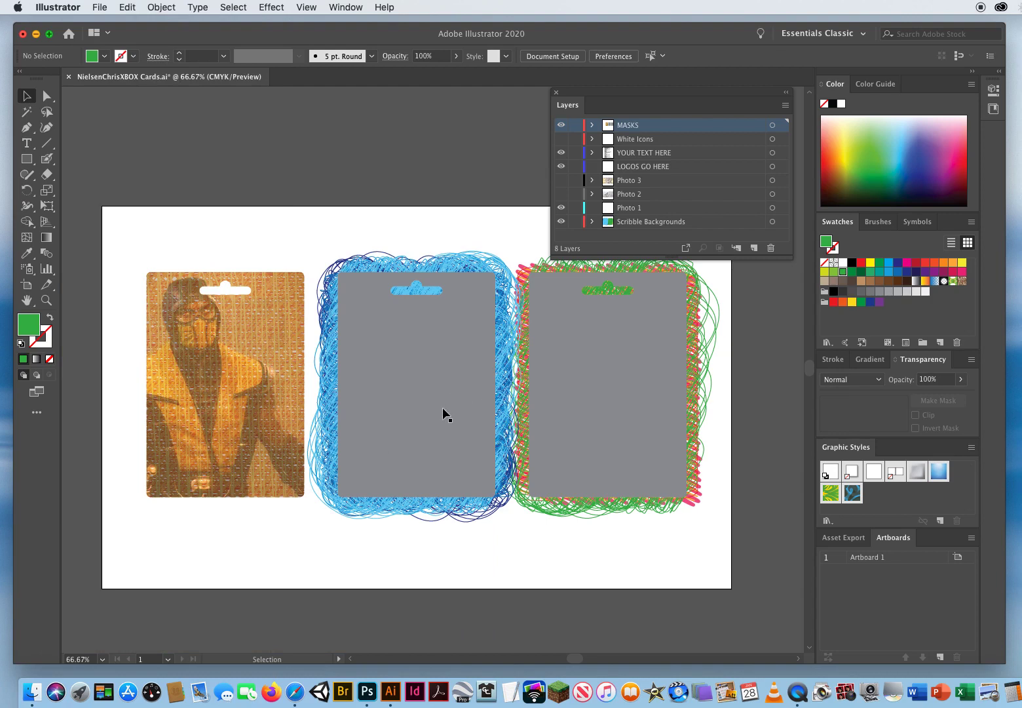
click(639, 194)
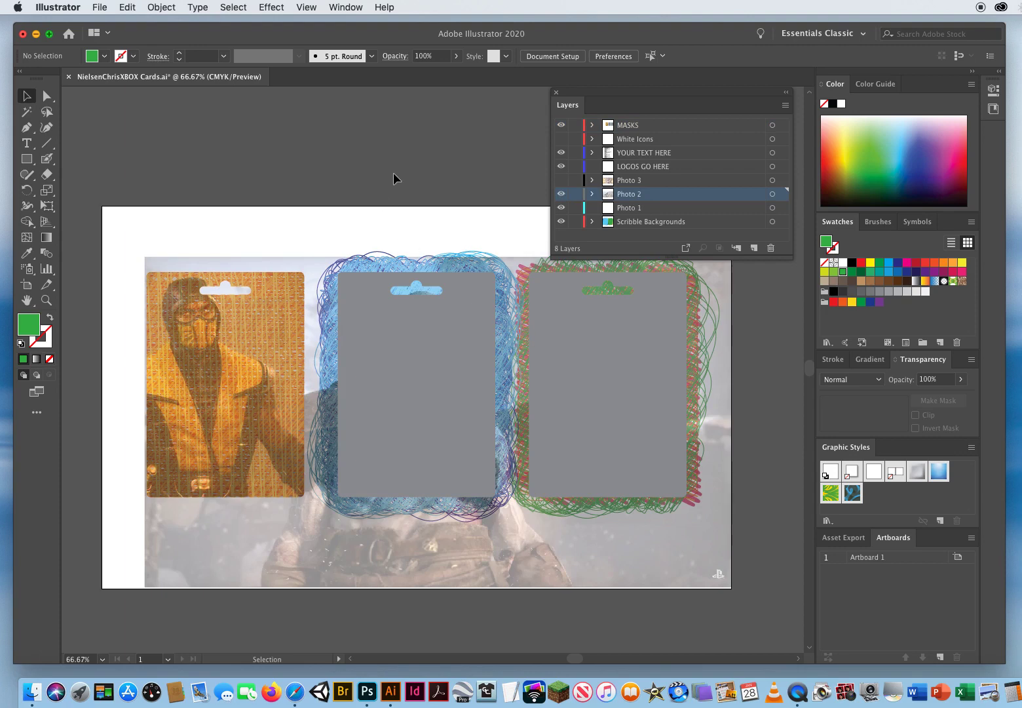
Step: Clip the middle card's Photo 2 warrior and blue scribbles to its card shape
drag(381, 146, 394, 217)
drag(413, 318, 441, 538)
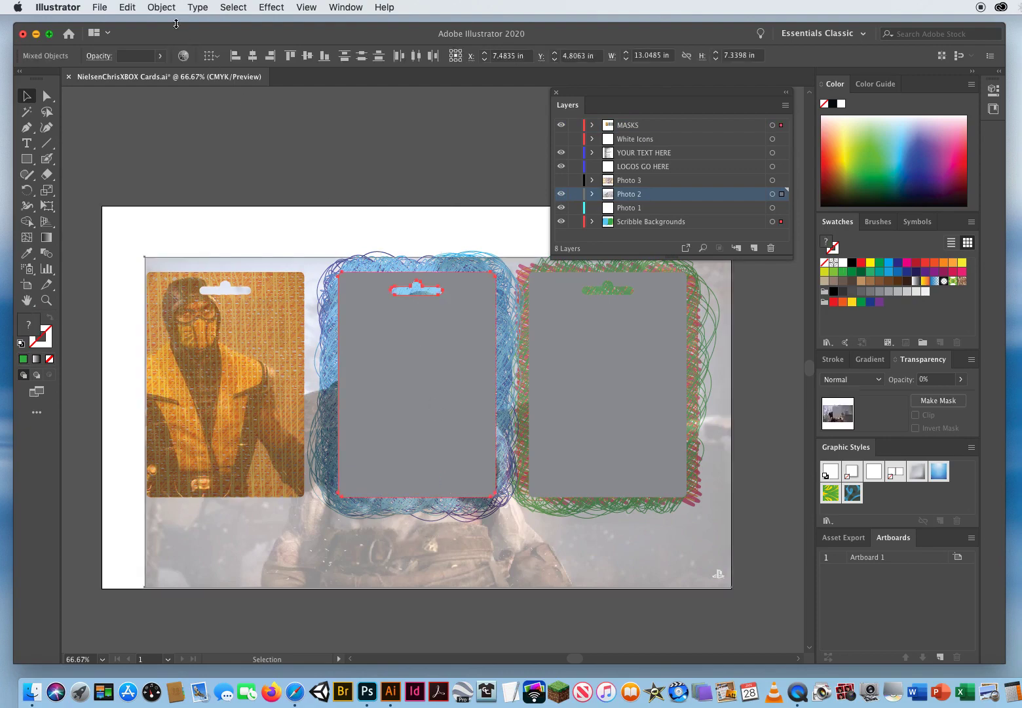
click(167, 7)
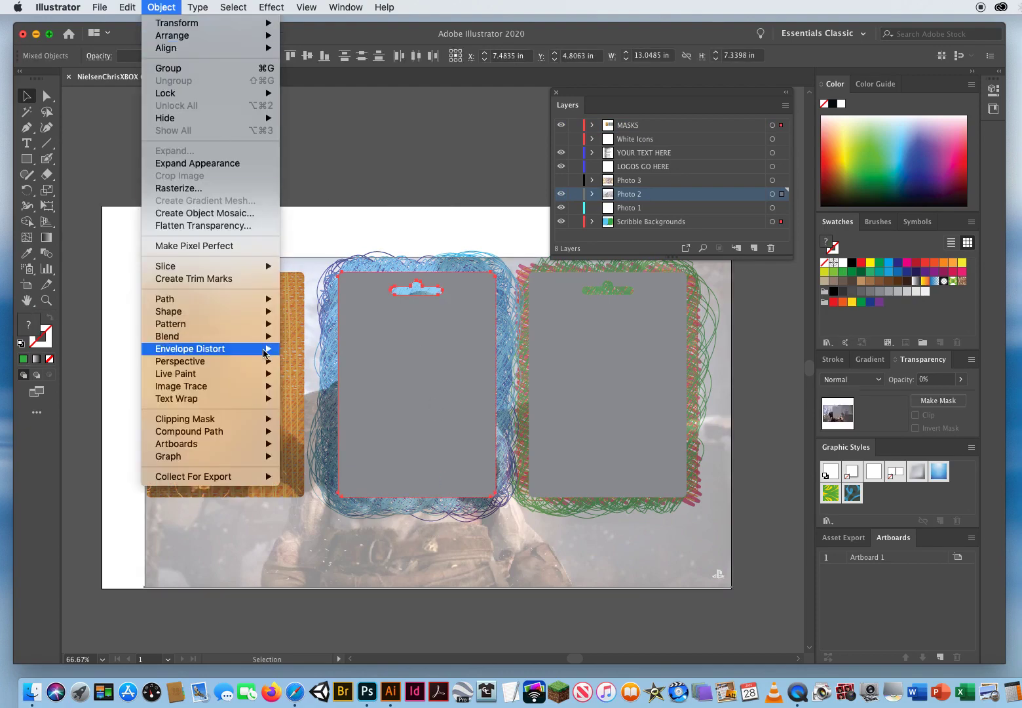
mouse_move(205, 421)
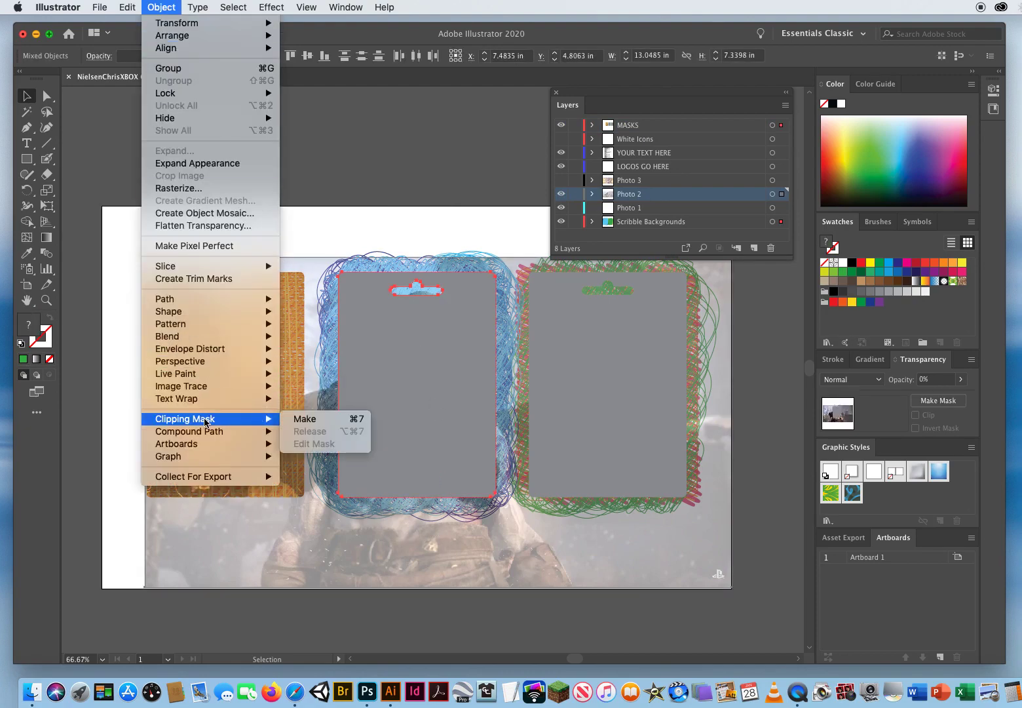
click(300, 423)
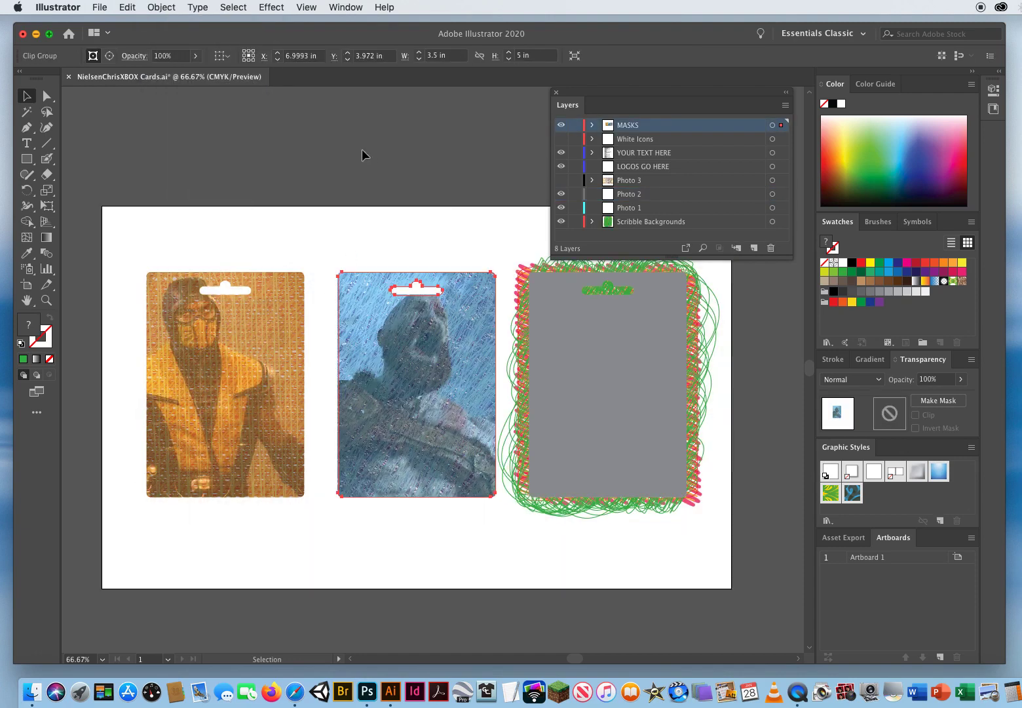
click(362, 168)
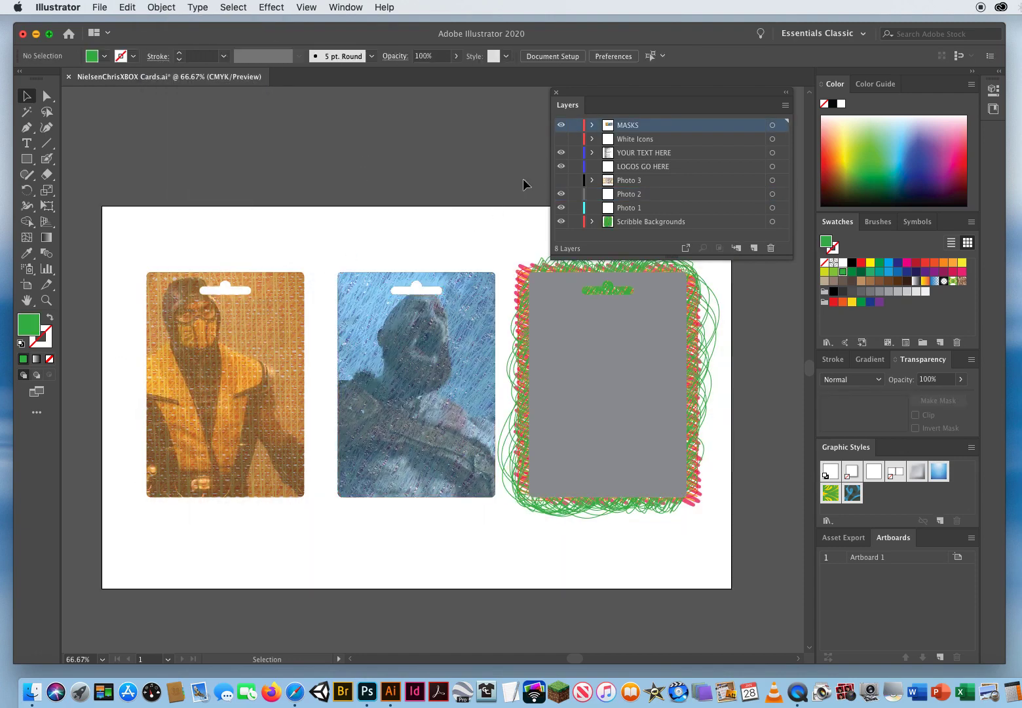
Step: Make Photo 3 the active, visible layer and move the Layers panel aside
click(640, 184)
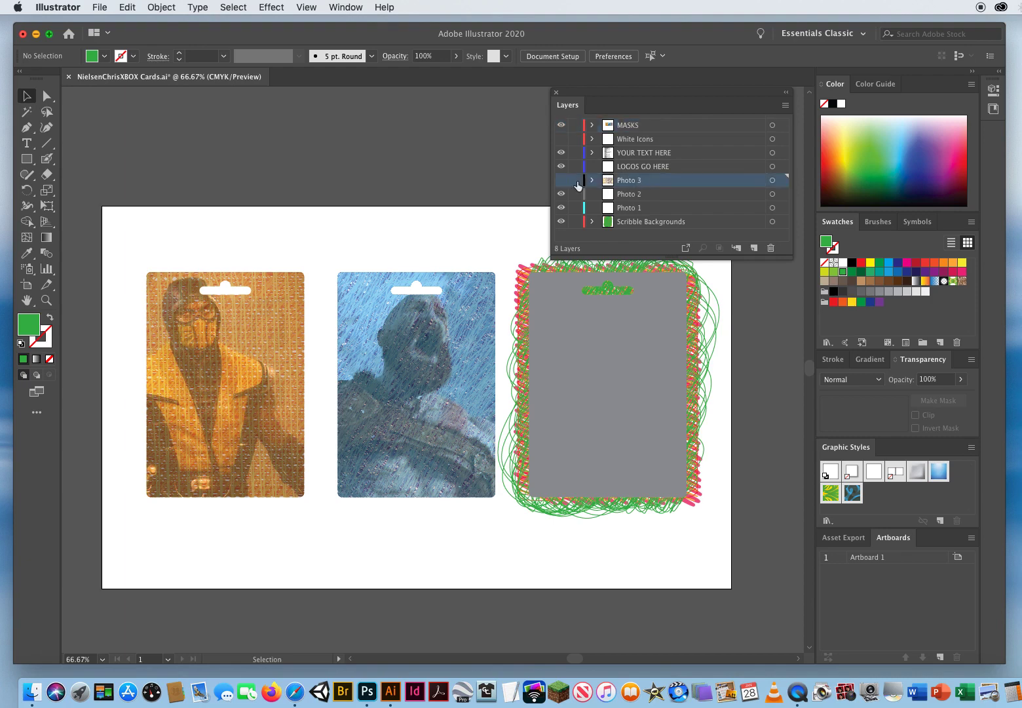
click(560, 179)
drag(585, 92, 118, 97)
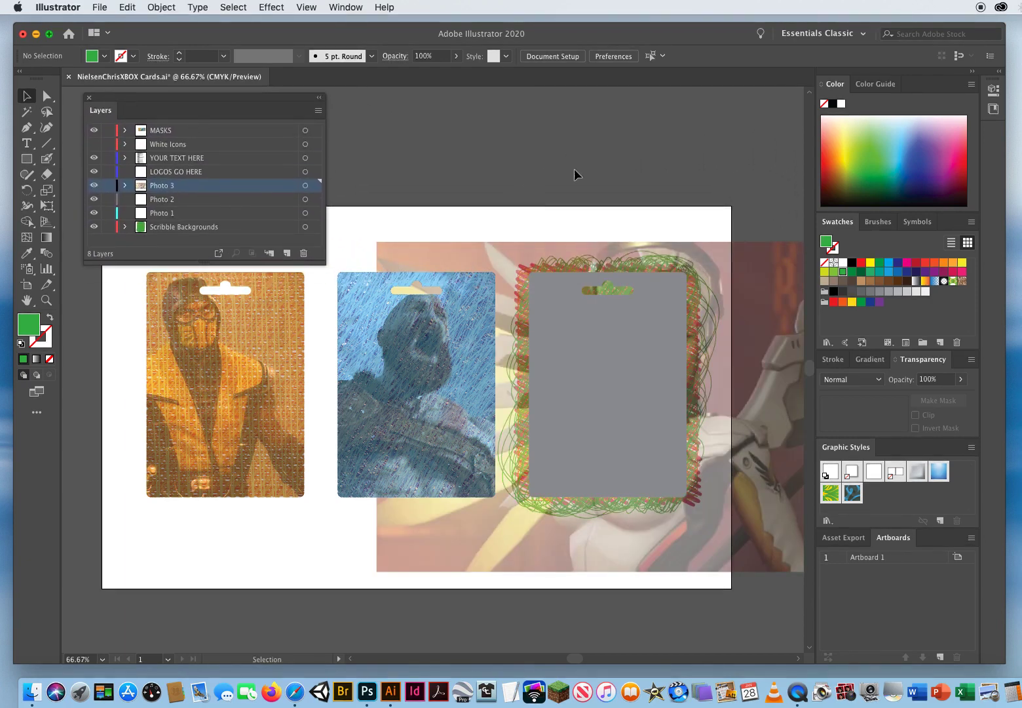
Step: Clip the right card's photo to its mask, then recentre the view on the cards
drag(573, 169, 636, 540)
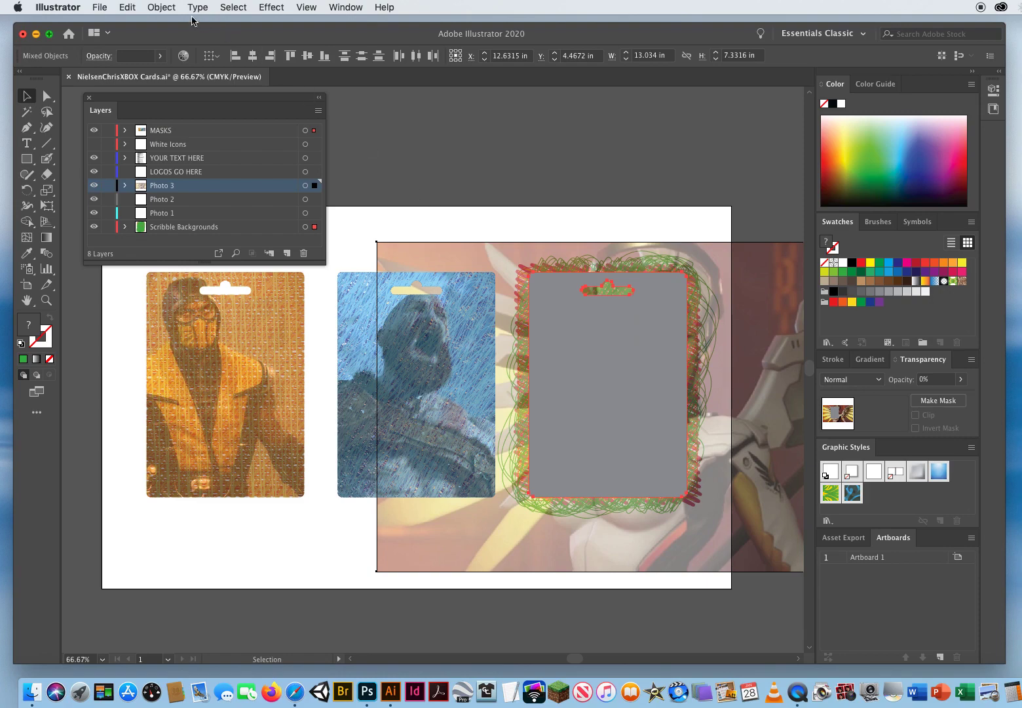
click(161, 7)
mouse_move(197, 420)
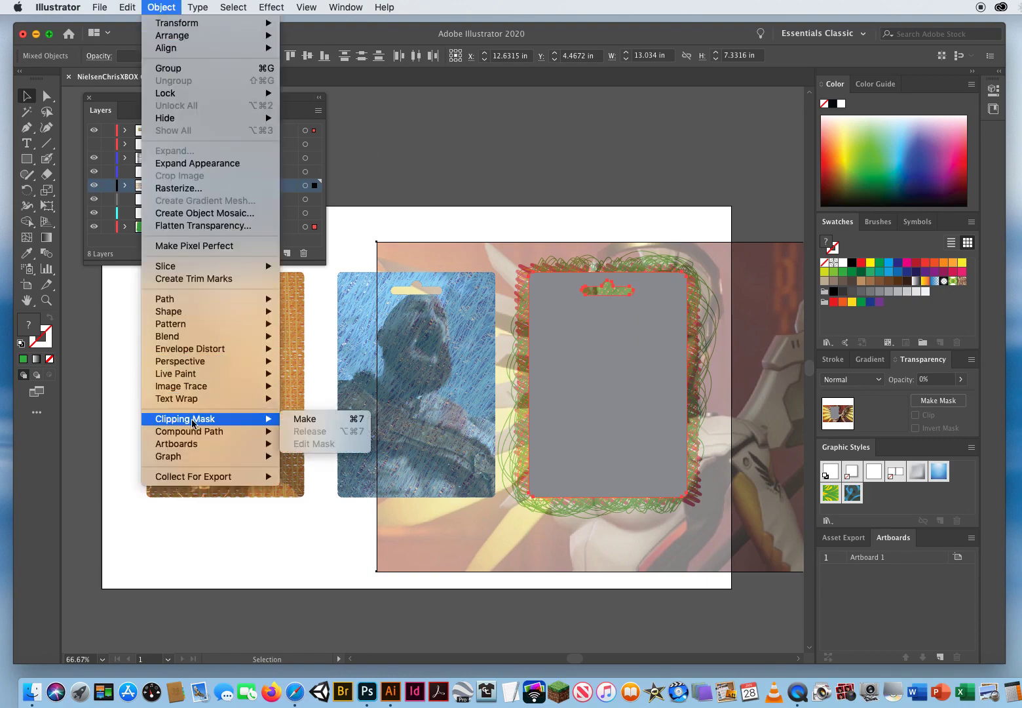
click(305, 419)
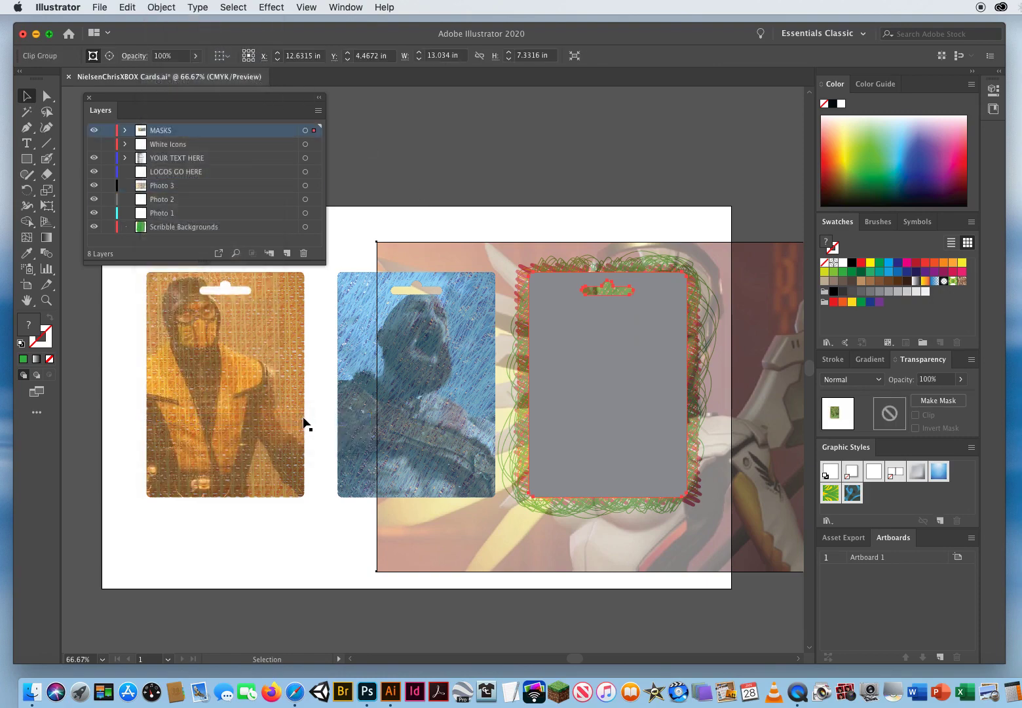
click(528, 152)
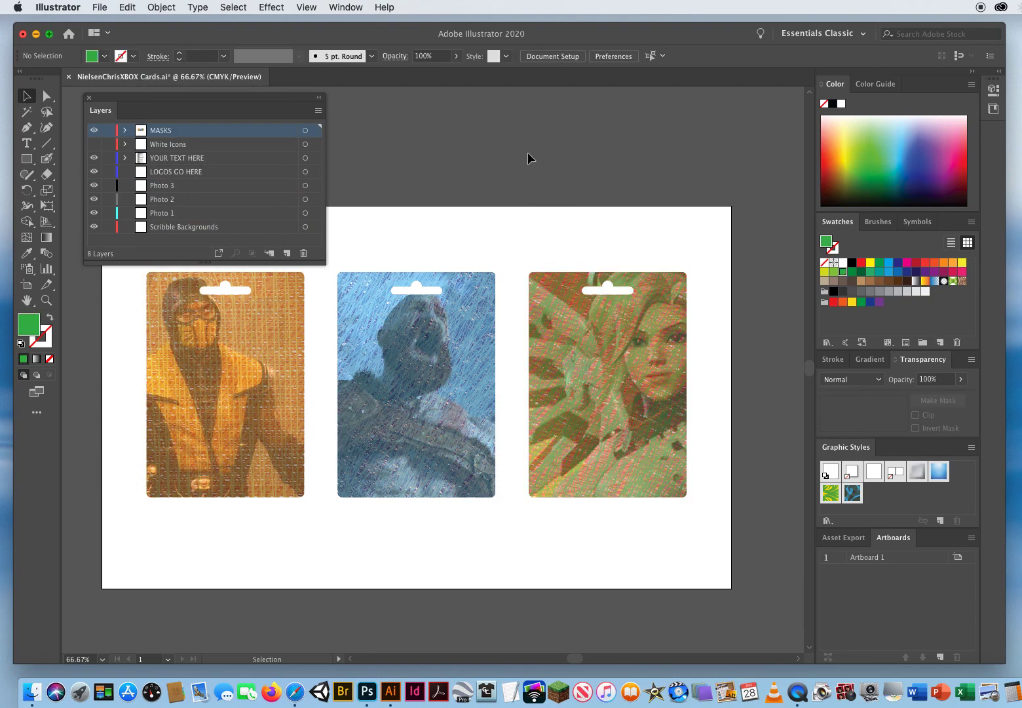
key(space)
drag(388, 364, 432, 379)
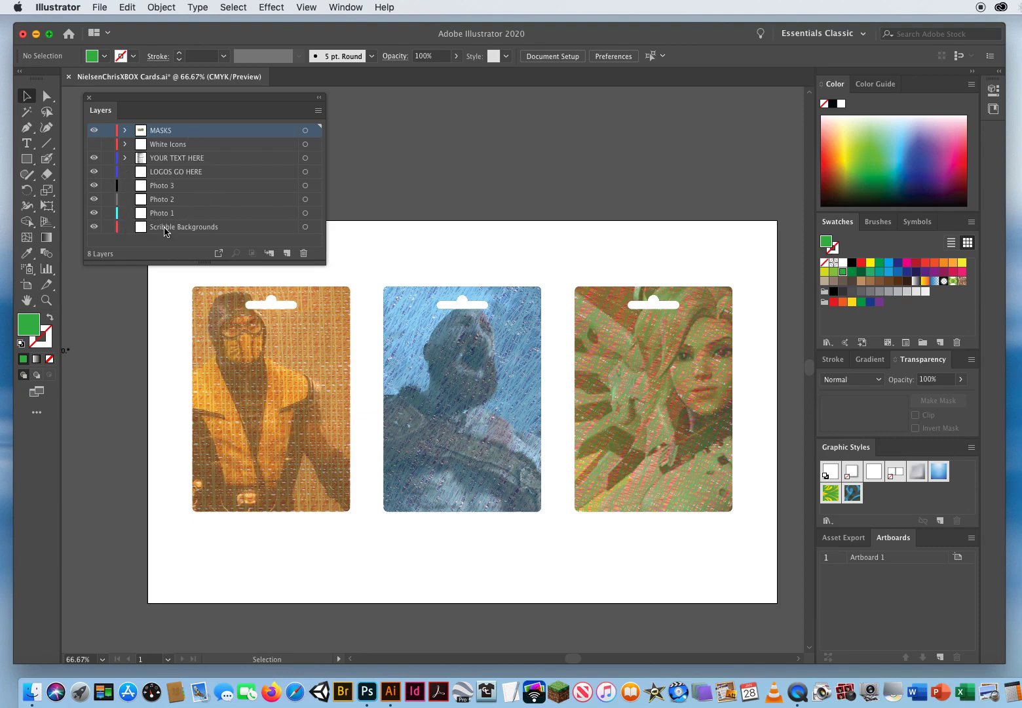
Step: Delete the Scribble Backgrounds, Photo 1, Photo 2 and Photo 3 layers together
click(165, 229)
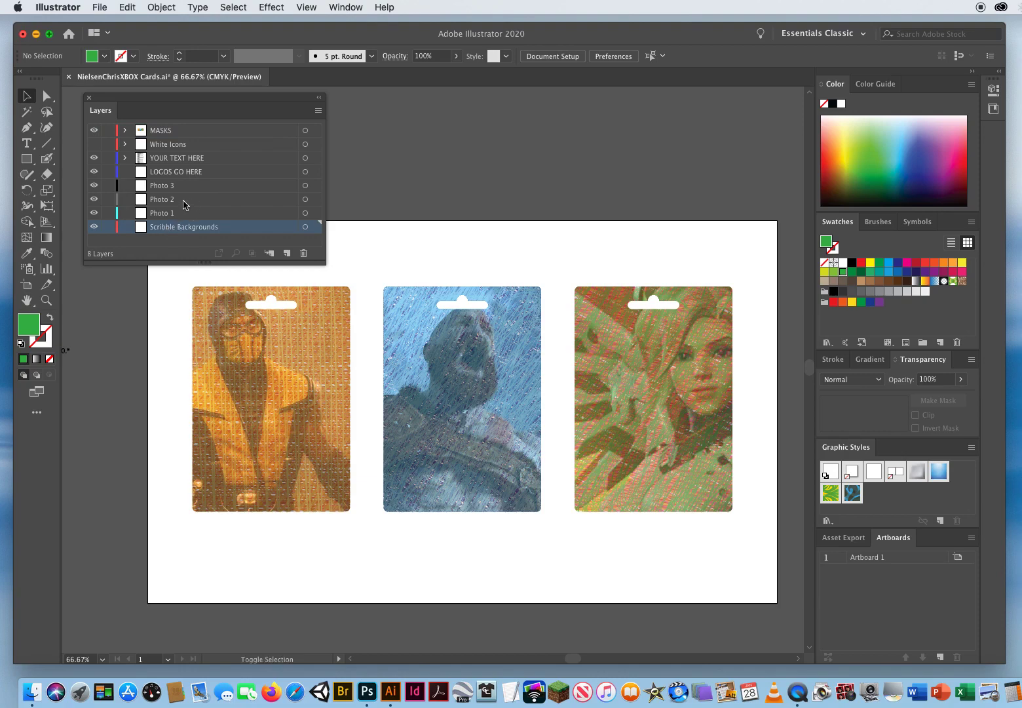
shift+click(175, 214)
shift+click(175, 202)
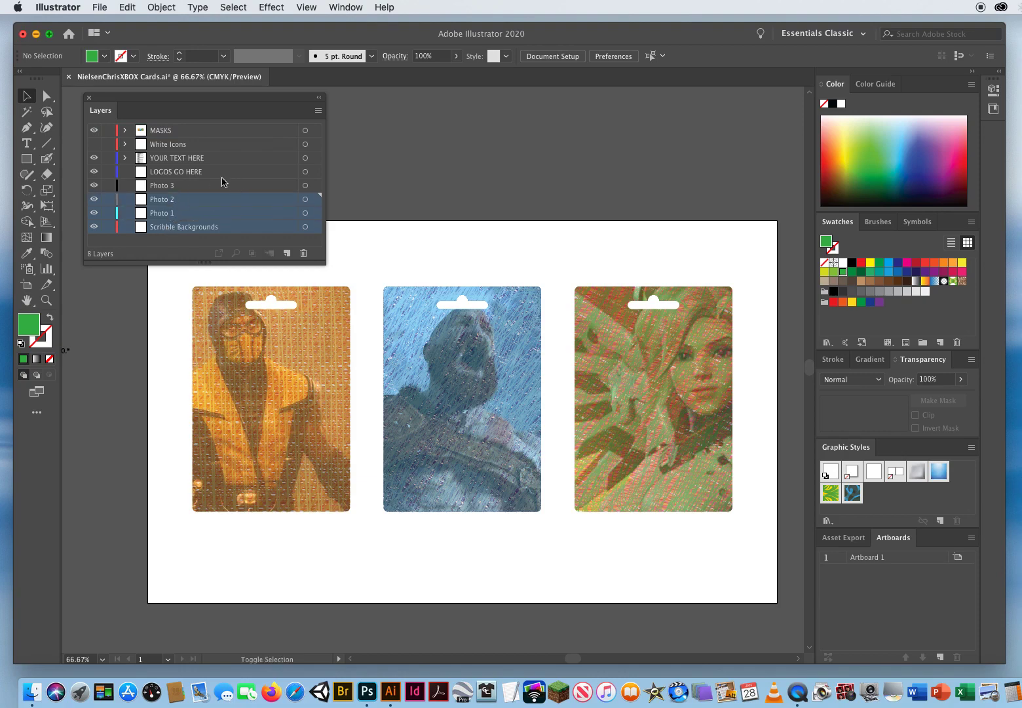
shift+click(180, 187)
shift+click(209, 174)
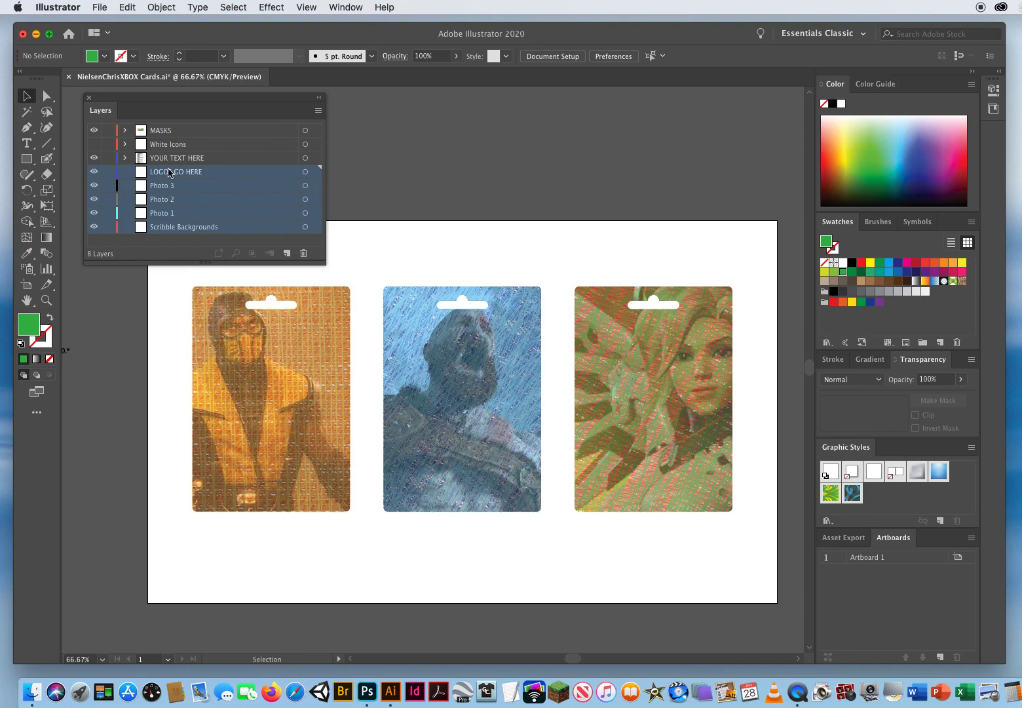
click(228, 174)
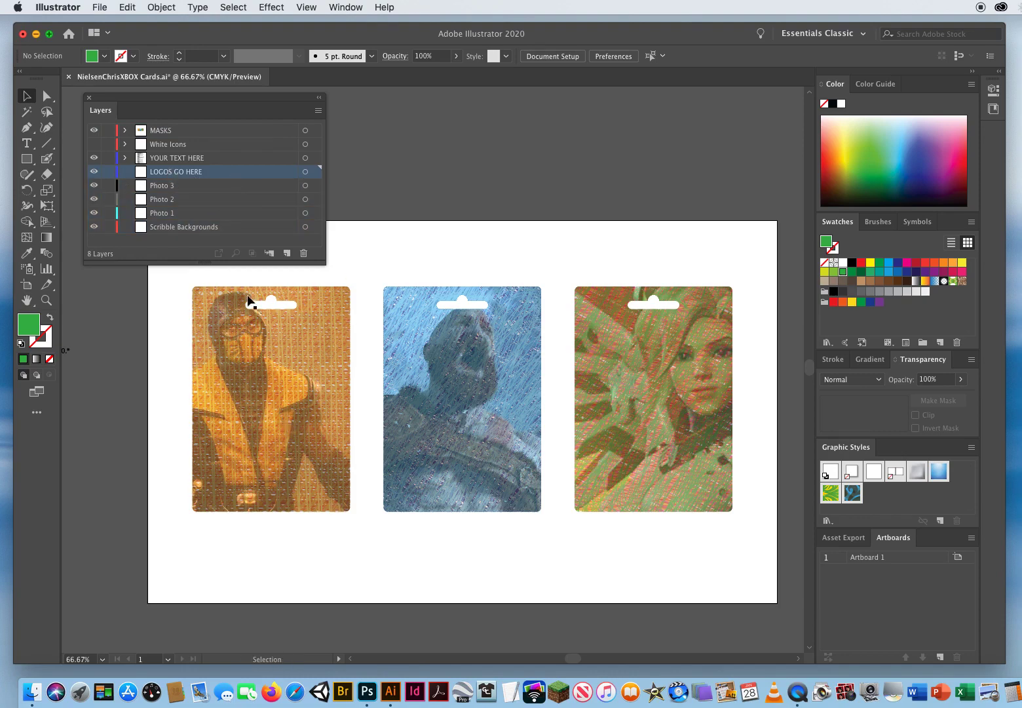
click(197, 236)
click(193, 228)
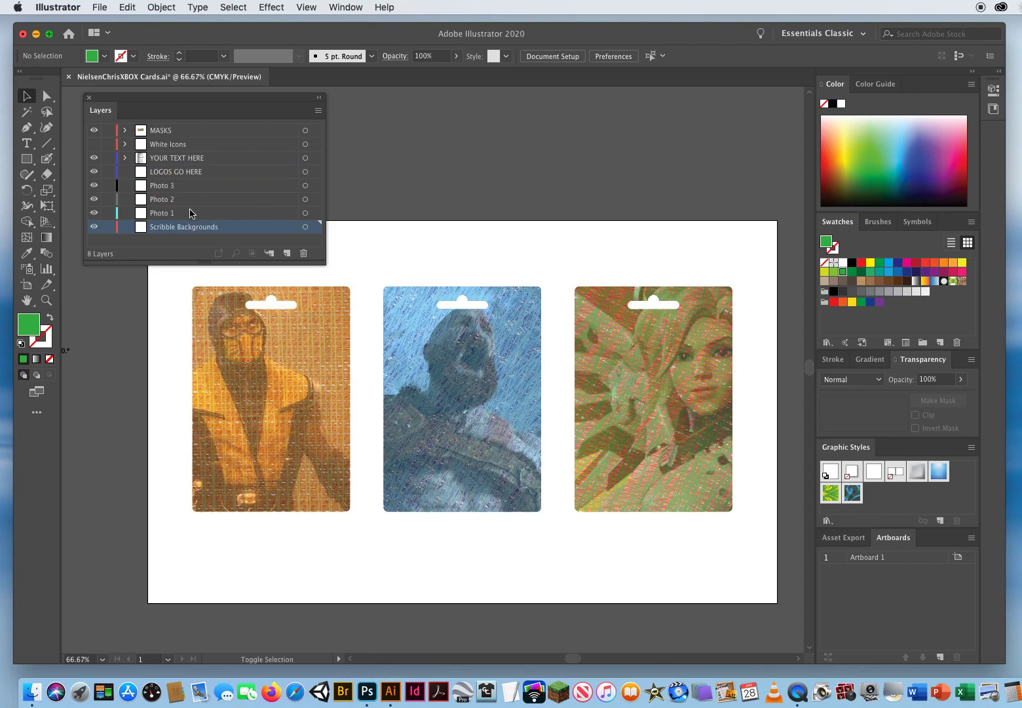
shift+click(185, 214)
shift+click(187, 200)
shift+click(194, 185)
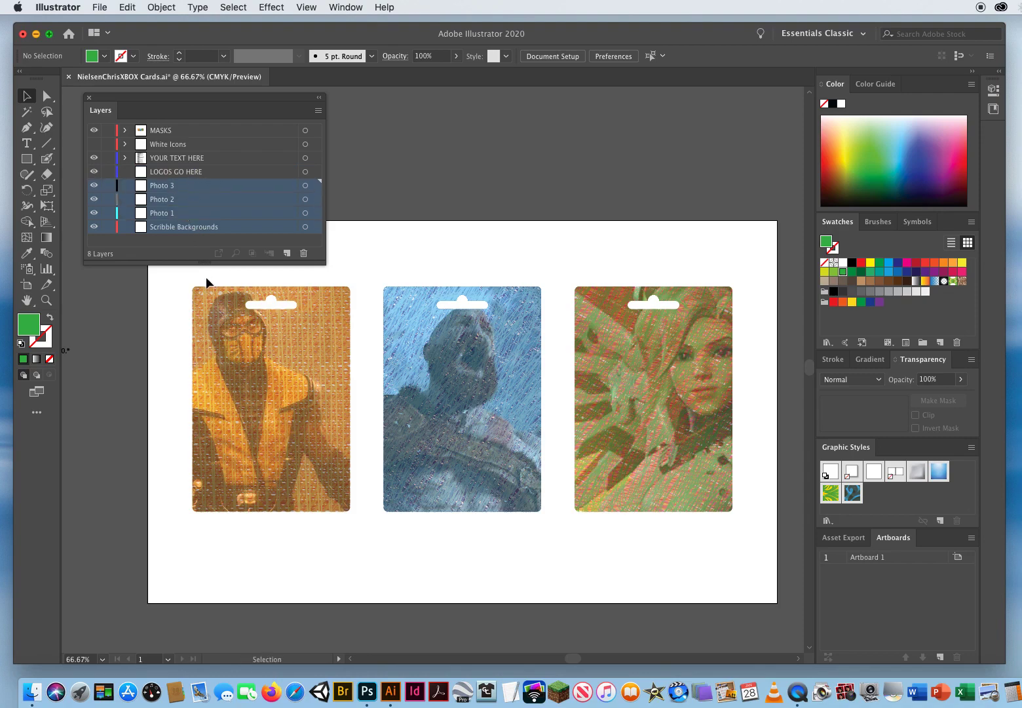
click(303, 253)
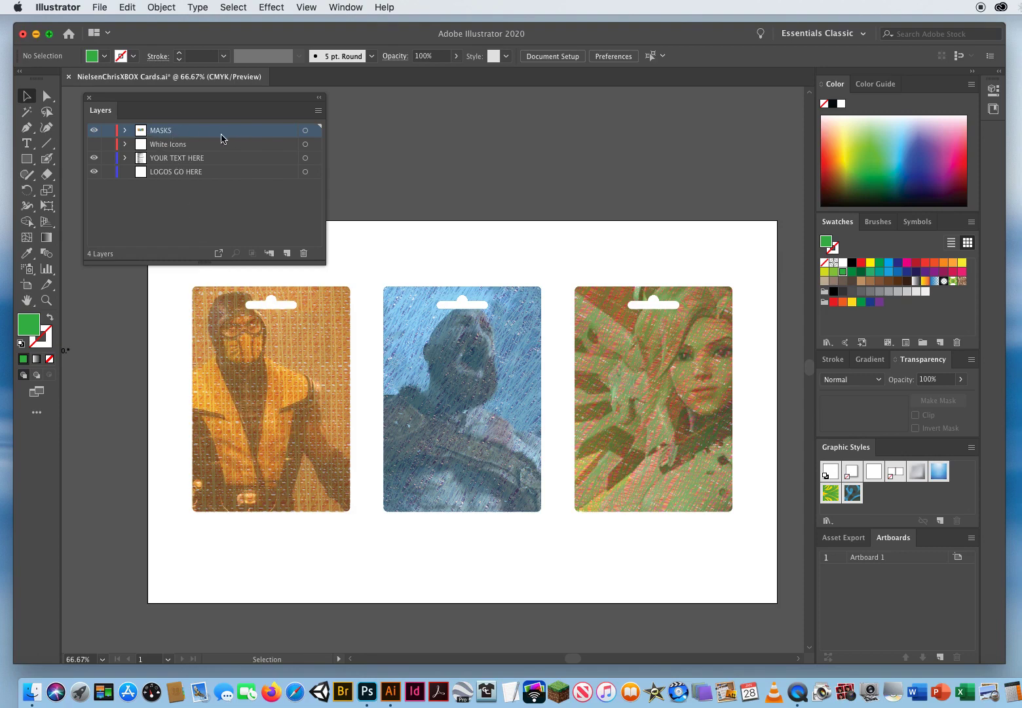
Step: Move the MASKS layer below LOGOS GO HERE and briefly toggle the White Icons visibility
drag(212, 134, 207, 178)
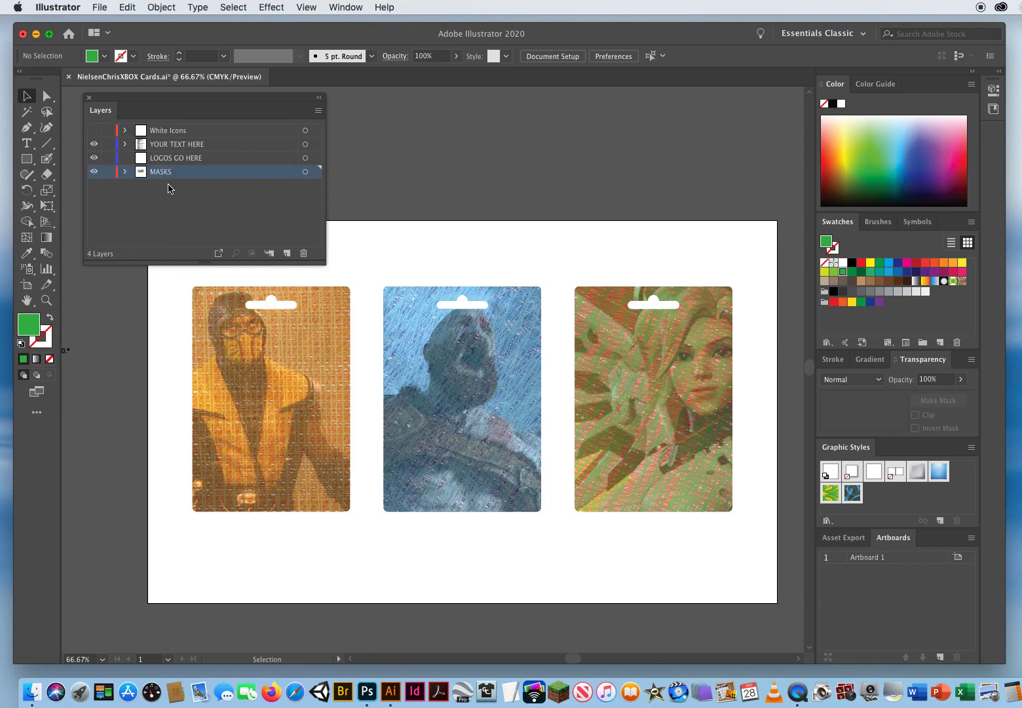
click(94, 130)
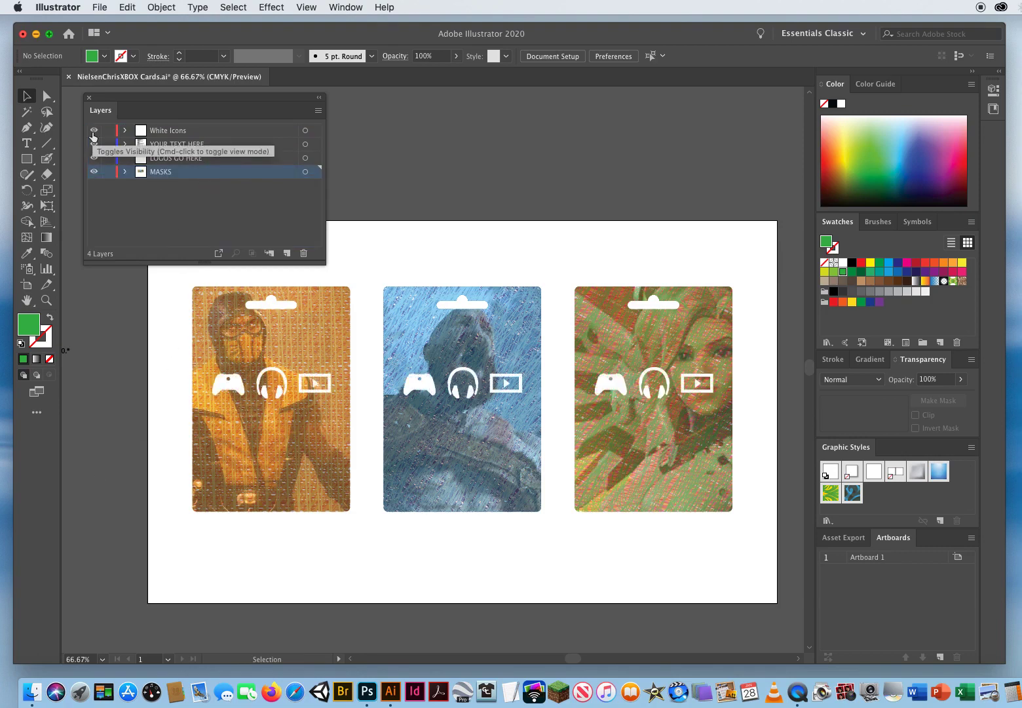
click(93, 131)
Step: Select MASKS and expand it to reveal its three clip groups
click(178, 146)
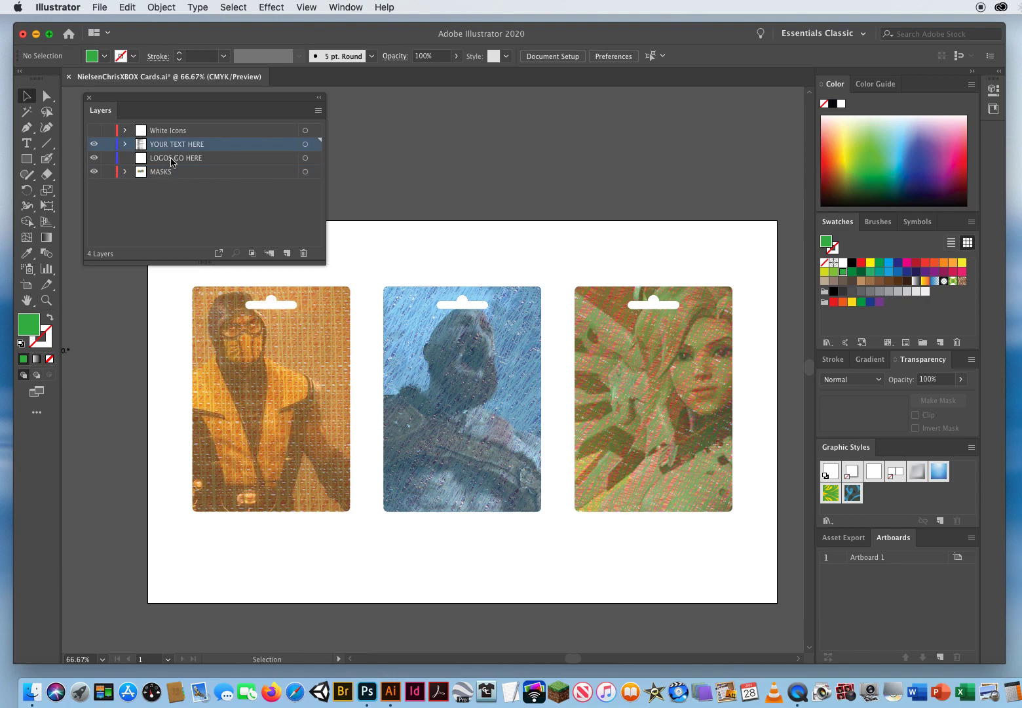
click(172, 160)
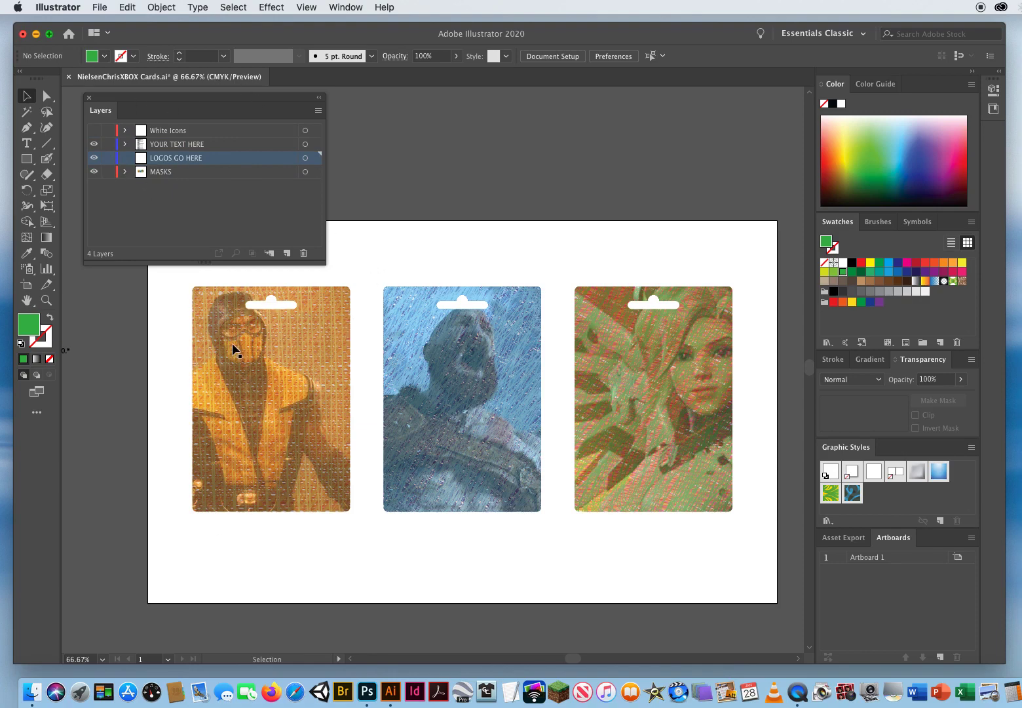
click(196, 173)
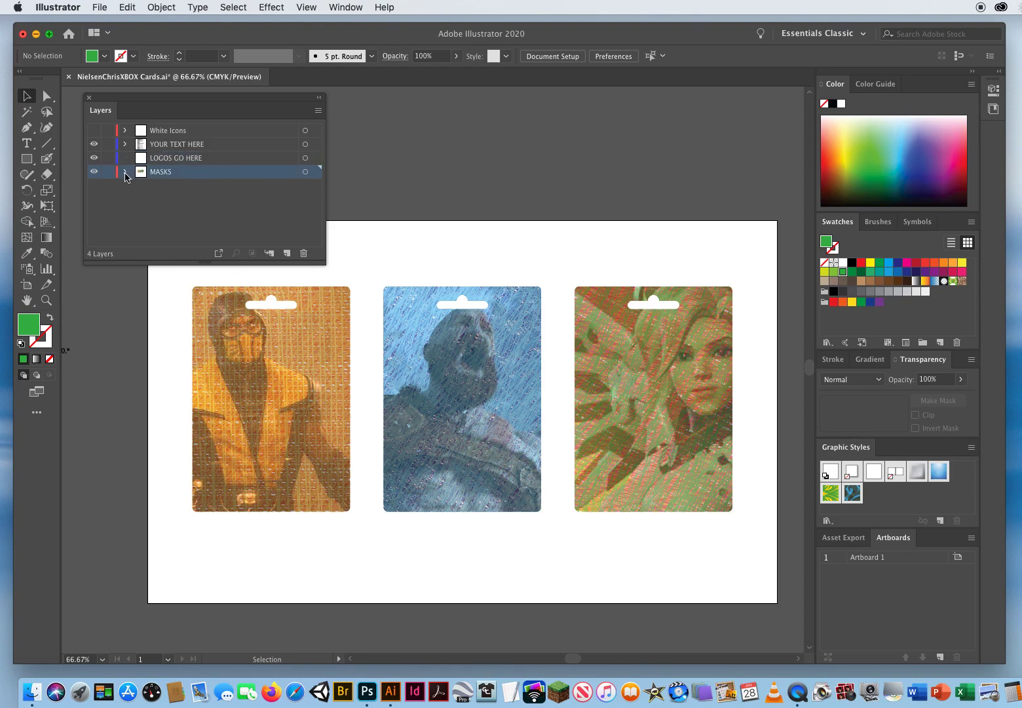
click(125, 173)
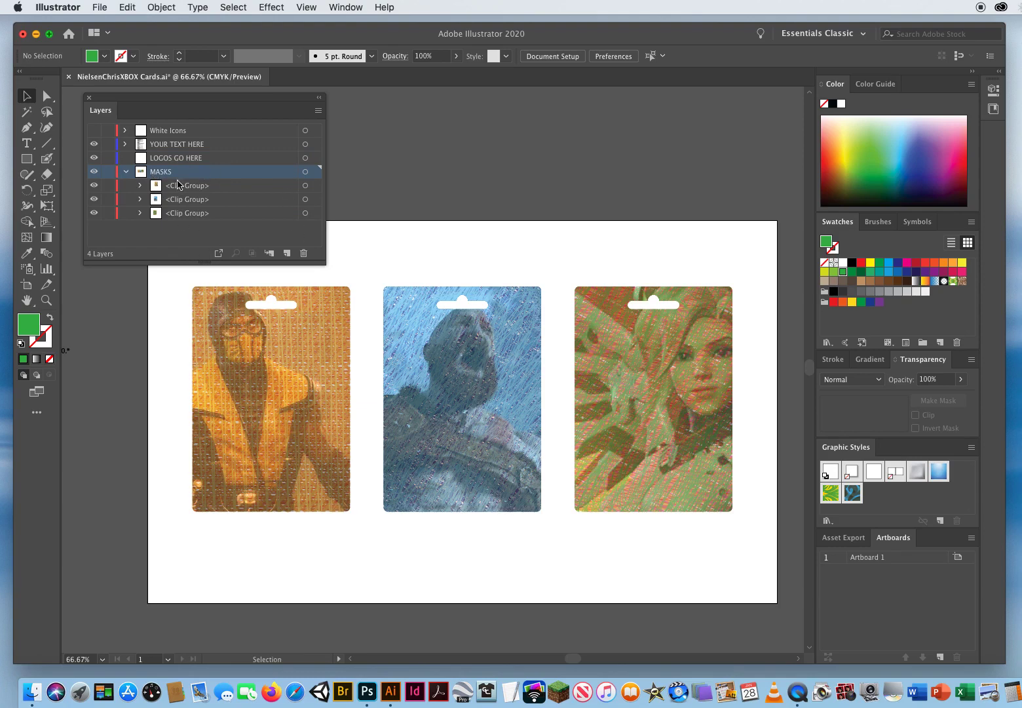
Step: Identify each card's clip group in MASKS by hiding and reshowing the right and left cards
click(224, 186)
click(222, 199)
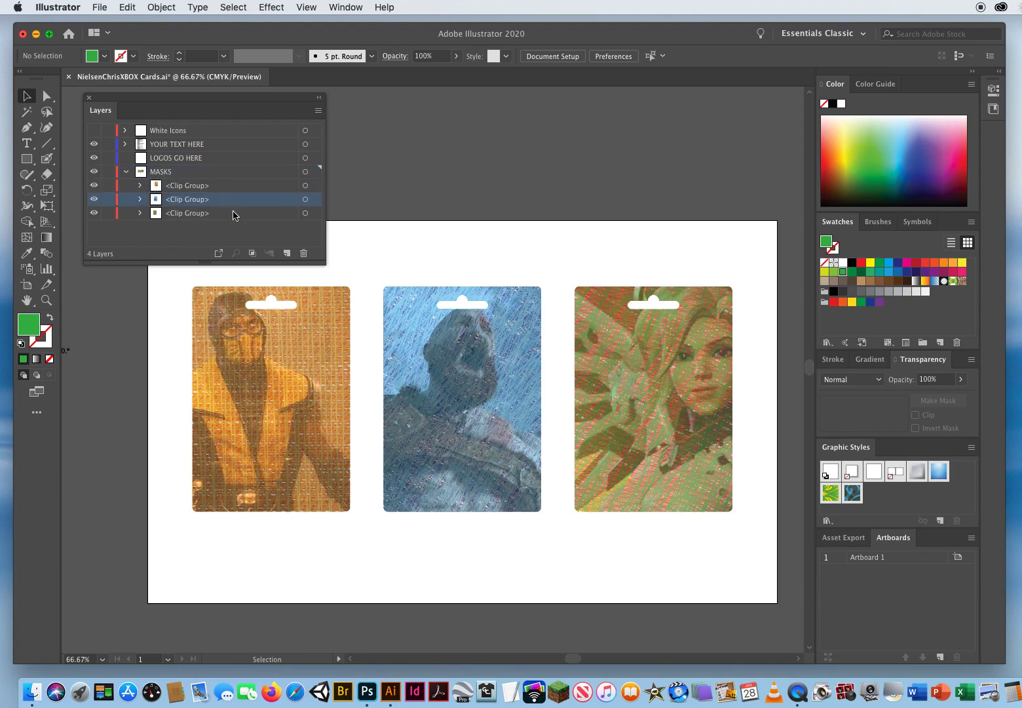
click(224, 213)
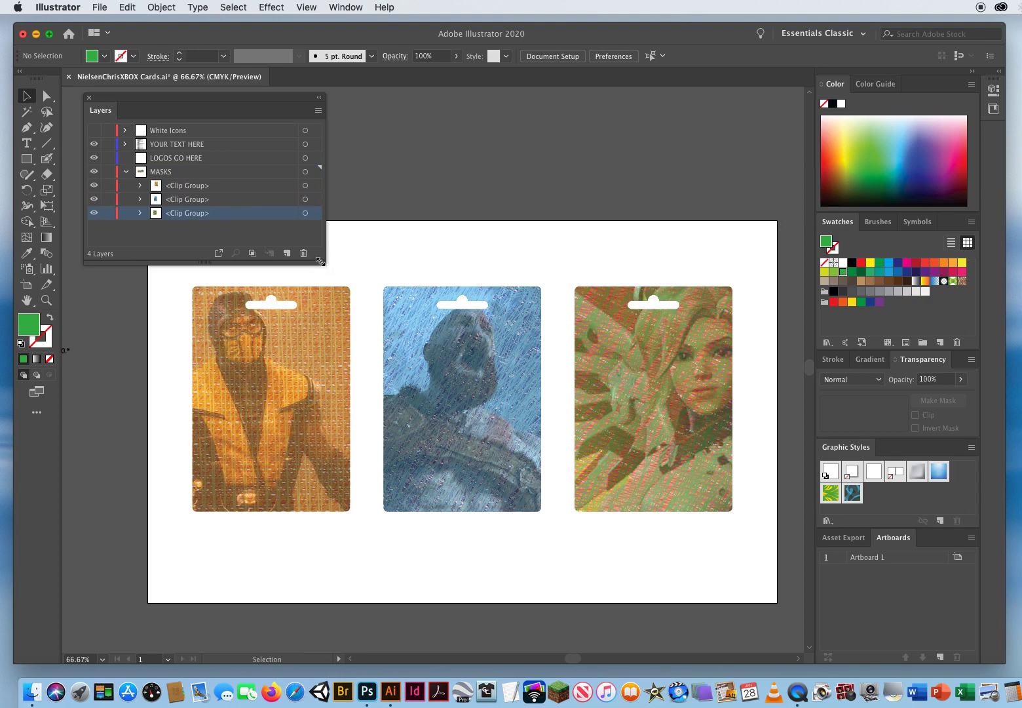
drag(320, 261, 325, 278)
click(93, 213)
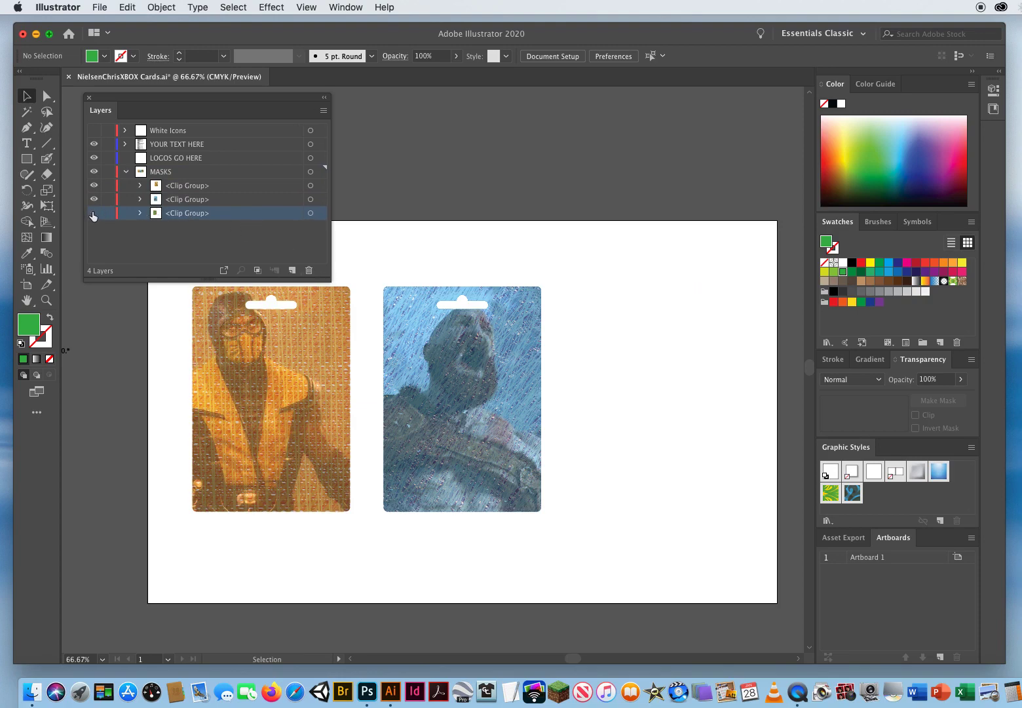
click(93, 213)
click(247, 189)
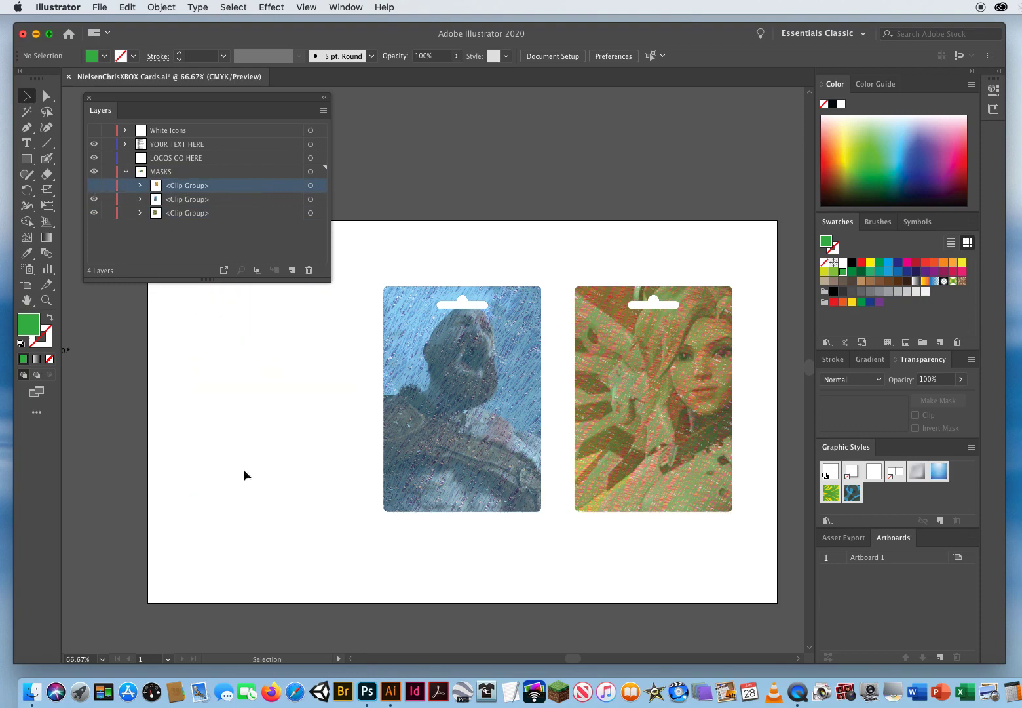
click(94, 186)
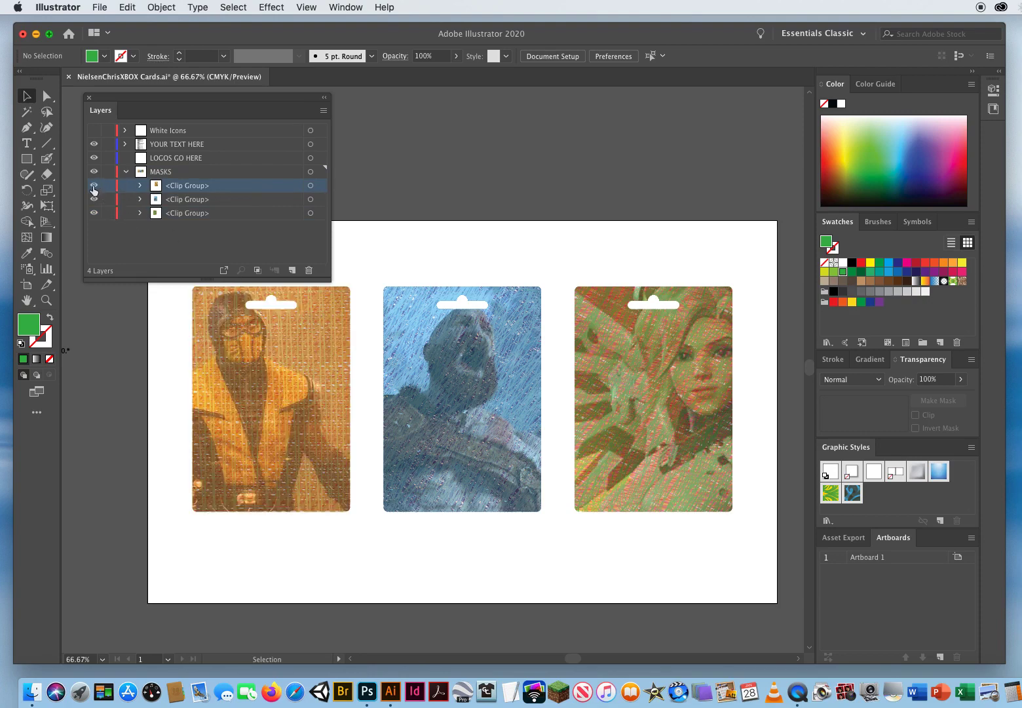
Step: Expand the first clip group and select the photo <Image> inside it
click(141, 188)
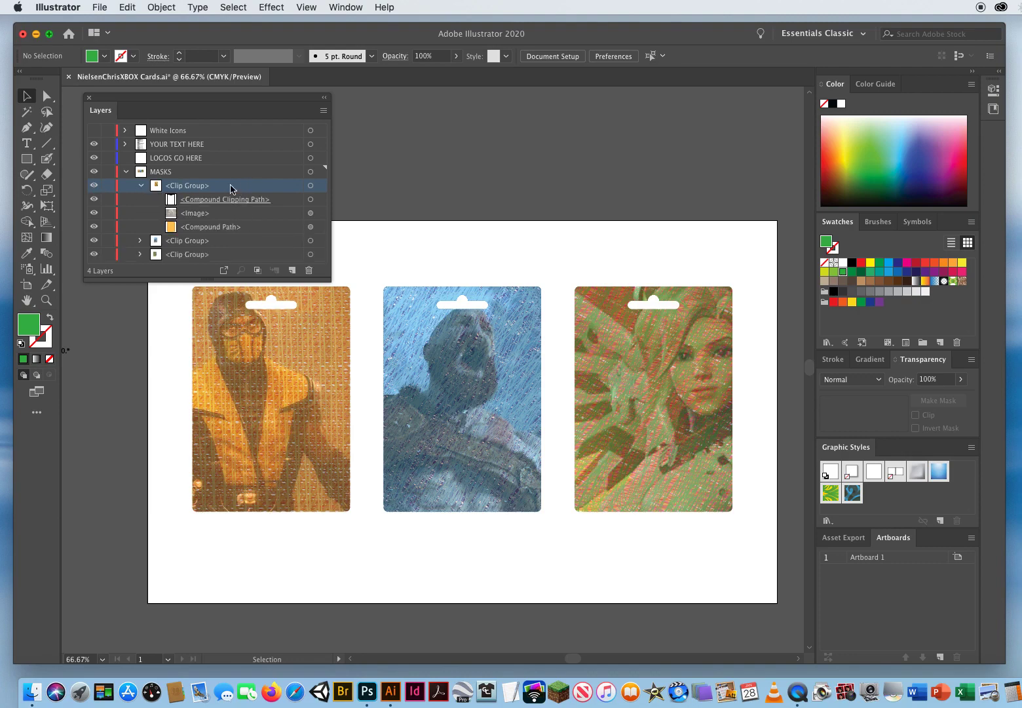
click(283, 205)
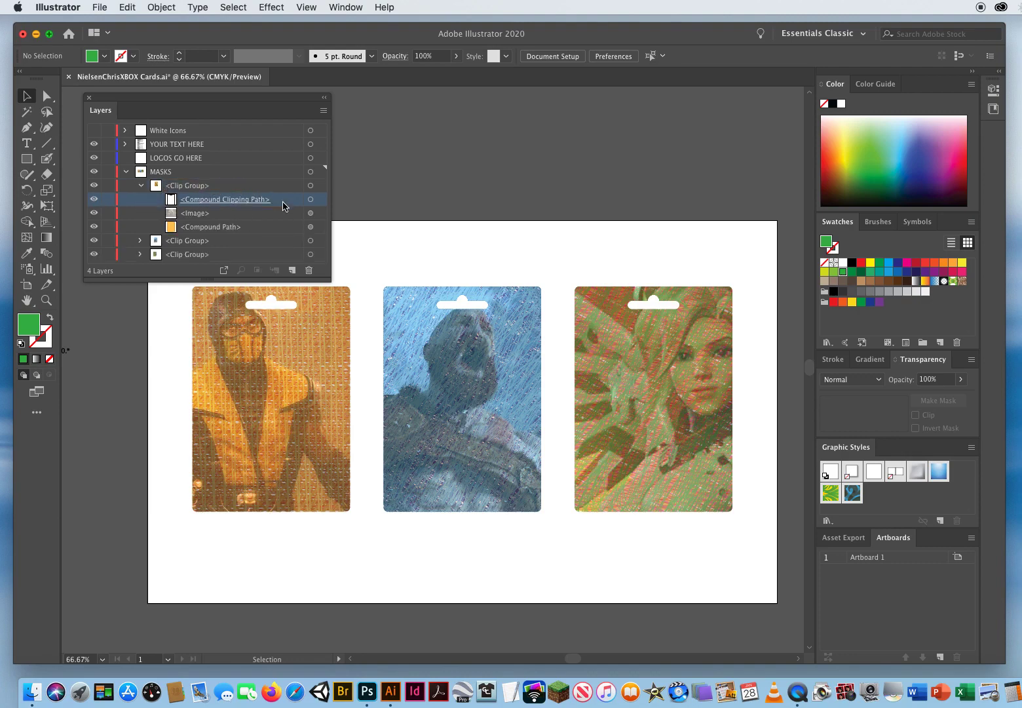
click(220, 216)
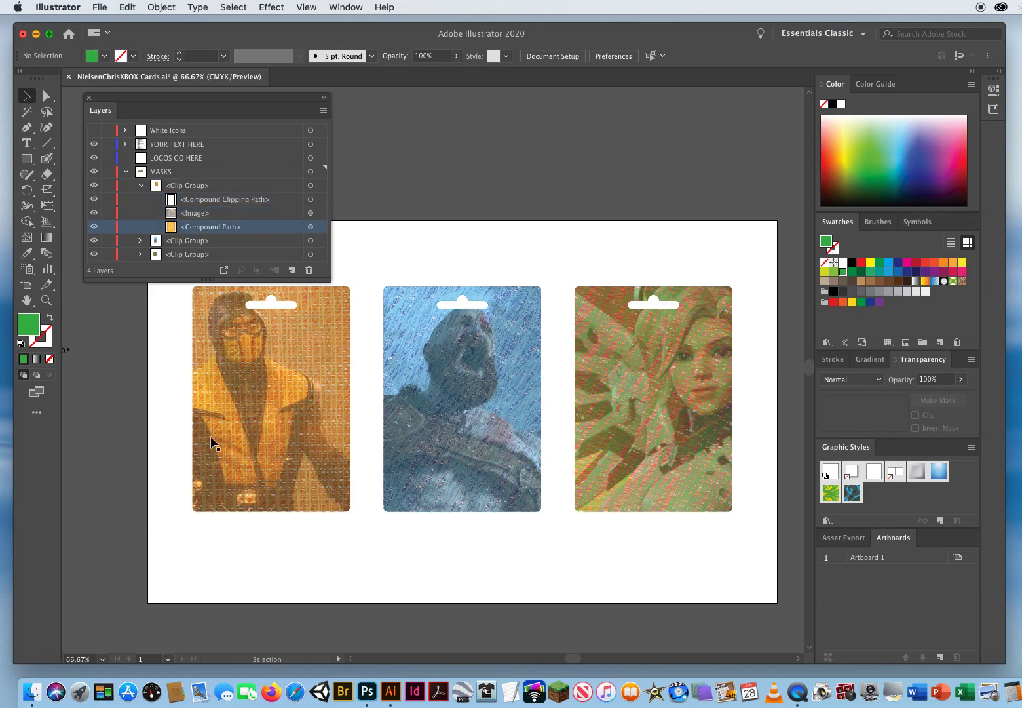
click(230, 221)
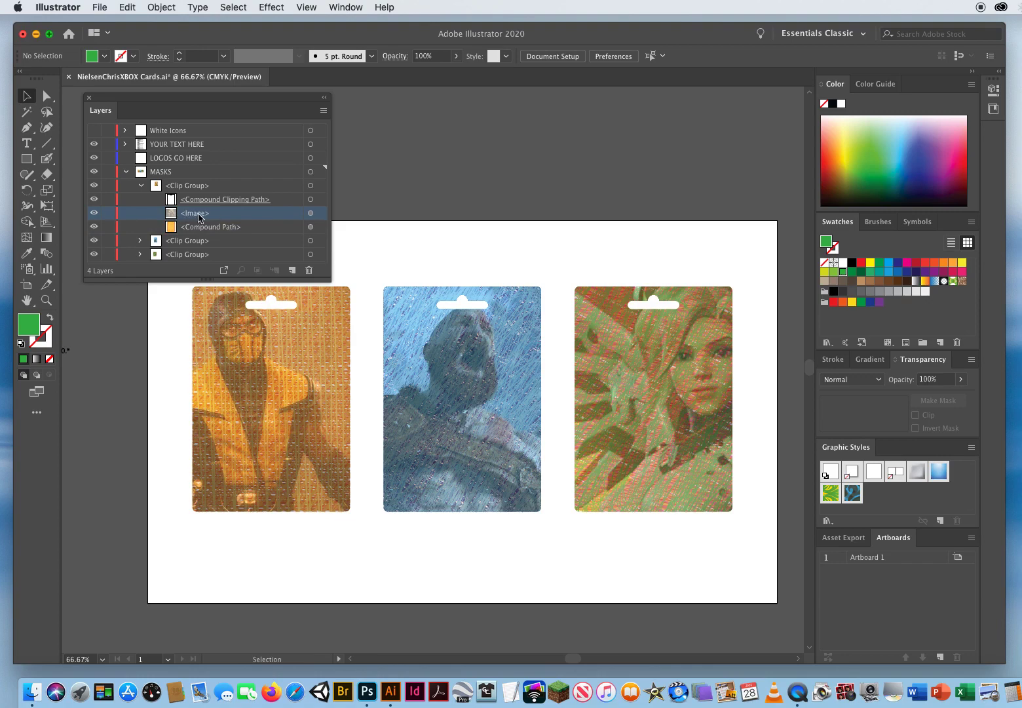
Step: Target the first card's photo, zoom to 50%, and set Free Transform with Constrain
click(311, 215)
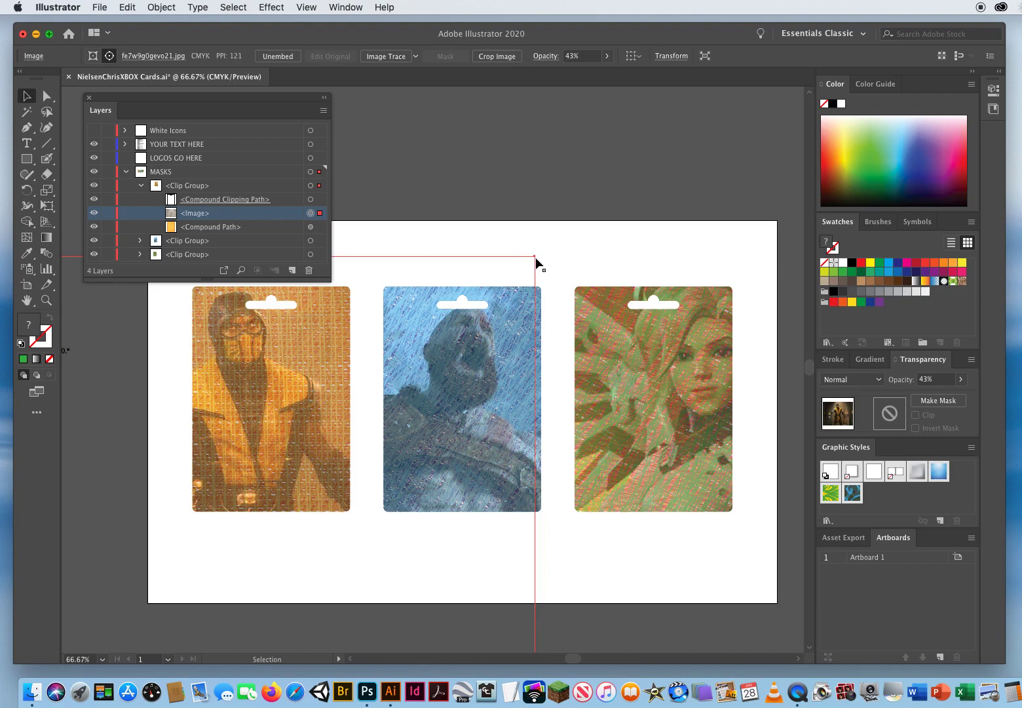
key(super)
key(super+minus)
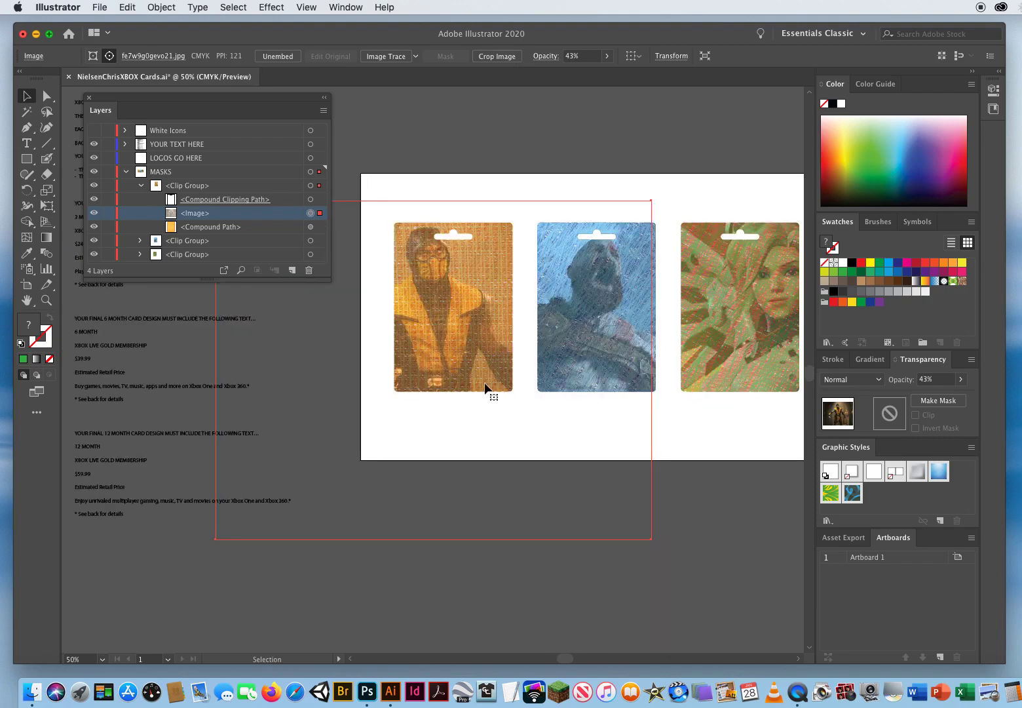
click(48, 207)
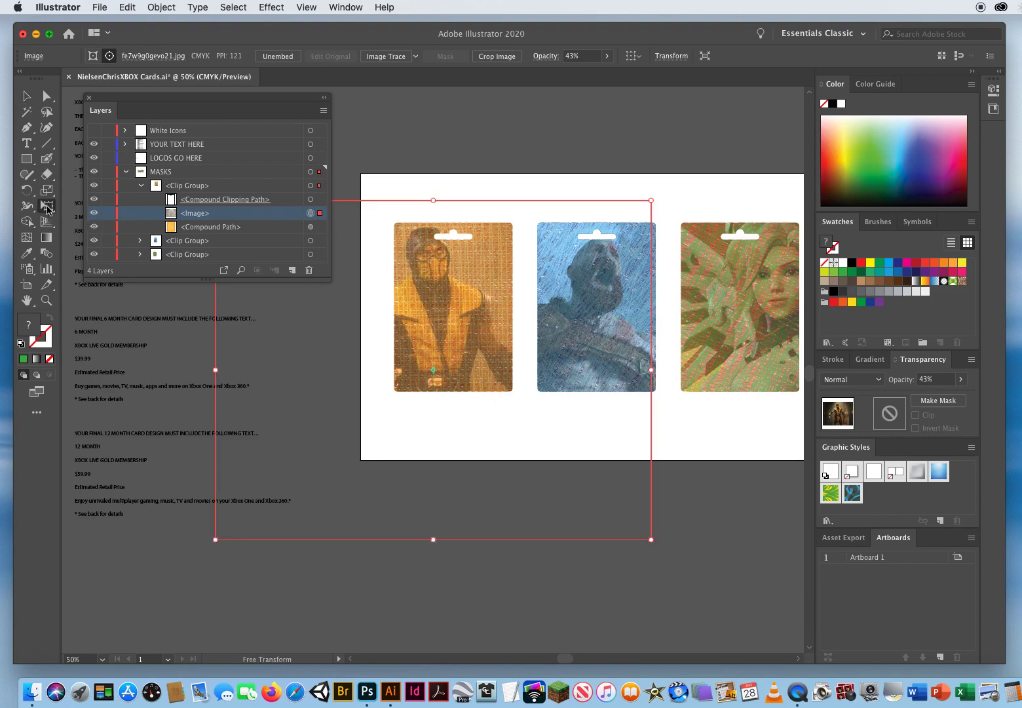
drag(132, 96, 201, 287)
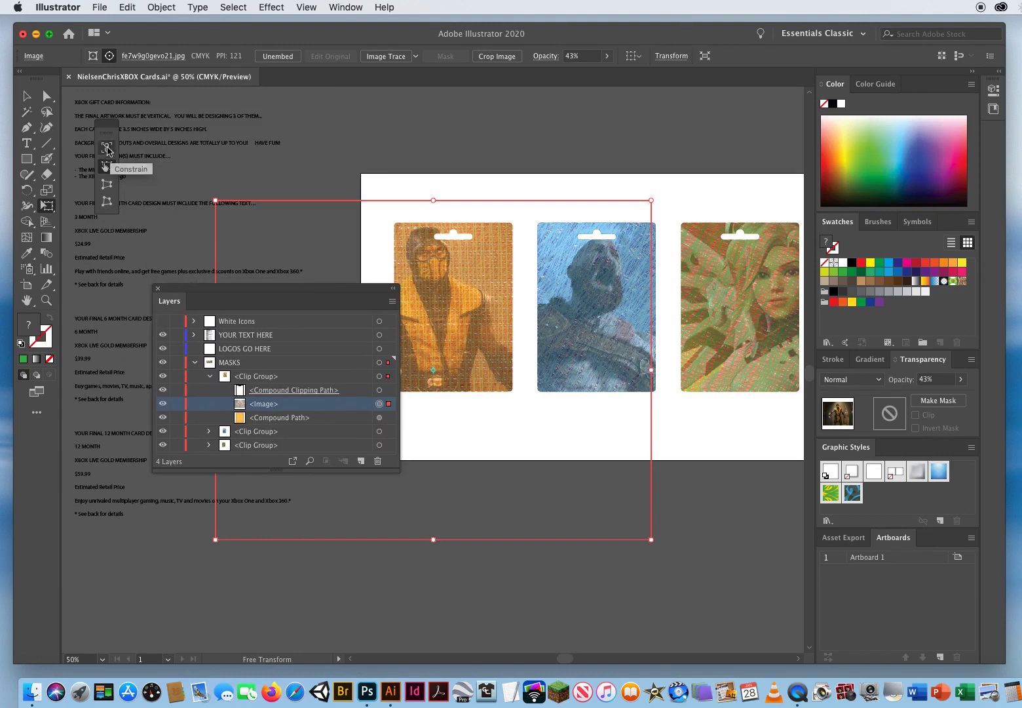
click(108, 151)
drag(260, 289, 204, 316)
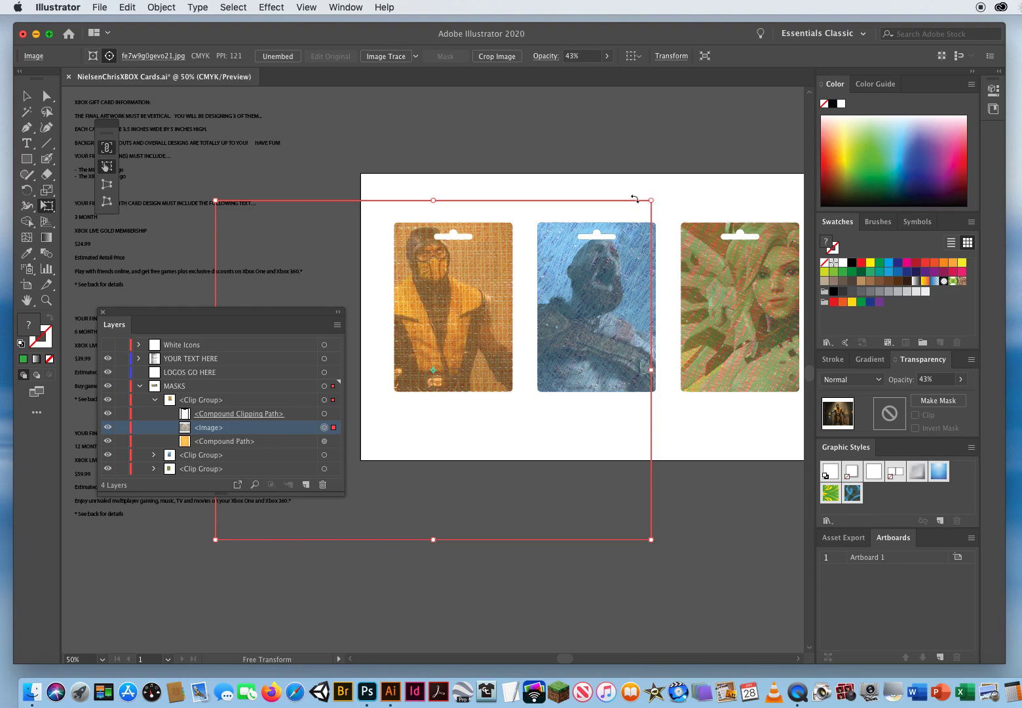
click(106, 149)
Step: Enlarge the photo from its top-right corner and shift it down-left to reframe the face
drag(651, 201, 769, 106)
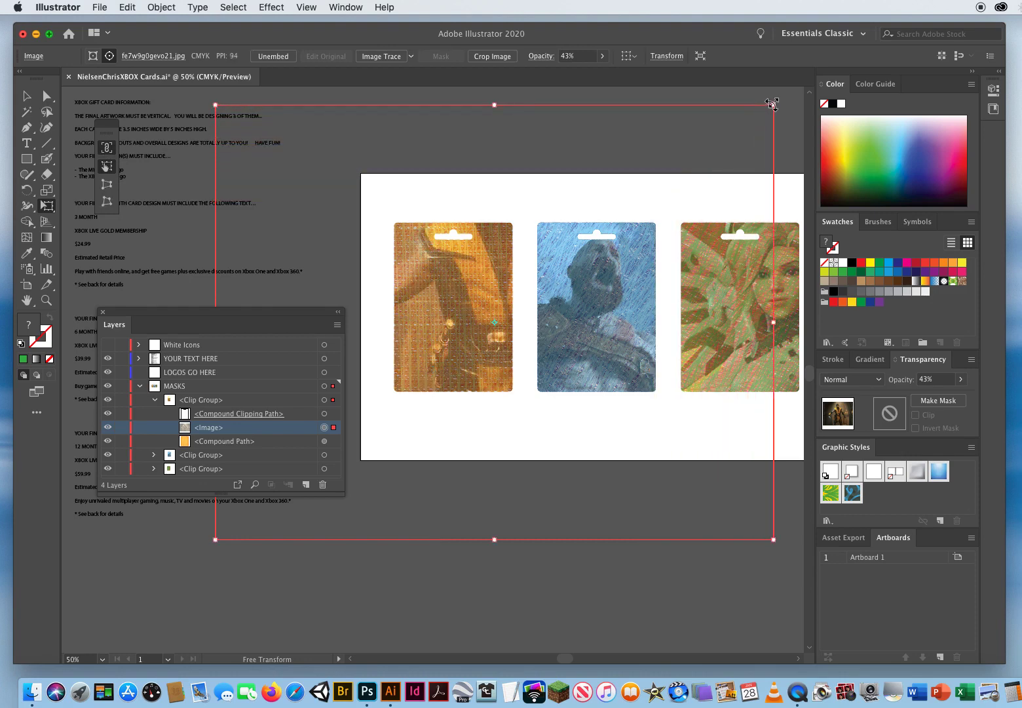
drag(493, 257, 448, 329)
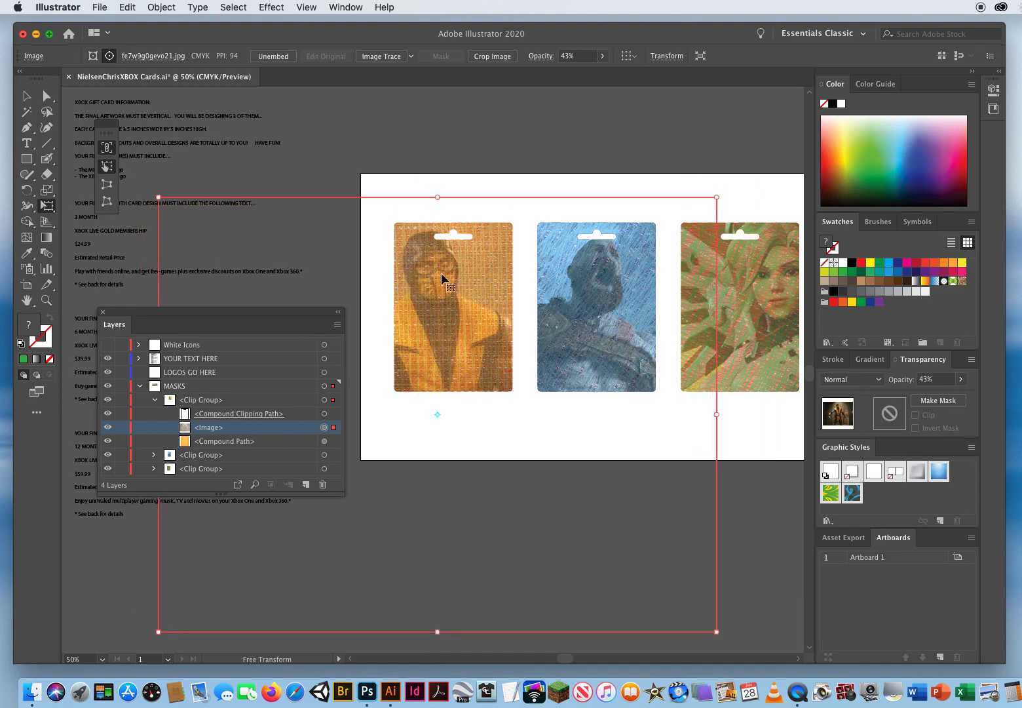
drag(485, 276, 429, 295)
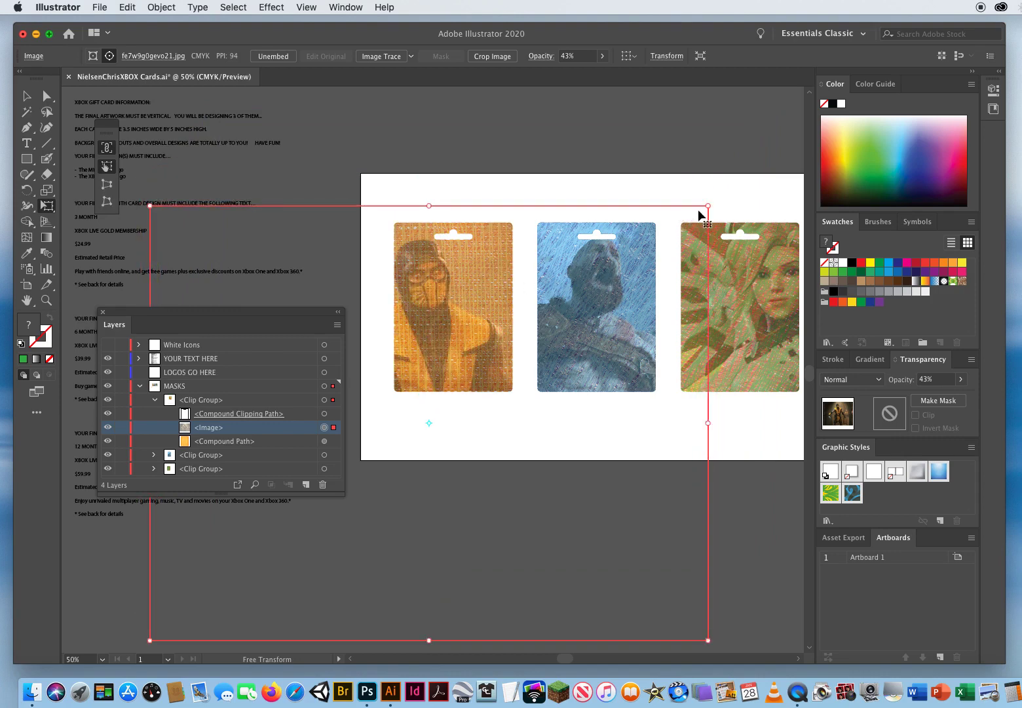
drag(709, 202, 779, 150)
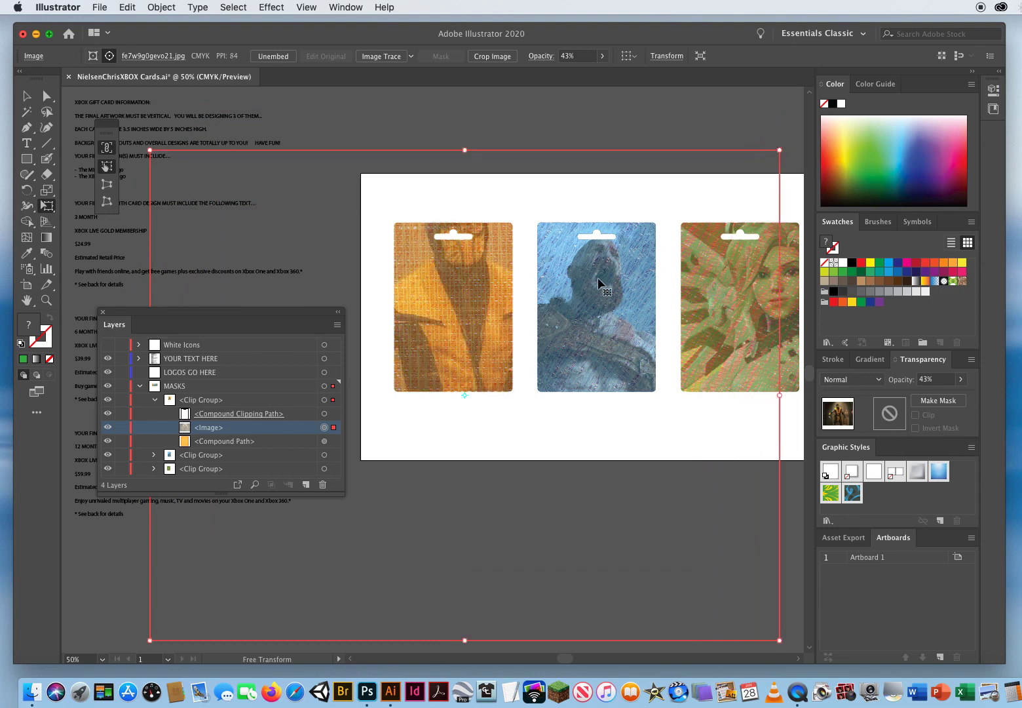
drag(477, 268, 452, 338)
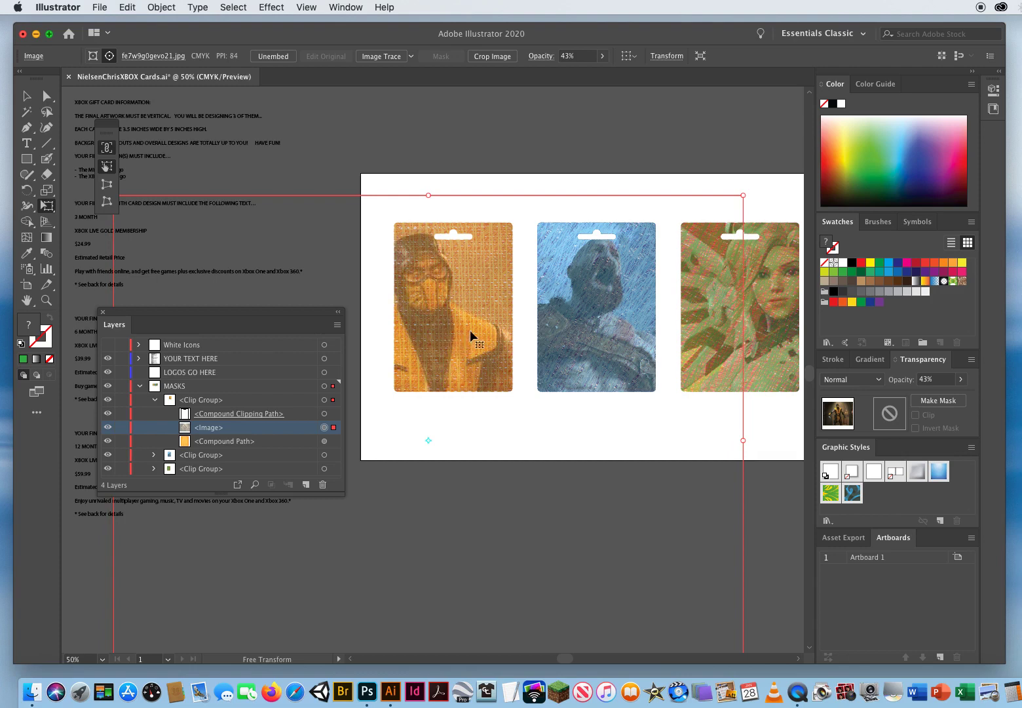
scroll(544, 338, right, 5)
scroll(544, 337, down, 2)
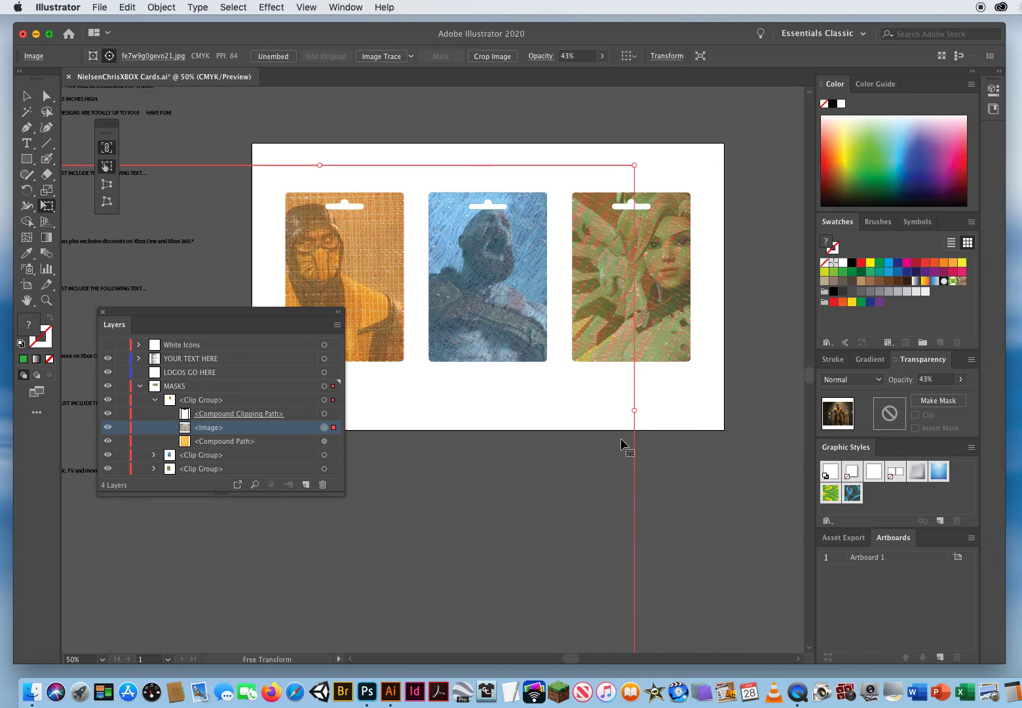
Step: Collapse the first clip group and the MASKS layer in the Layers panel
drag(204, 311, 294, 182)
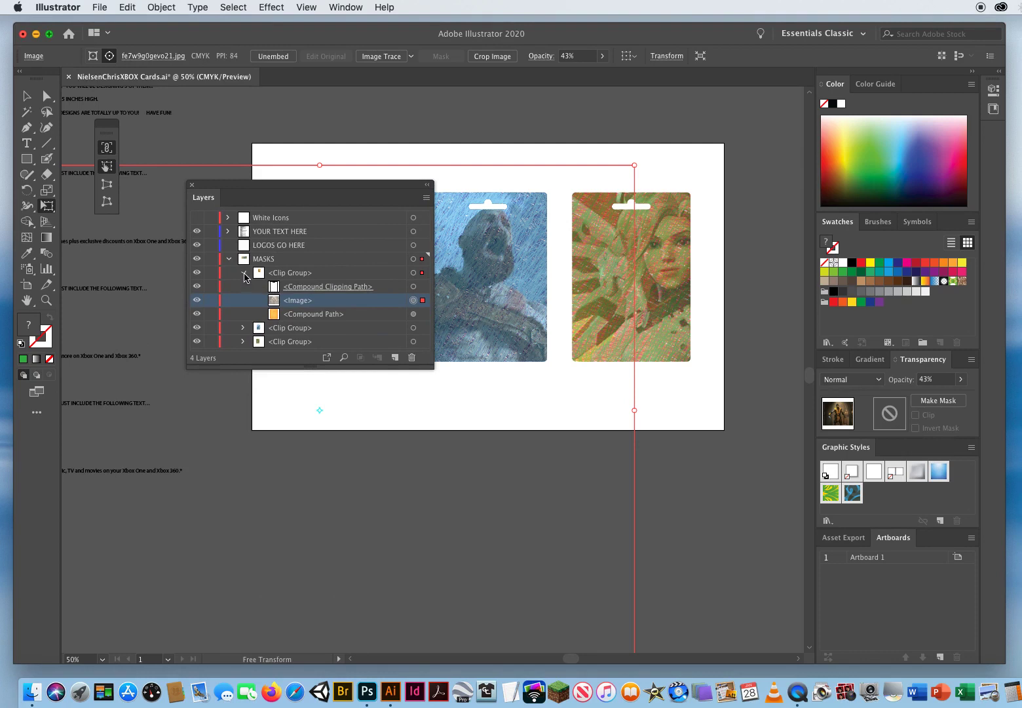
click(244, 272)
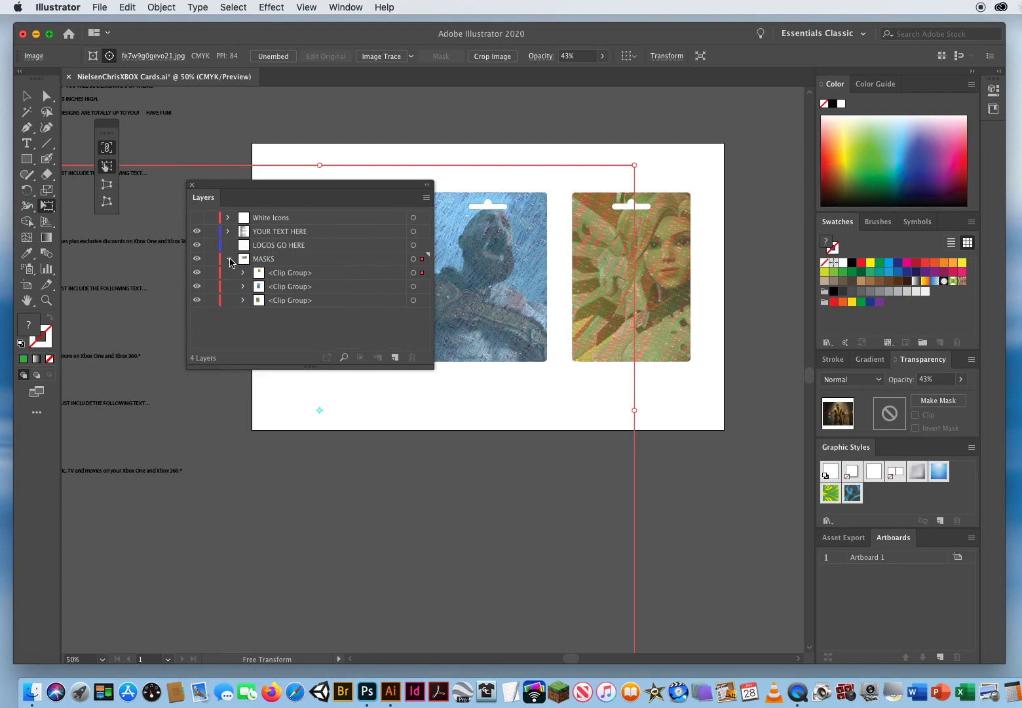
click(230, 260)
drag(293, 197, 280, 419)
Step: Marquee-select all three cards and lower their opacity to 77%
click(29, 97)
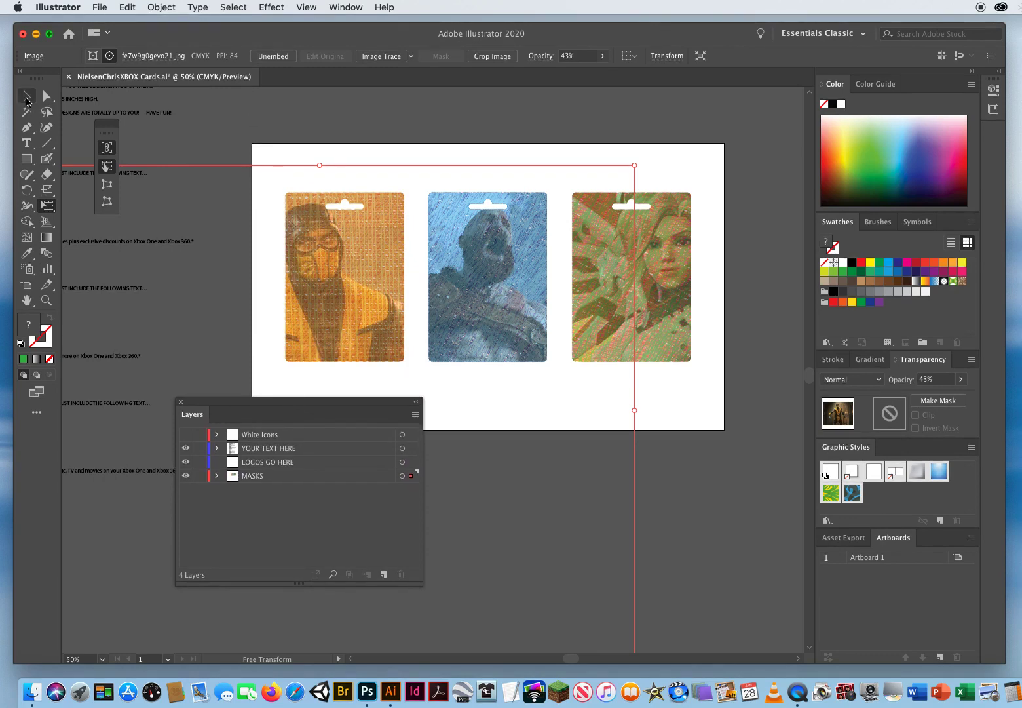
click(308, 114)
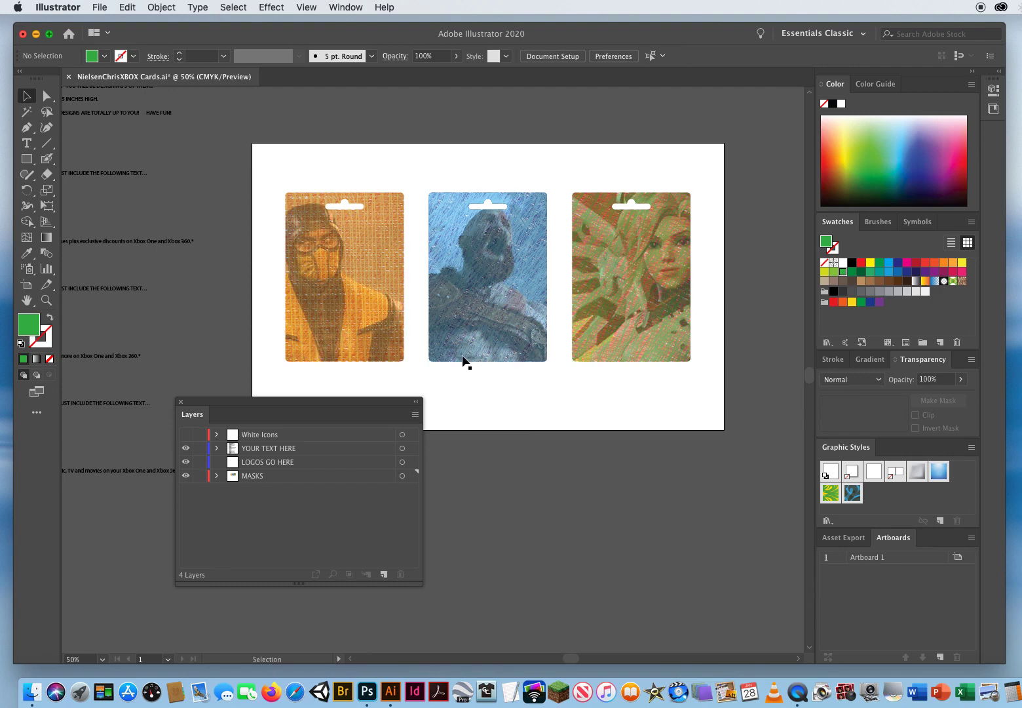
drag(281, 154, 698, 313)
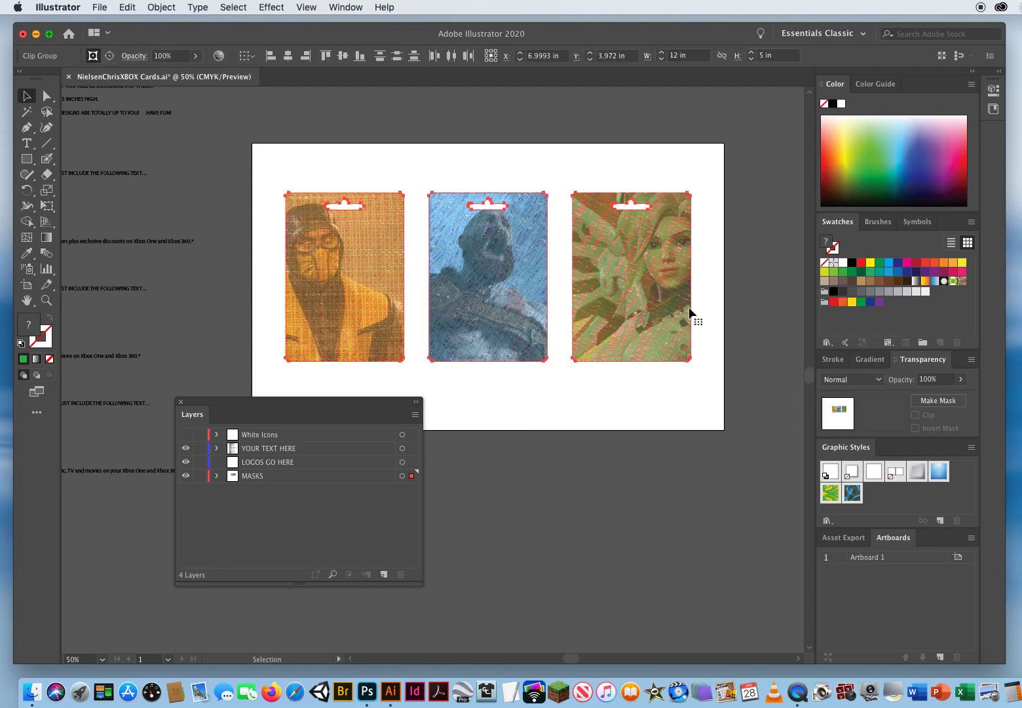
click(944, 380)
click(961, 379)
drag(961, 395, 946, 401)
click(570, 406)
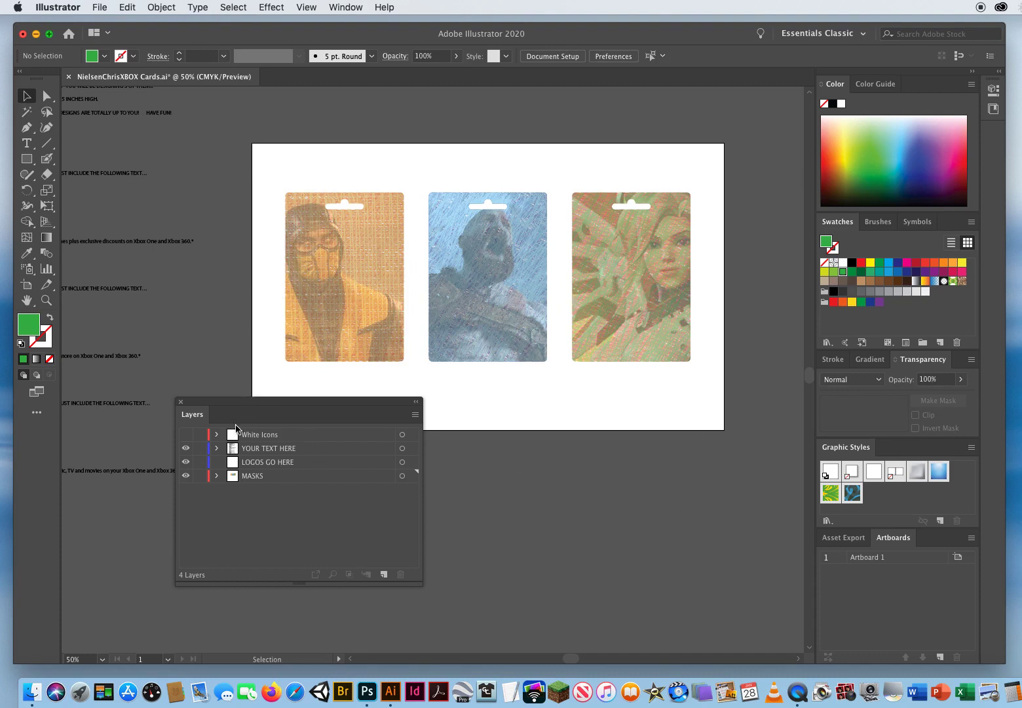
Step: Lock the MASKS layer
click(258, 476)
click(199, 477)
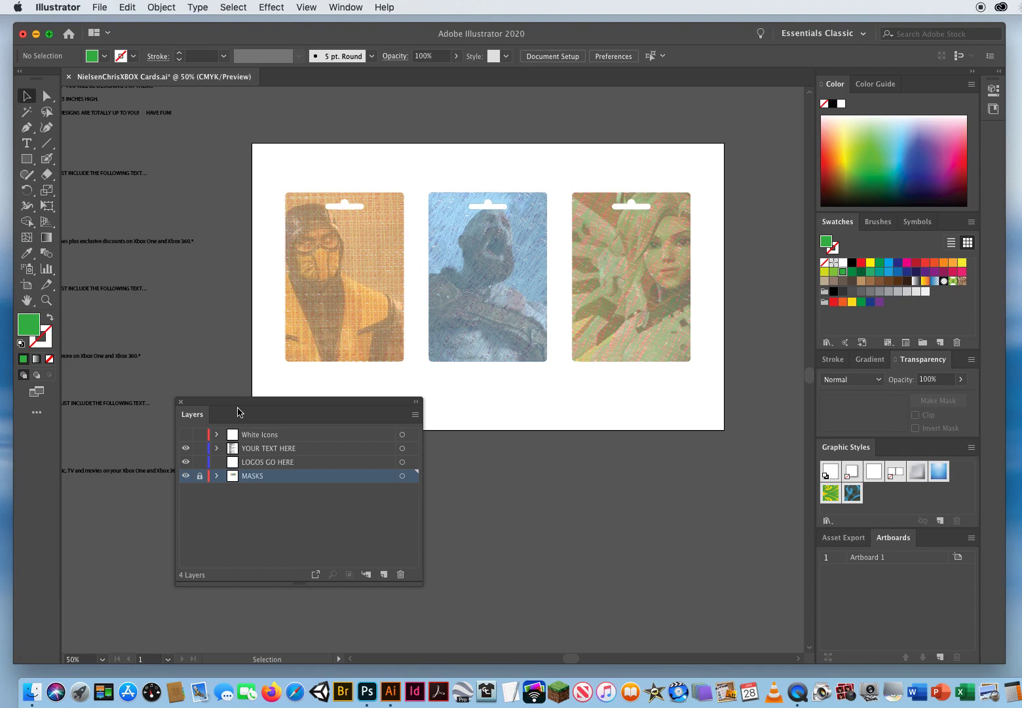
drag(231, 401, 451, 433)
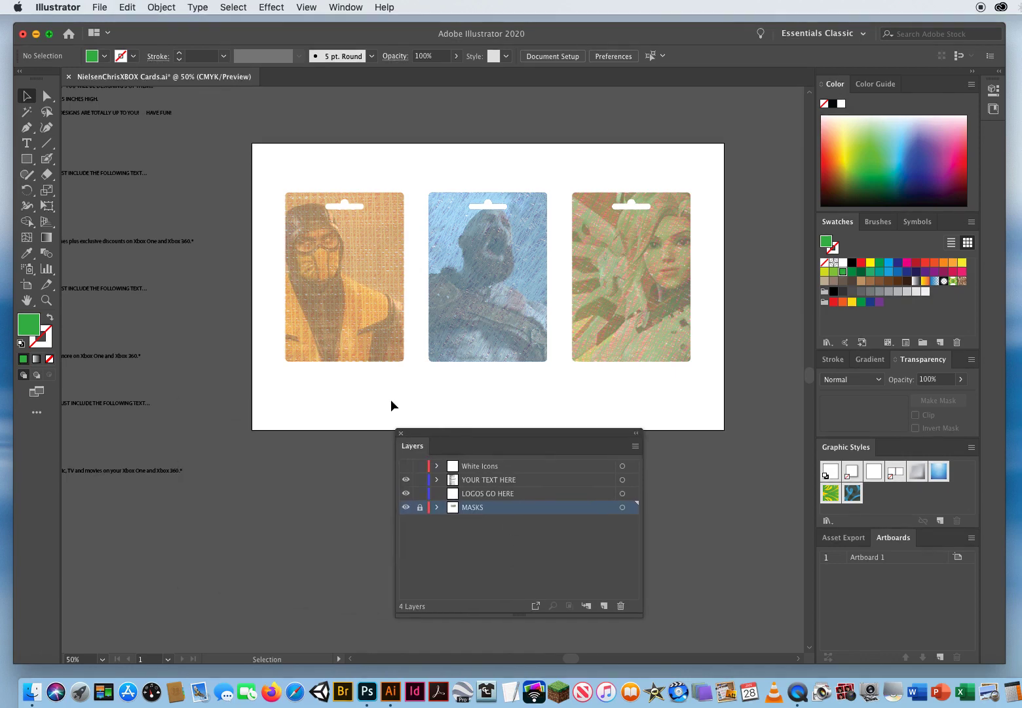